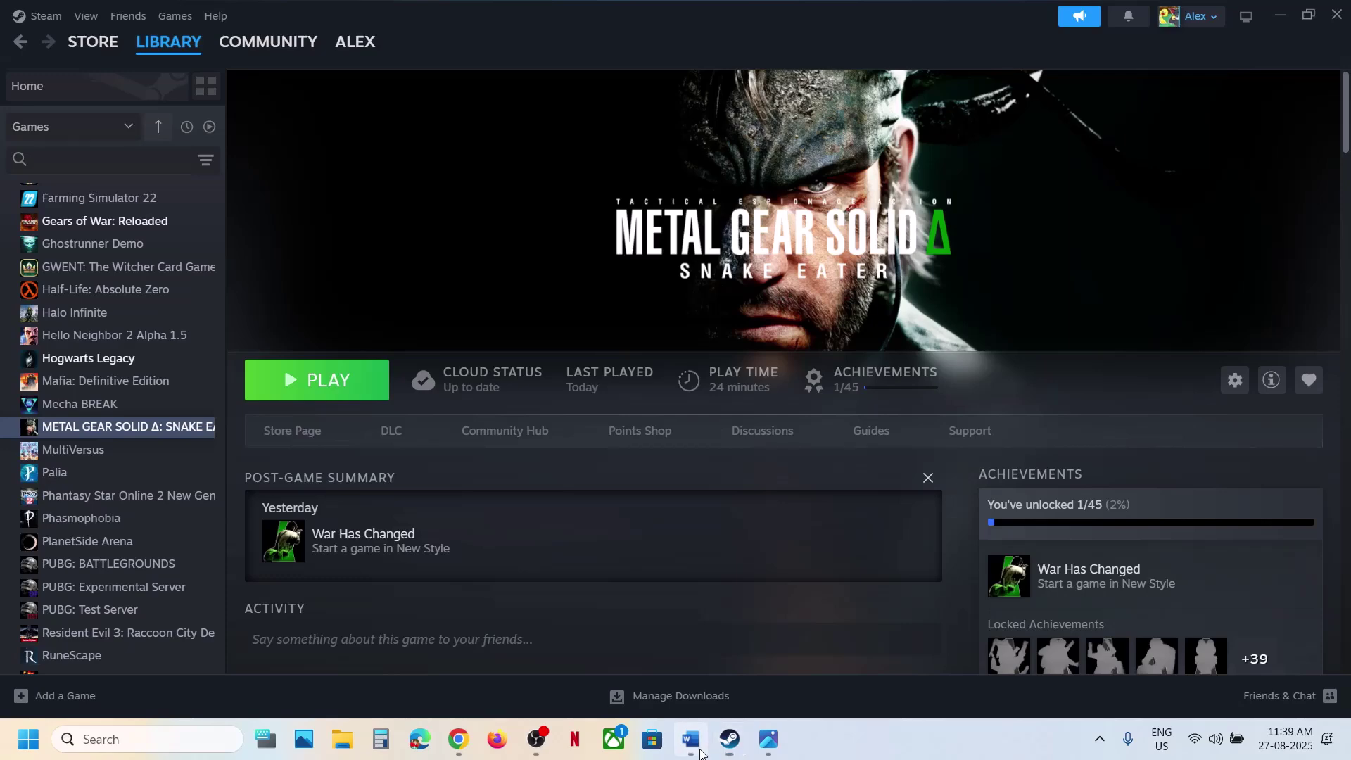
# Read steps 1 and 2 of the Word notes on using a single monitor and trying -dx12/dx11 launch options.
pyautogui.moveTo(226, 296); pyautogui.dragTo(648, 310)
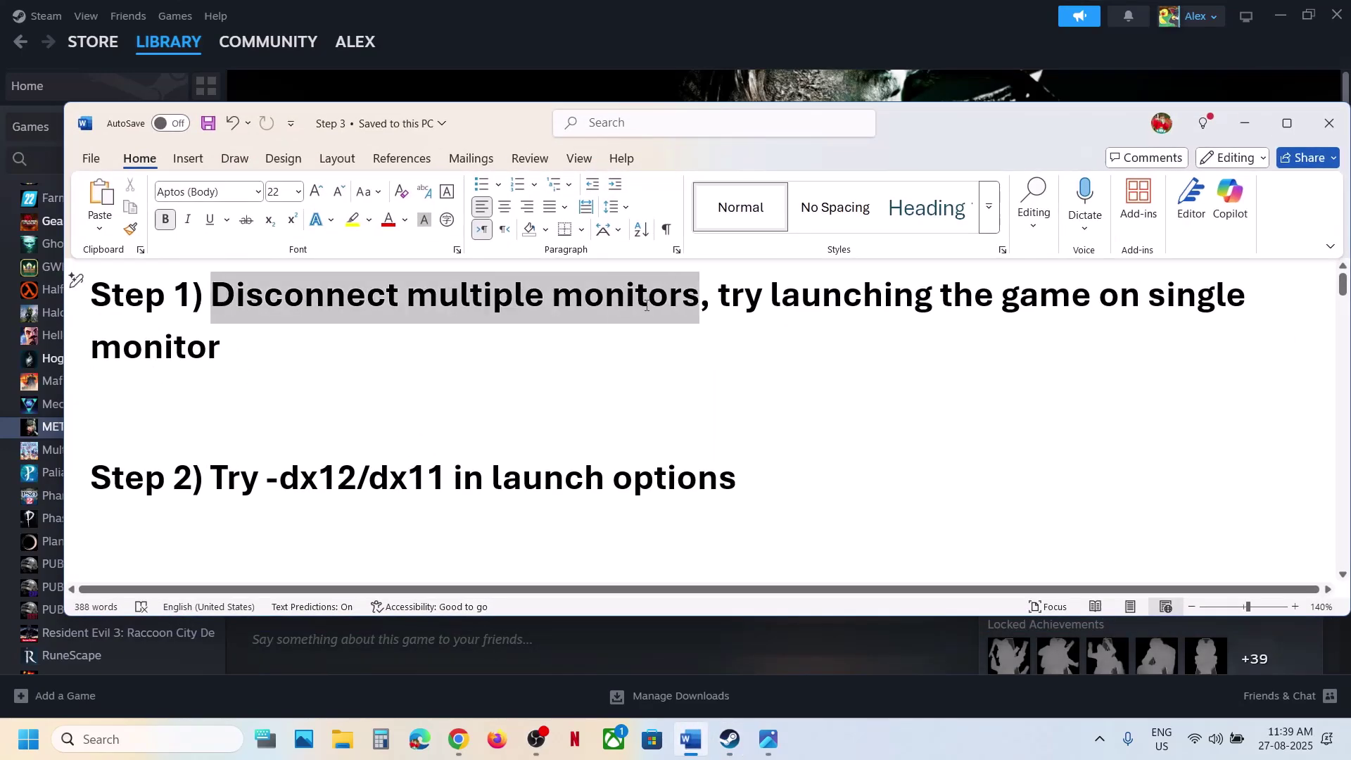
pyautogui.click(648, 310)
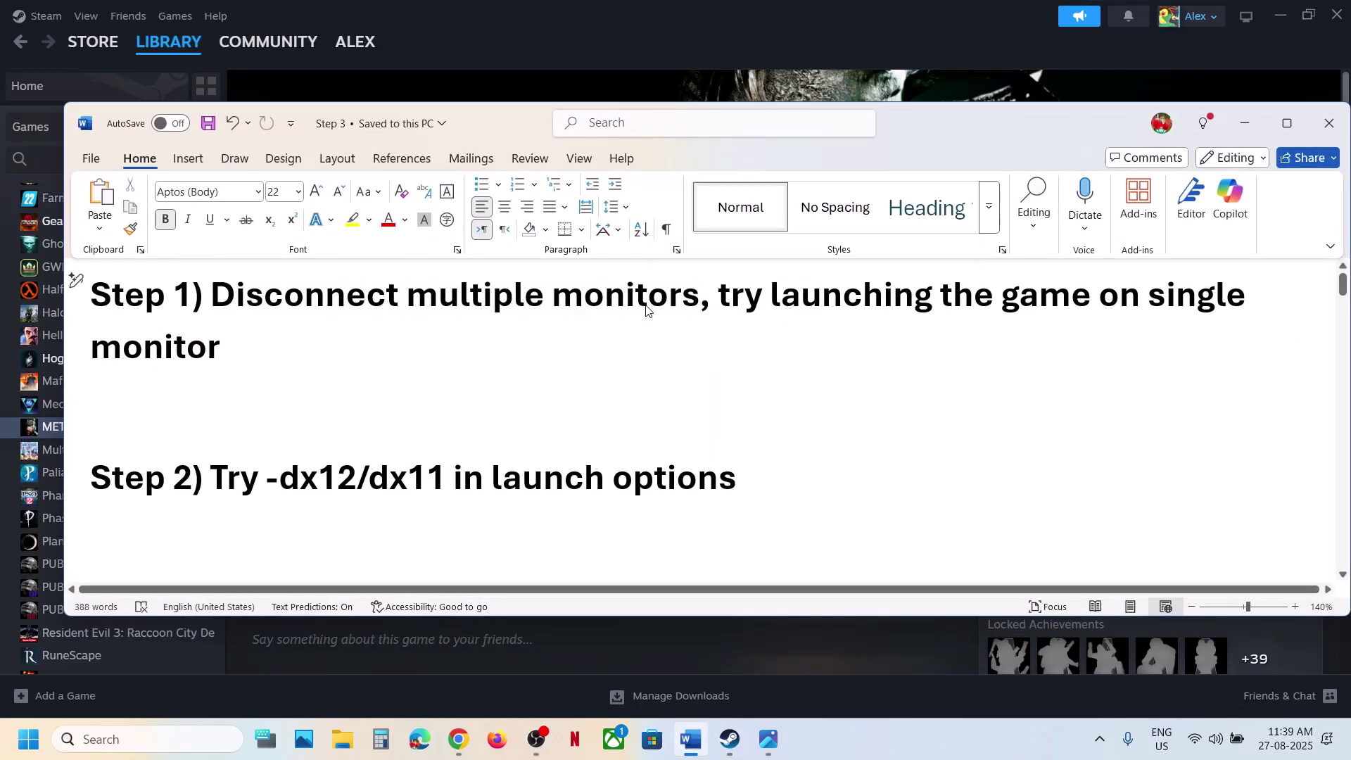
pyautogui.moveTo(292, 304); pyautogui.dragTo(361, 352)
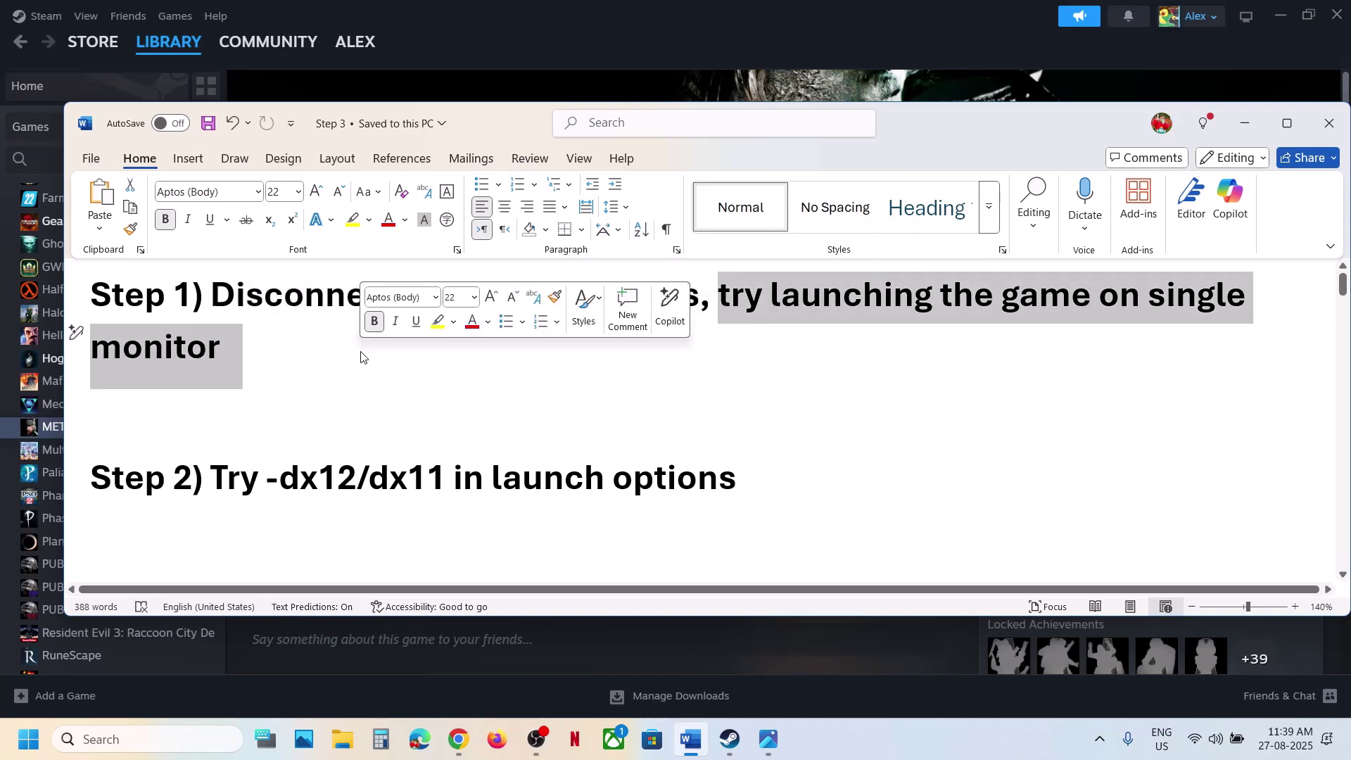
pyautogui.click(361, 357)
pyautogui.moveTo(291, 481); pyautogui.dragTo(176, 415)
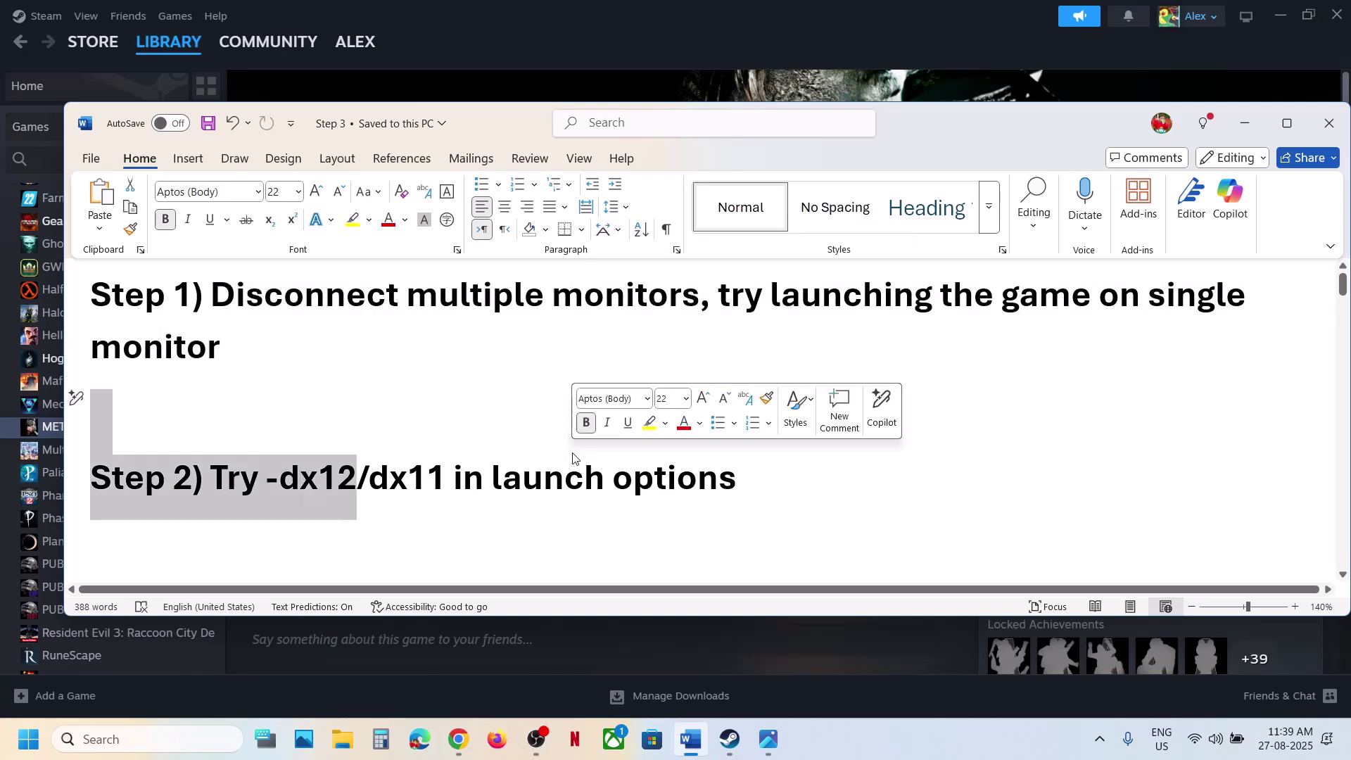
# Switch to Steam and set the launch options of METAL GEAR SOLID Δ: SNAKE EATER to -dx12.
pyautogui.click(606, 7)
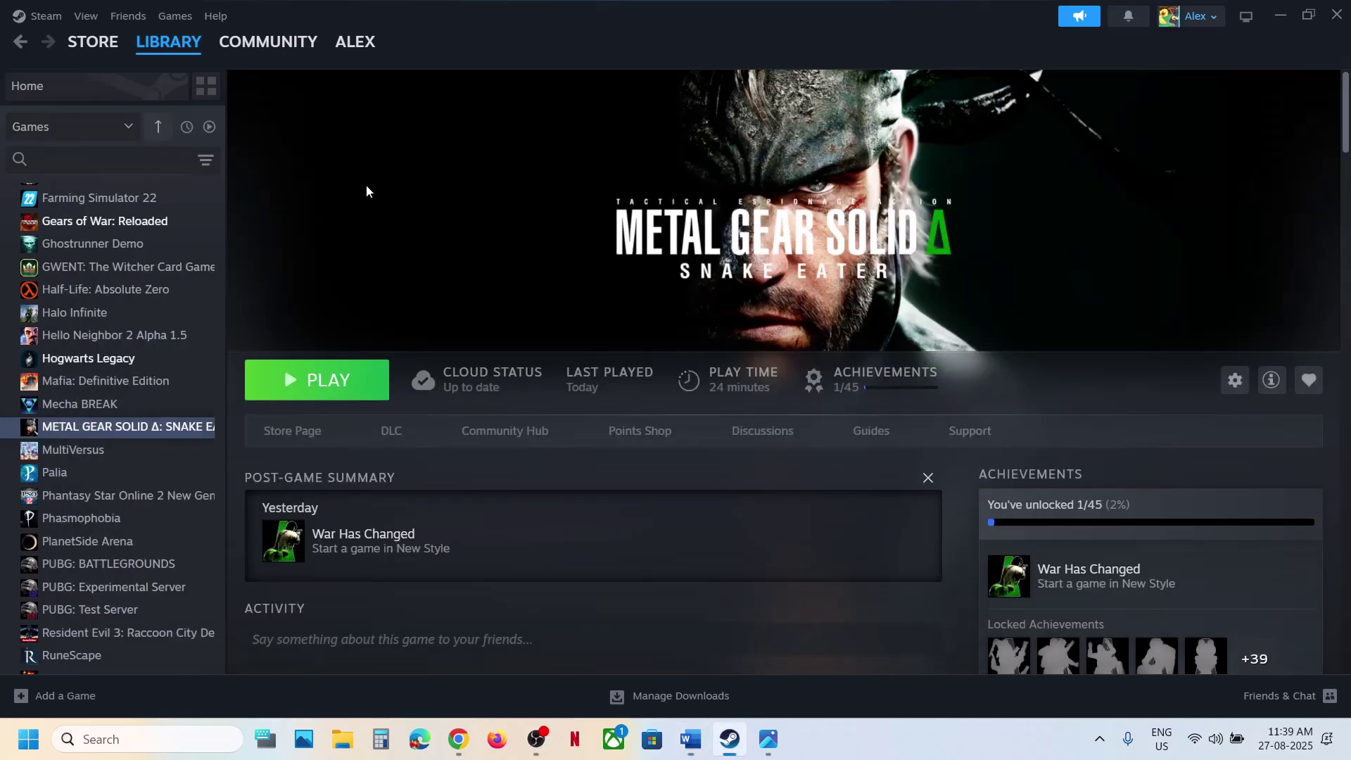
pyautogui.rightClick(163, 427)
pyautogui.click(219, 575)
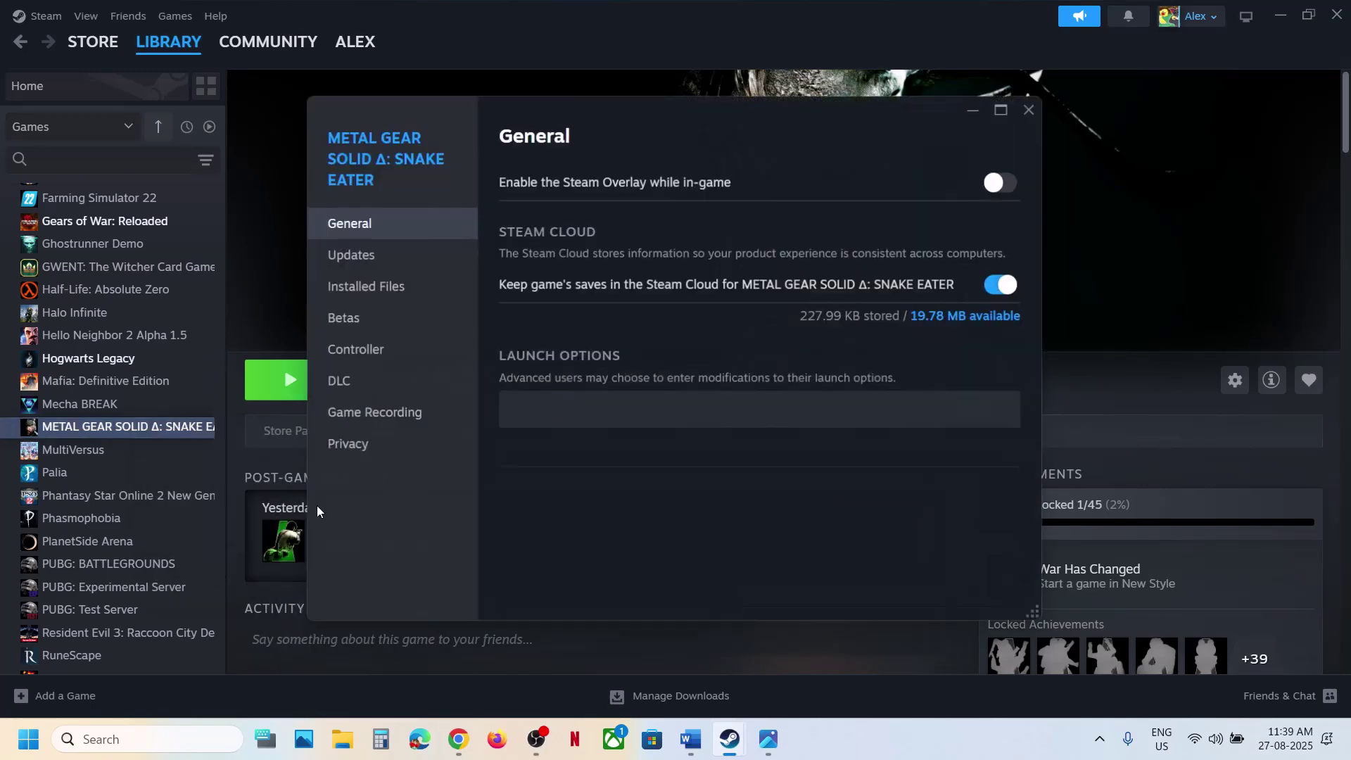
pyautogui.click(574, 405)
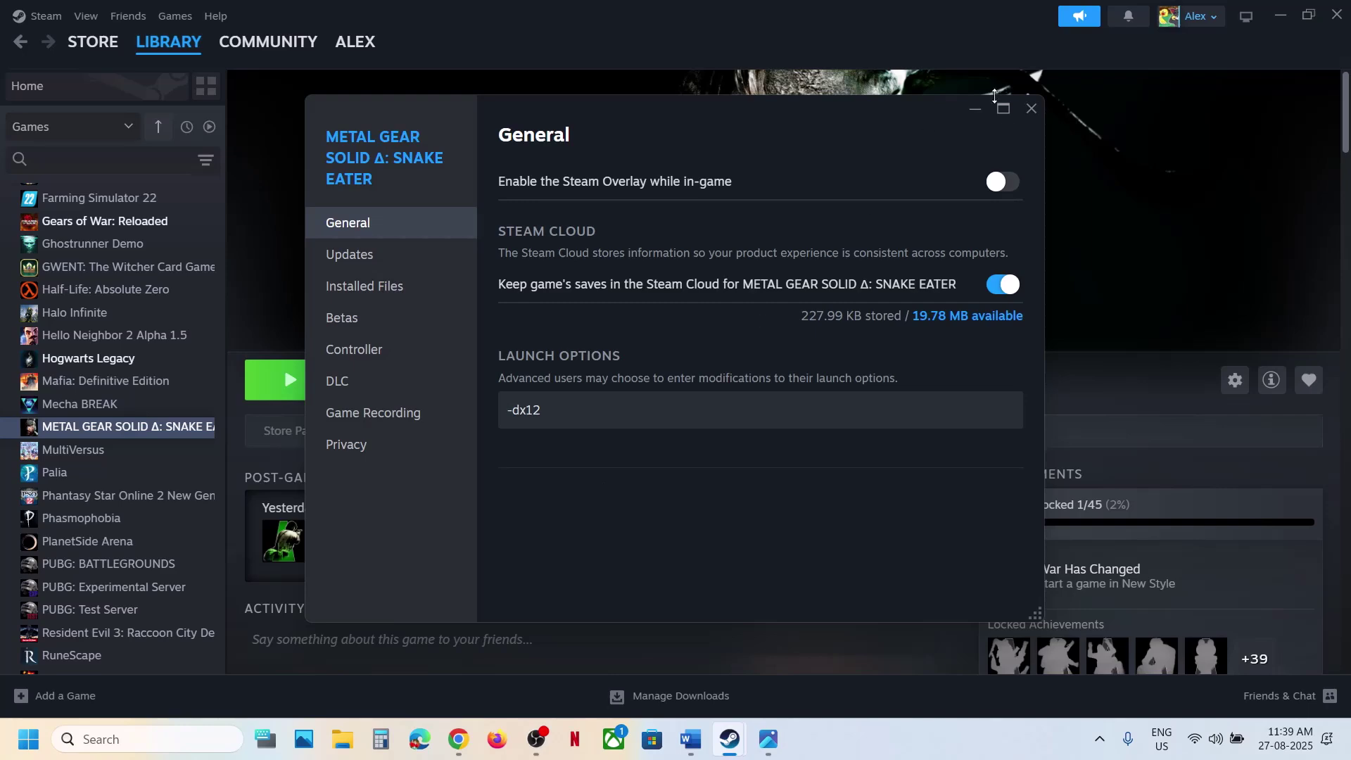
pyautogui.click(1032, 112)
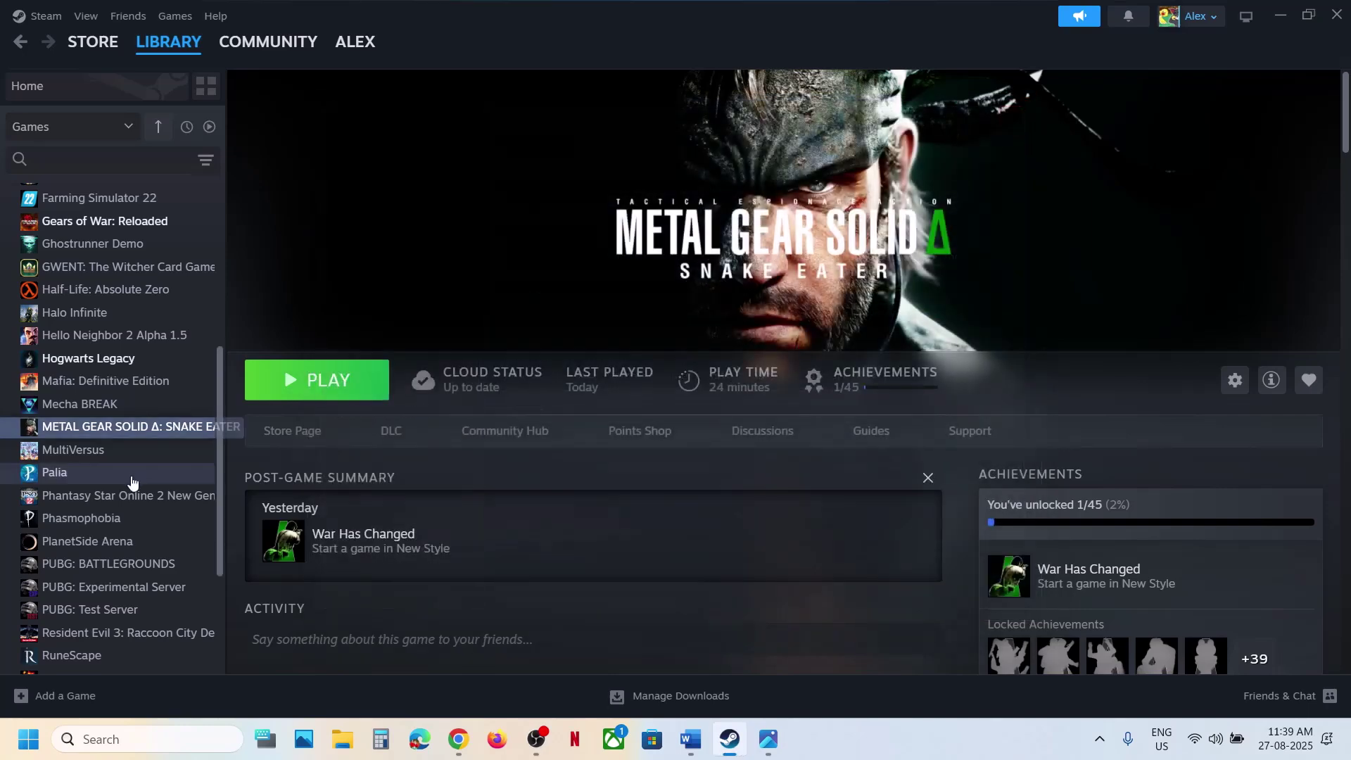
# Try -dx11 as the launch option of METAL GEAR SOLID Δ: SNAKE EATER, and clear the launch options.
pyautogui.rightClick(162, 429)
pyautogui.click(214, 560)
pyautogui.click(557, 411)
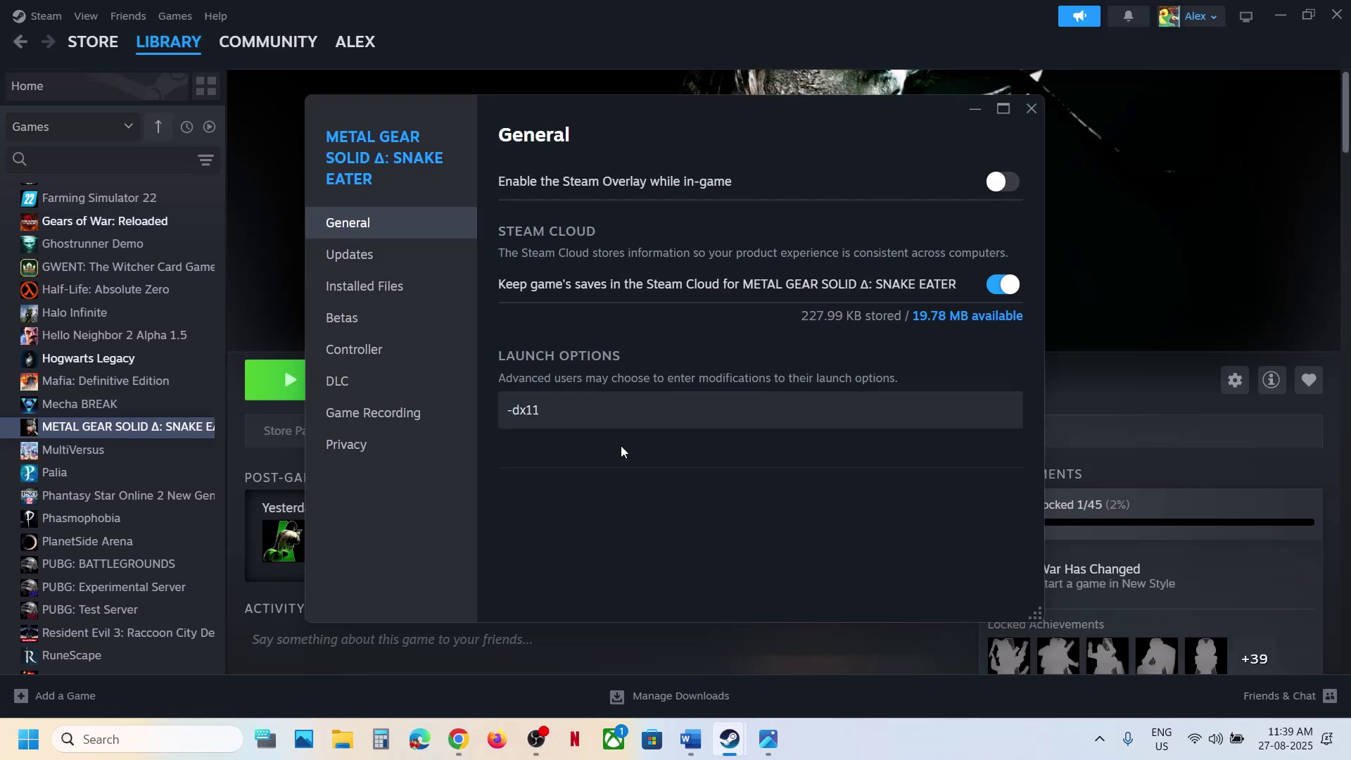
pyautogui.hotkey('ctrl', 'a')
pyautogui.press('BackSpace')
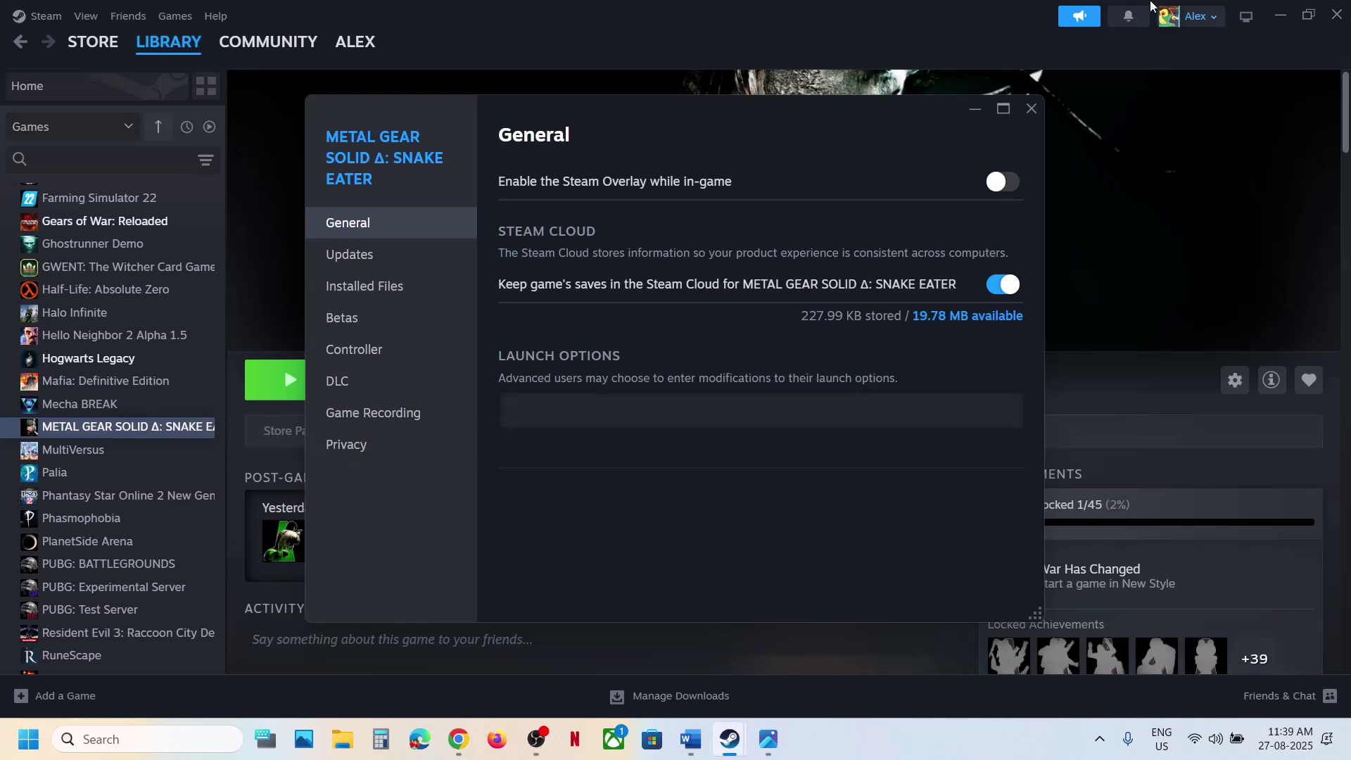
pyautogui.click(1037, 114)
# Switch to the Word notes and read step 3 about power saver mode and Intel Extreme Tuning utility.
pyautogui.click(690, 738)
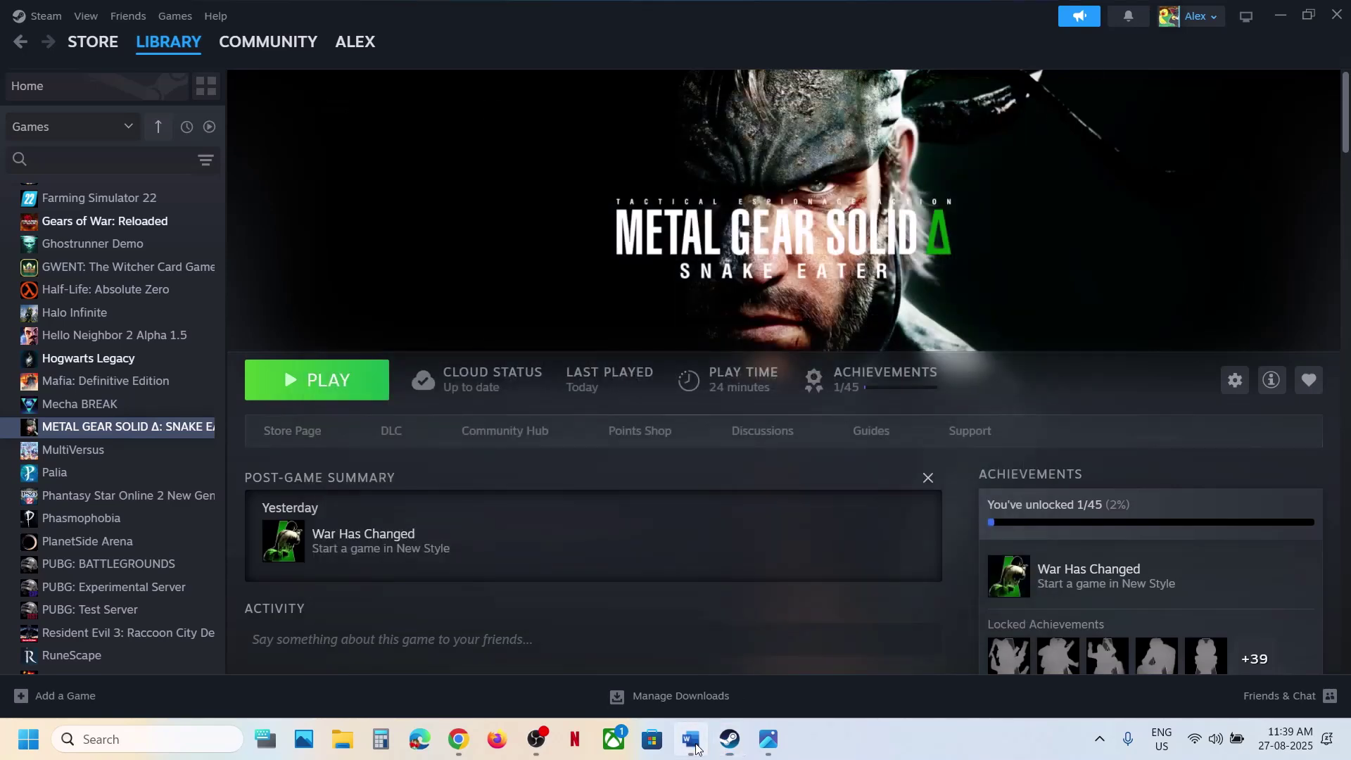
pyautogui.scroll(-5, 461, 465)
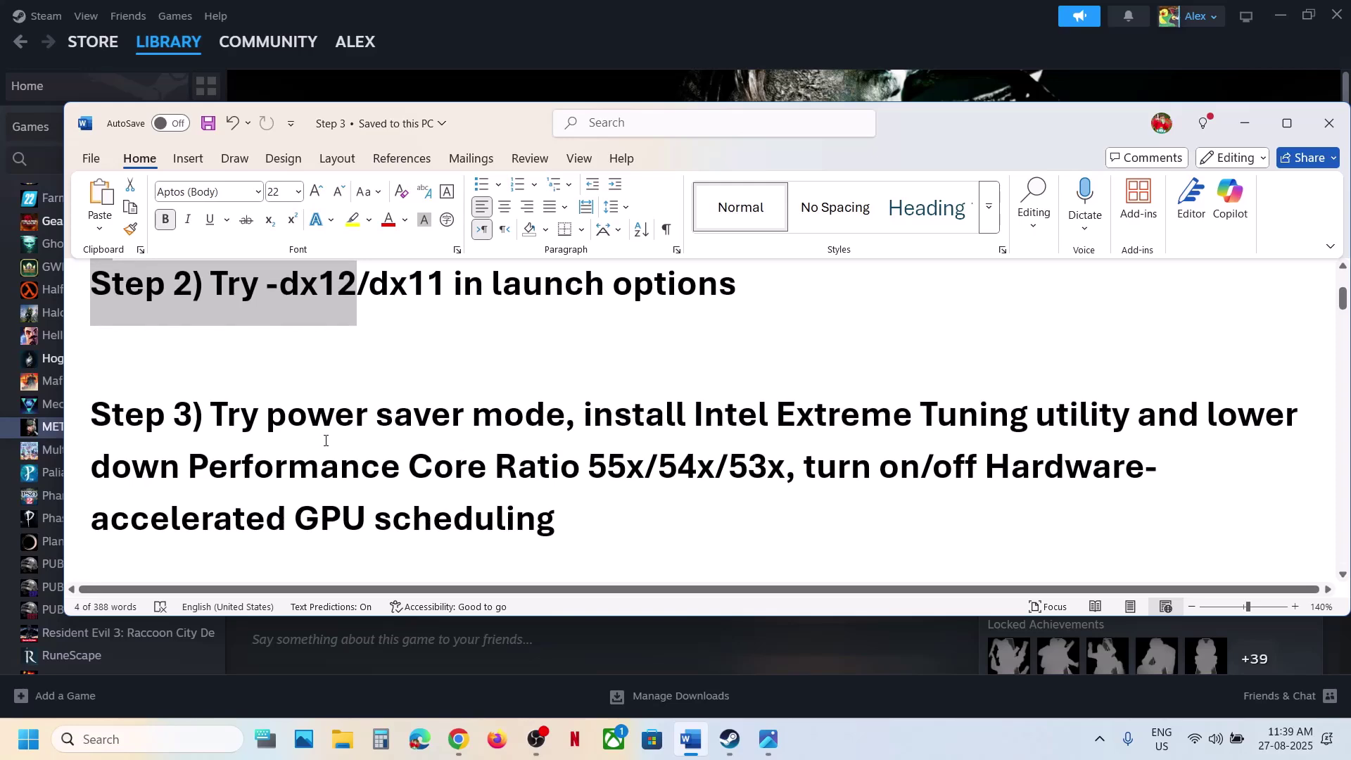
pyautogui.click(690, 739)
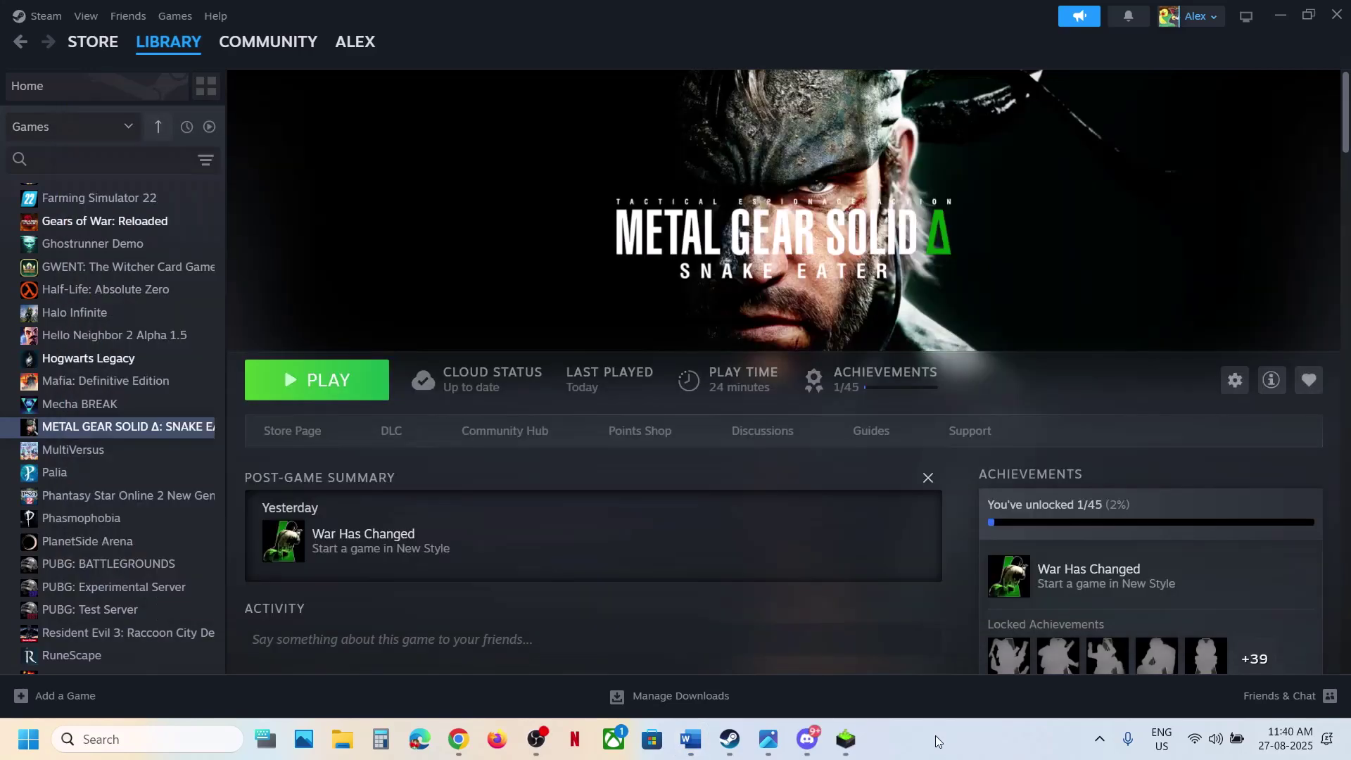
# Open the Control Panel and go to Power Options under Hardware and Sound.
pyautogui.click(179, 742)
pyautogui.write('control panel')
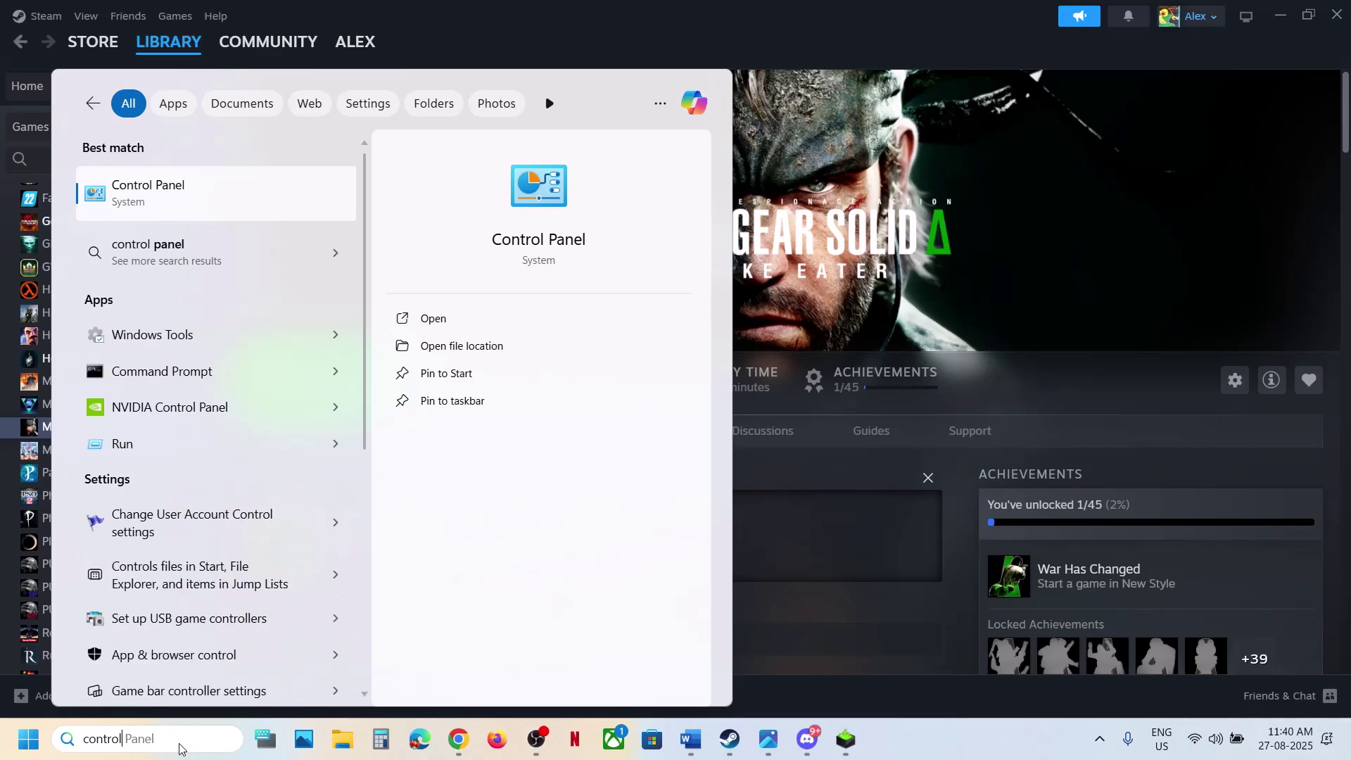
pyautogui.press('Return')
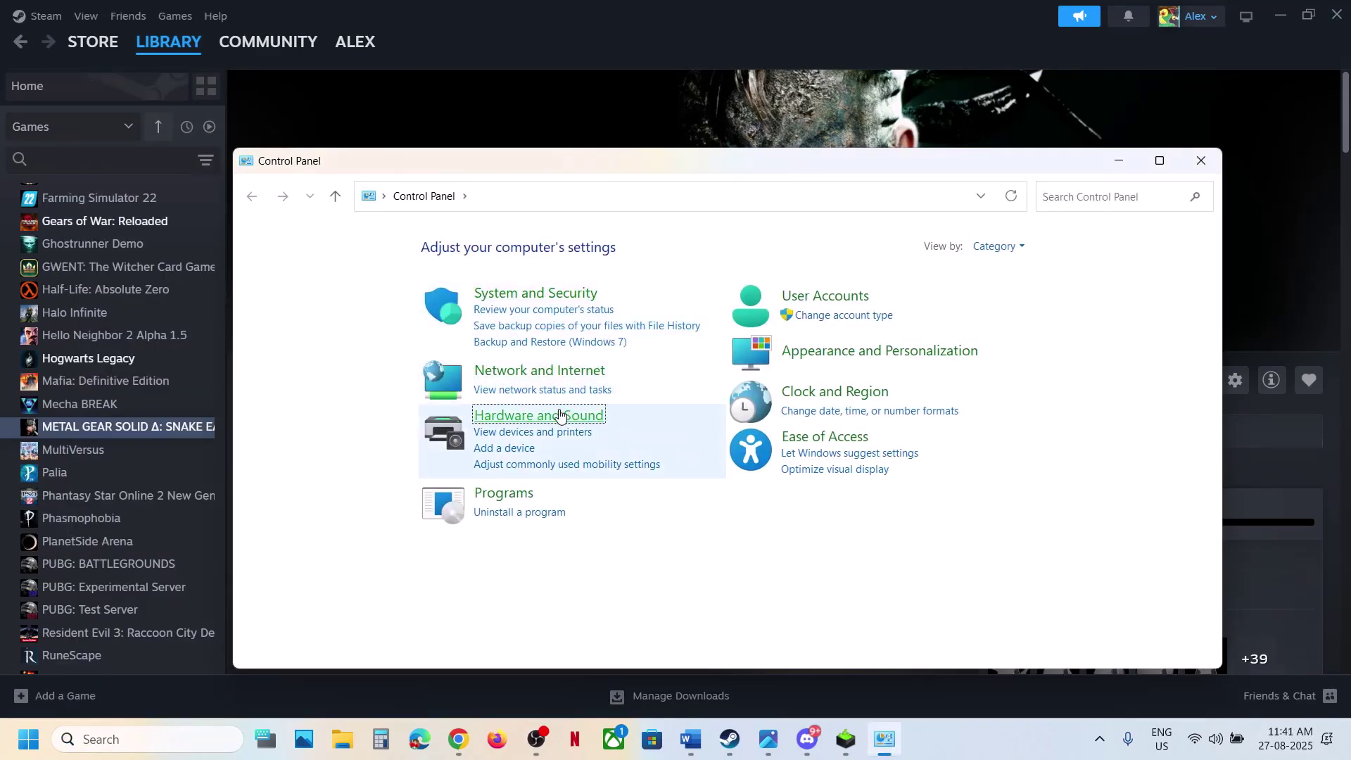
pyautogui.click(562, 415)
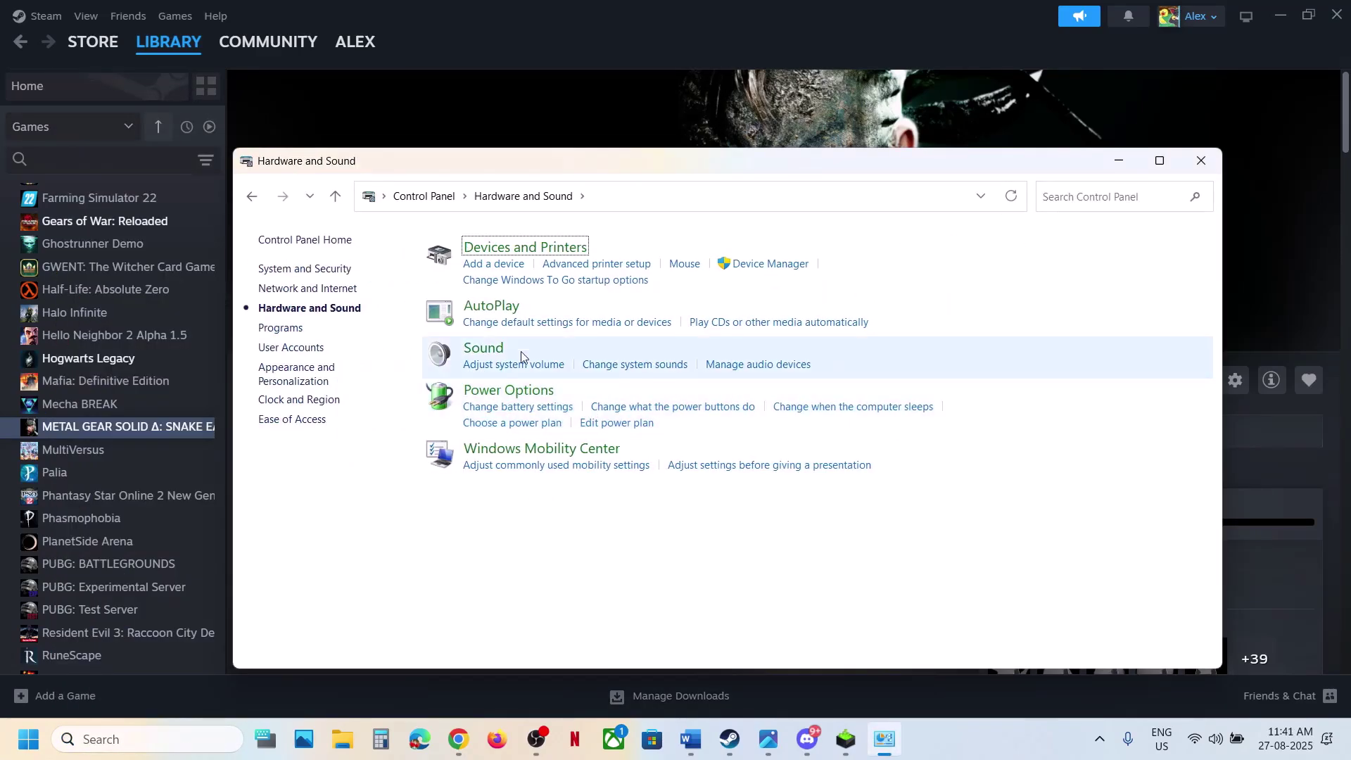
pyautogui.click(500, 392)
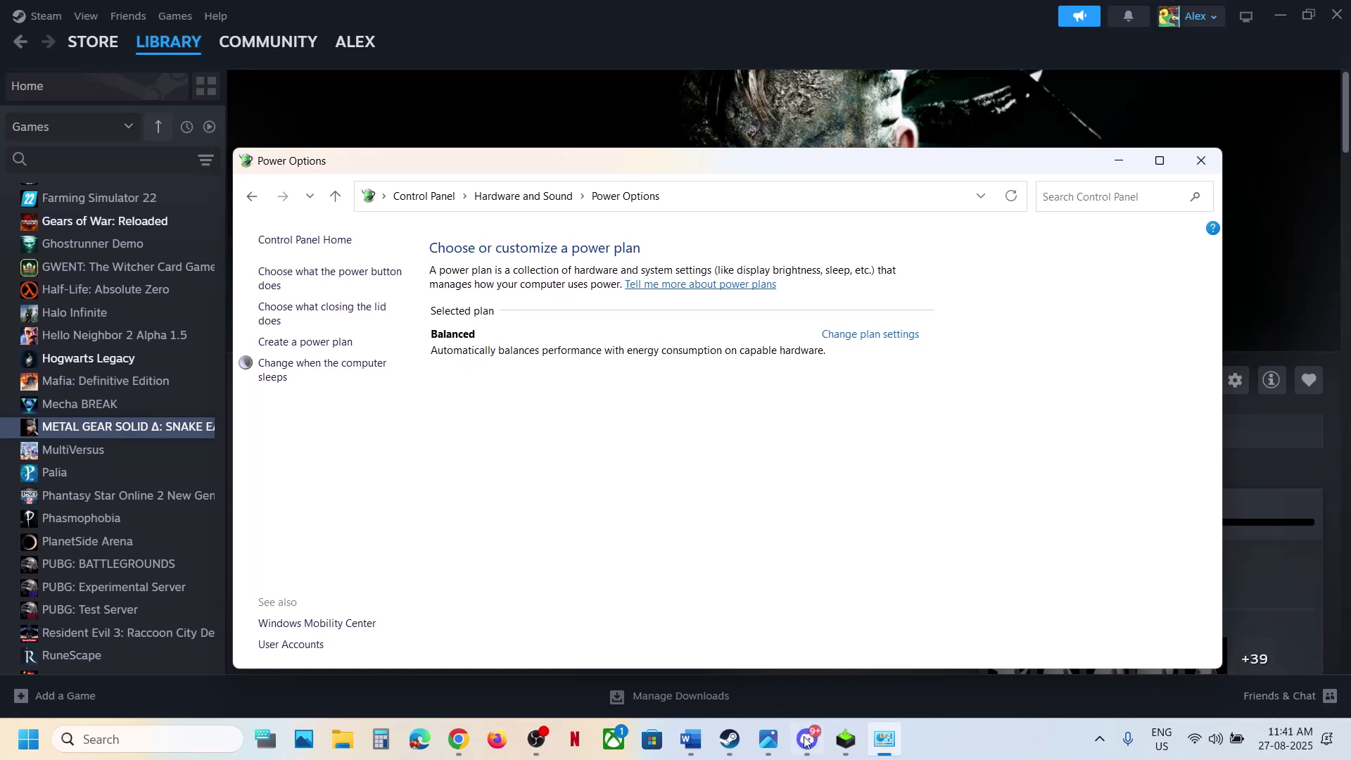
# Examine the Power saver plan in the Power Saver.jpg reference image, and close the image and Power Options.
pyautogui.click(768, 739)
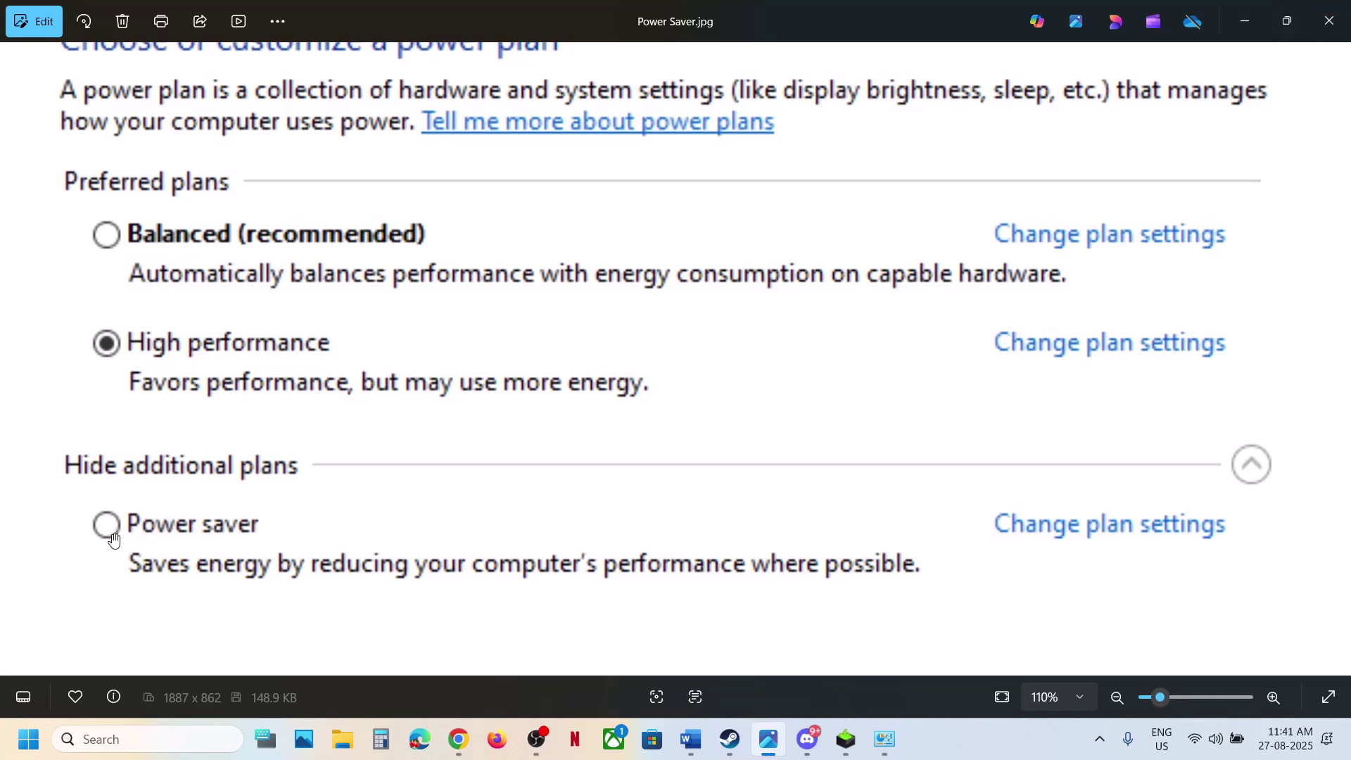
pyautogui.click(1328, 21)
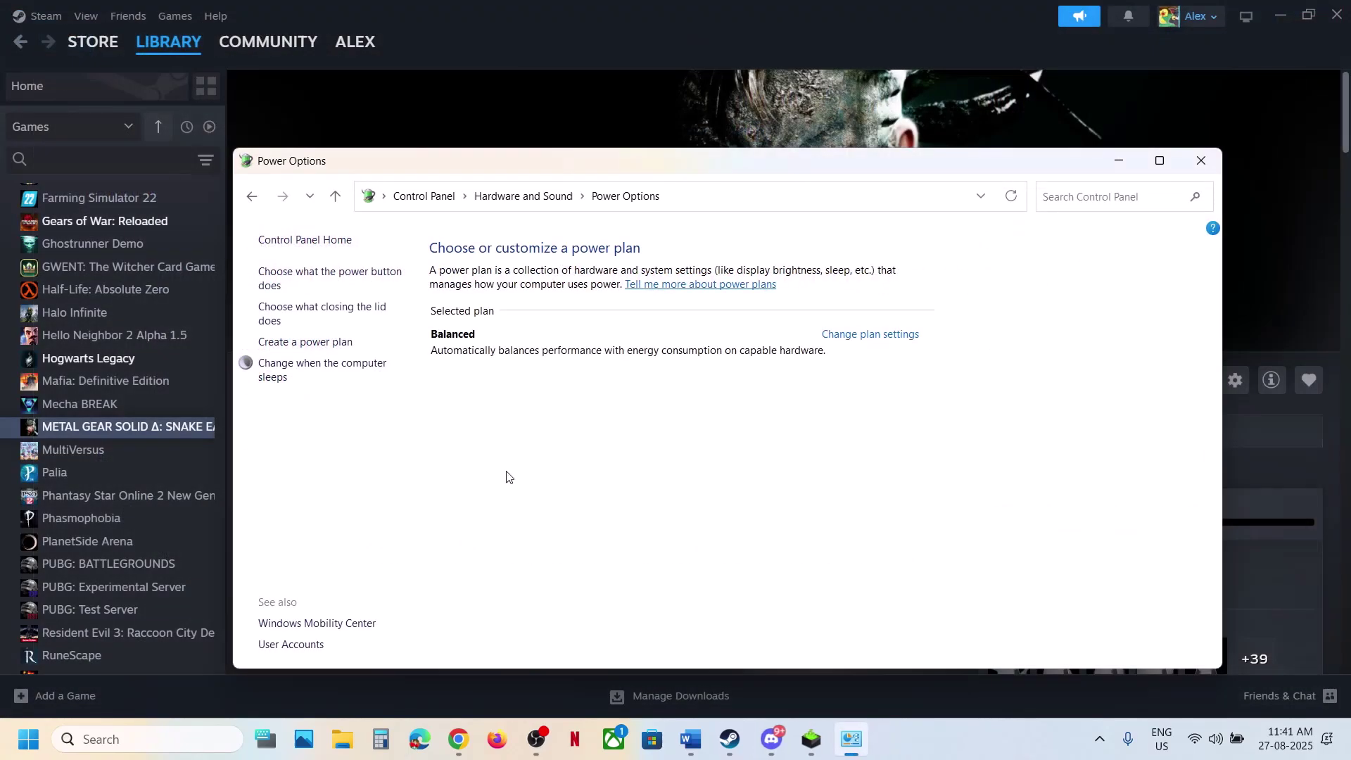
pyautogui.click(1201, 160)
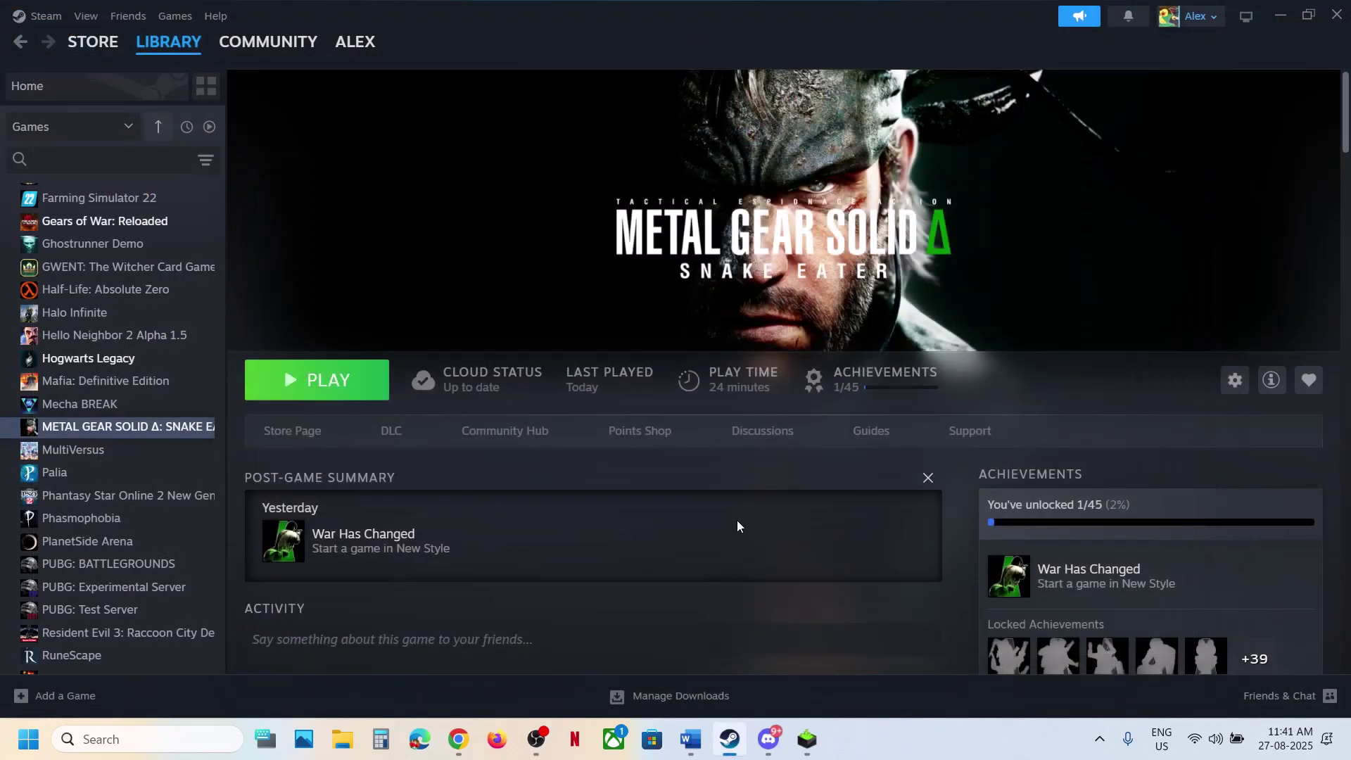
# Copy the text "Intel Extreme Tuning utility" from step 3 of the Word notes.
pyautogui.click(691, 738)
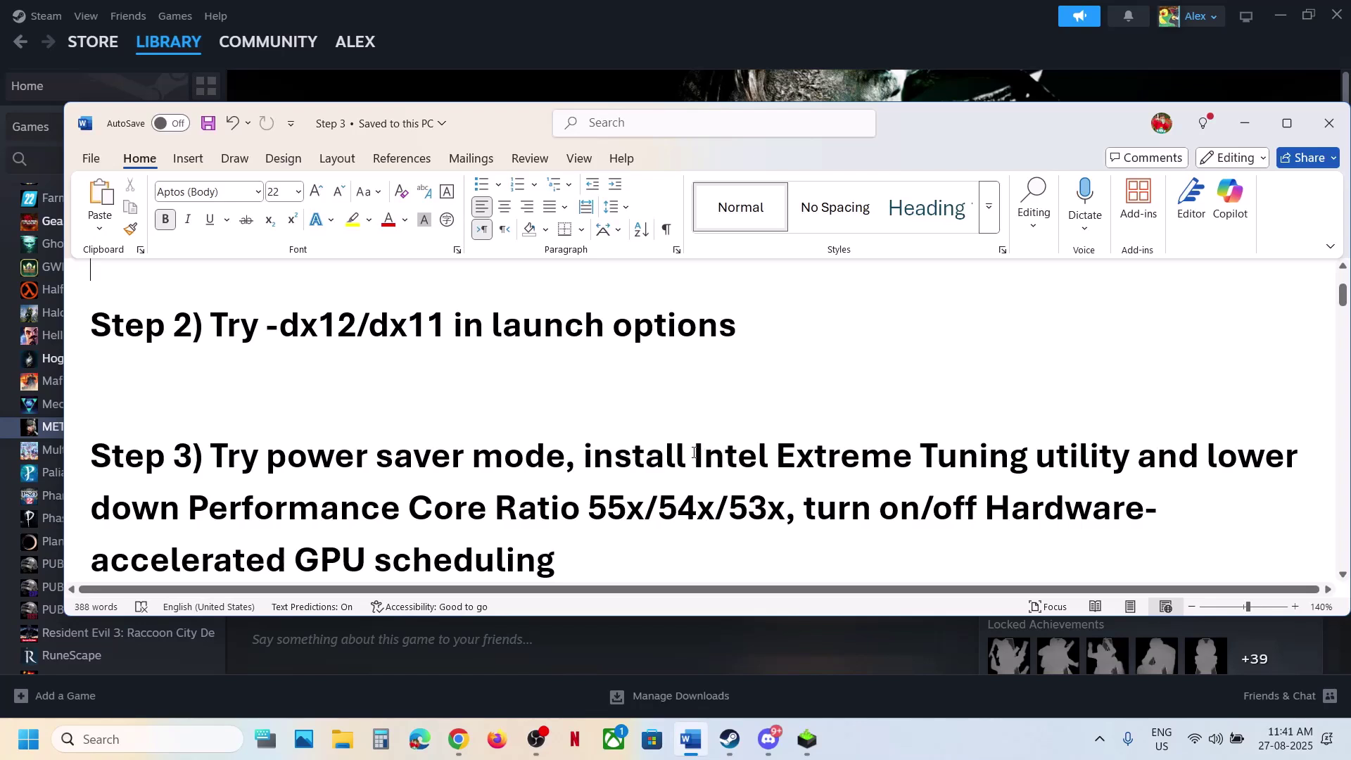
pyautogui.moveTo(694, 456); pyautogui.dragTo(1138, 448)
pyautogui.hotkey('ctrl', 'c')
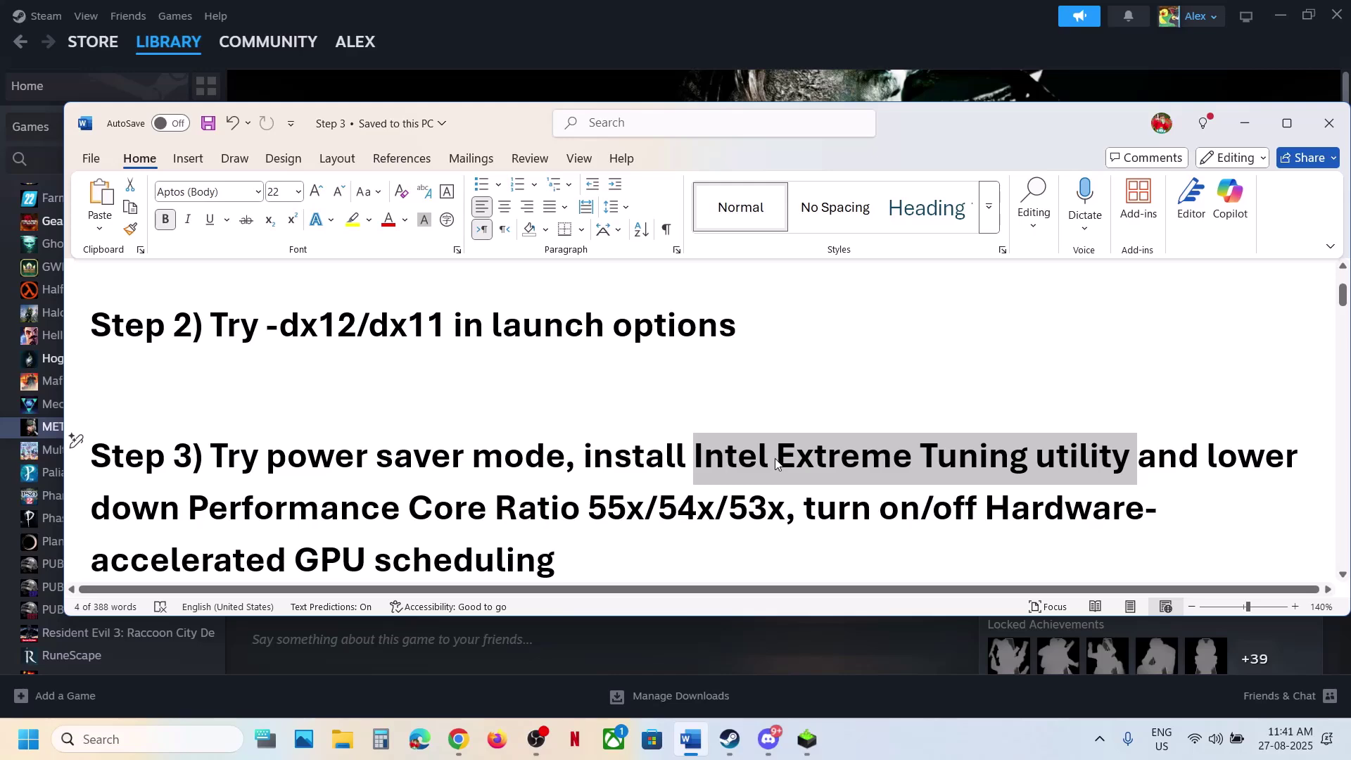
# Switch to Chrome, search for the copied utility name in a new tab, and view Intel's XTU download page.
pyautogui.click(457, 739)
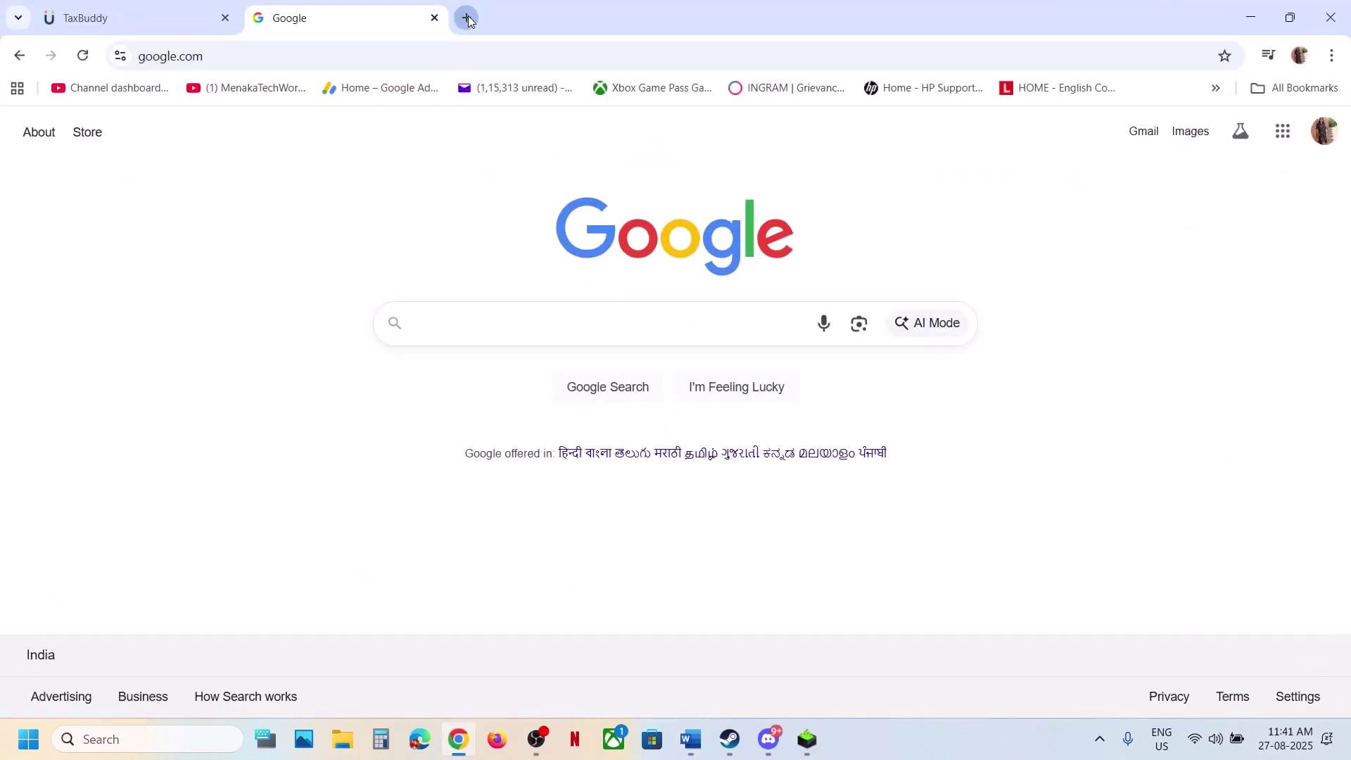
pyautogui.click(467, 15)
pyautogui.hotkey('ctrl', 'v')
pyautogui.press('Return')
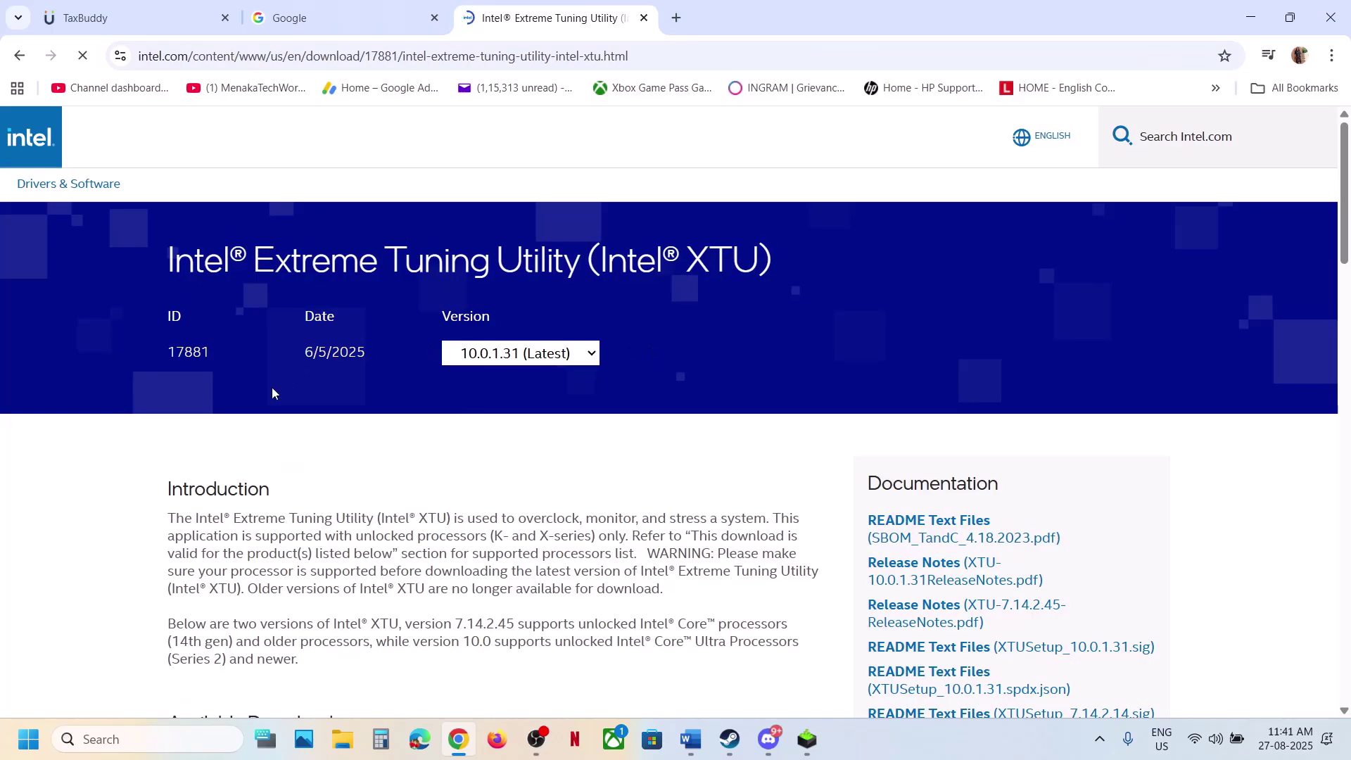
pyautogui.scroll(-5, 365, 673)
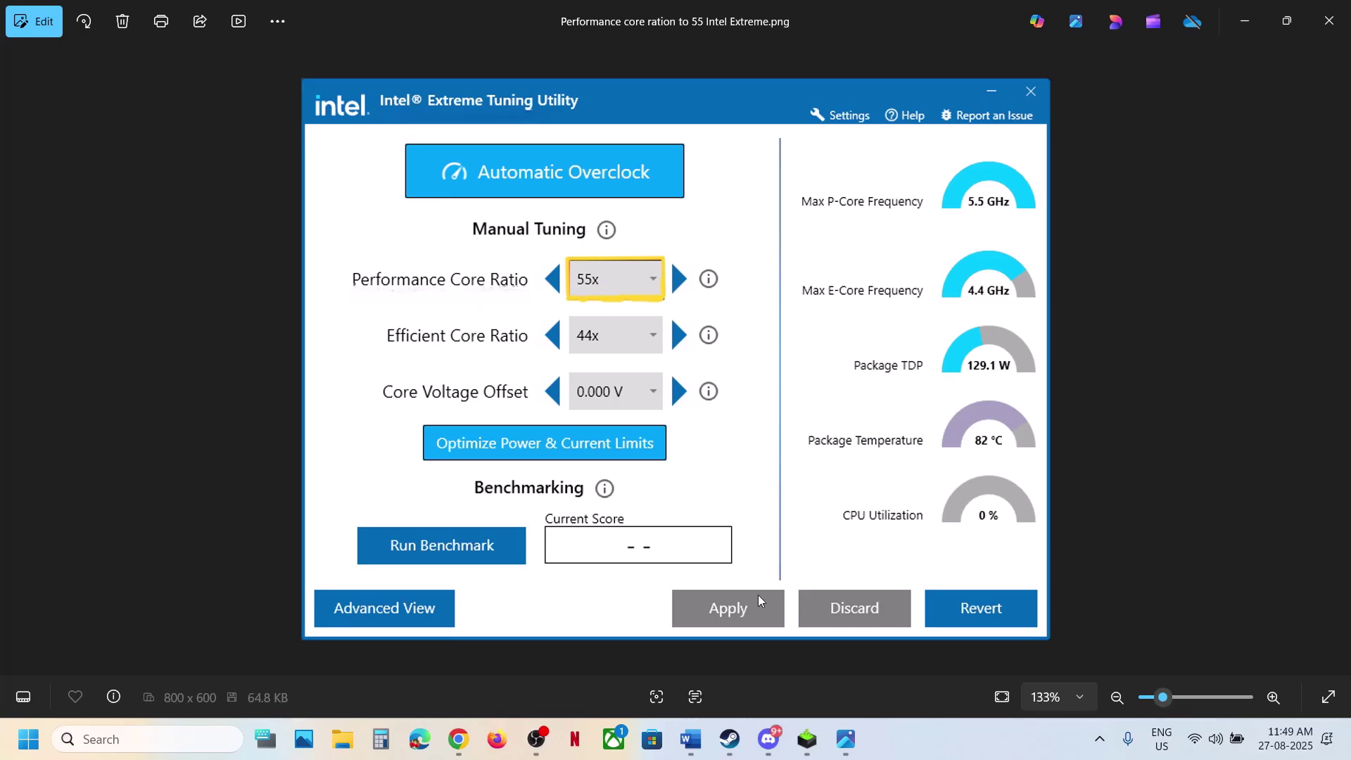
# Return to the Word notes and read the part of step 3 about turning Hardware-accelerated GPU scheduling on or off.
pyautogui.click(731, 740)
pyautogui.click(690, 738)
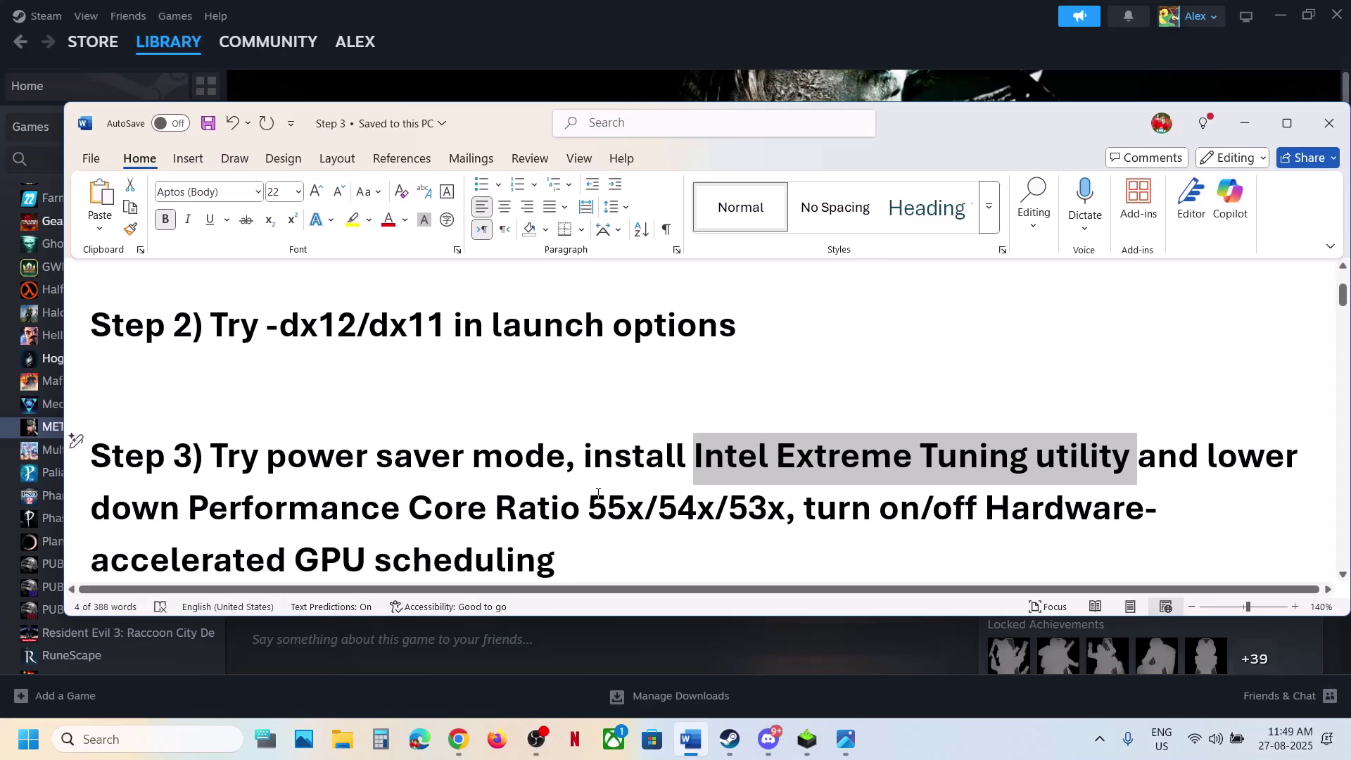
pyautogui.scroll(-1, 597, 494)
pyautogui.click(926, 462)
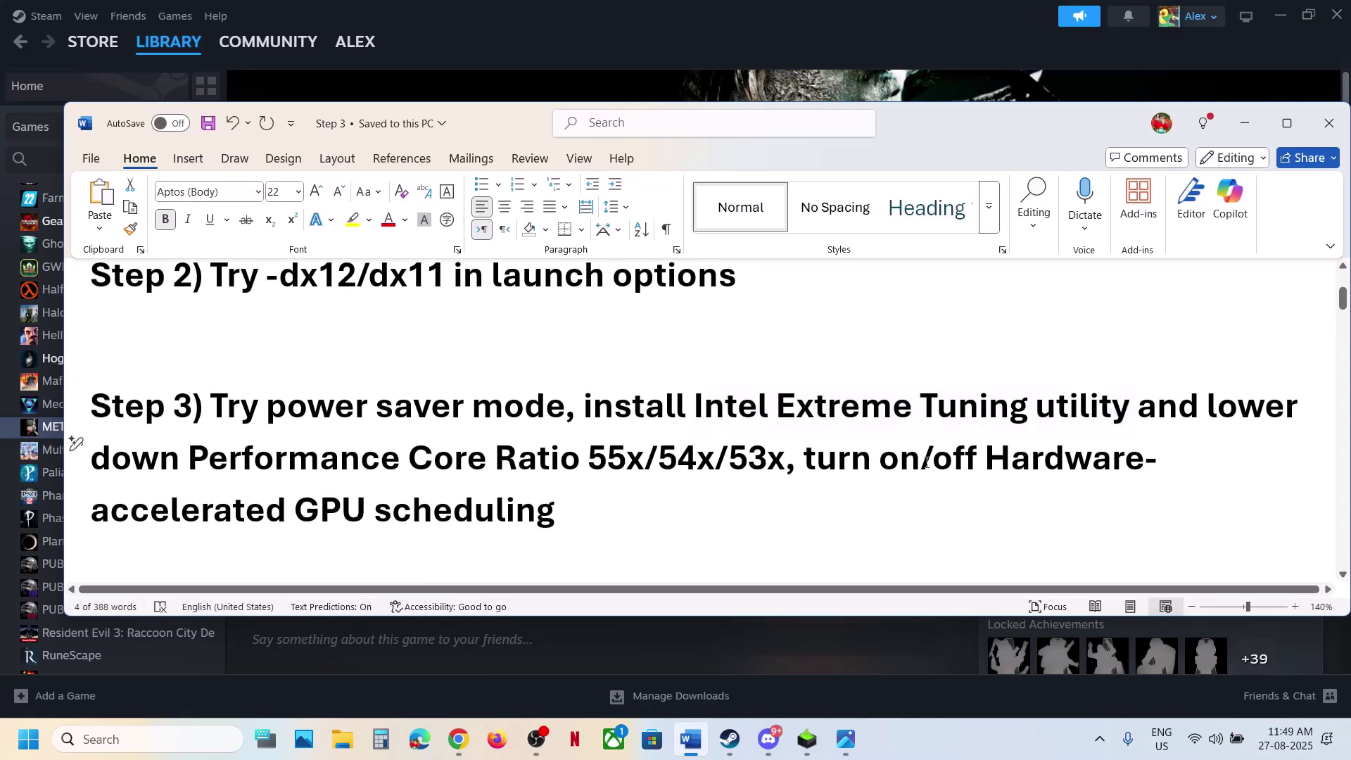
pyautogui.moveTo(805, 461); pyautogui.dragTo(423, 513)
pyautogui.click(425, 517)
# Search Windows for graphics, open Graphics settings, and expand the advanced graphics settings.
pyautogui.click(158, 744)
pyautogui.write('grap')
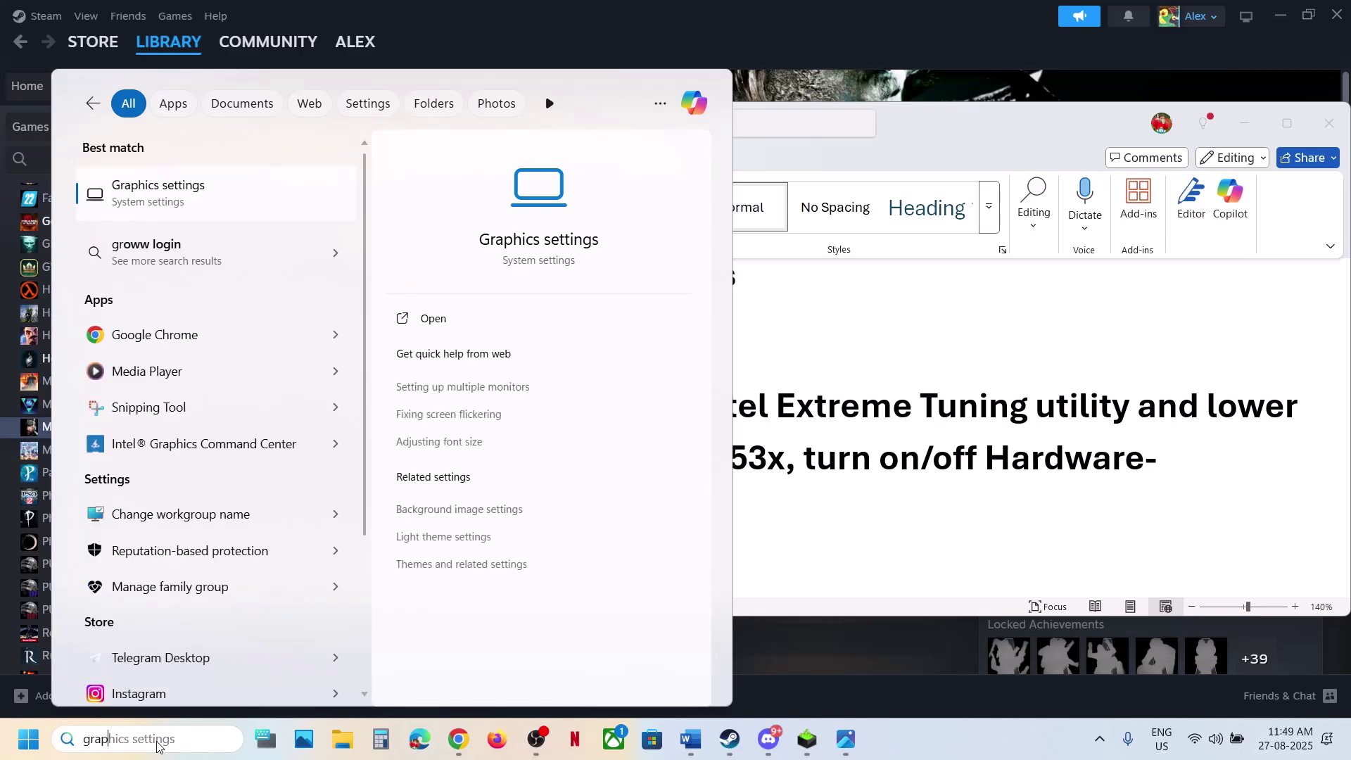
pyautogui.write('hics')
pyautogui.press('Return')
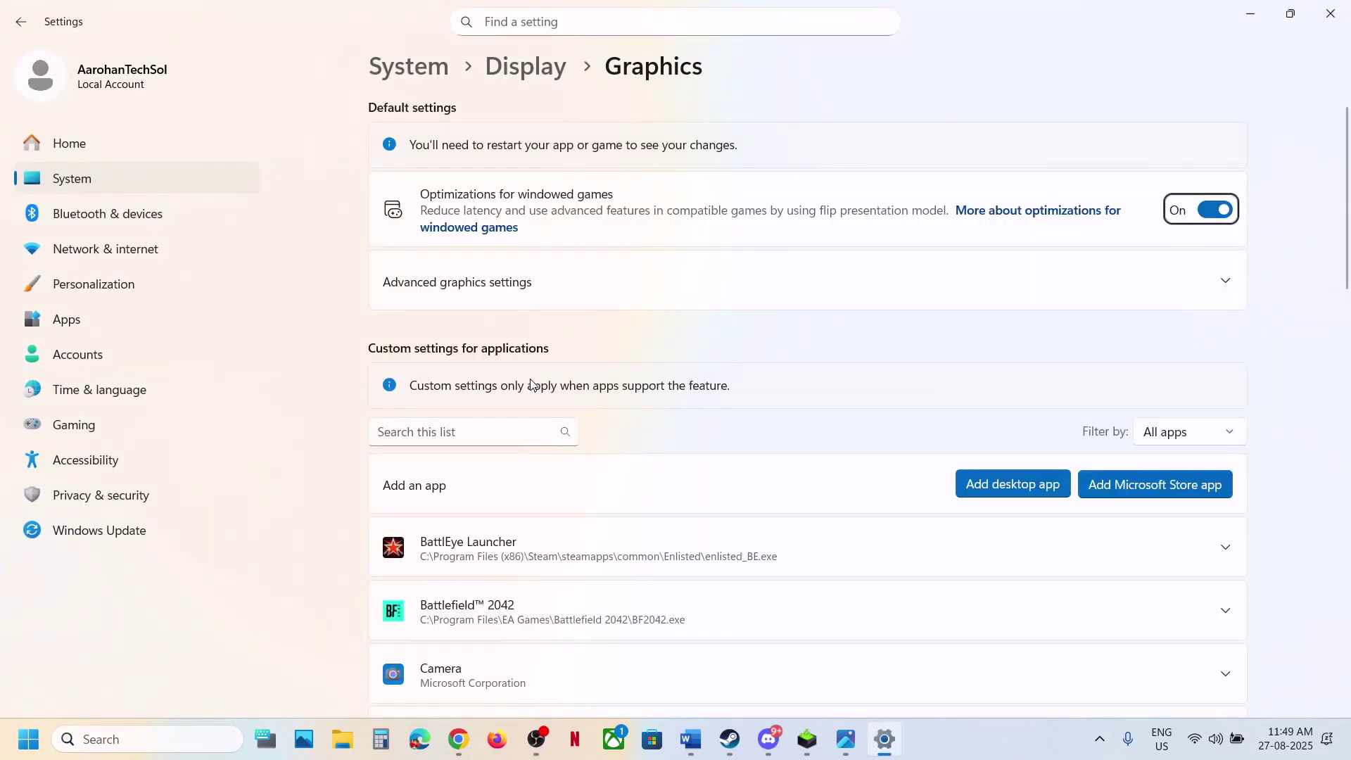
pyautogui.click(447, 290)
pyautogui.scroll(-1, 767, 434)
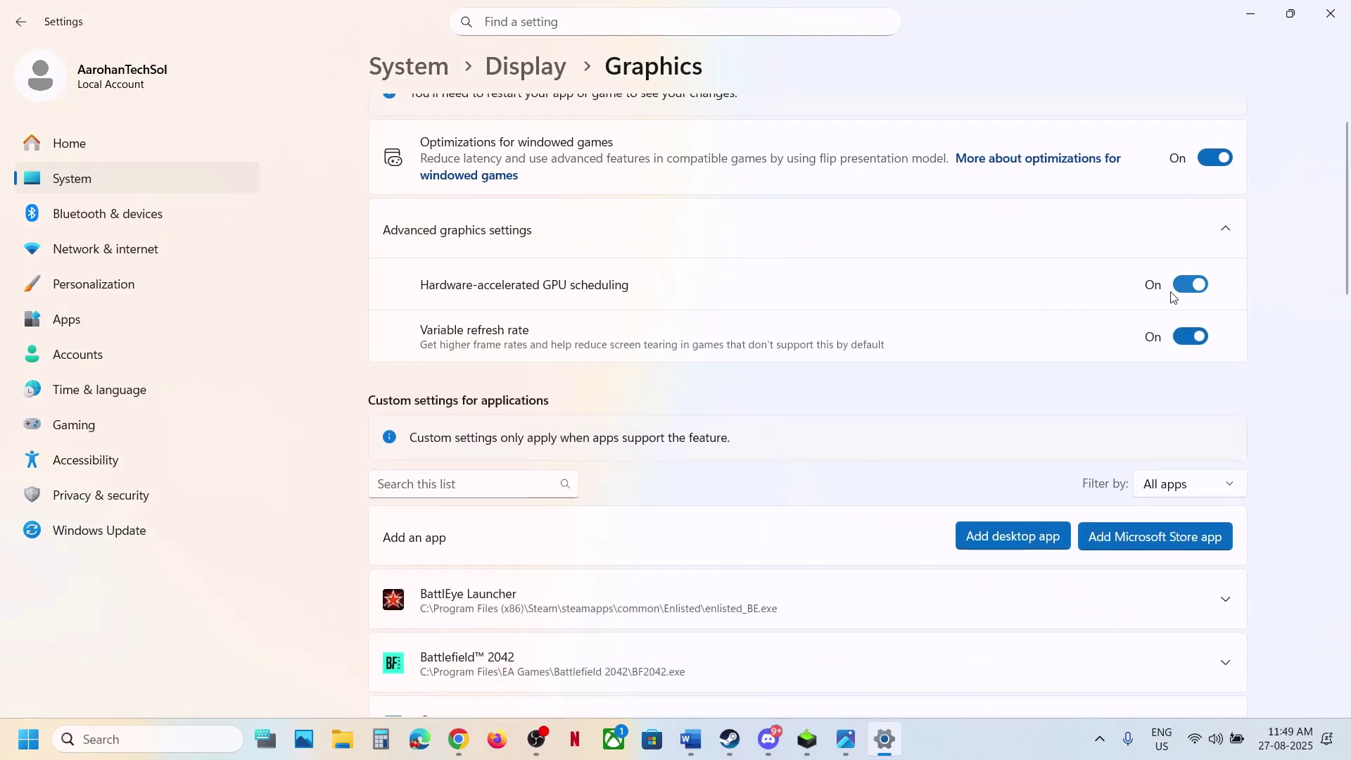
# Turn Hardware-accelerated GPU scheduling off, turn it back on, and close Settings.
pyautogui.click(1196, 290)
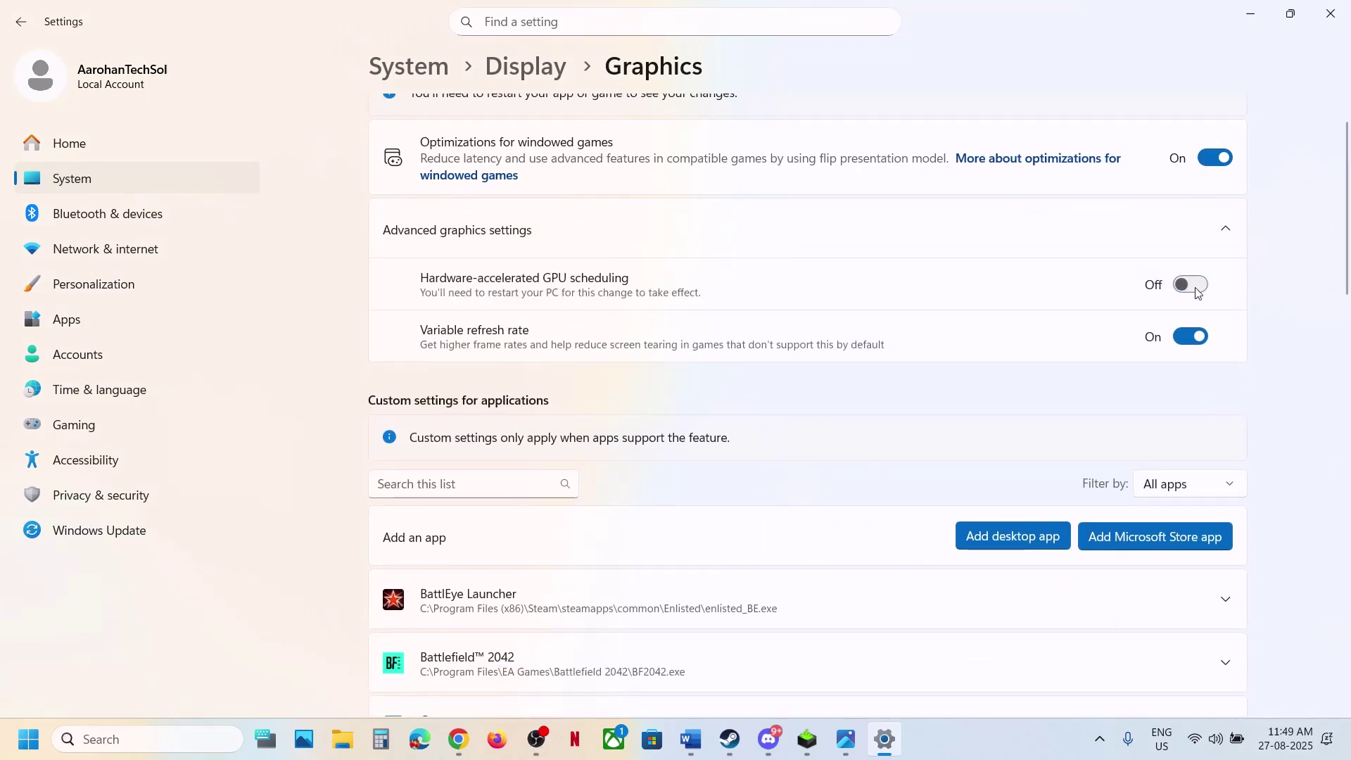
pyautogui.click(1198, 293)
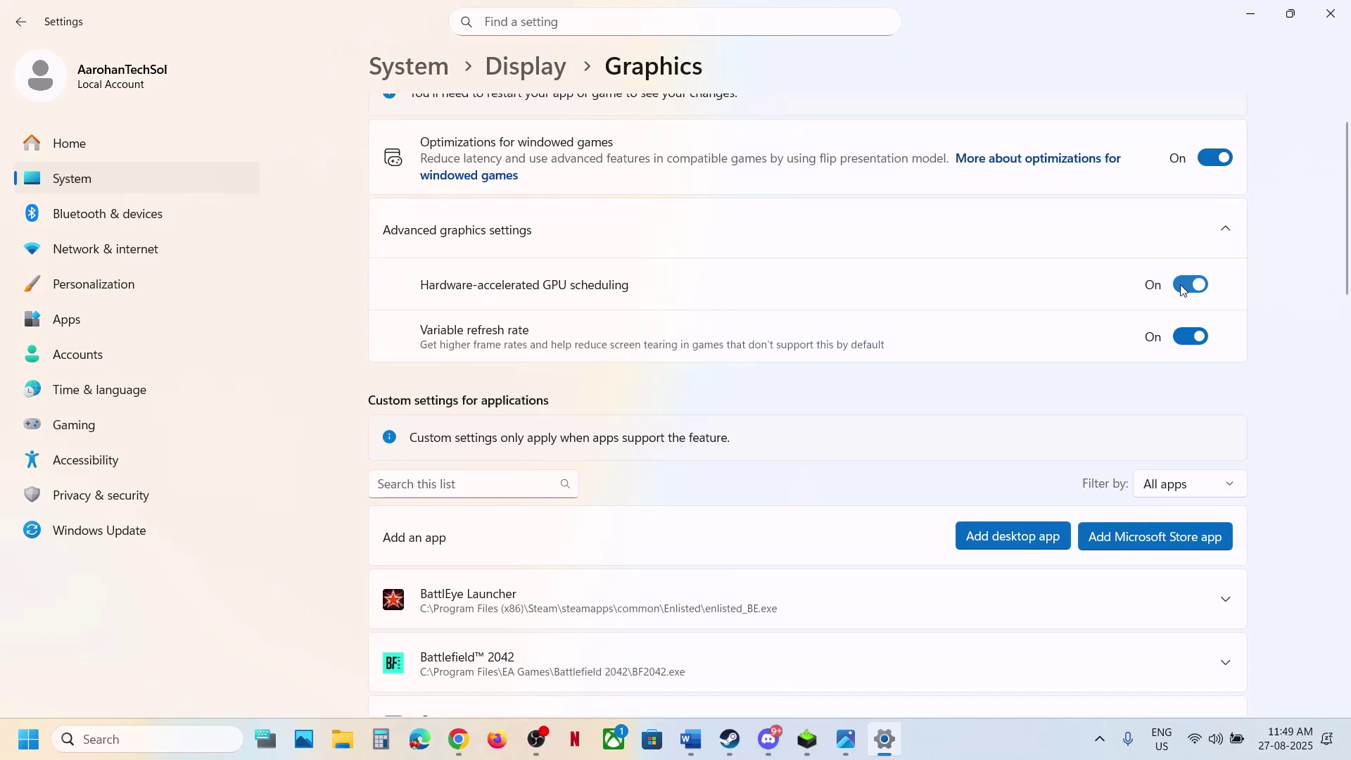
pyautogui.click(1337, 17)
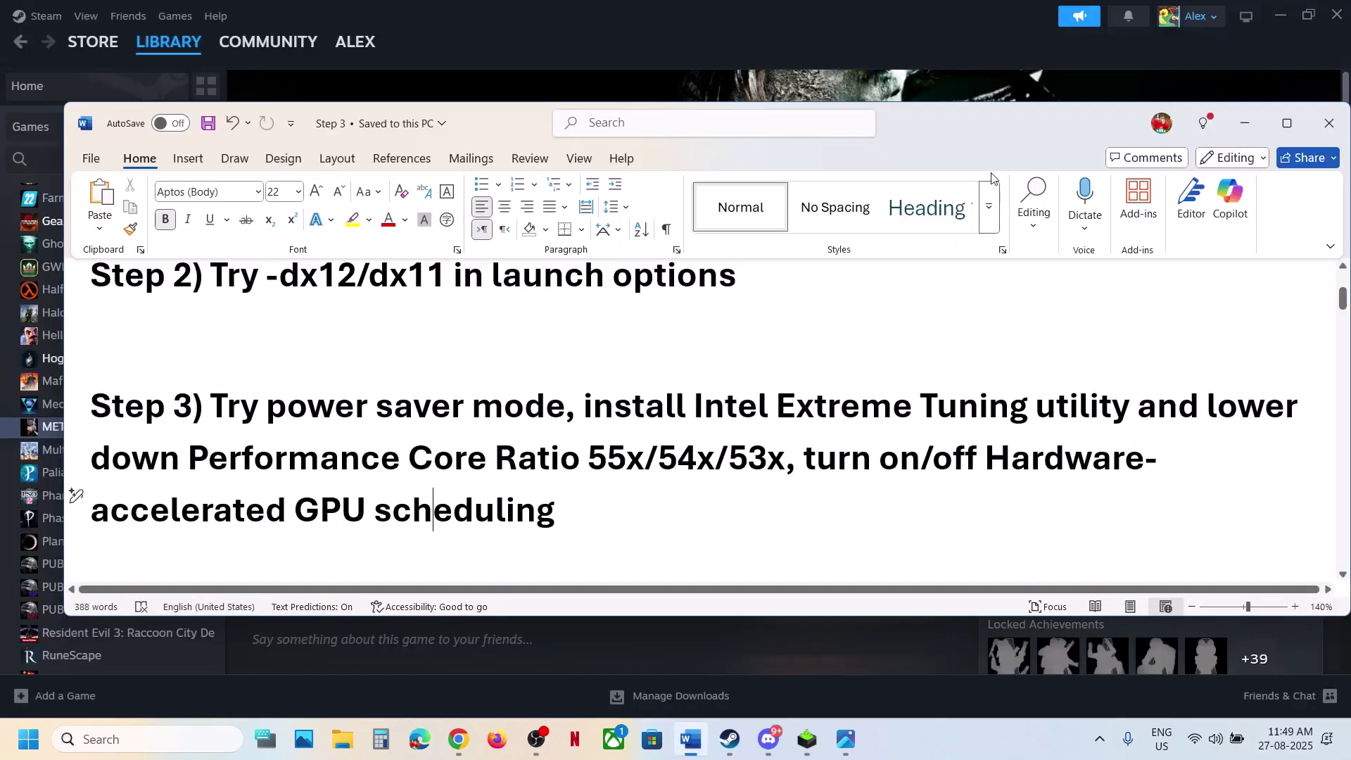
# Correct step 4 of the Word notes to read "Turn off Steam overlay" instead of "Turn on".
pyautogui.scroll(-5, 659, 383)
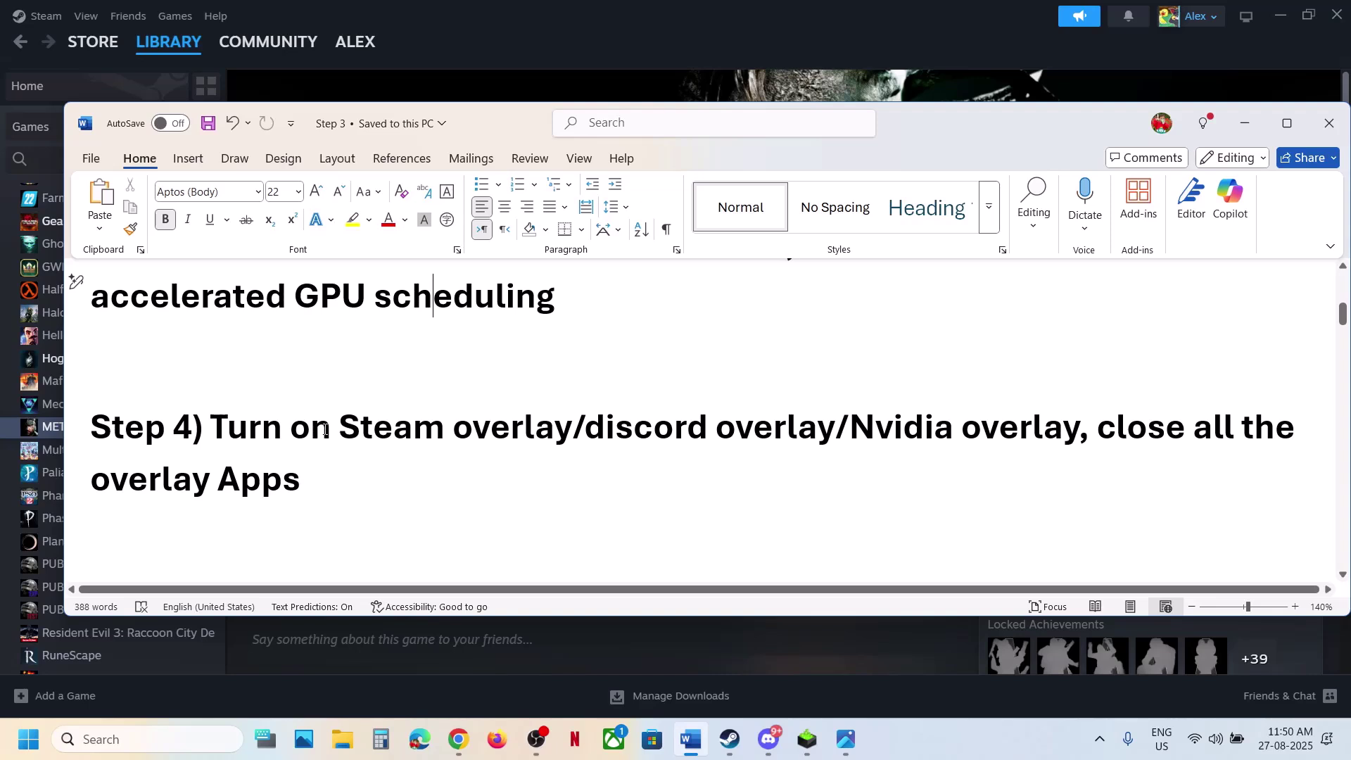
pyautogui.click(324, 430)
pyautogui.press('BackSpace')
pyautogui.write('ff')
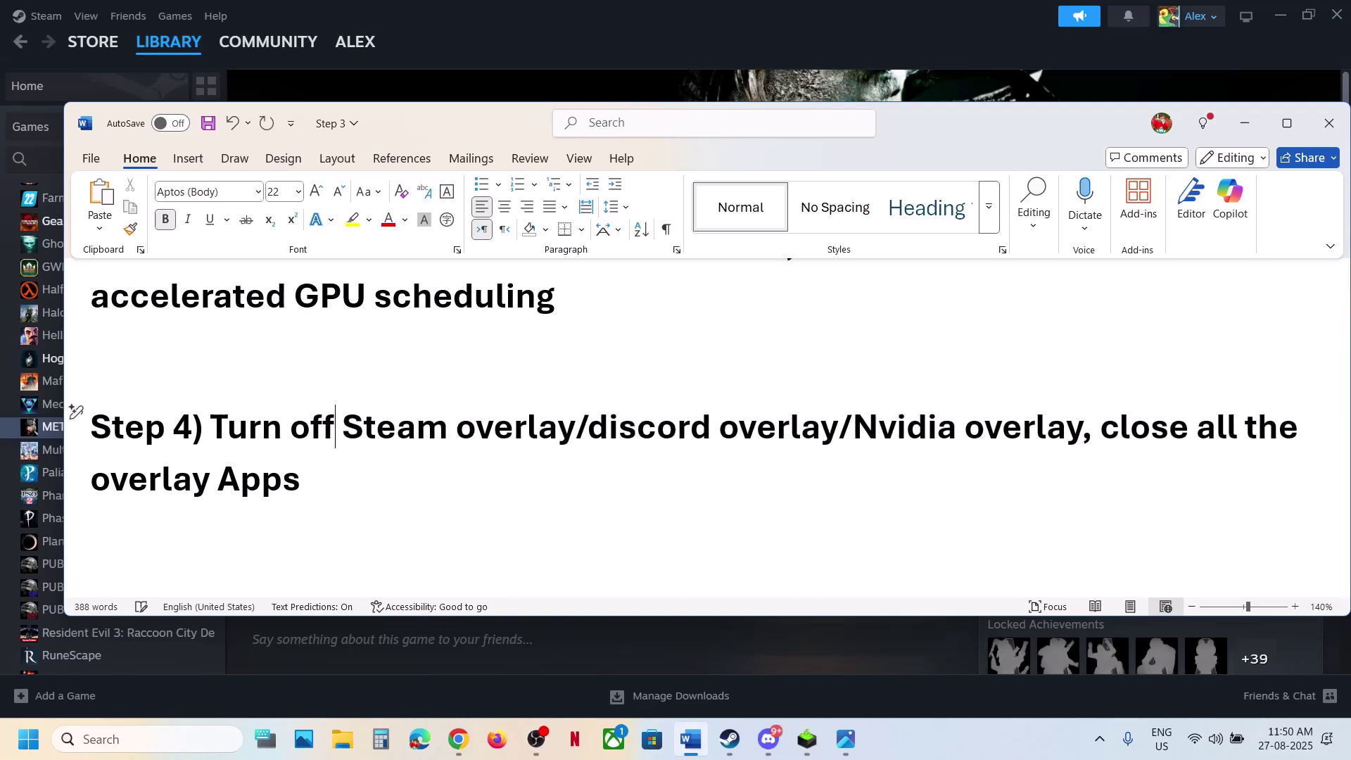
# In Steam, open the properties of METAL GEAR SOLID Δ: SNAKE EATER, switch the Steam Overlay on and back off, and close them.
pyautogui.click(735, 739)
pyautogui.rightClick(109, 424)
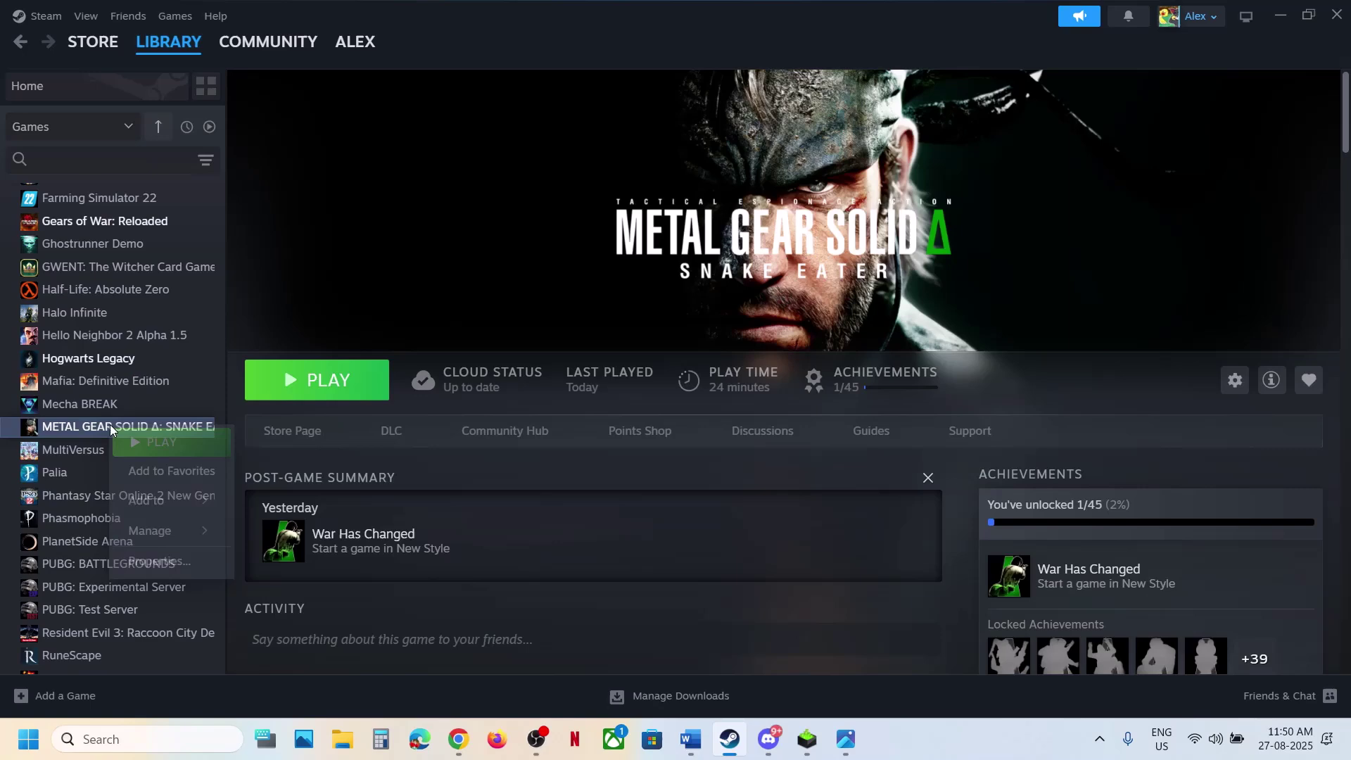
pyautogui.click(160, 561)
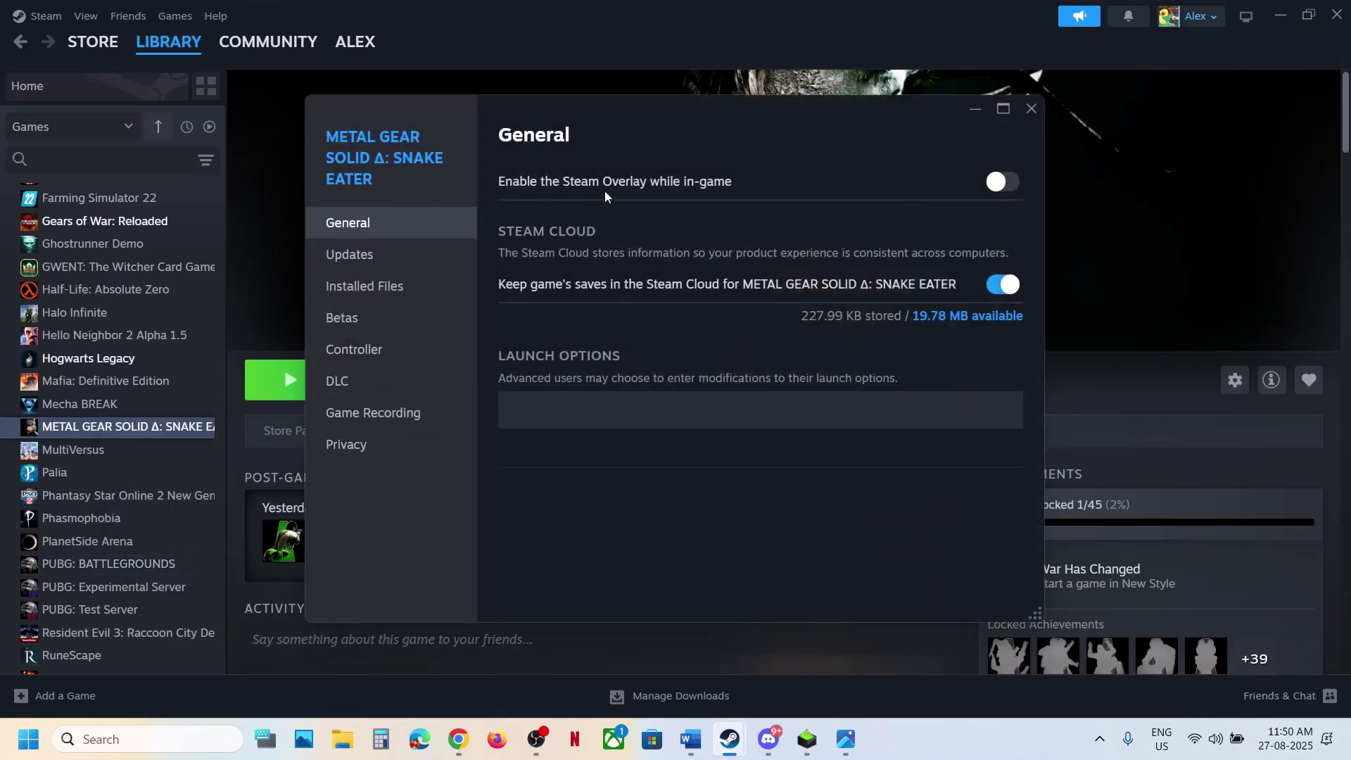
pyautogui.click(1000, 180)
pyautogui.click(1002, 182)
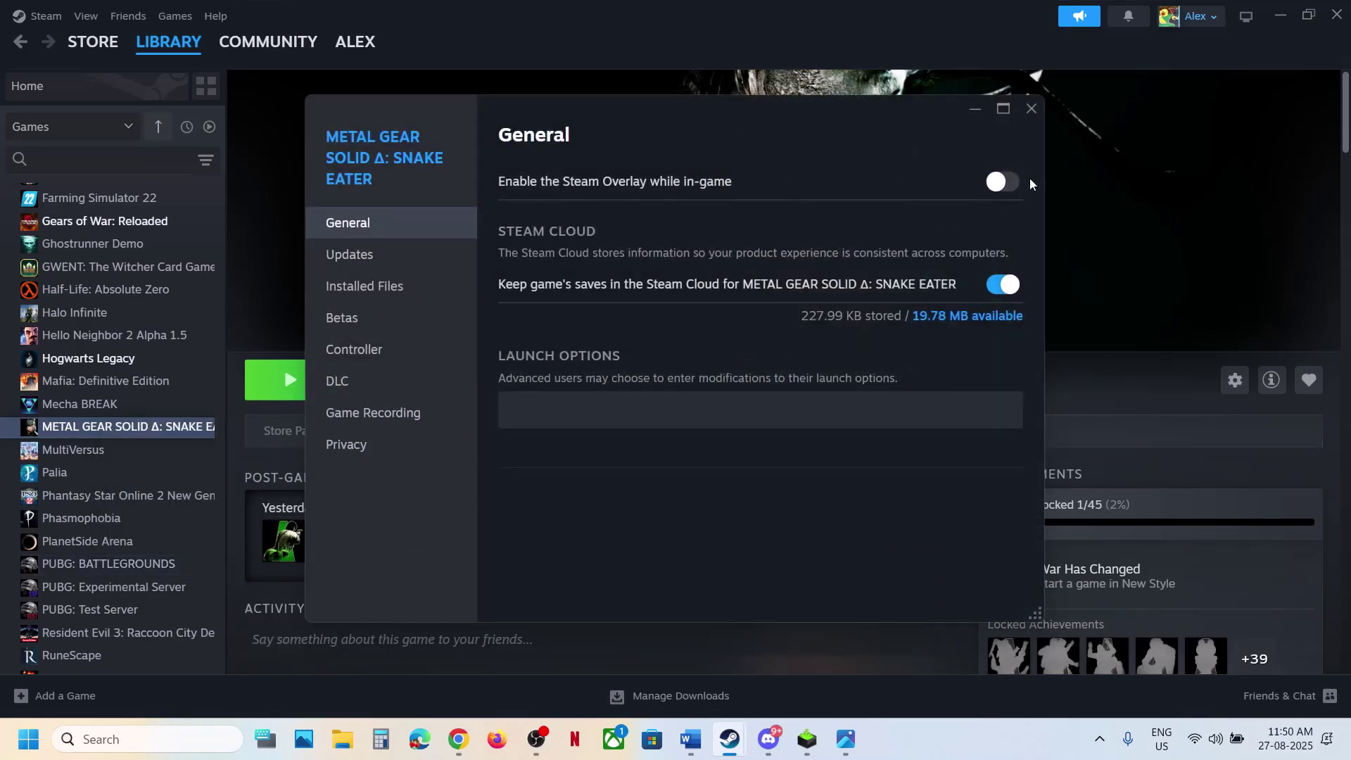
pyautogui.click(1031, 108)
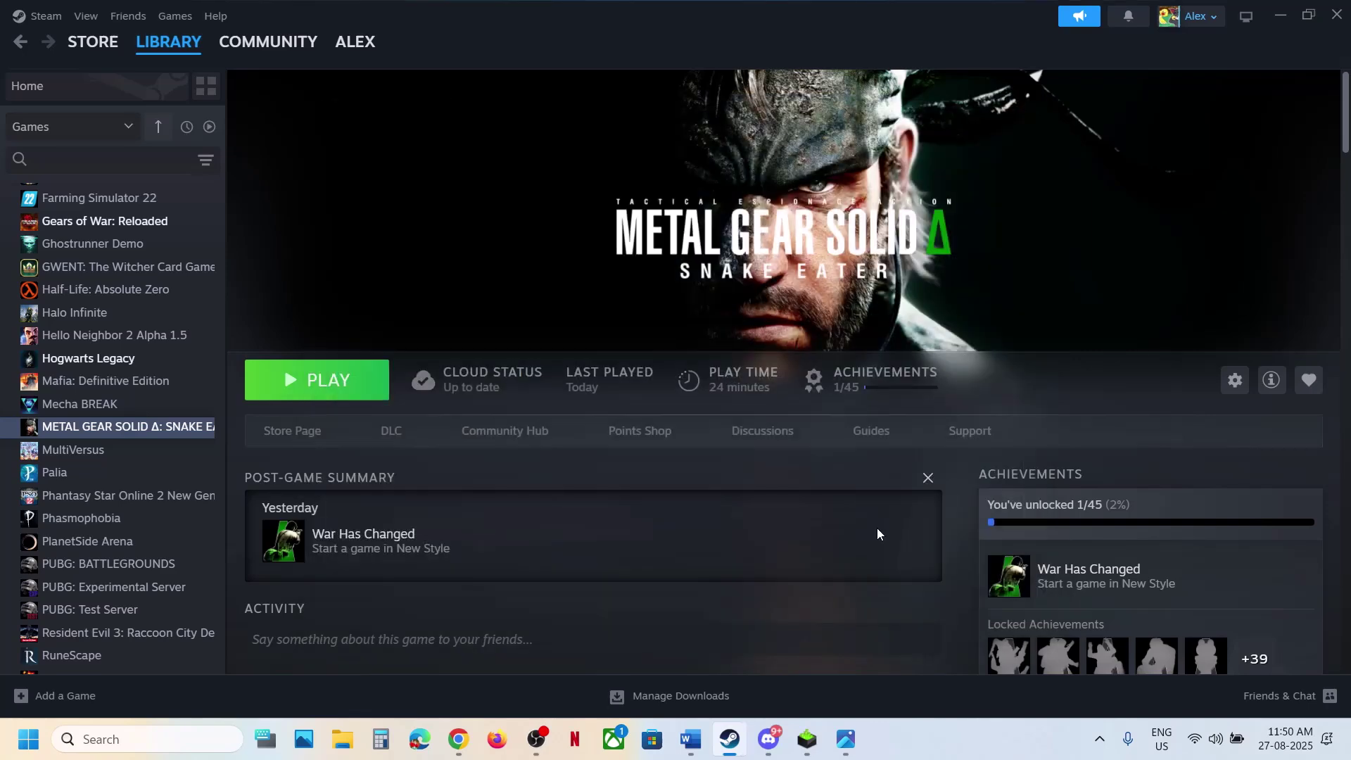
# Switch to Discord and open its Game Overlay settings.
pyautogui.click(768, 742)
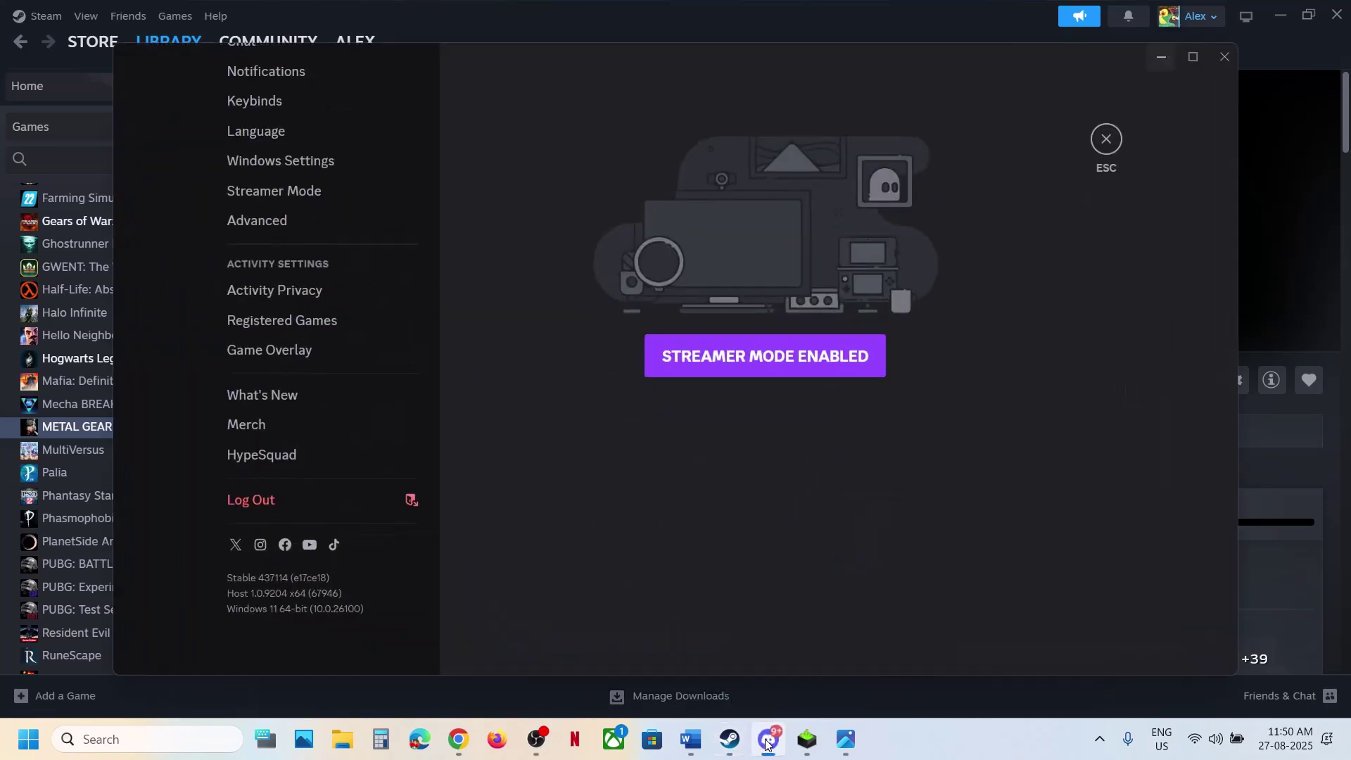
pyautogui.click(1102, 743)
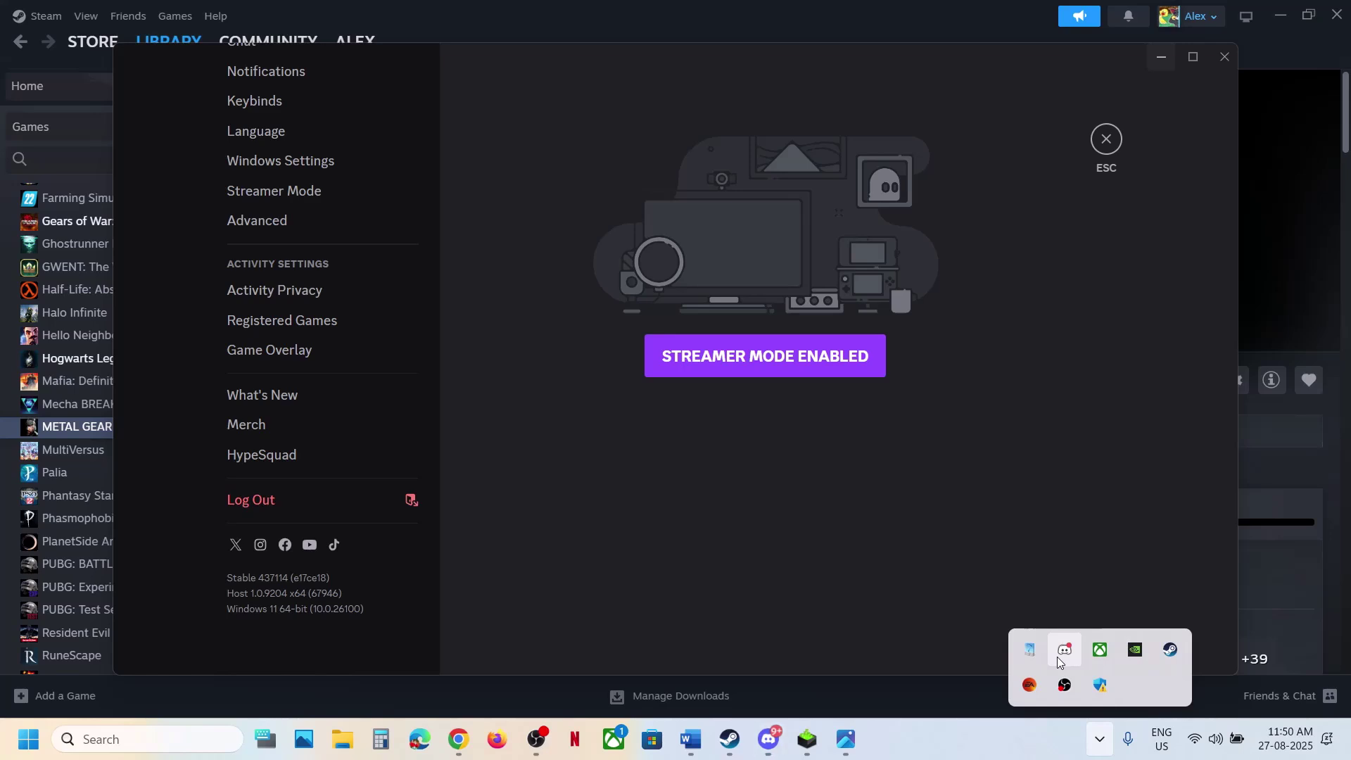
pyautogui.click(944, 737)
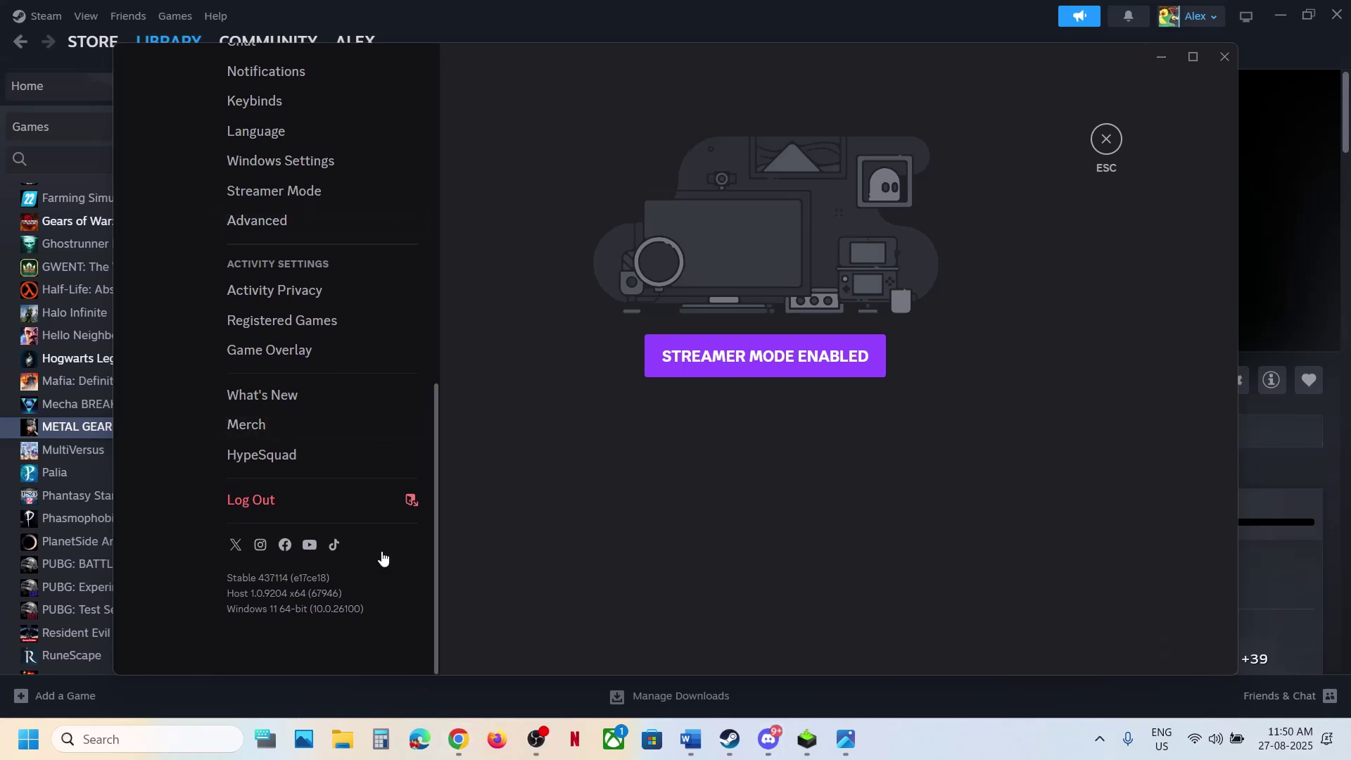
pyautogui.click(290, 355)
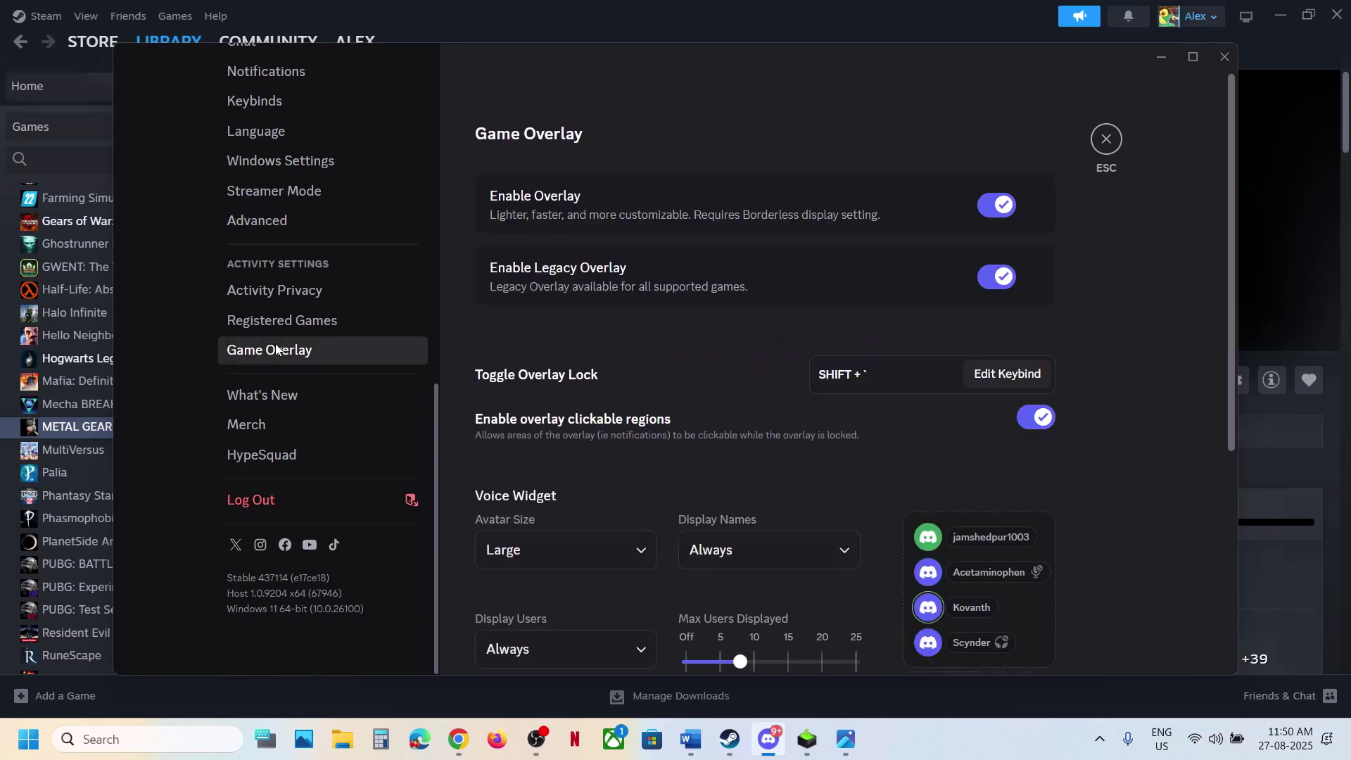
# Turn off Enable Overlay, submitting Other as the reason, and also turn off the legacy overlay and overlay clickable regions.
pyautogui.click(990, 209)
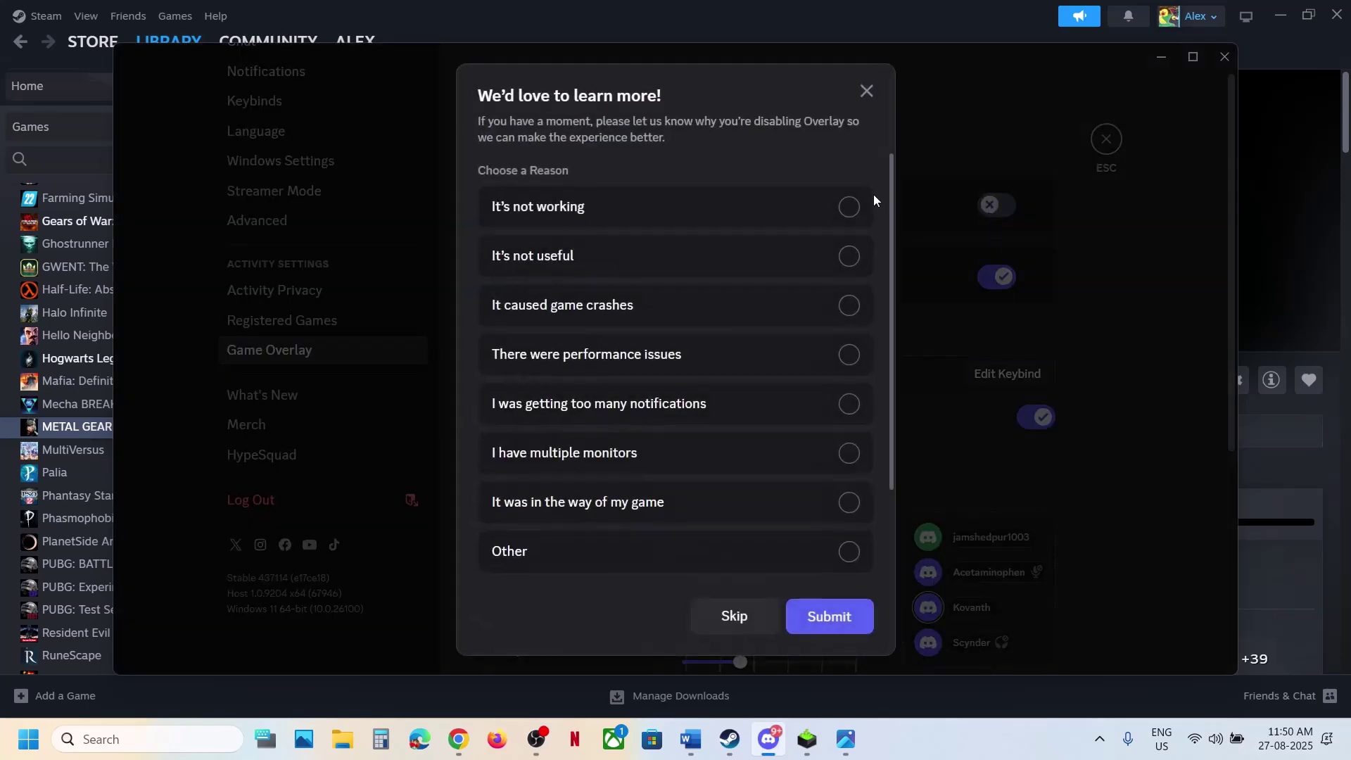
pyautogui.click(808, 626)
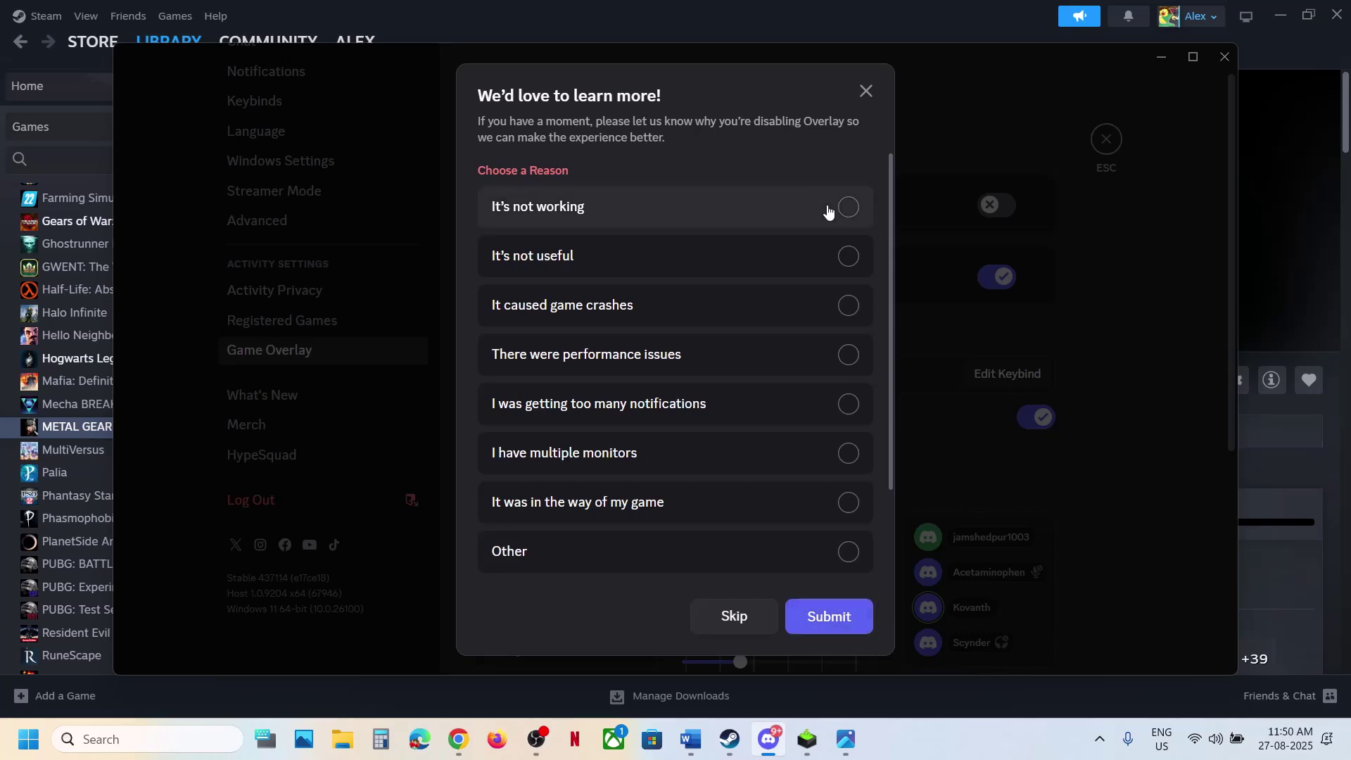
pyautogui.scroll(-2, 841, 439)
pyautogui.click(847, 442)
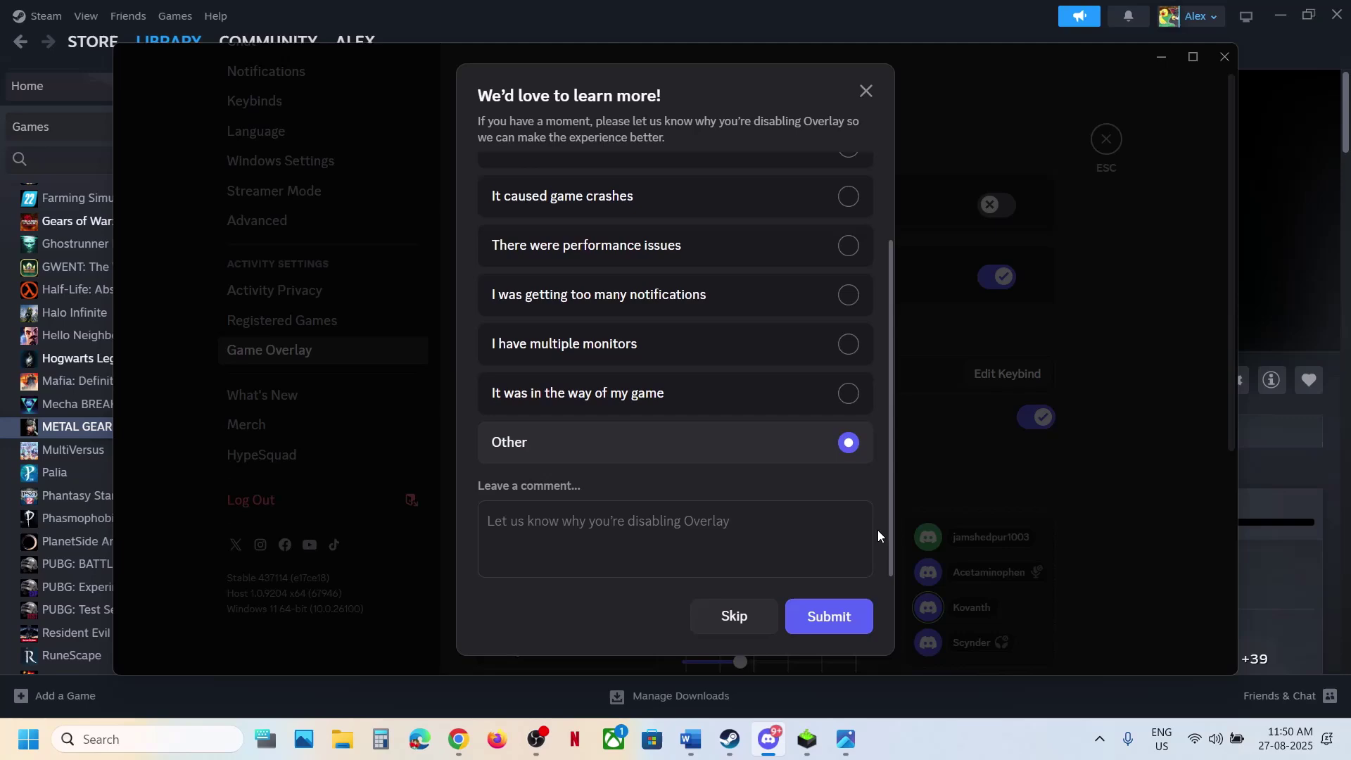
pyautogui.click(842, 618)
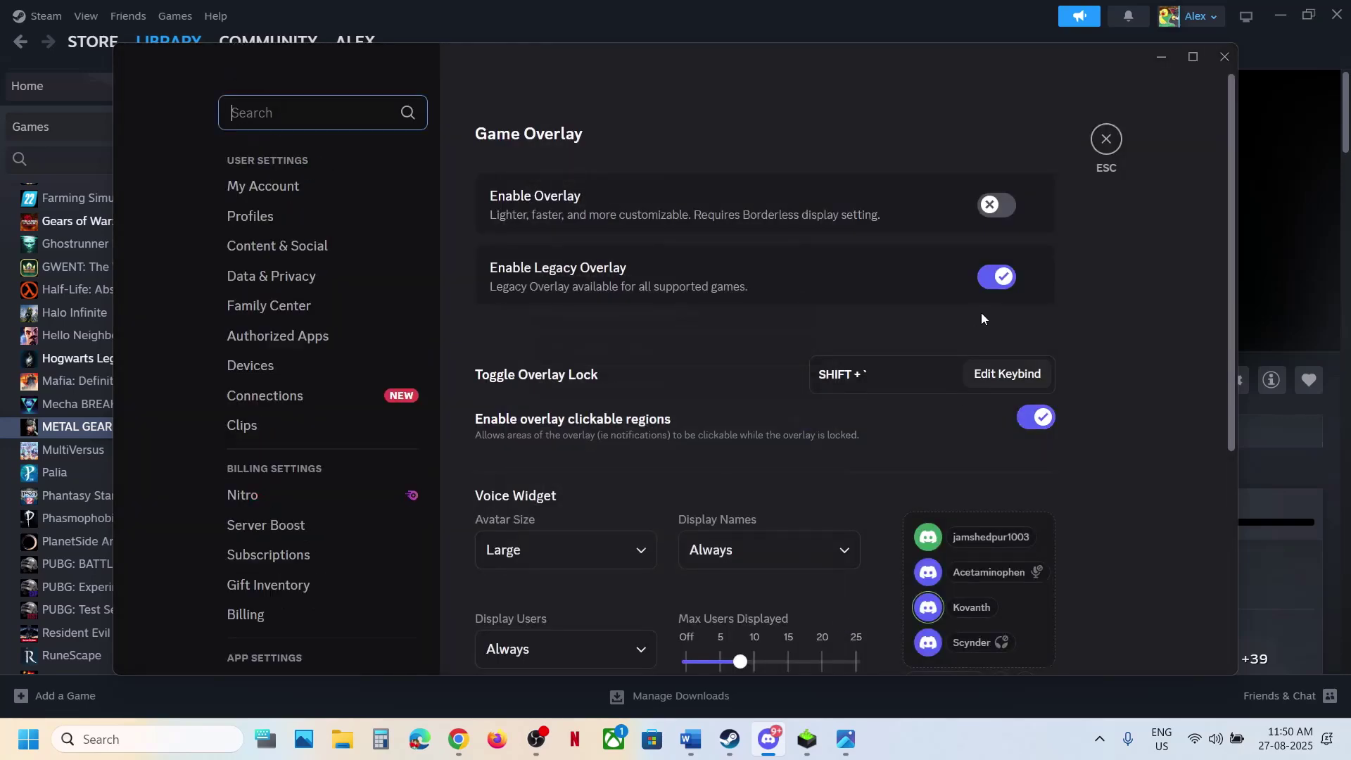
pyautogui.click(990, 288)
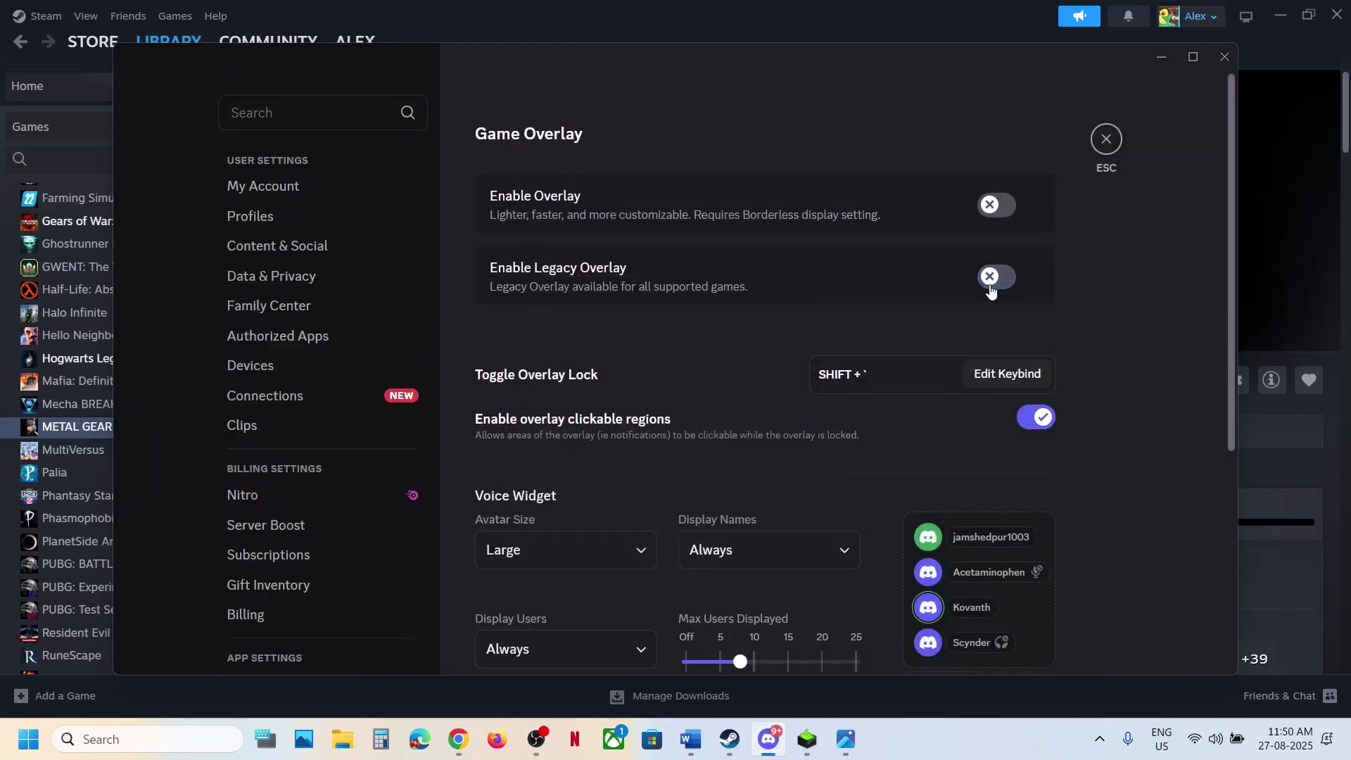
pyautogui.click(1031, 417)
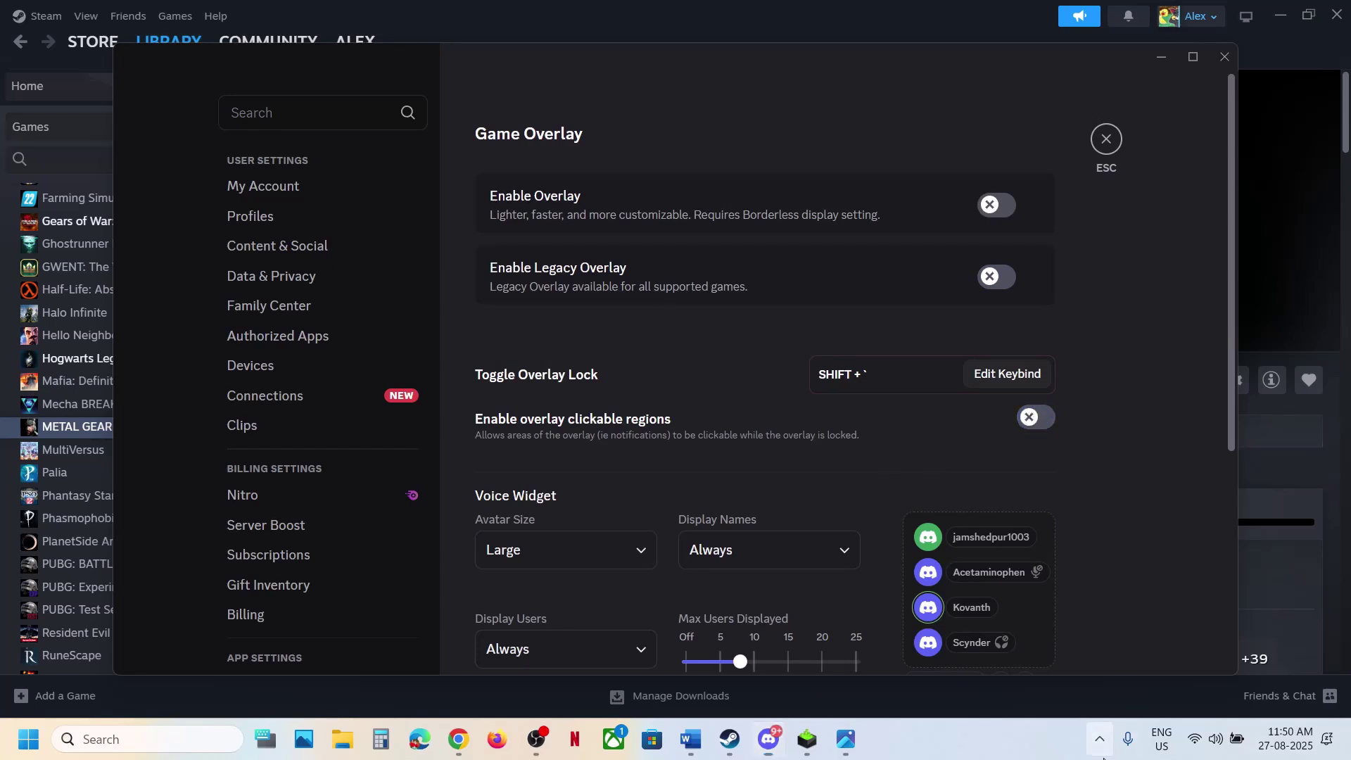
# Quit Discord completely so that it stops running in the background.
pyautogui.click(1099, 738)
pyautogui.rightClick(1058, 652)
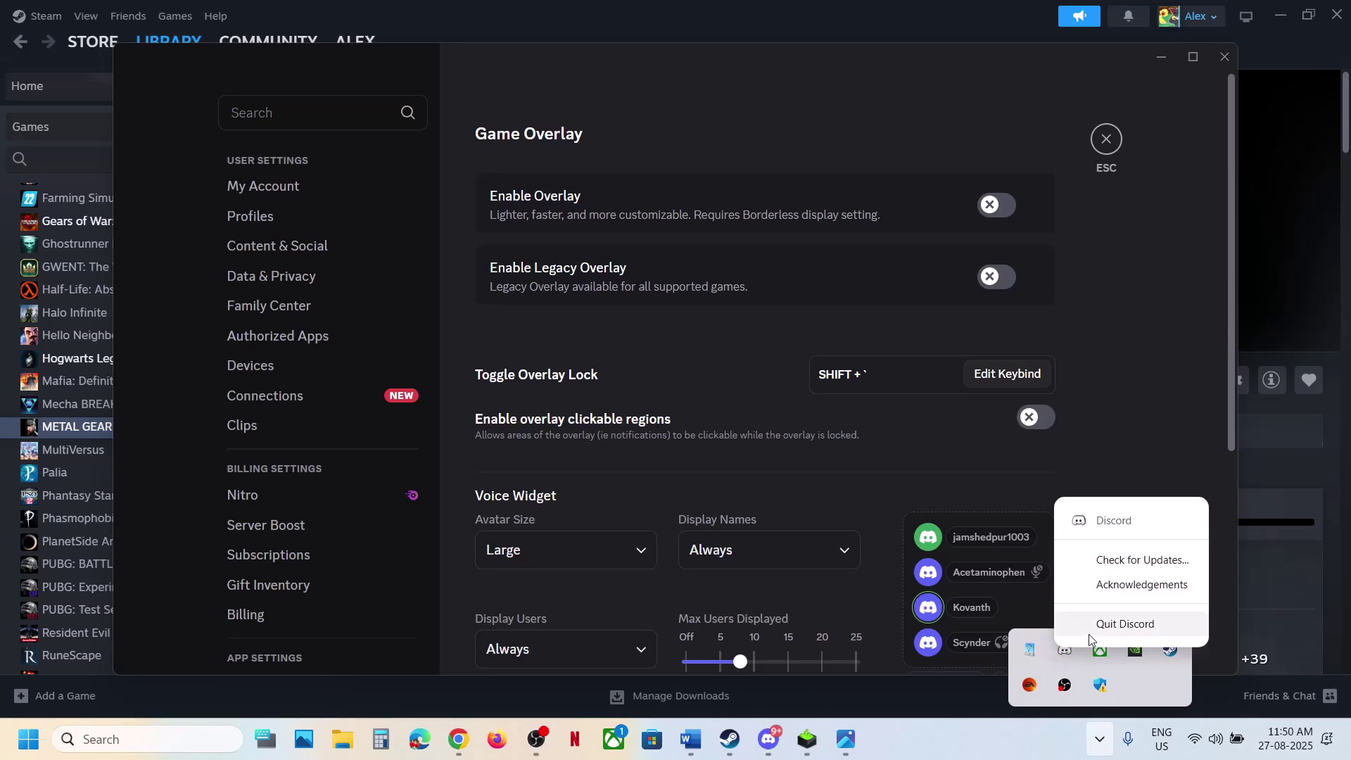
pyautogui.click(1071, 229)
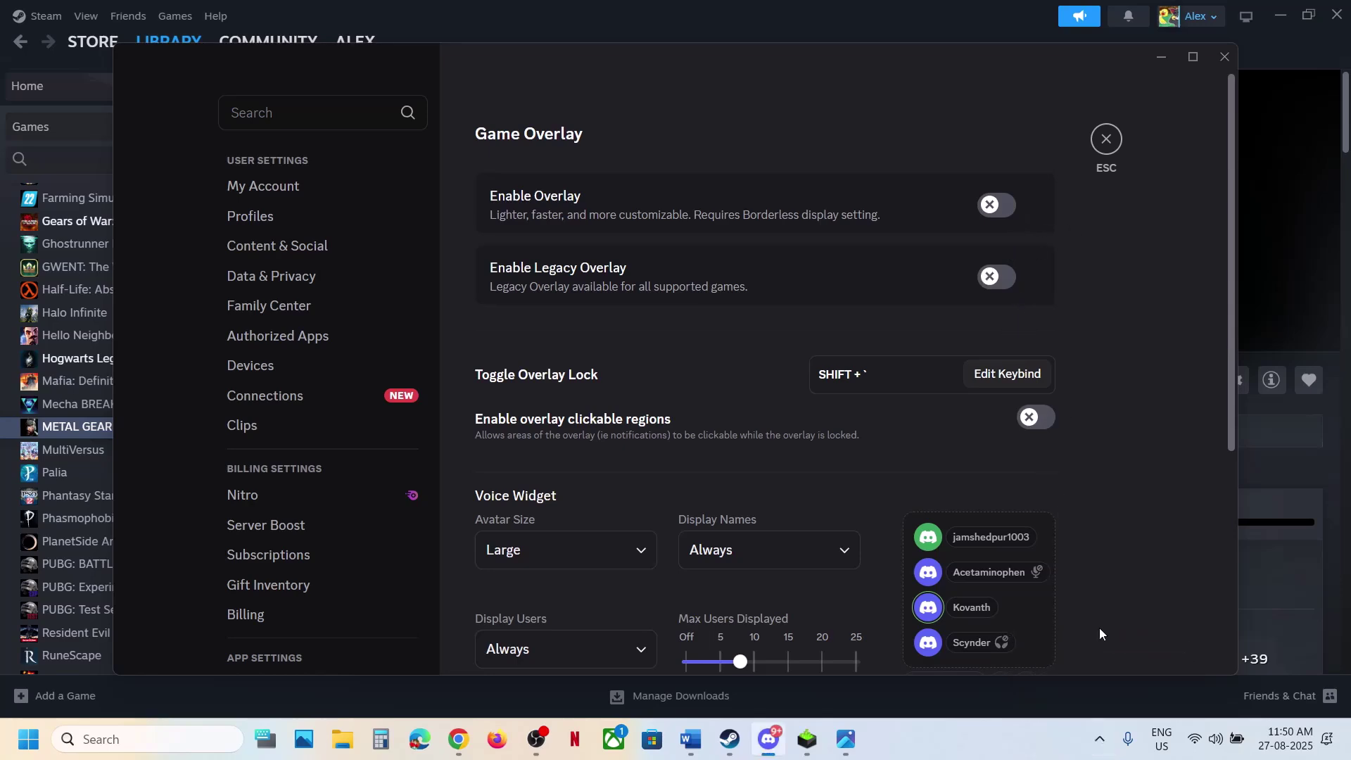
pyautogui.click(1100, 739)
pyautogui.rightClick(1065, 651)
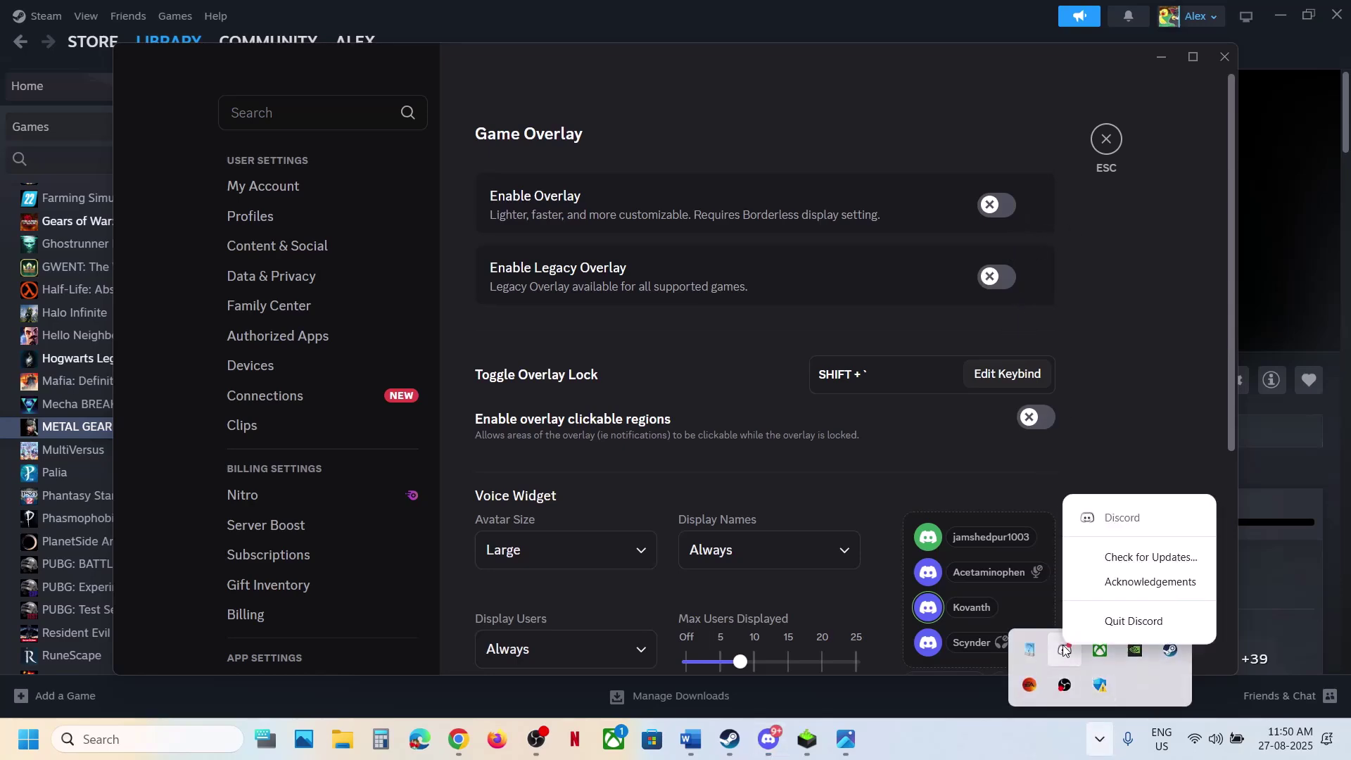
pyautogui.click(1133, 620)
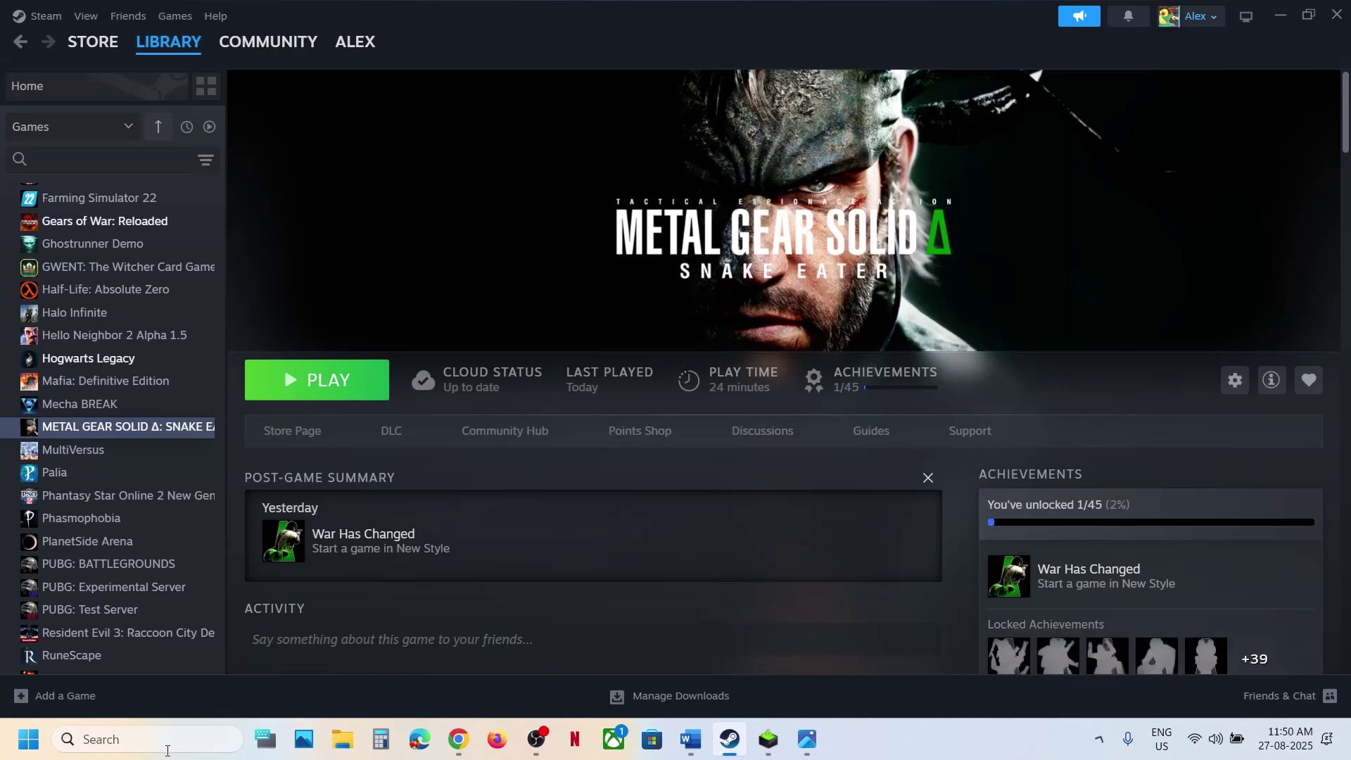
# Open the NVIDIA app's settings, switch the NVIDIA overlay on and back off, and close the app.
pyautogui.click(167, 750)
pyautogui.write('nvi')
pyautogui.press('Return')
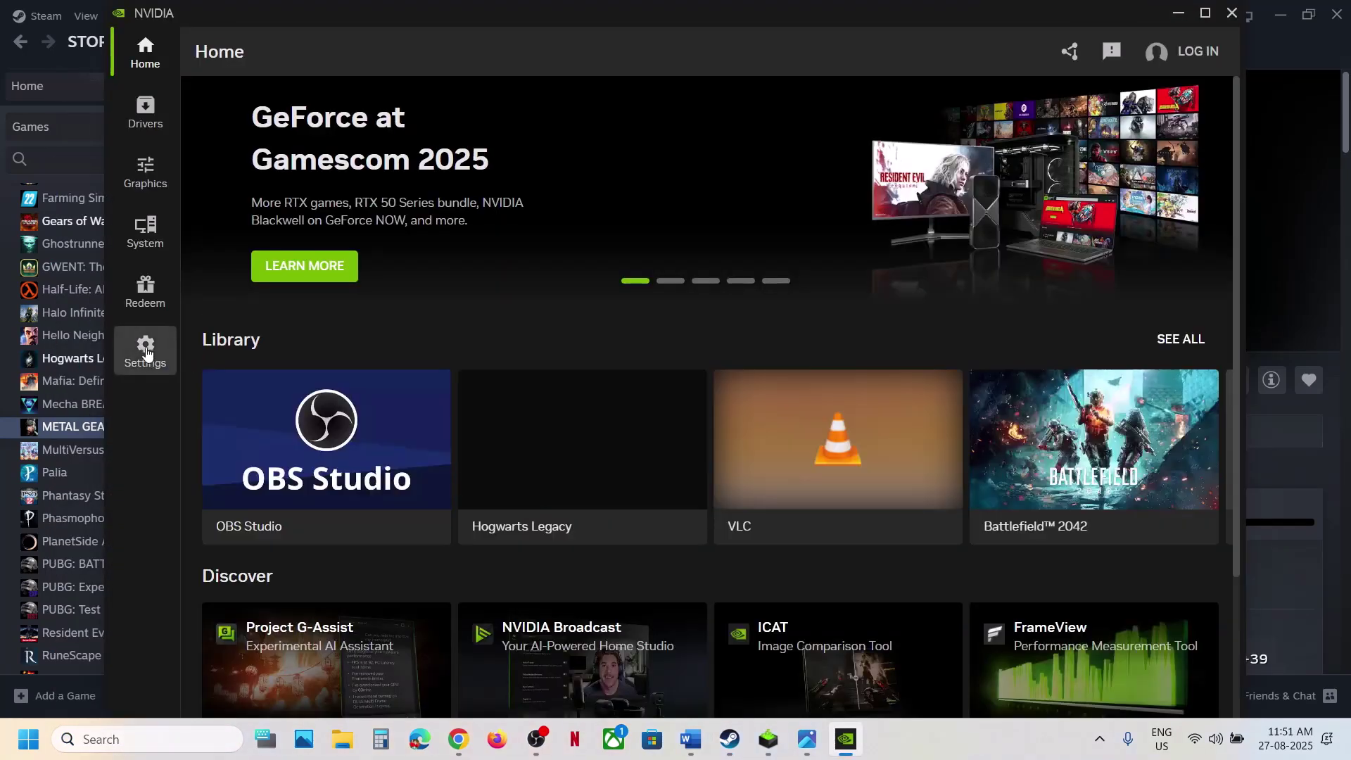
pyautogui.click(145, 352)
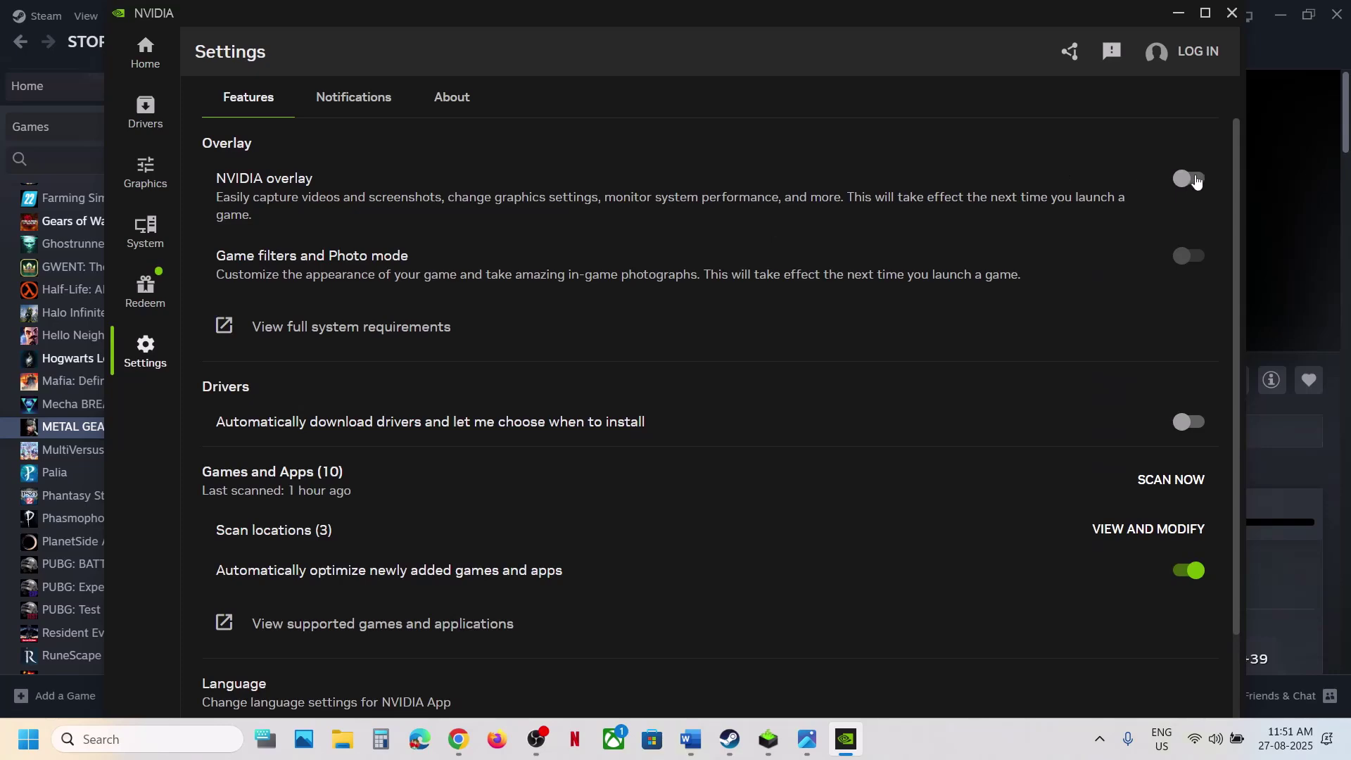
pyautogui.click(1197, 182)
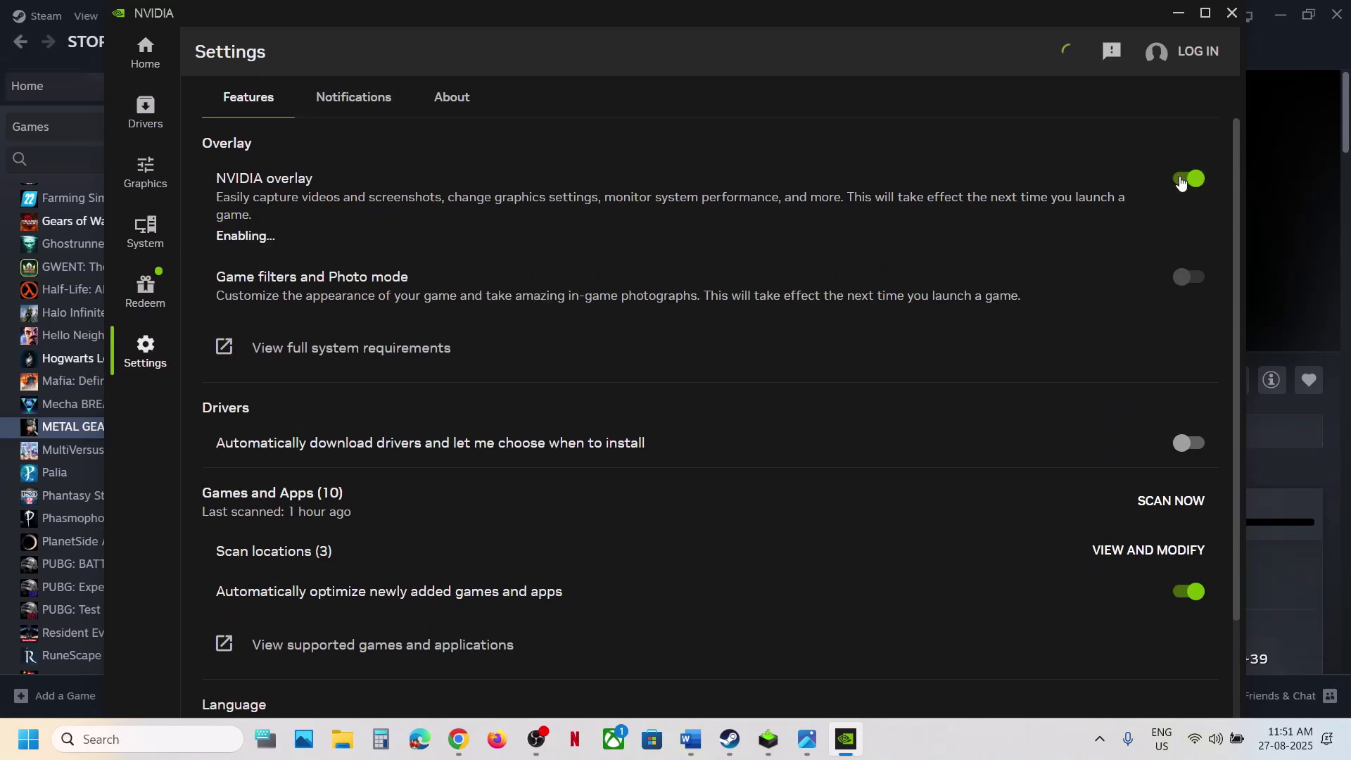
pyautogui.click(1181, 181)
pyautogui.click(1226, 21)
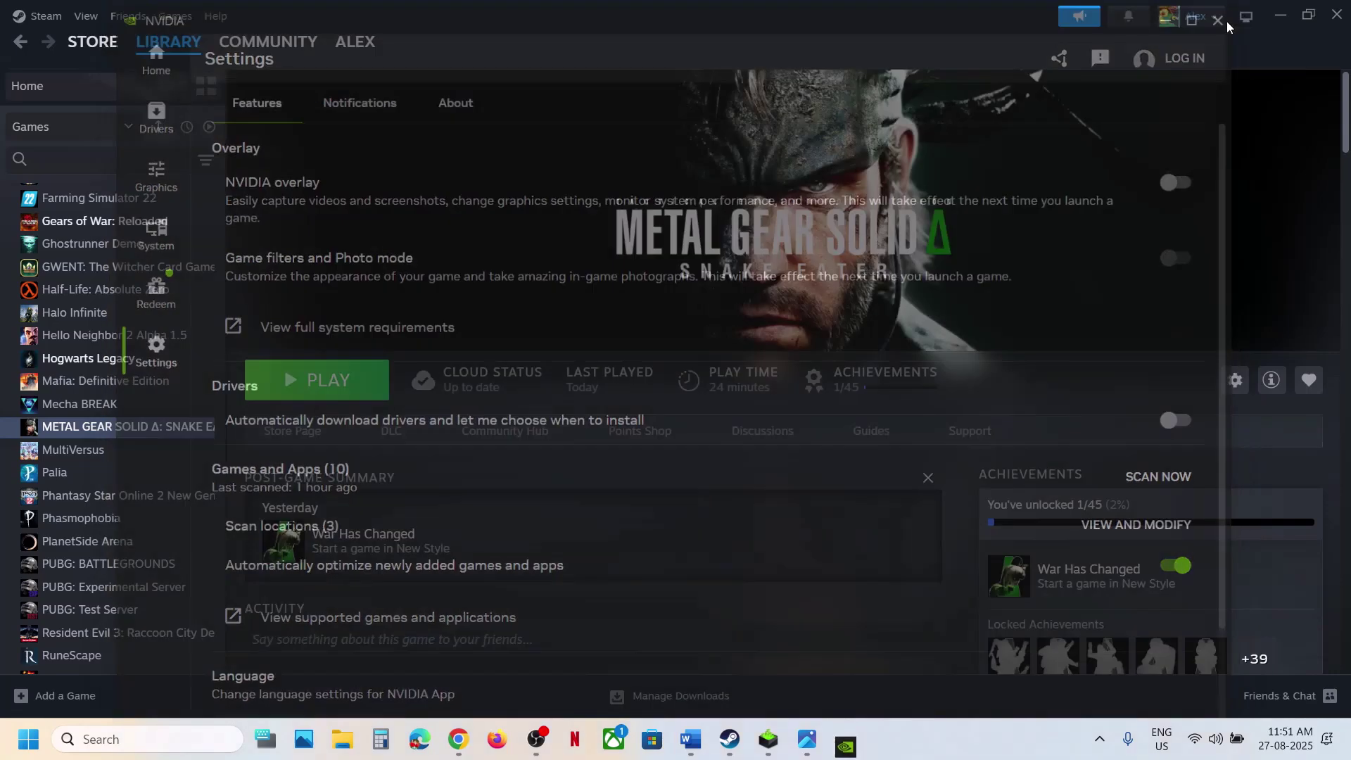
# Check the apps running in the background and return to the Word notes to review step 4 about turning off overlays.
pyautogui.click(1099, 739)
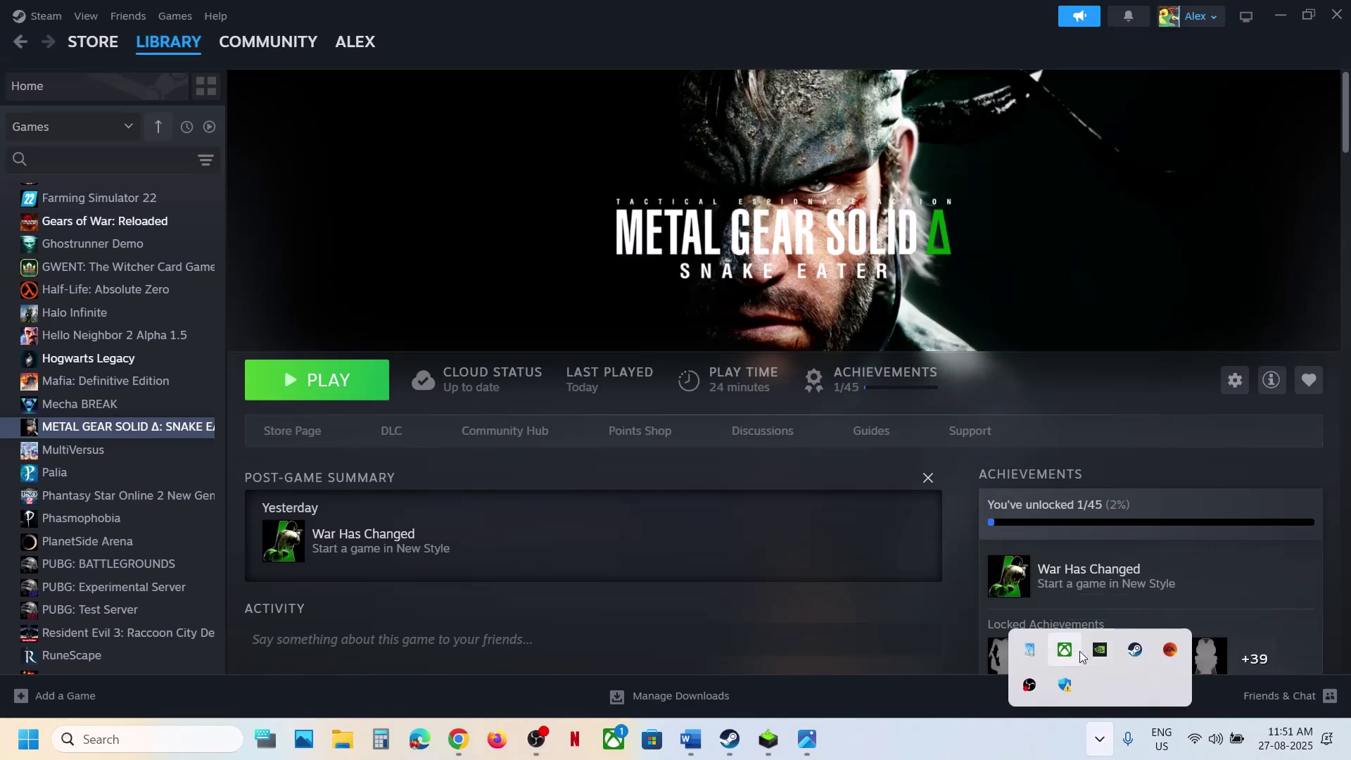
pyautogui.click(692, 748)
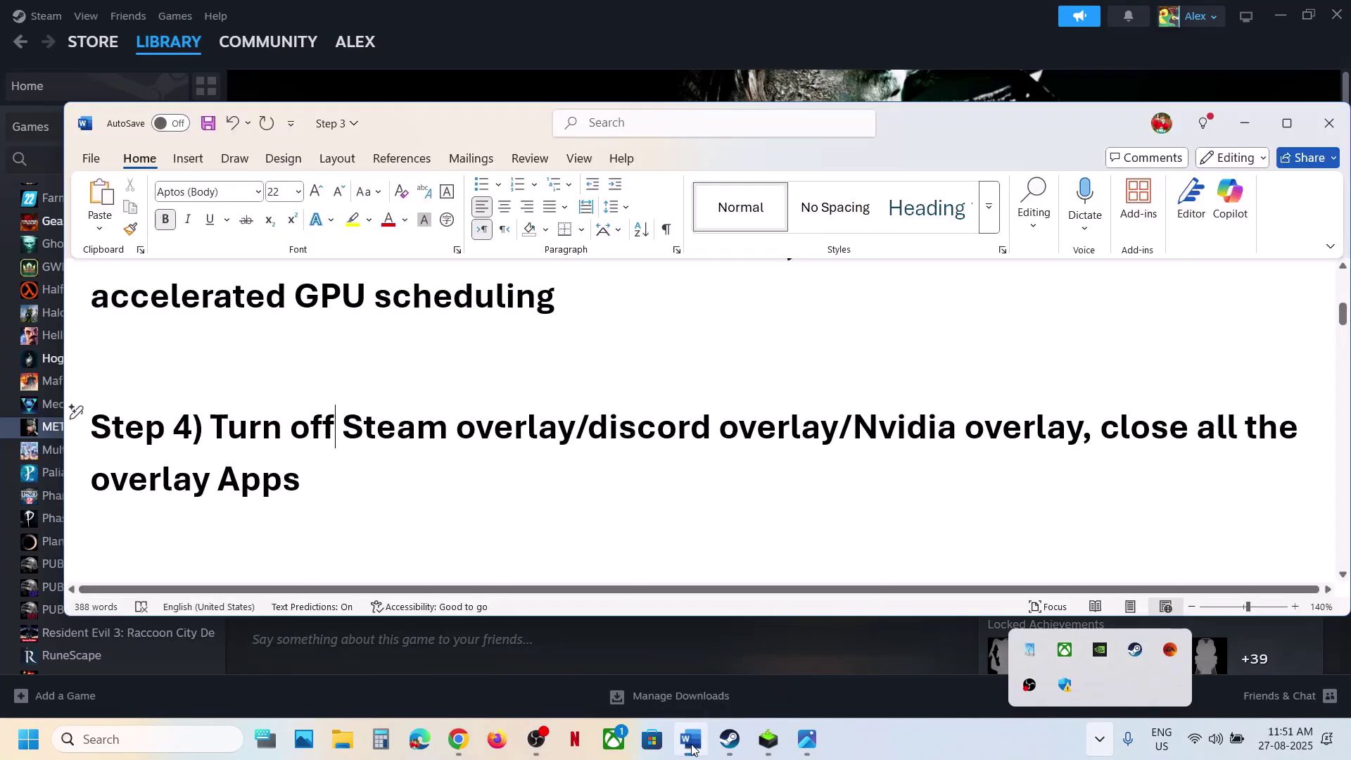
pyautogui.moveTo(1106, 432); pyautogui.dragTo(329, 498)
pyautogui.click(328, 498)
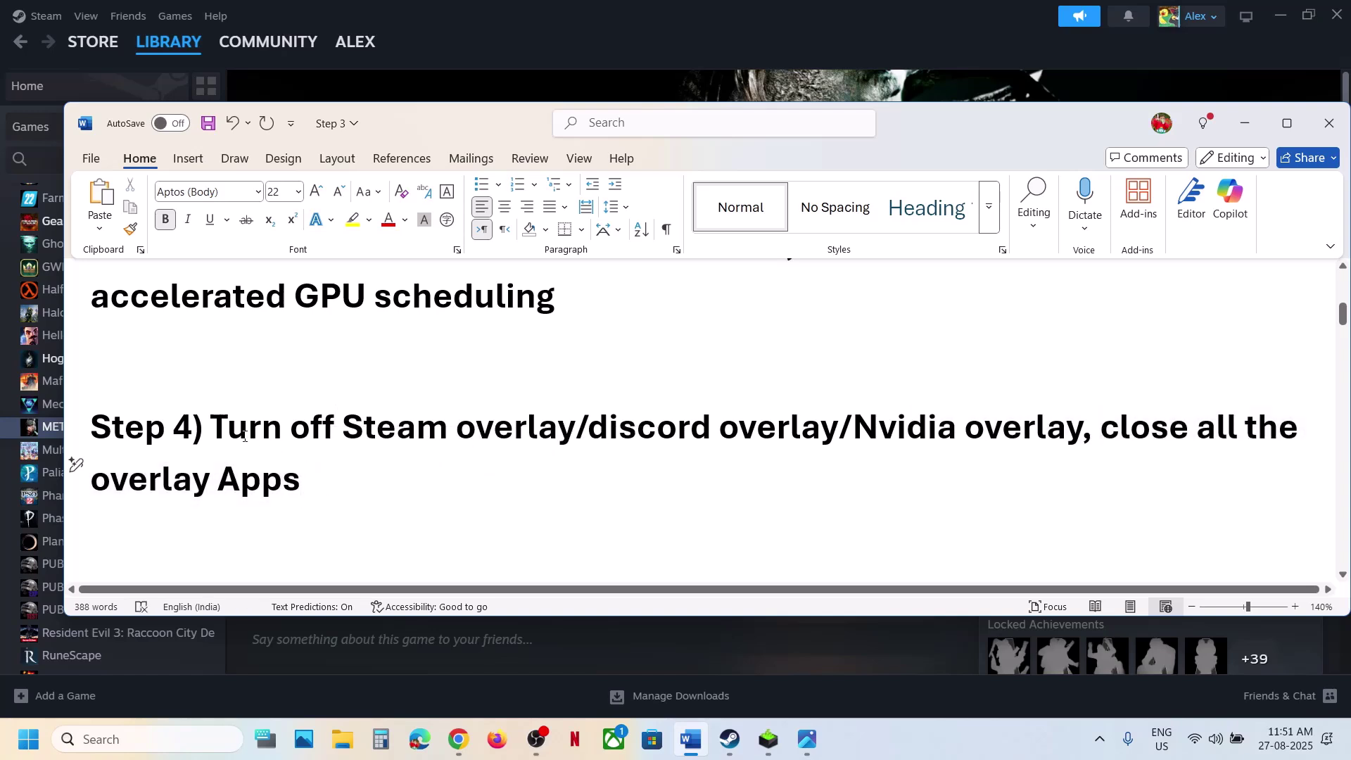
pyautogui.moveTo(231, 429); pyautogui.dragTo(334, 431)
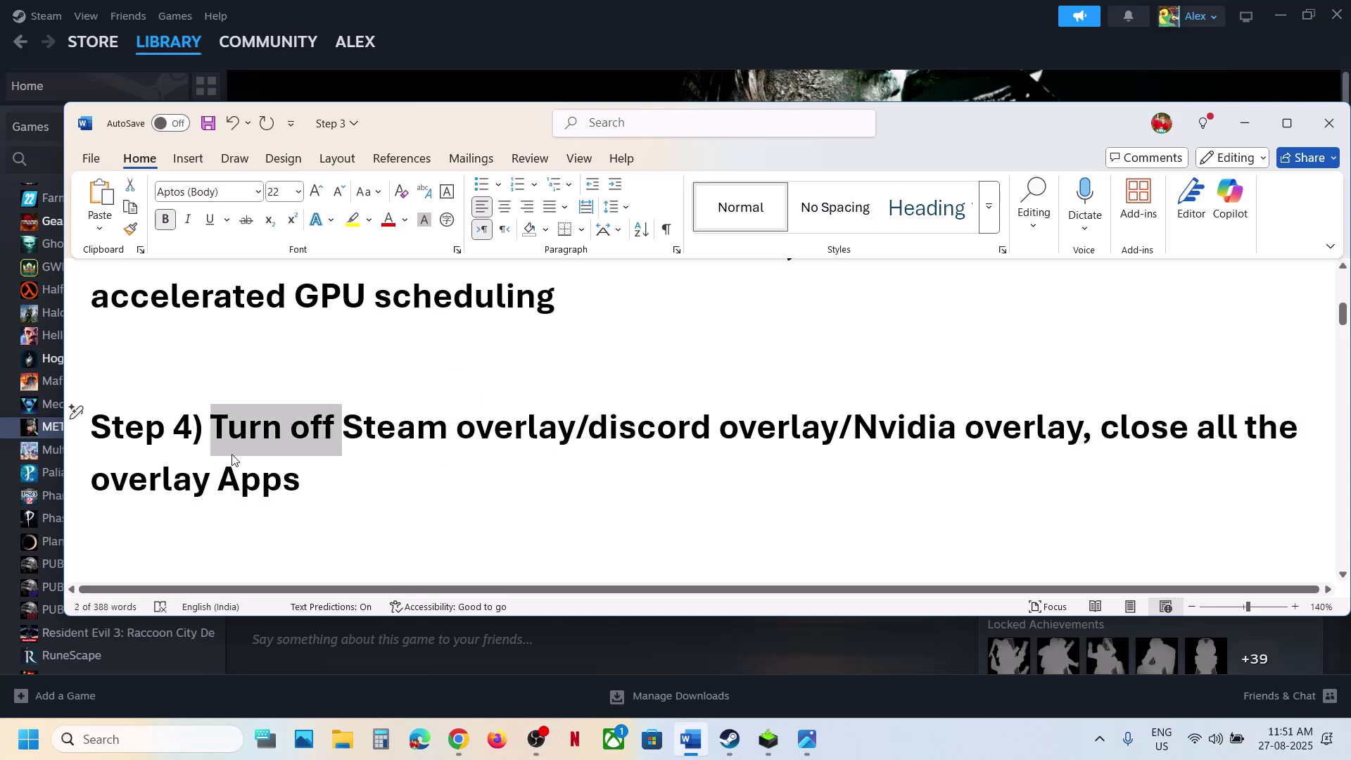
pyautogui.click(228, 431)
# Read step 5 of the Word notes about deleting the config folder and losing all saved settings.
pyautogui.scroll(-2, 232, 459)
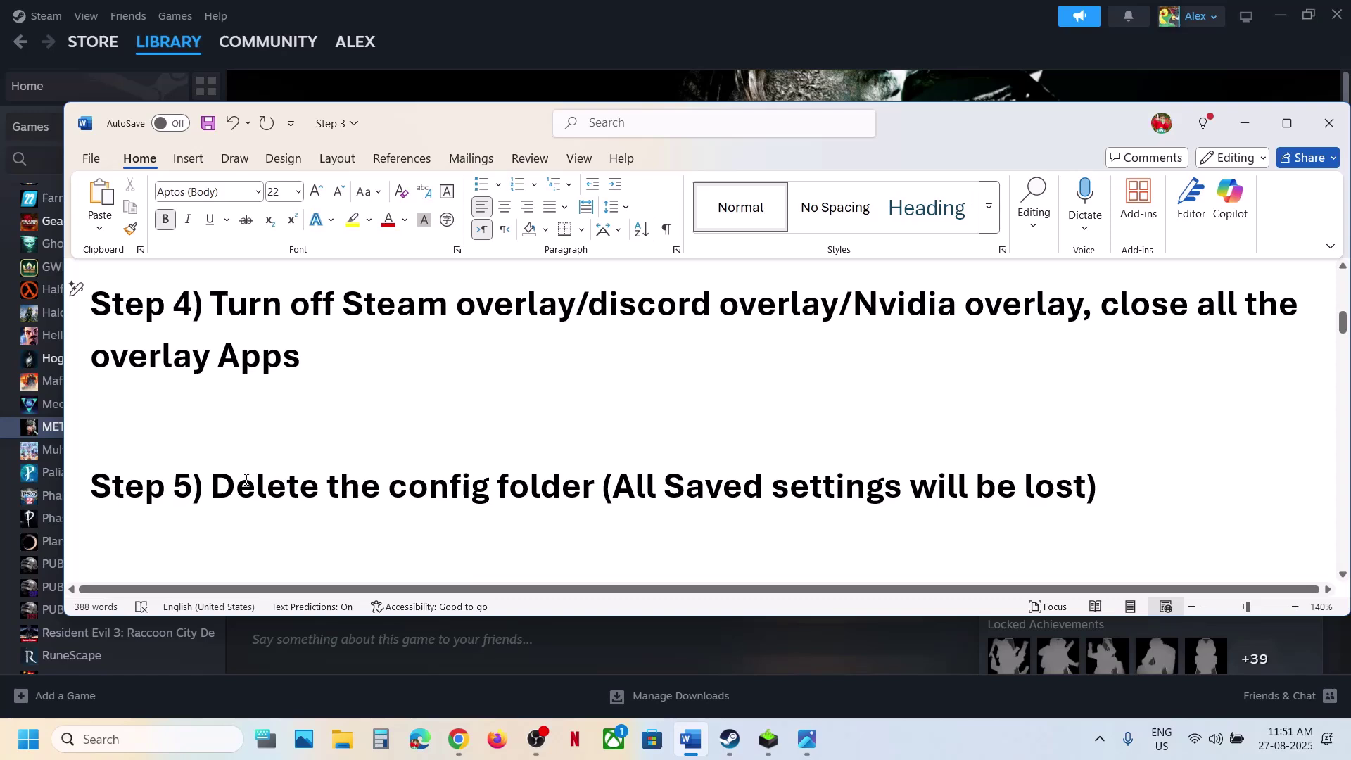
pyautogui.moveTo(247, 480); pyautogui.dragTo(606, 481)
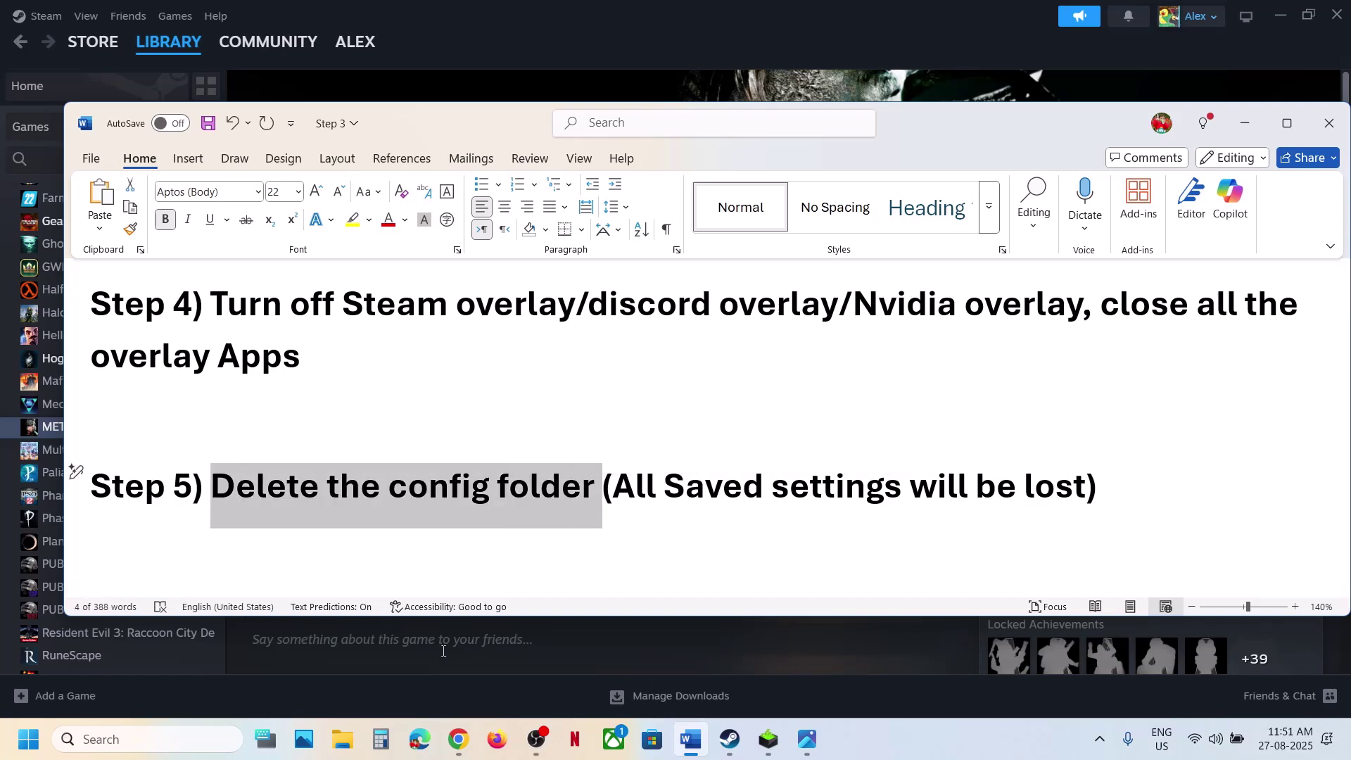
pyautogui.moveTo(622, 485); pyautogui.dragTo(1087, 485)
# Open File Explorer and go to the account's user folder inside Users on Local Disk (C:).
pyautogui.click(343, 740)
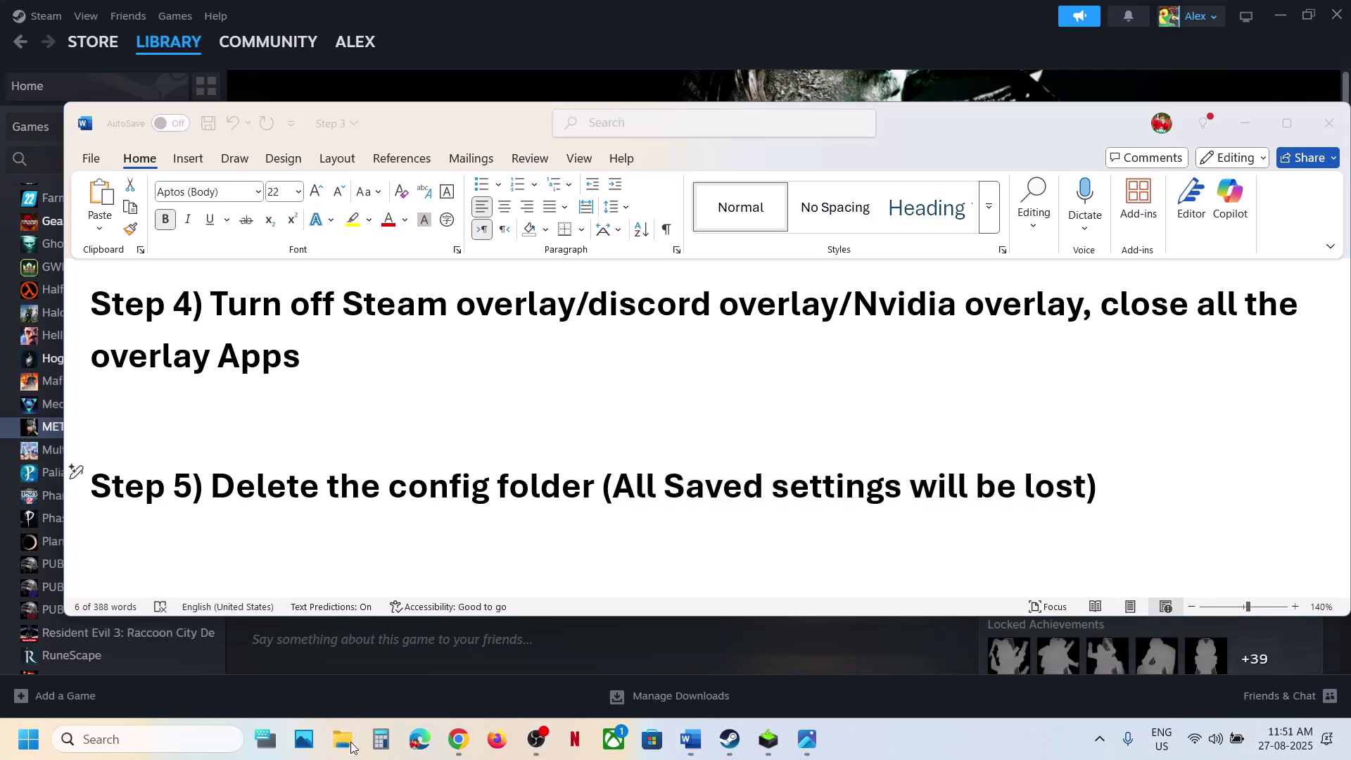
pyautogui.click(78, 451)
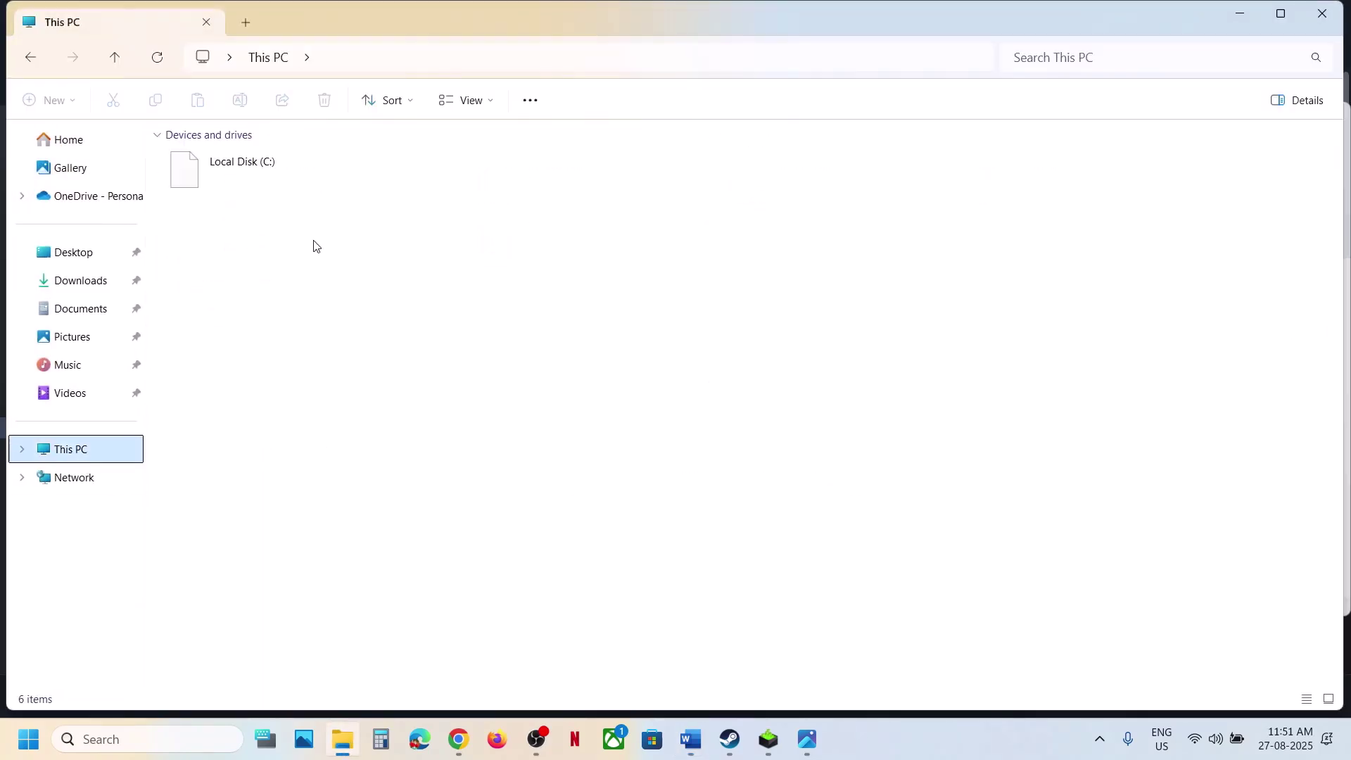
pyautogui.doubleClick(288, 180)
pyautogui.click(201, 318)
pyautogui.doubleClick(200, 318)
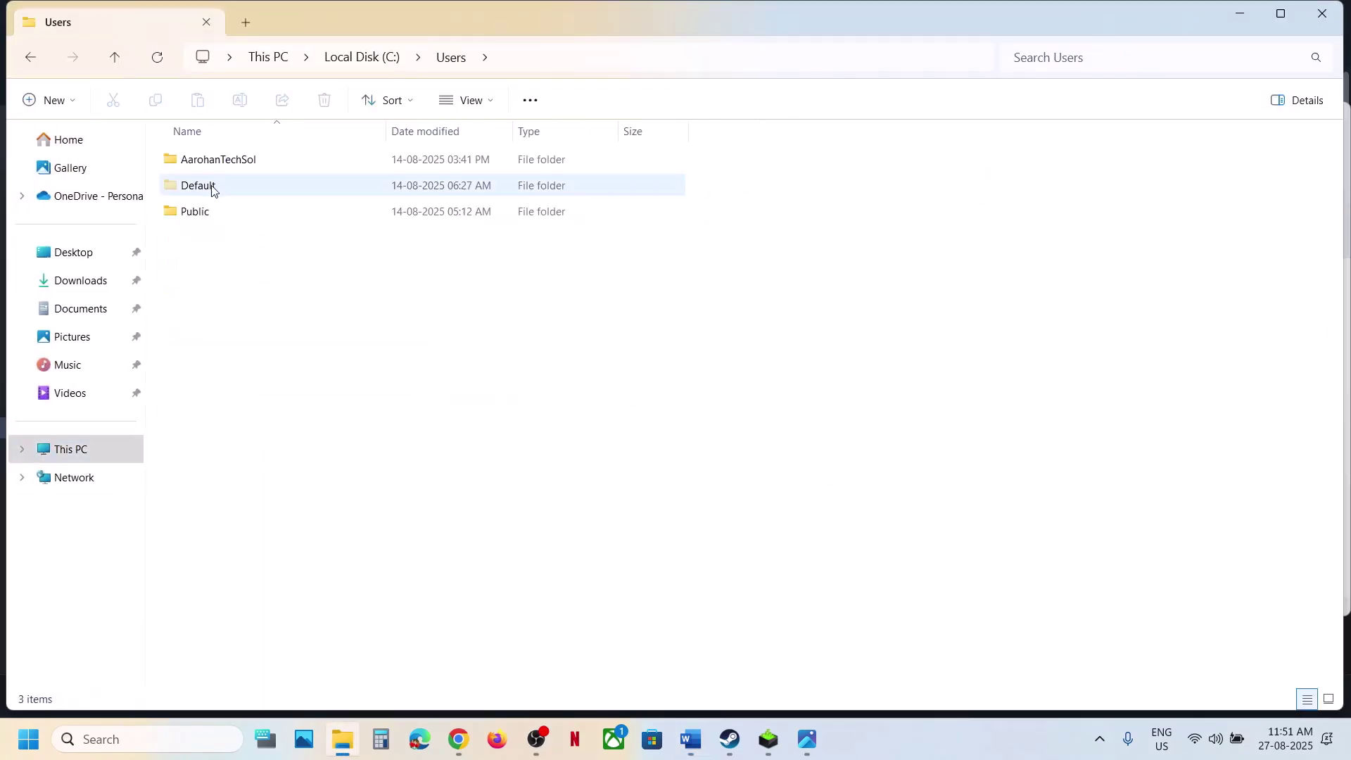
pyautogui.doubleClick(205, 162)
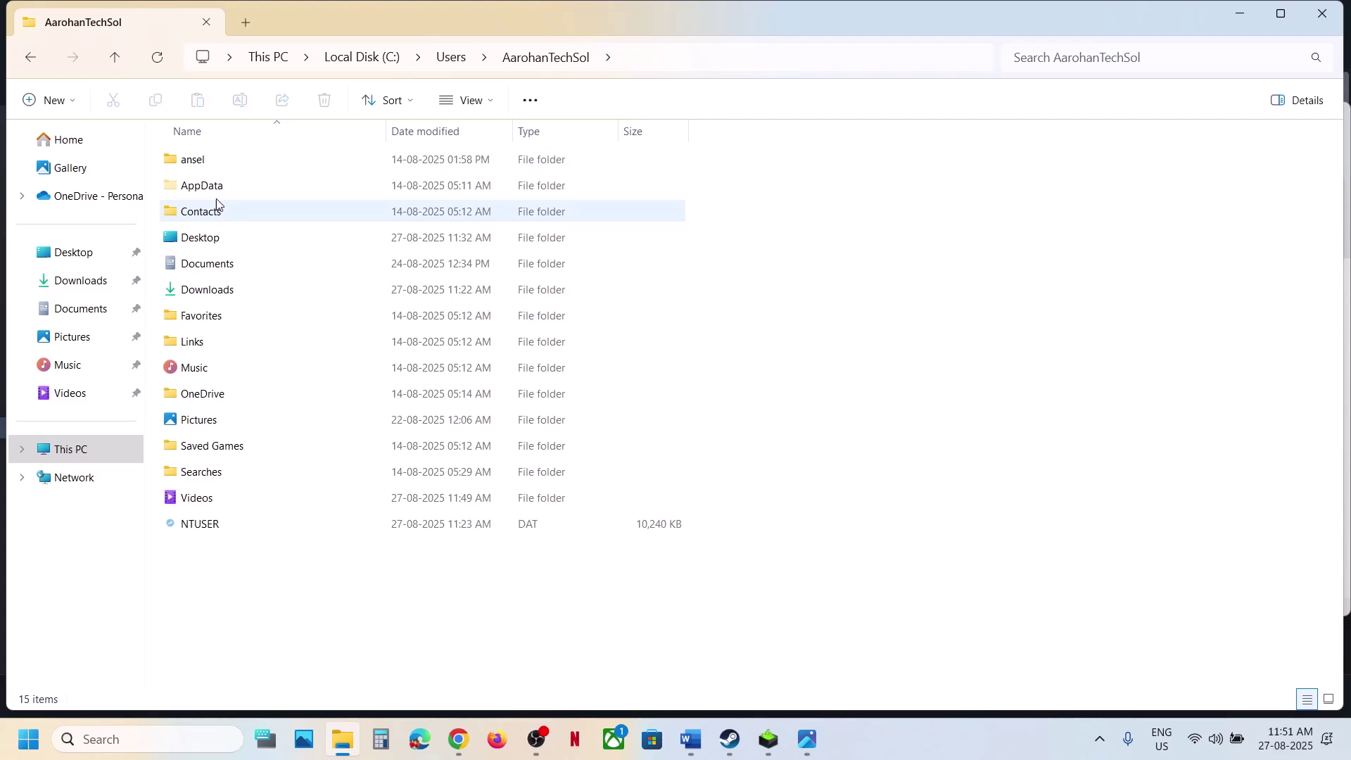
# Check that File Explorer is set to show hidden items and open the AppData folder.
pyautogui.click(216, 190)
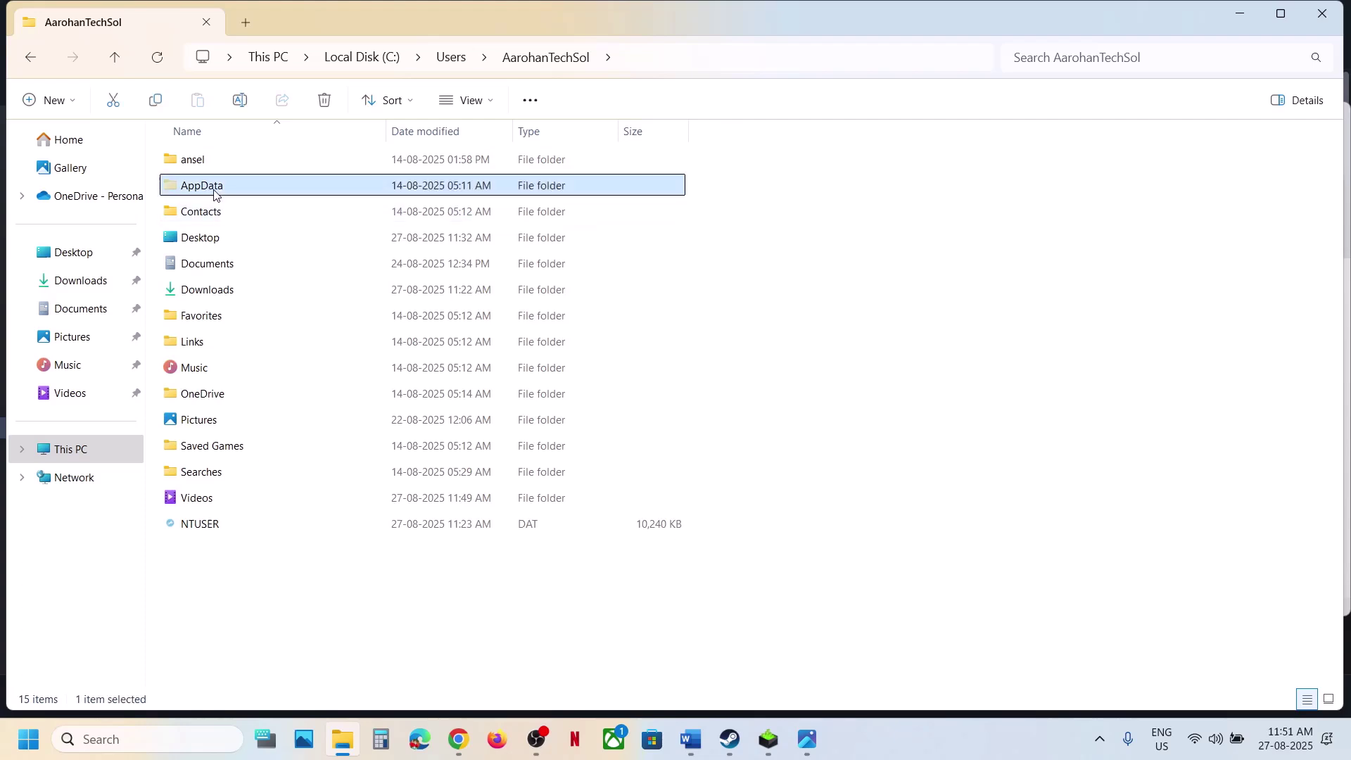
pyautogui.click(490, 106)
pyautogui.moveTo(488, 431)
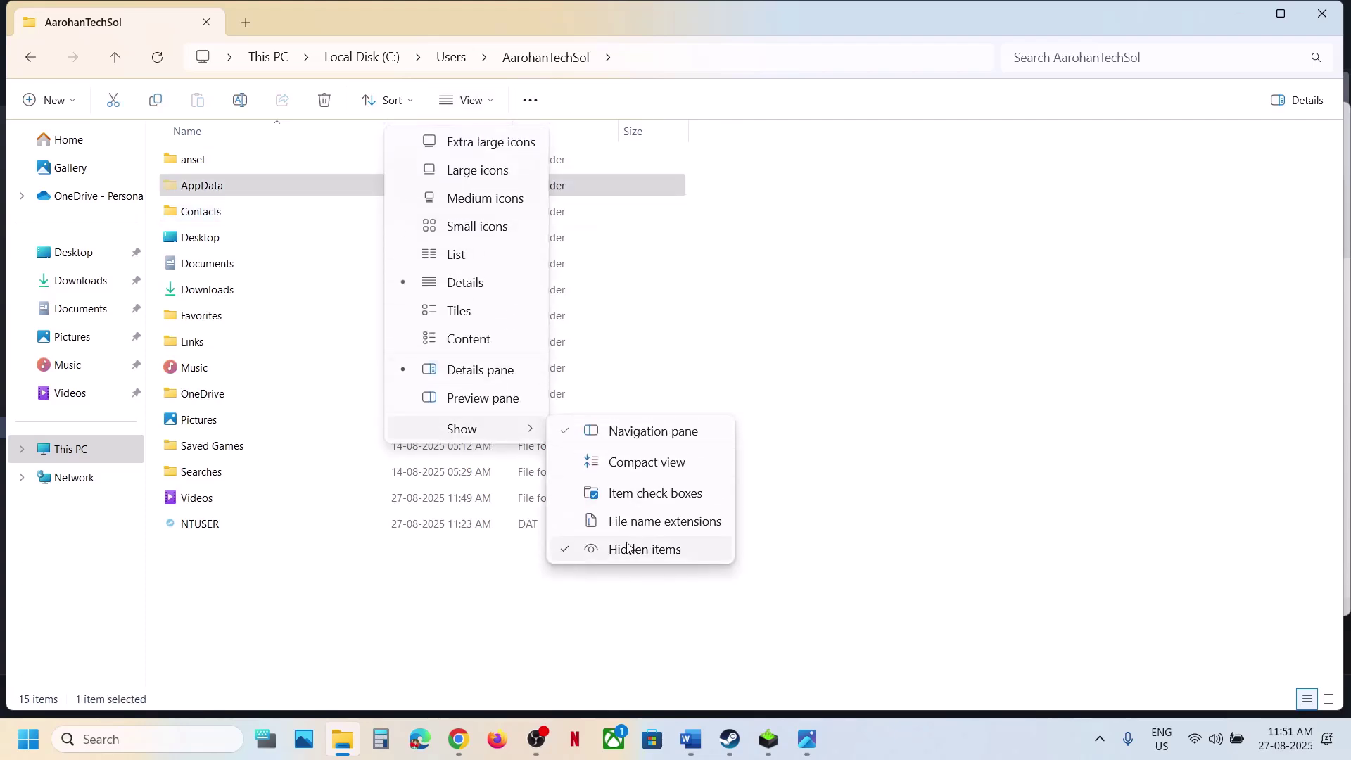
pyautogui.click(239, 188)
pyautogui.doubleClick(238, 187)
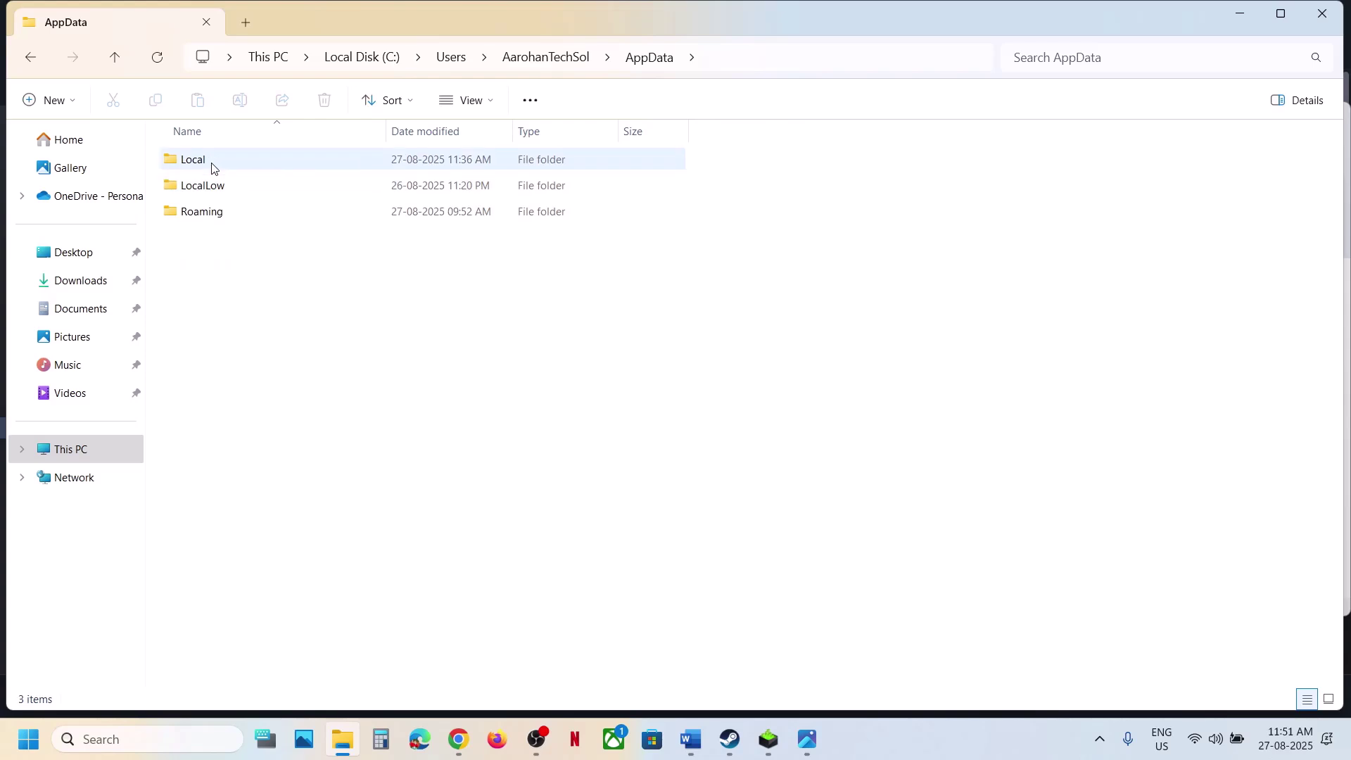
# Look through the MGSDelta folder inside Local, down to Saved and SaveGames, and return to the Local folder.
pyautogui.doubleClick(212, 167)
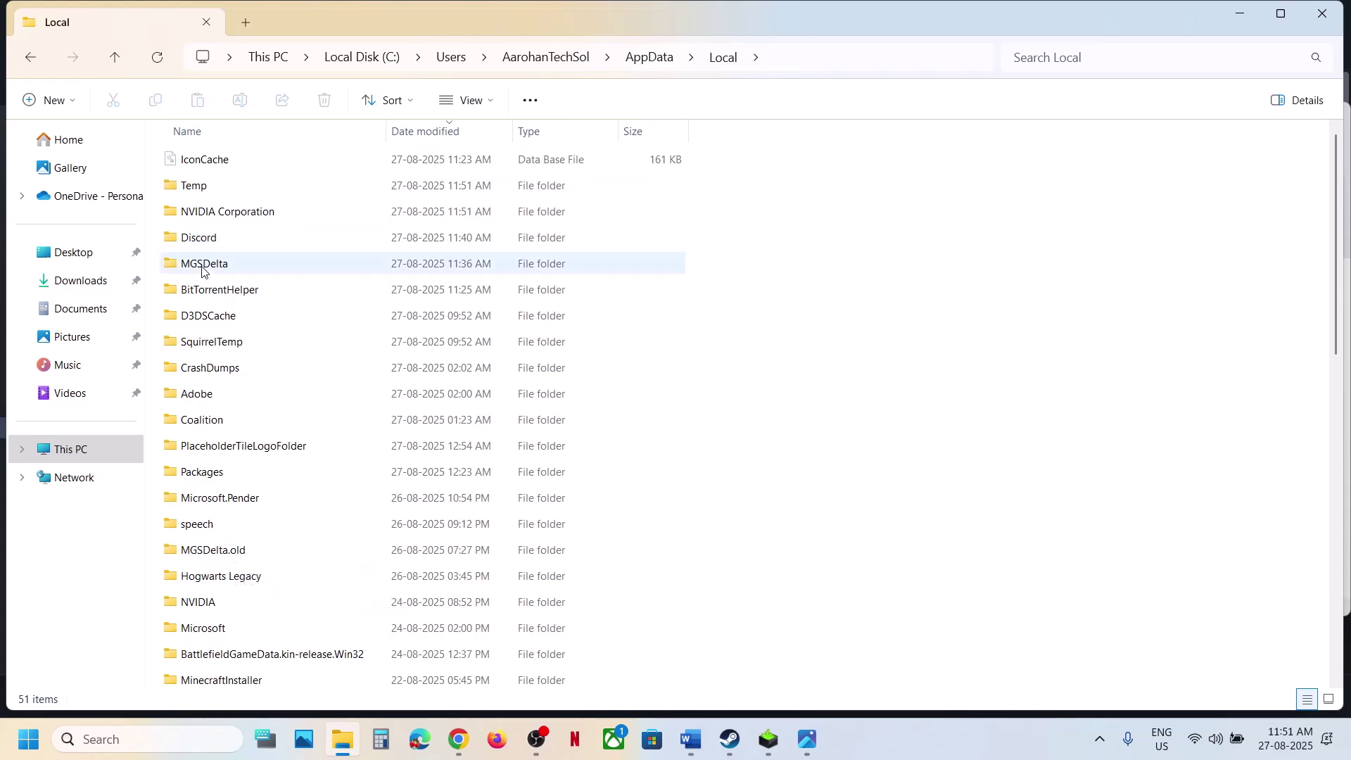
pyautogui.click(201, 270)
pyautogui.doubleClick(201, 270)
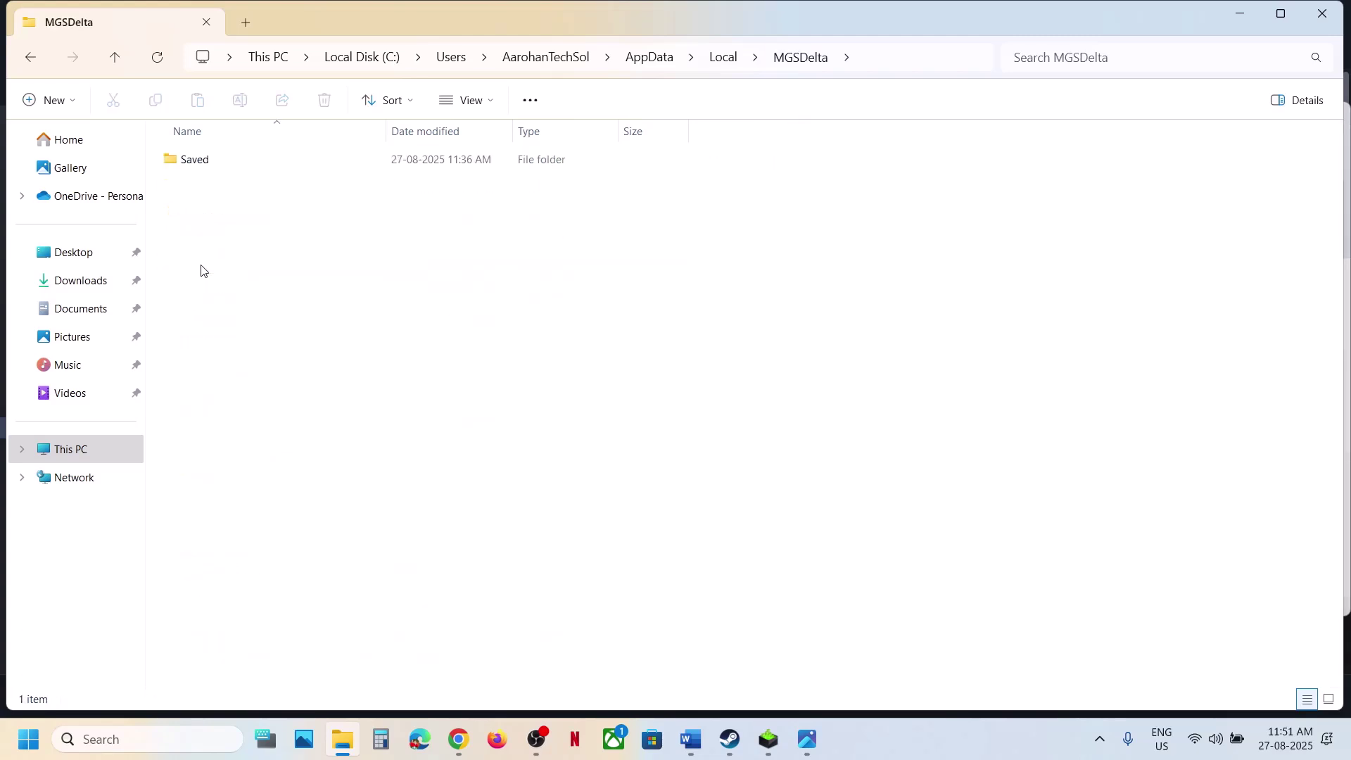
pyautogui.doubleClick(210, 160)
pyautogui.doubleClick(209, 161)
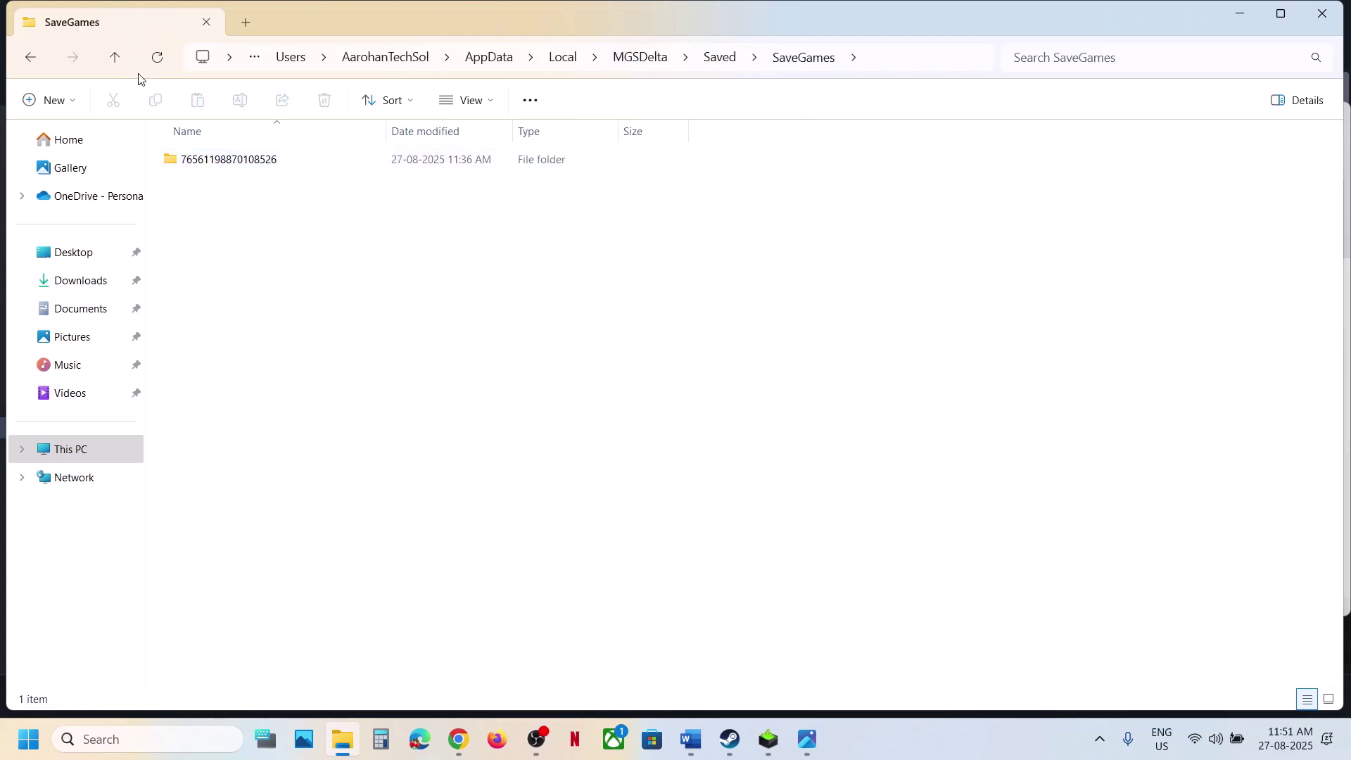
pyautogui.click(116, 60)
pyautogui.click(118, 61)
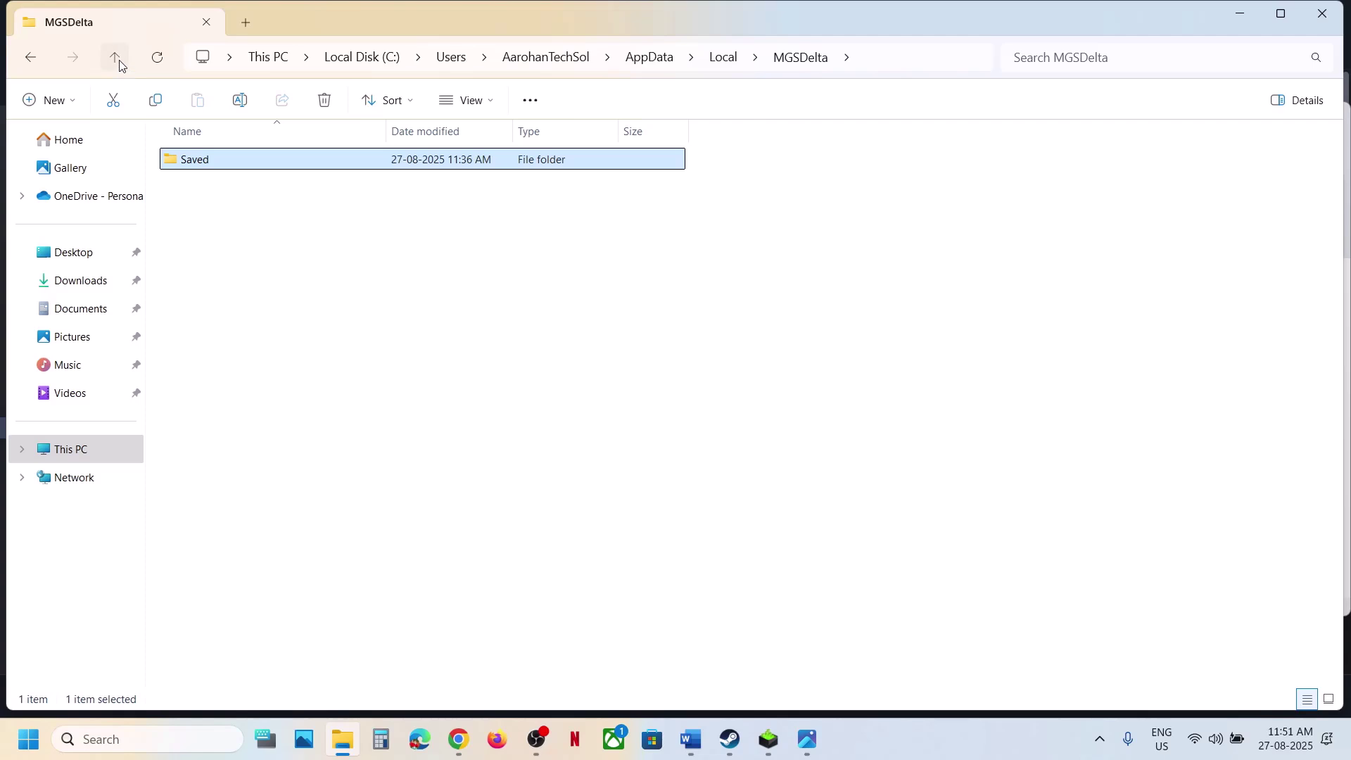
pyautogui.click(118, 62)
# Open the Saved folder inside MGSDelta.old.
pyautogui.click(226, 500)
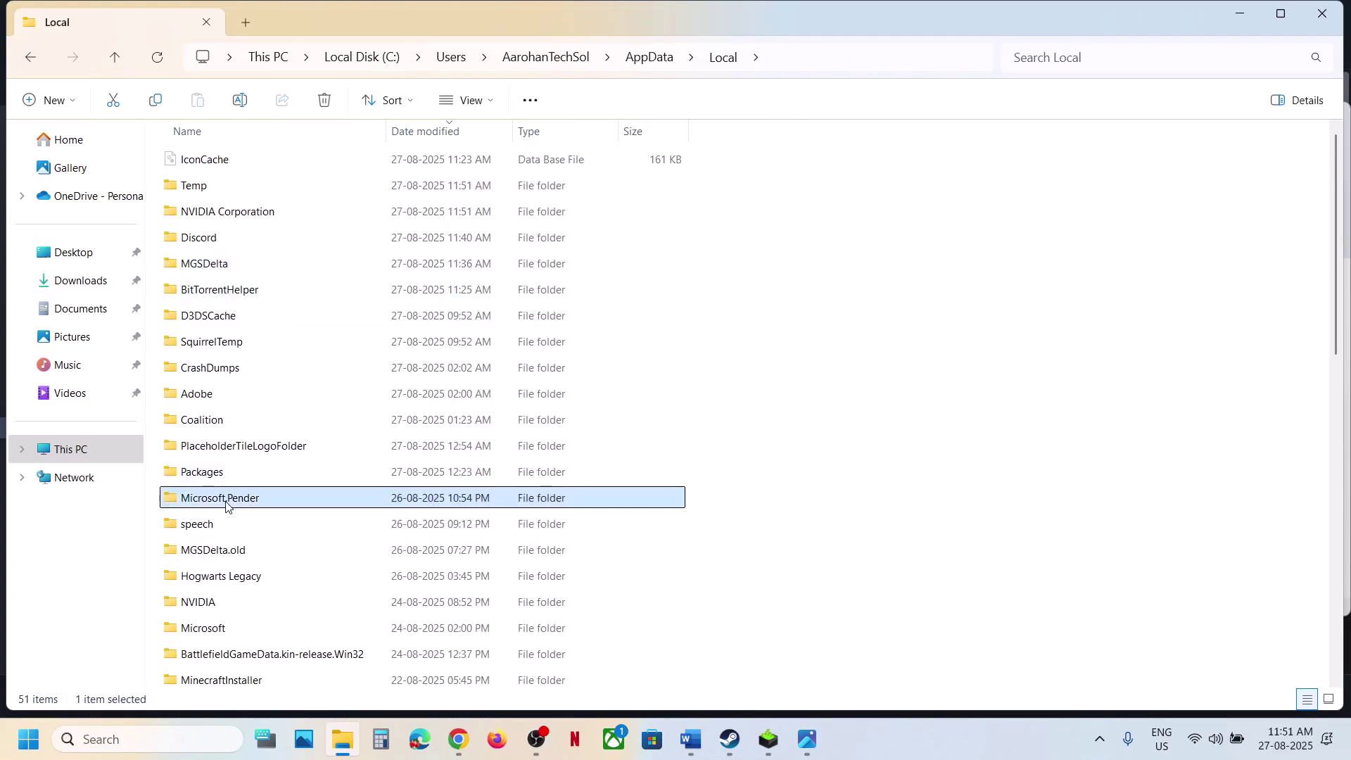
pyautogui.click(225, 555)
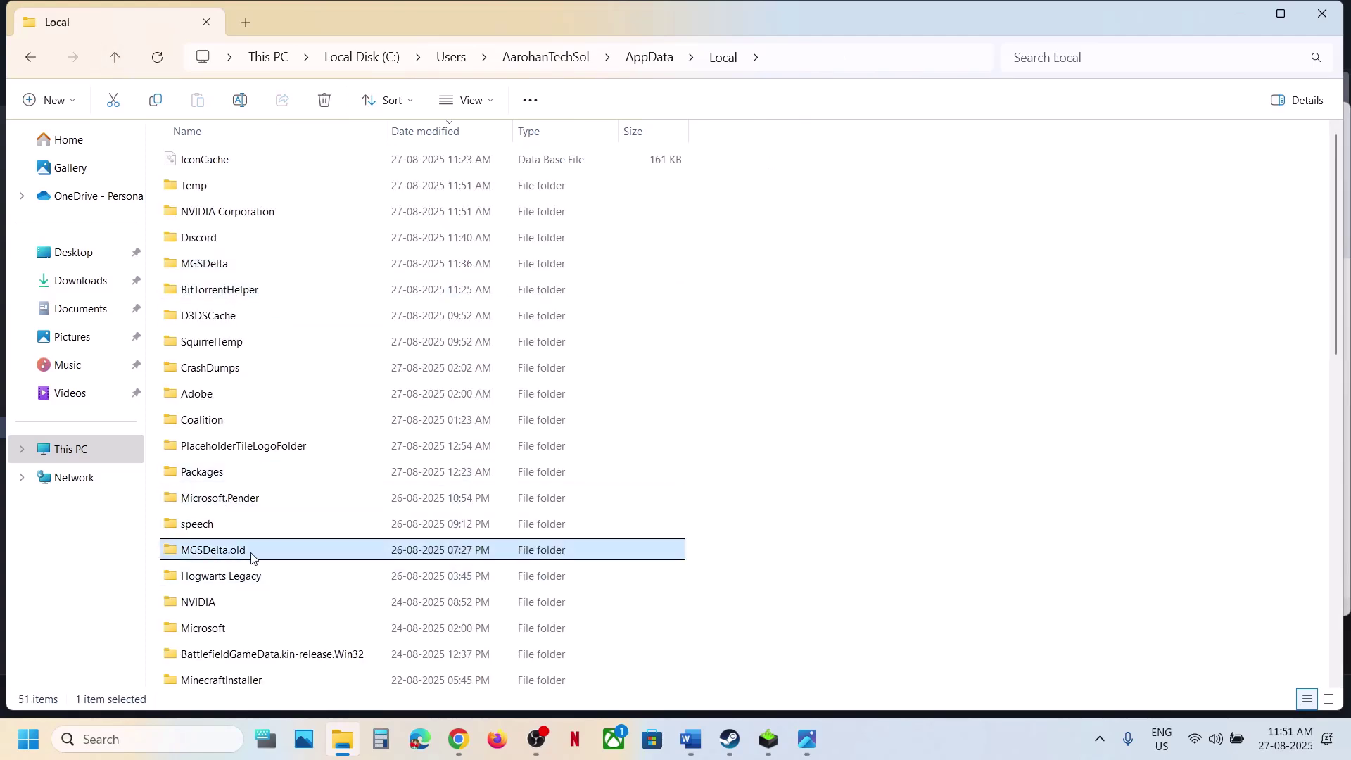
pyautogui.doubleClick(251, 558)
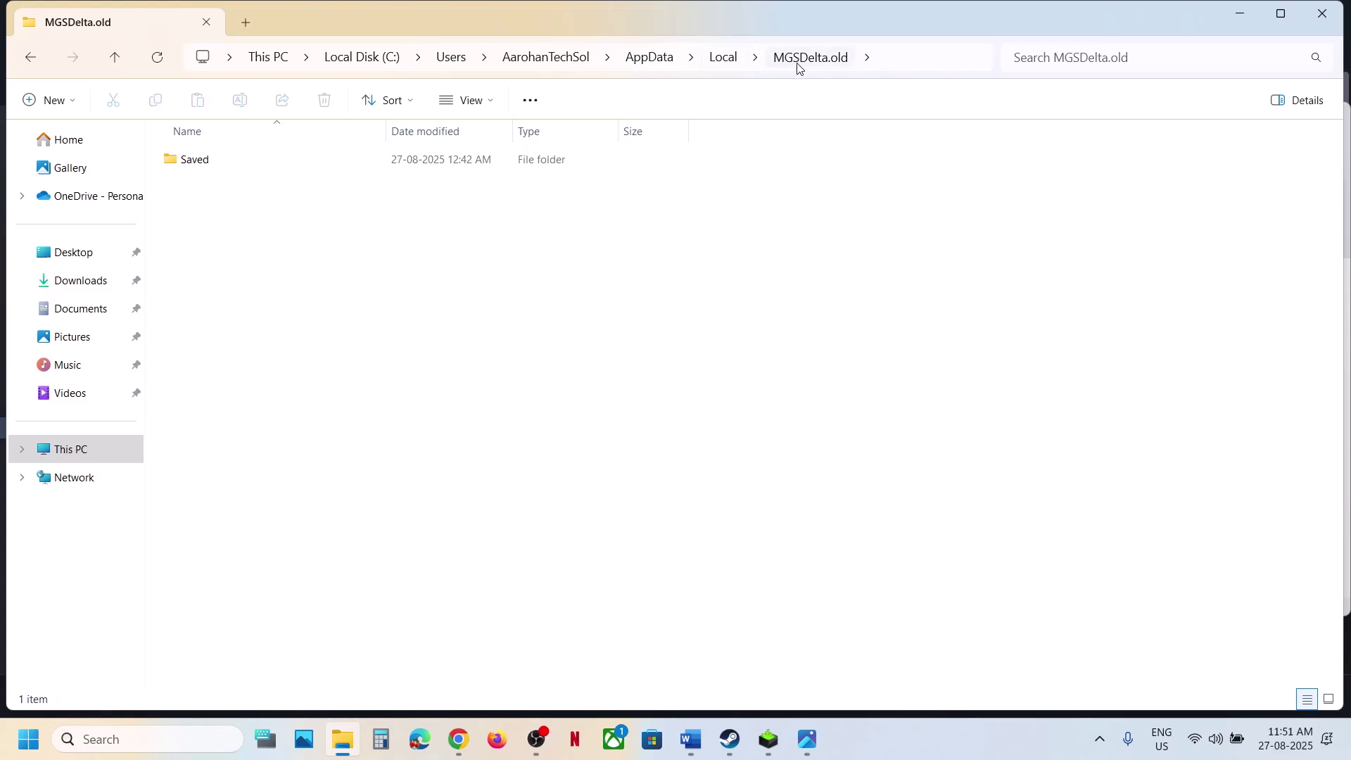
pyautogui.doubleClick(214, 160)
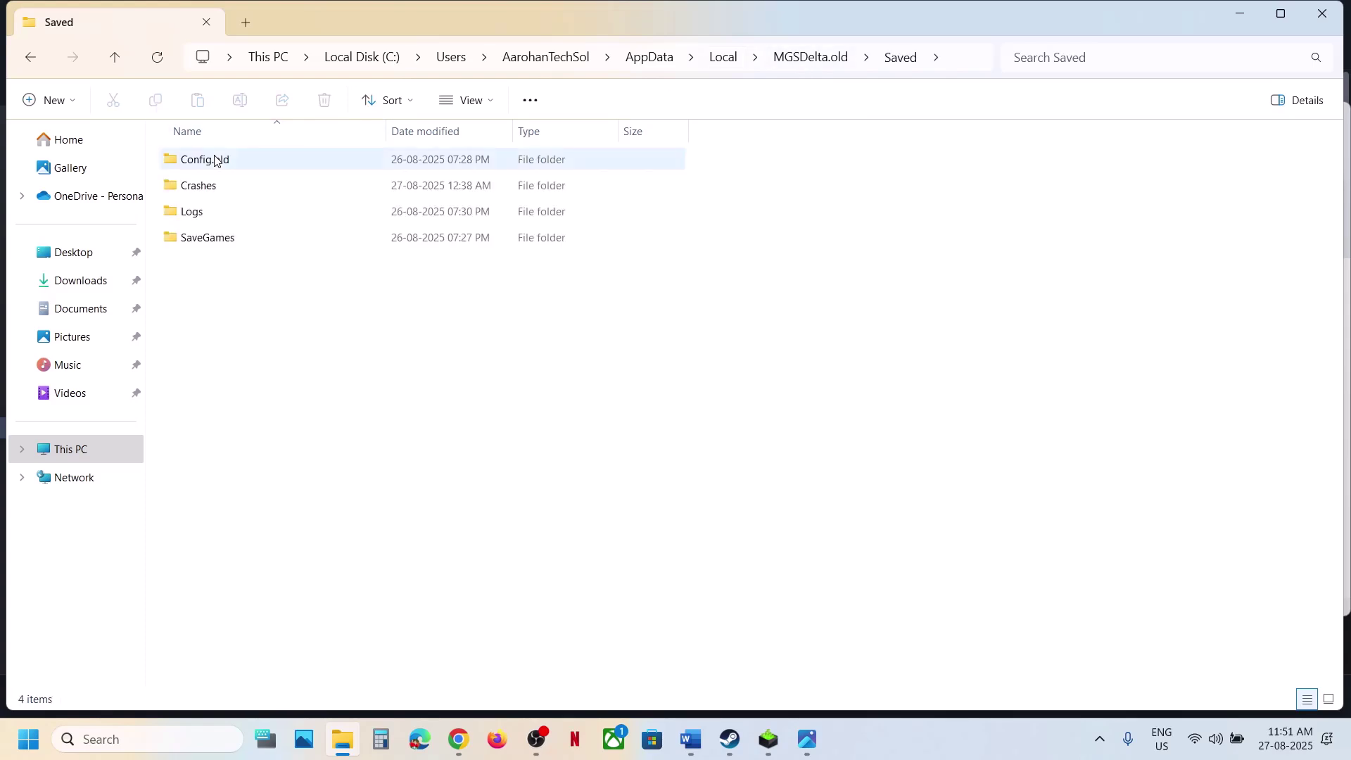
pyautogui.click(232, 160)
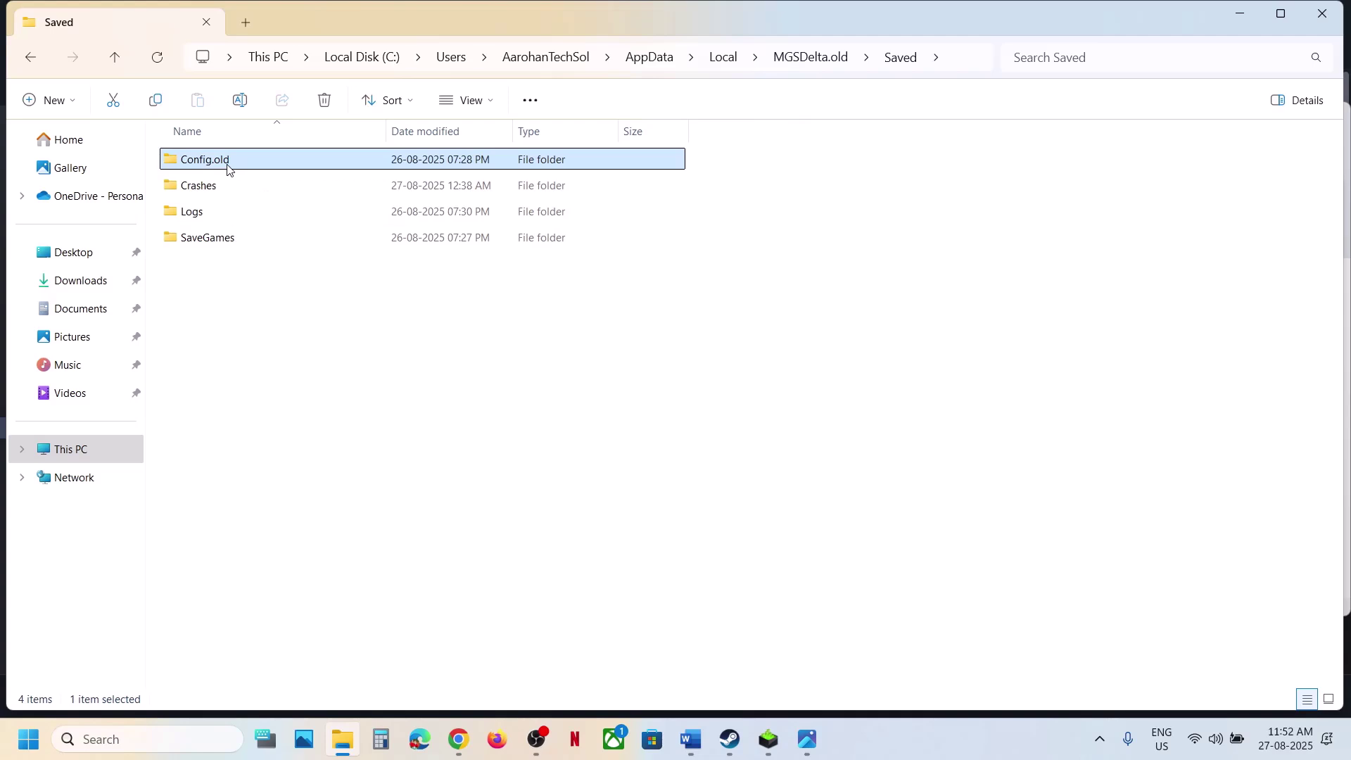
pyautogui.rightClick(229, 170)
pyautogui.click(362, 190)
pyautogui.press('Escape')
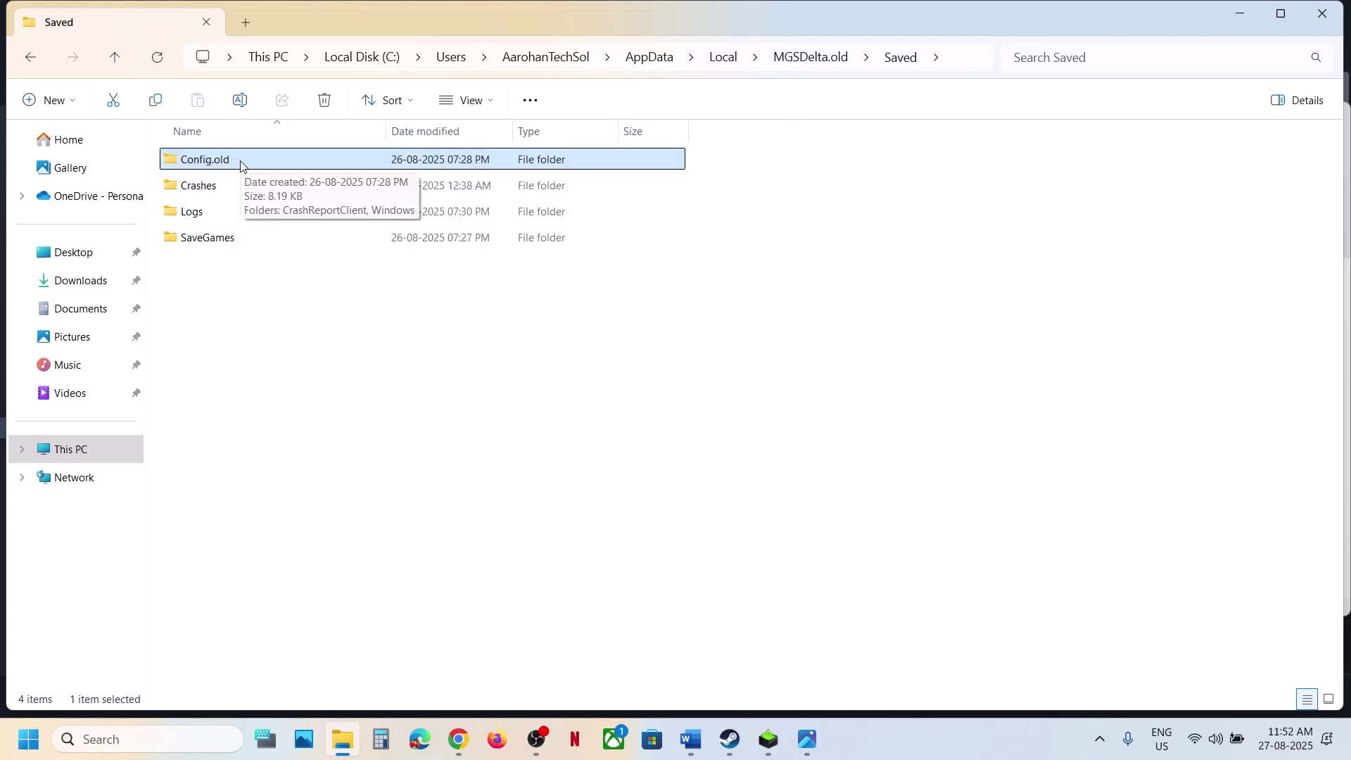
pyautogui.rightClick(241, 166)
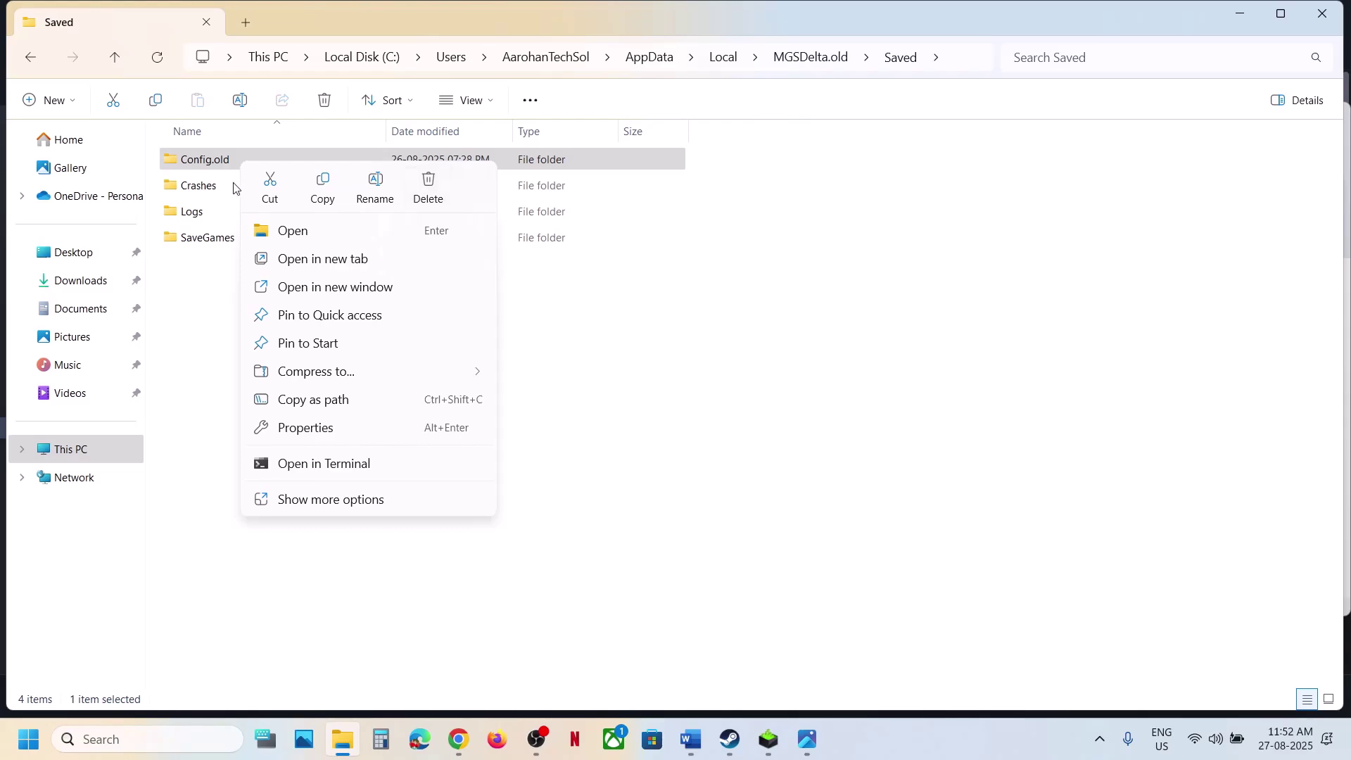
pyautogui.click(200, 162)
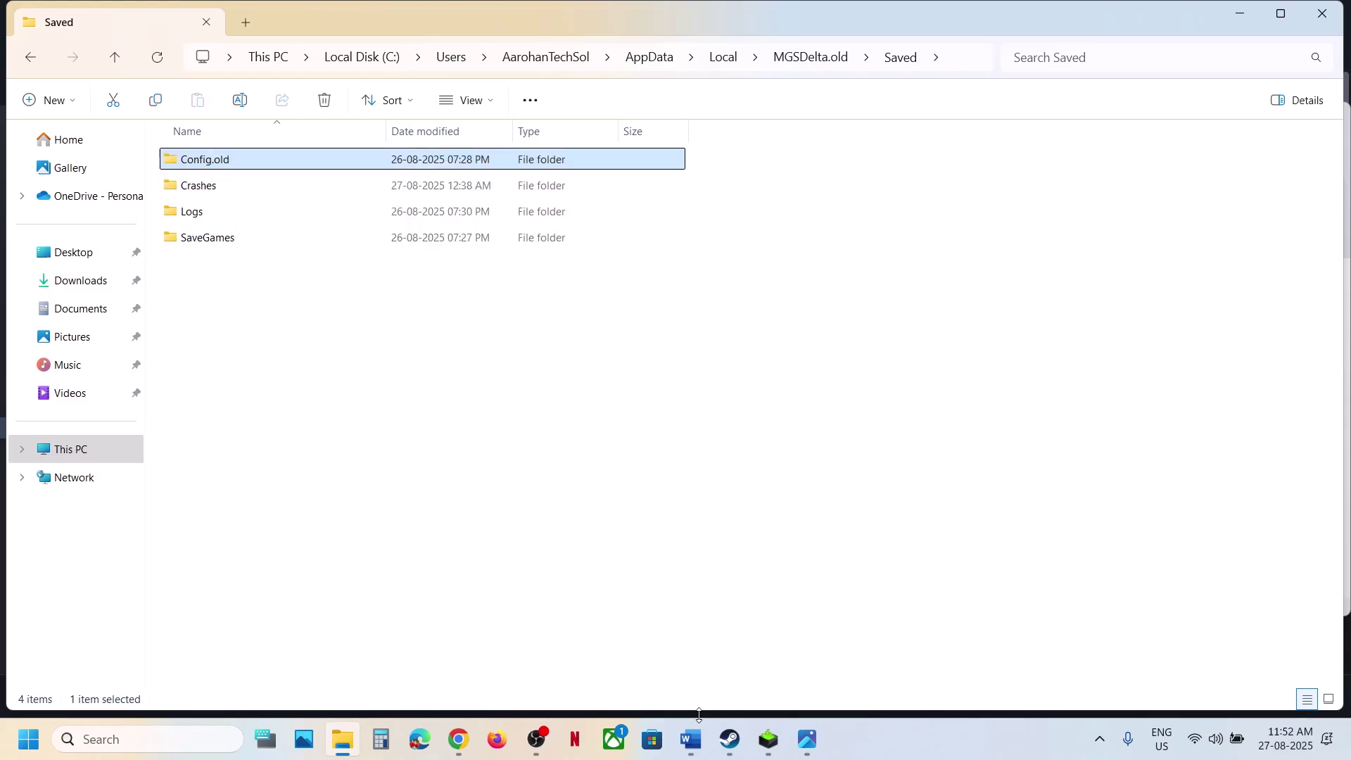
# Return to the Word notes and read step 6 about trying Windowed mode.
pyautogui.click(729, 738)
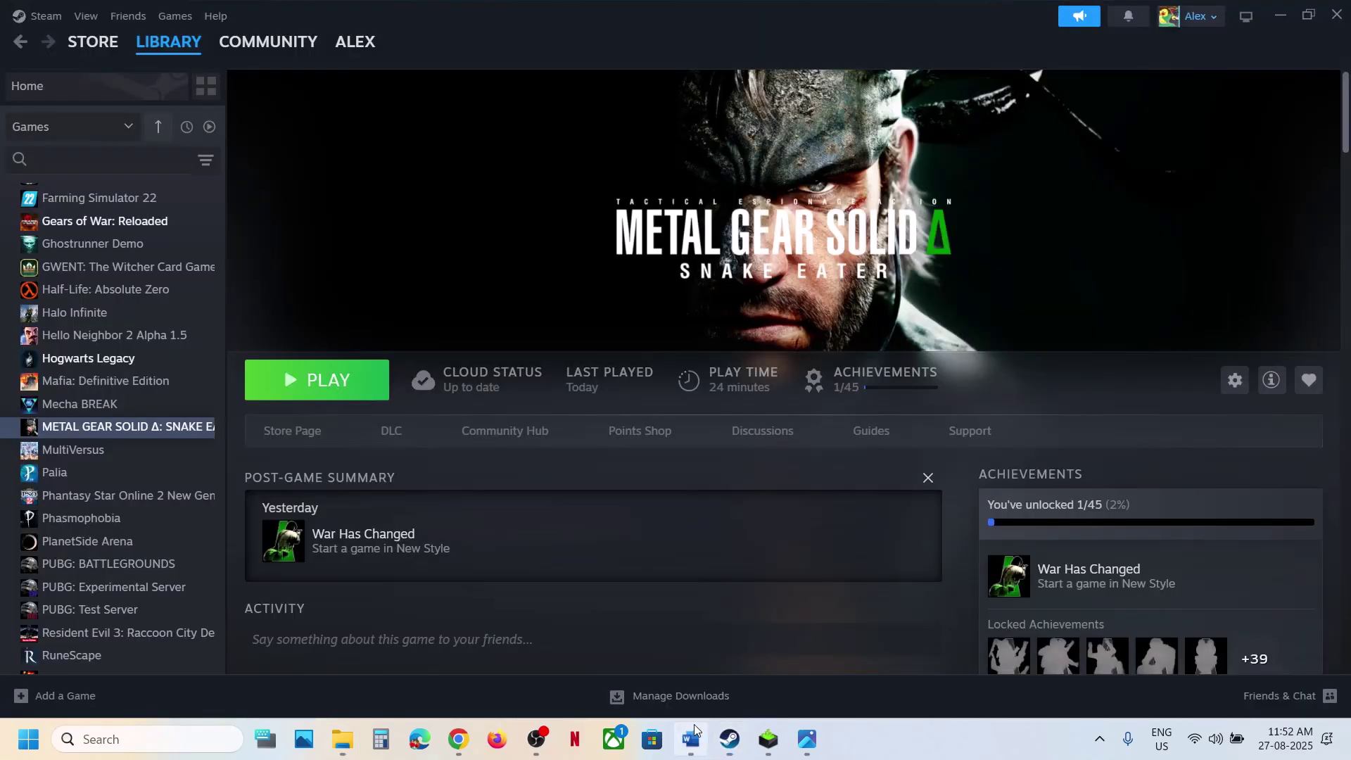
pyautogui.click(691, 738)
pyautogui.scroll(-3, 542, 365)
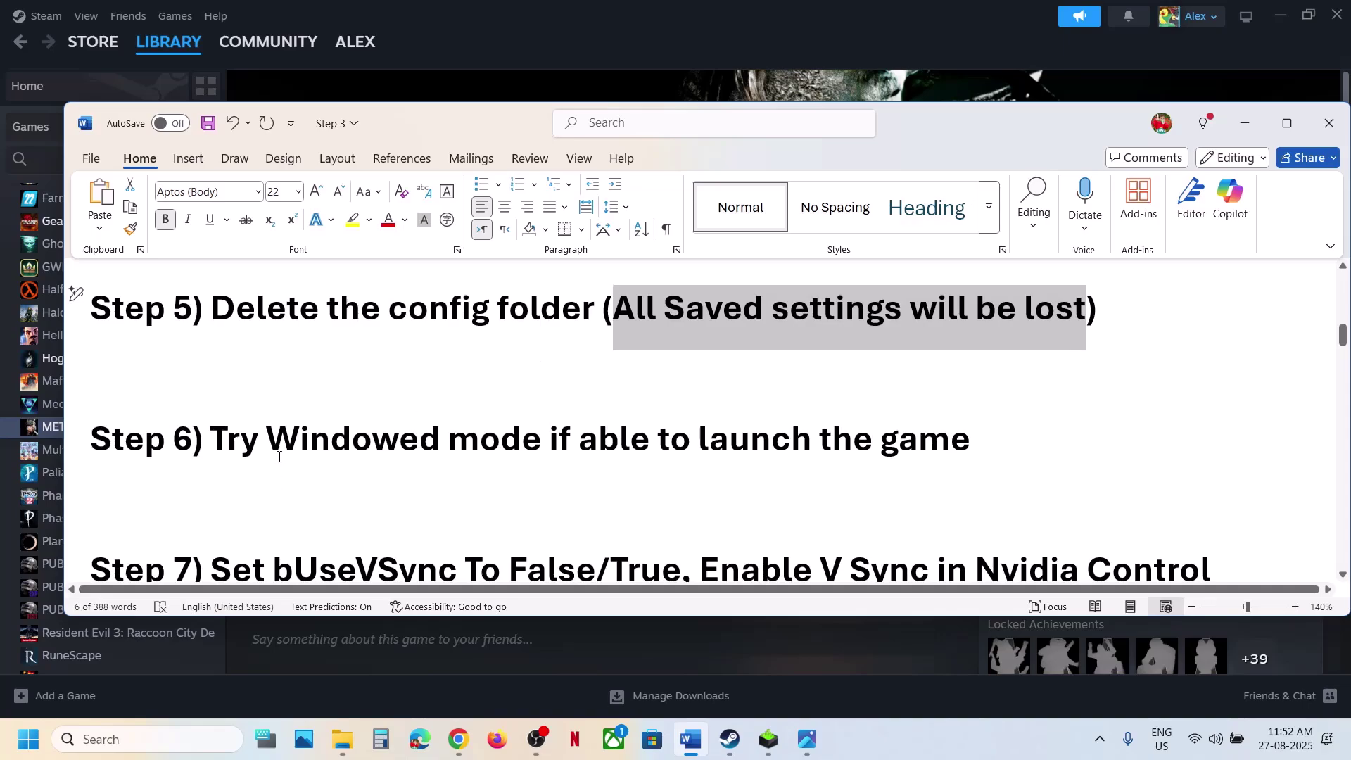
pyautogui.moveTo(279, 456); pyautogui.dragTo(876, 450)
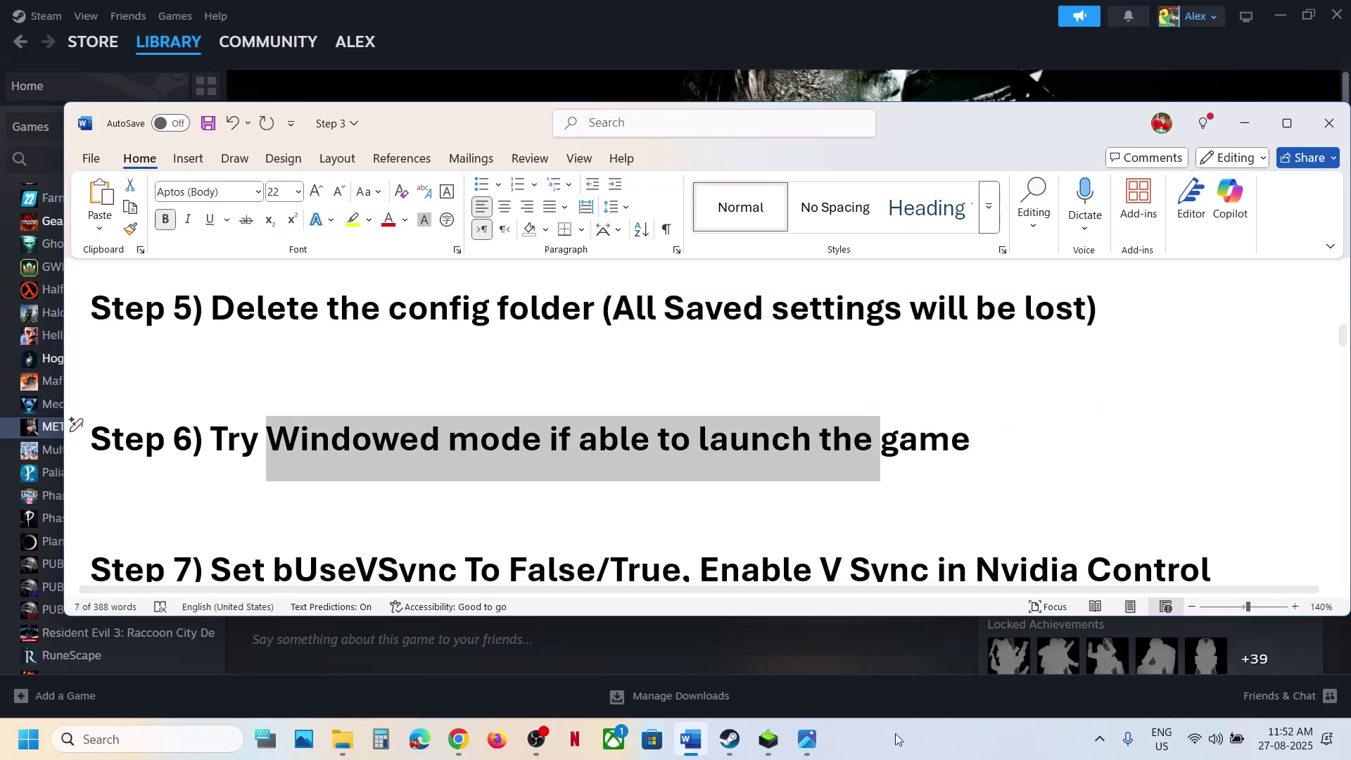
pyautogui.click(892, 748)
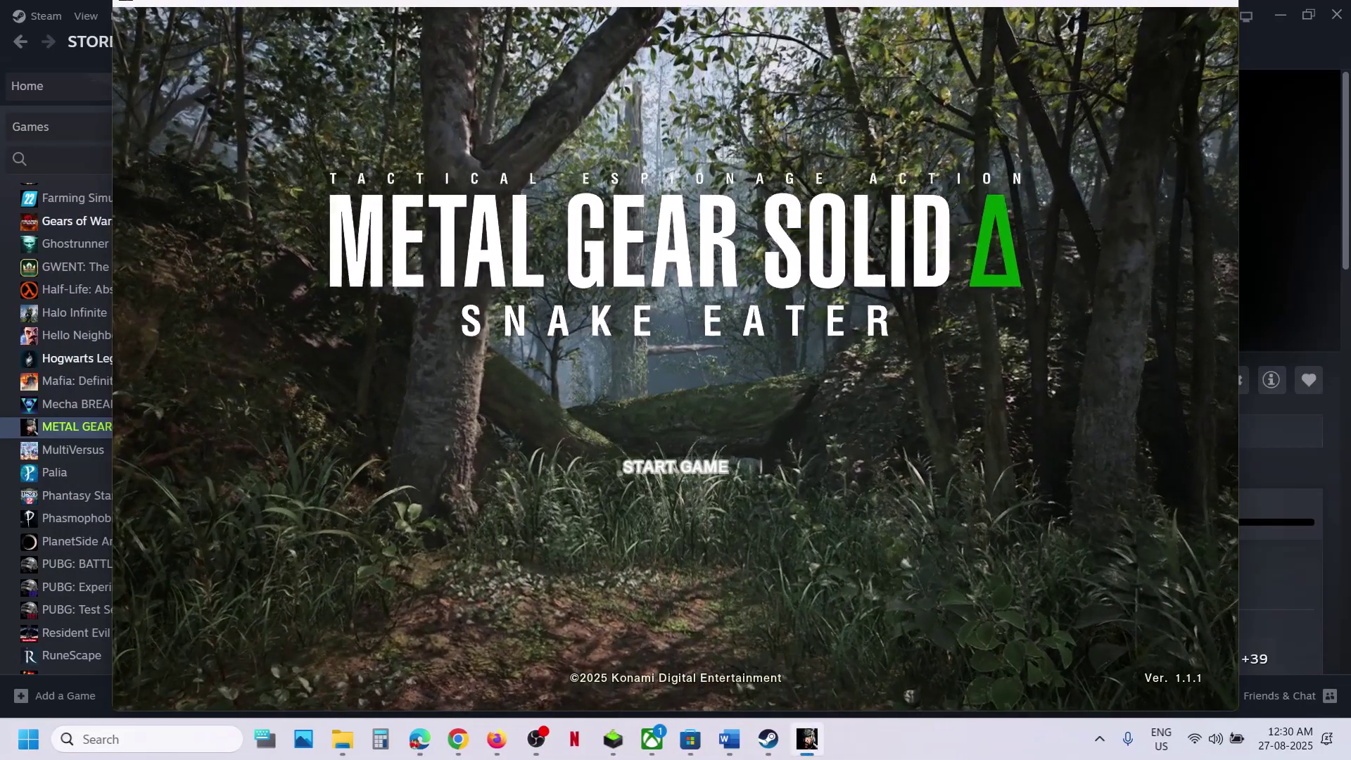
# Open the game's graphics options from the title screen, choose Windowed as the Windowed Mode, and leave the options.
pyautogui.click(772, 430)
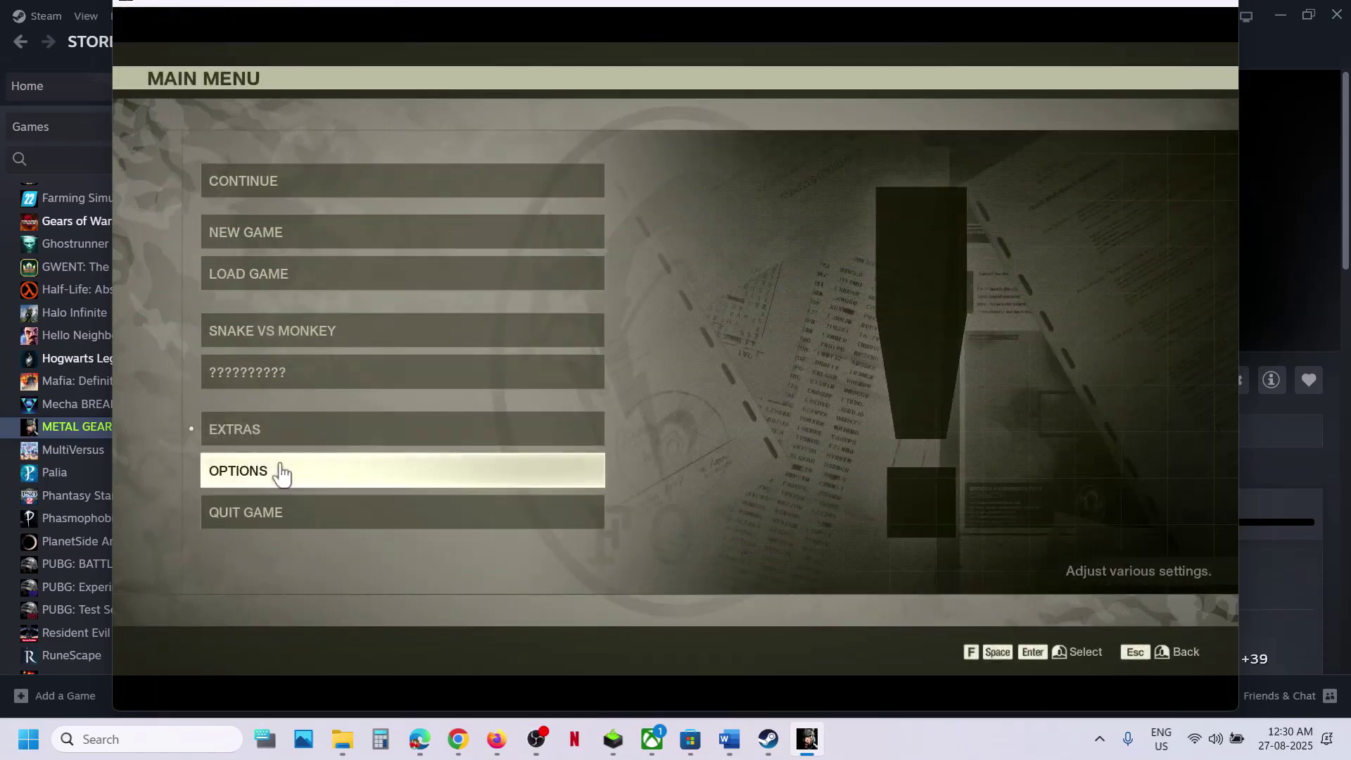
pyautogui.click(281, 469)
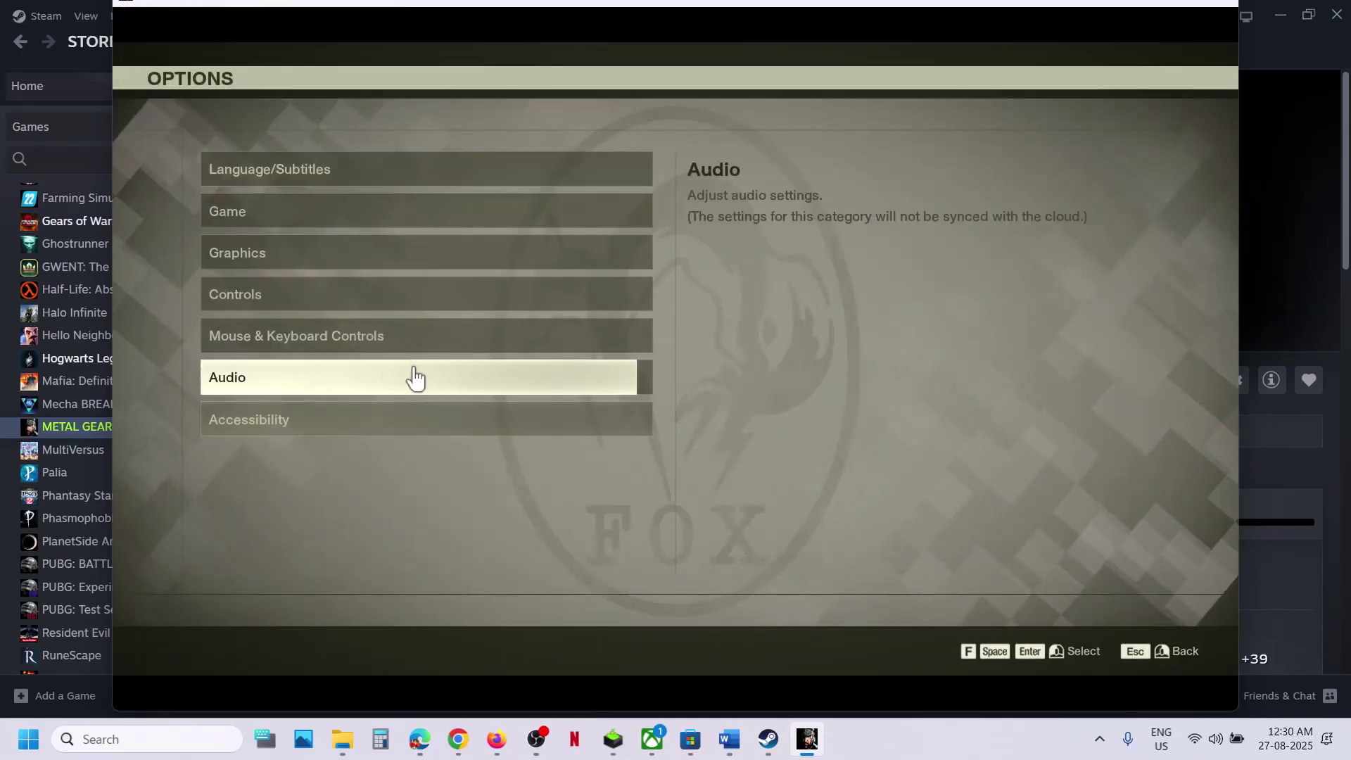
pyautogui.click(250, 258)
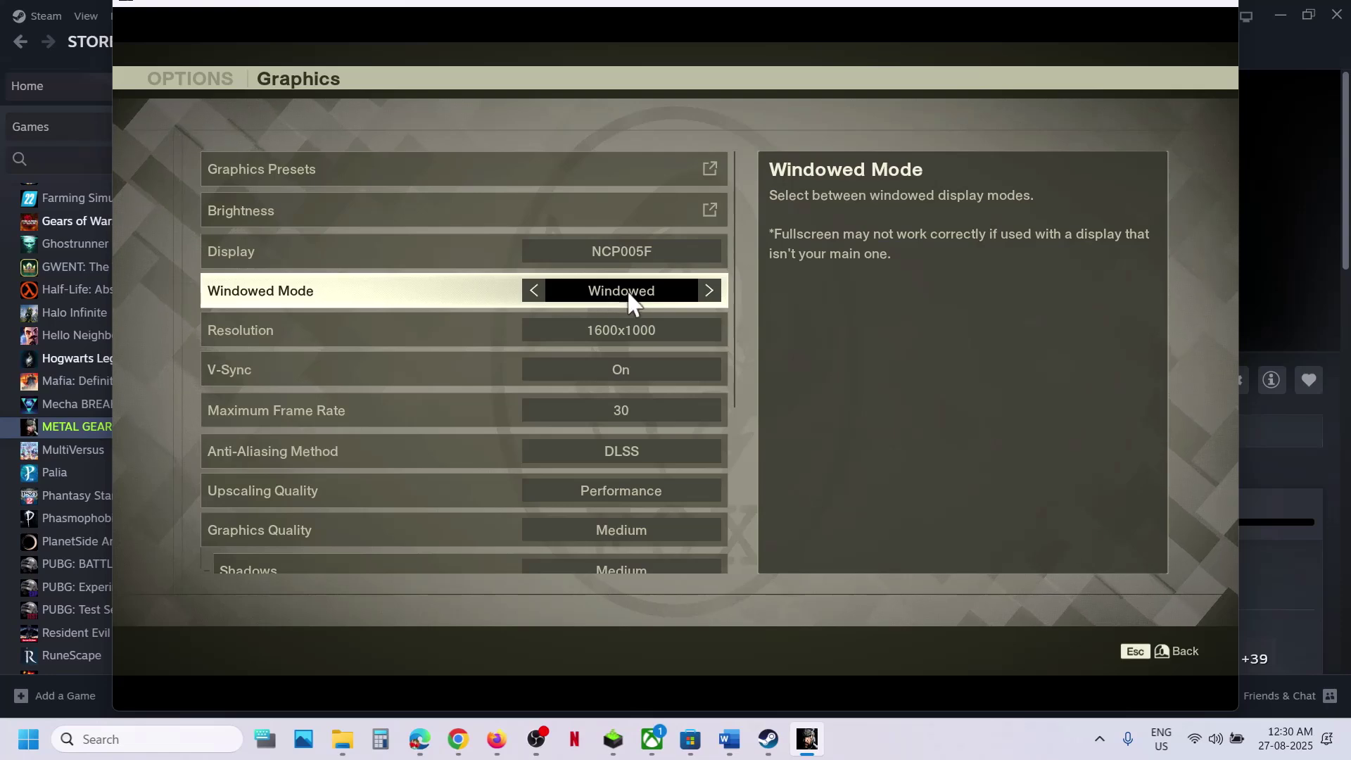
pyautogui.click(532, 290)
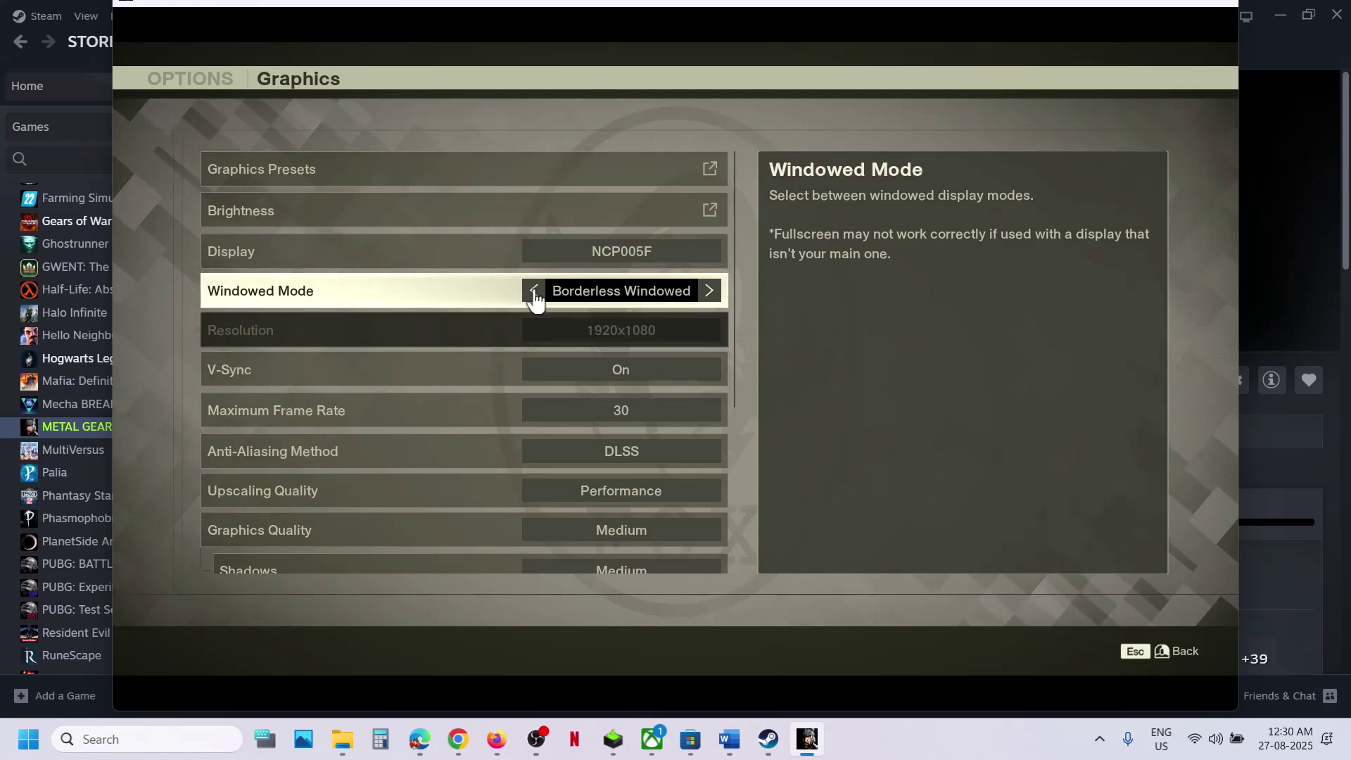
pyautogui.click(532, 290)
pyautogui.click(533, 291)
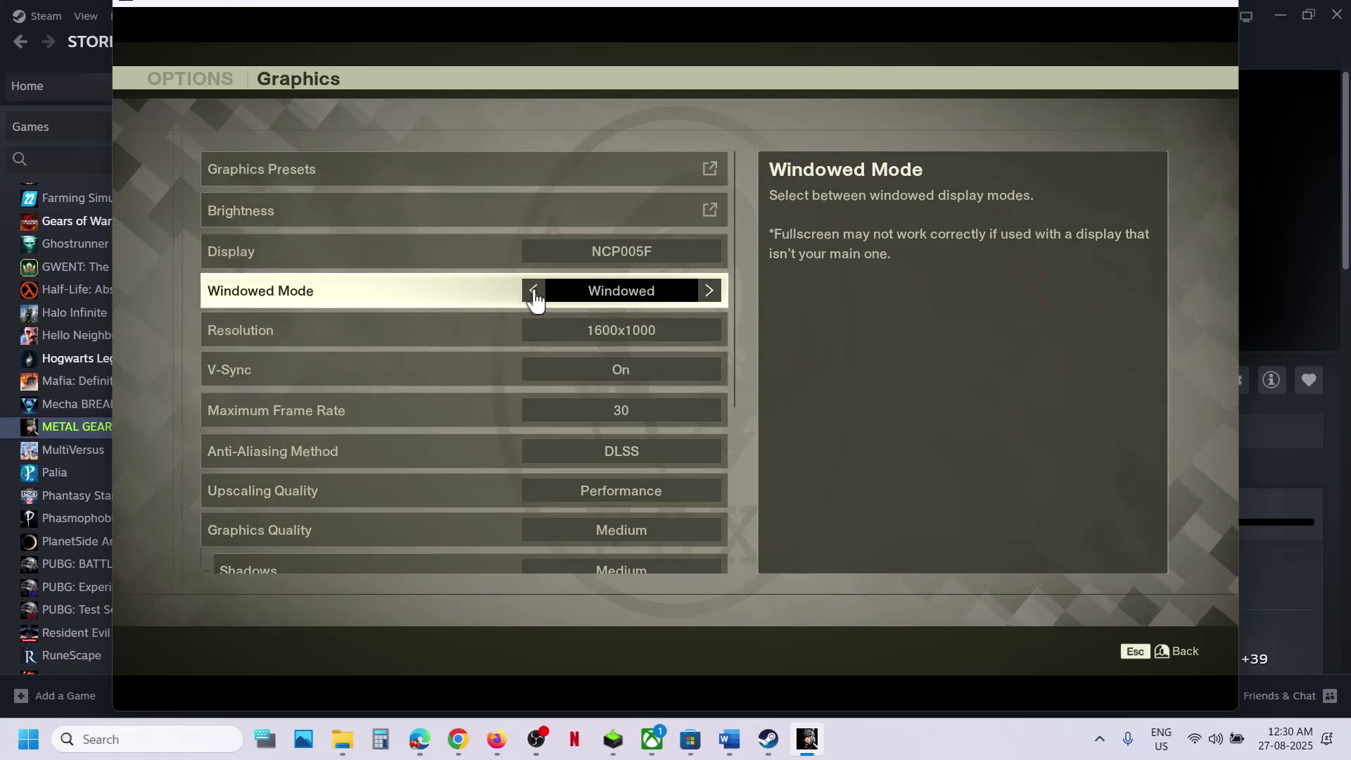
pyautogui.press('Escape')
pyautogui.press('Escape')
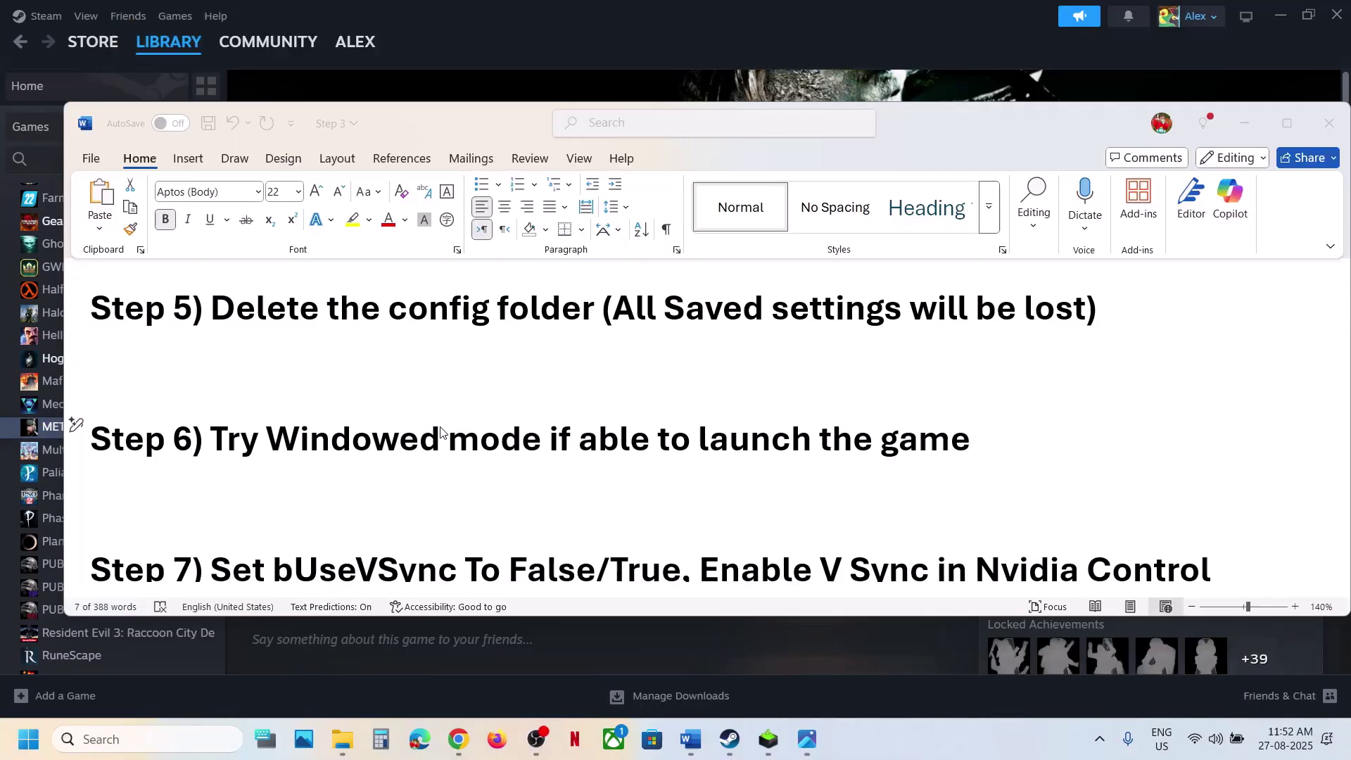
# Read step 7 of the Word notes about bUseVSync and open the Windows folder inside Config.old in File Explorer.
pyautogui.scroll(-1, 441, 432)
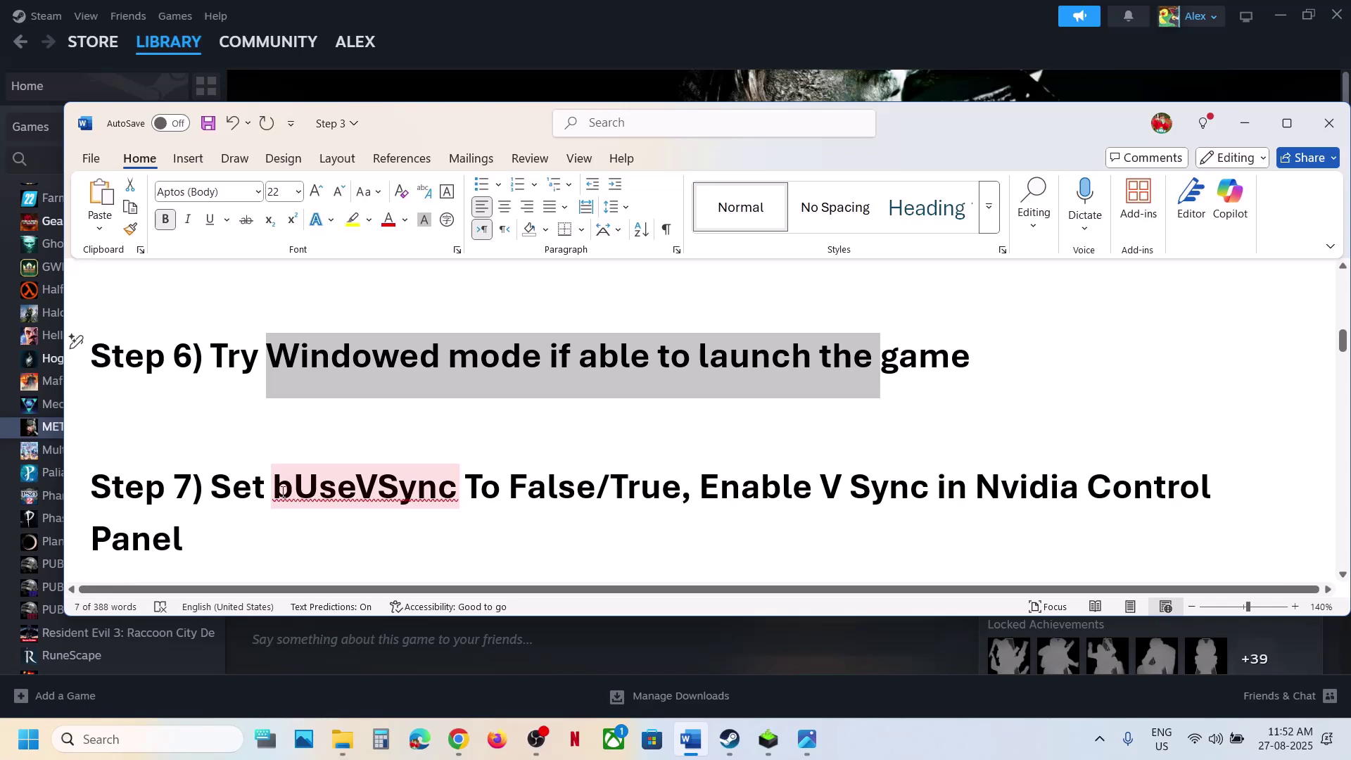
pyautogui.moveTo(282, 490); pyautogui.dragTo(651, 498)
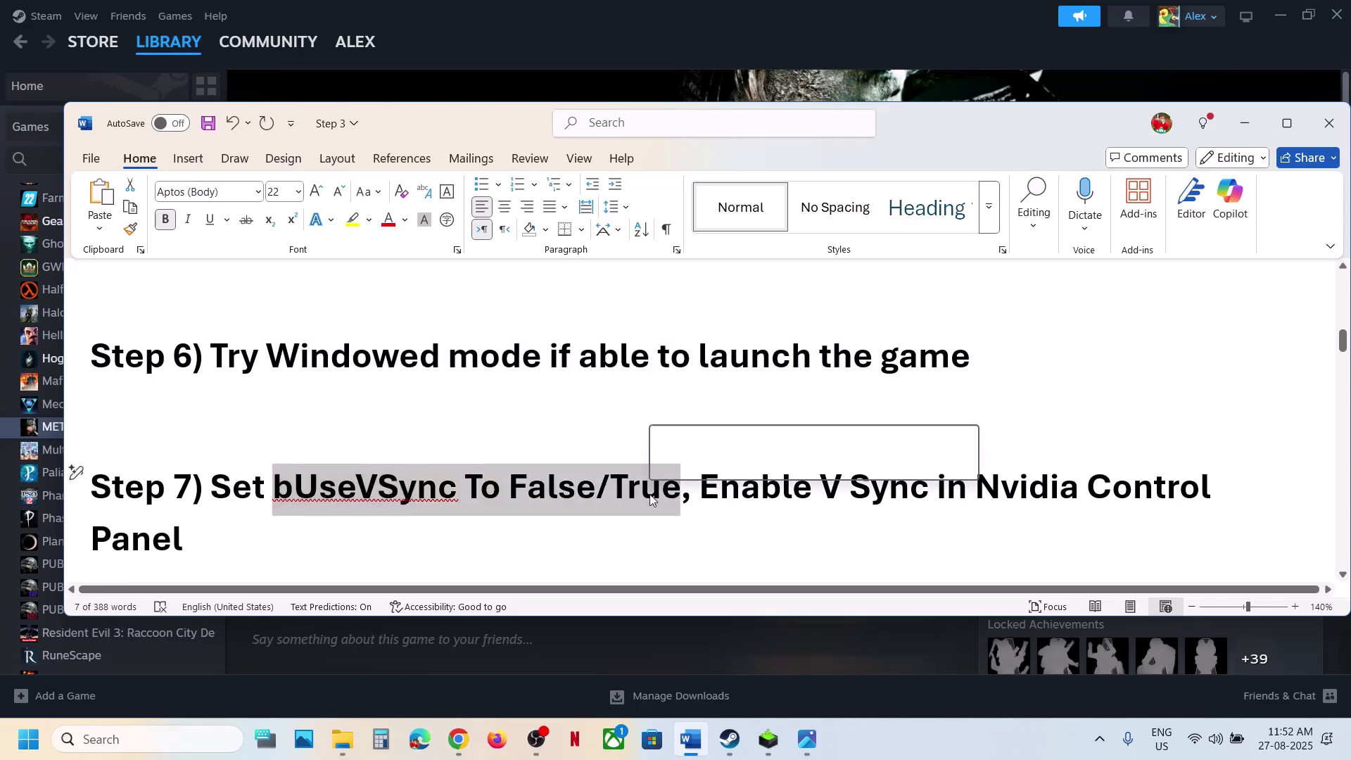
pyautogui.click(358, 745)
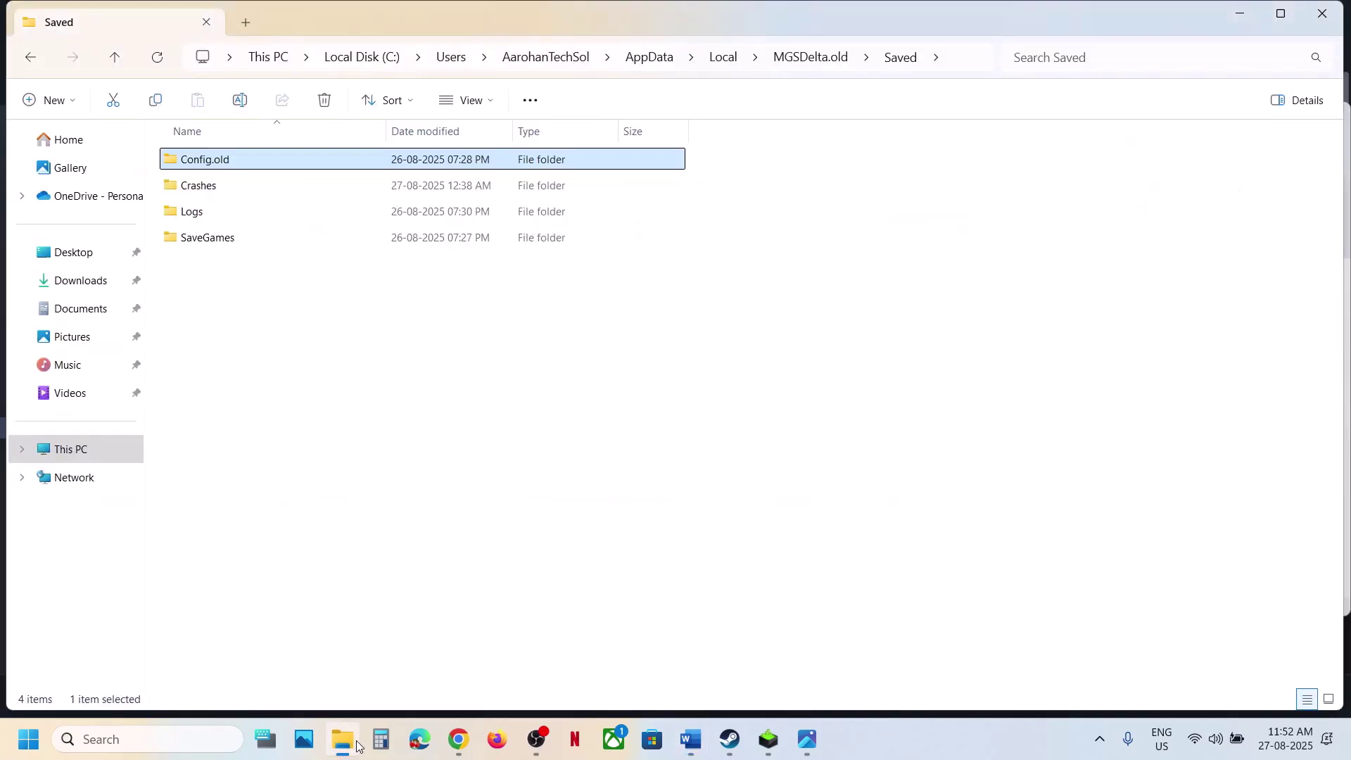
pyautogui.doubleClick(240, 165)
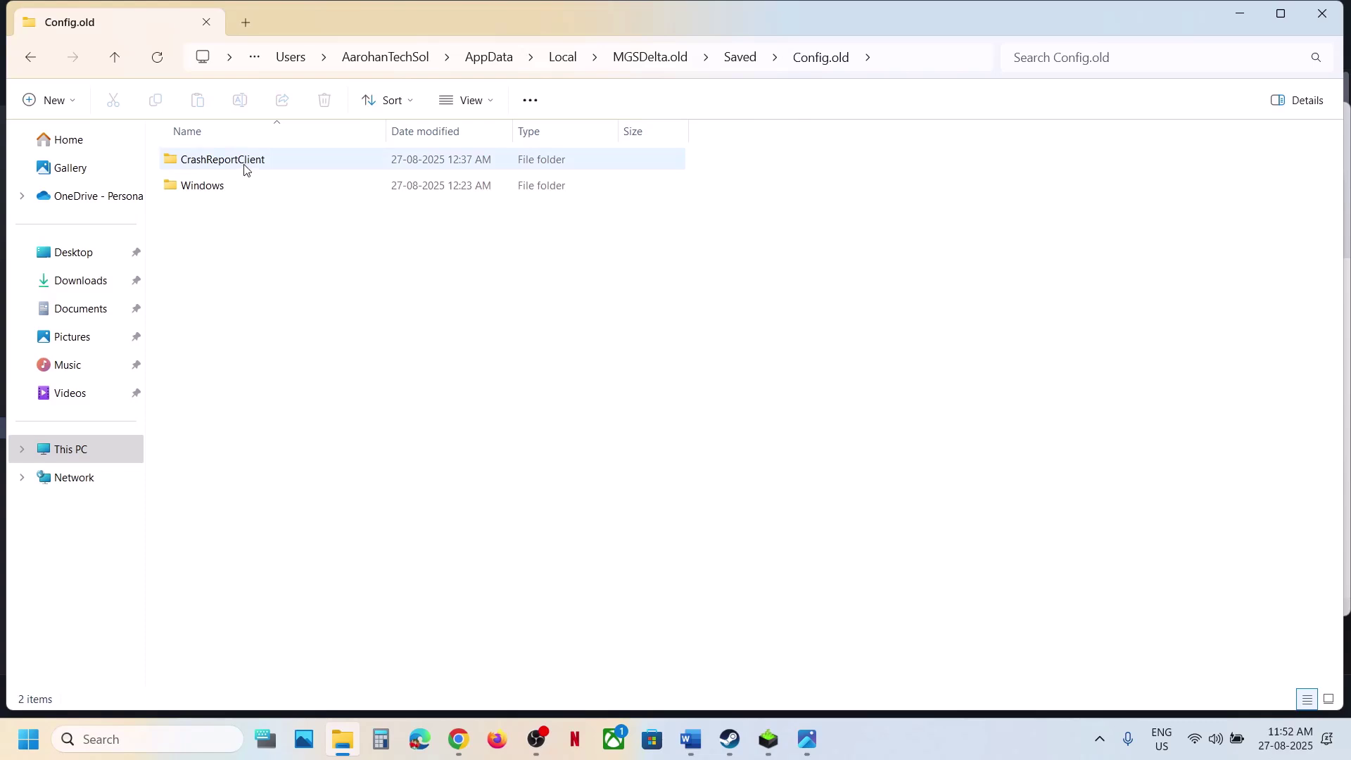
pyautogui.doubleClick(239, 181)
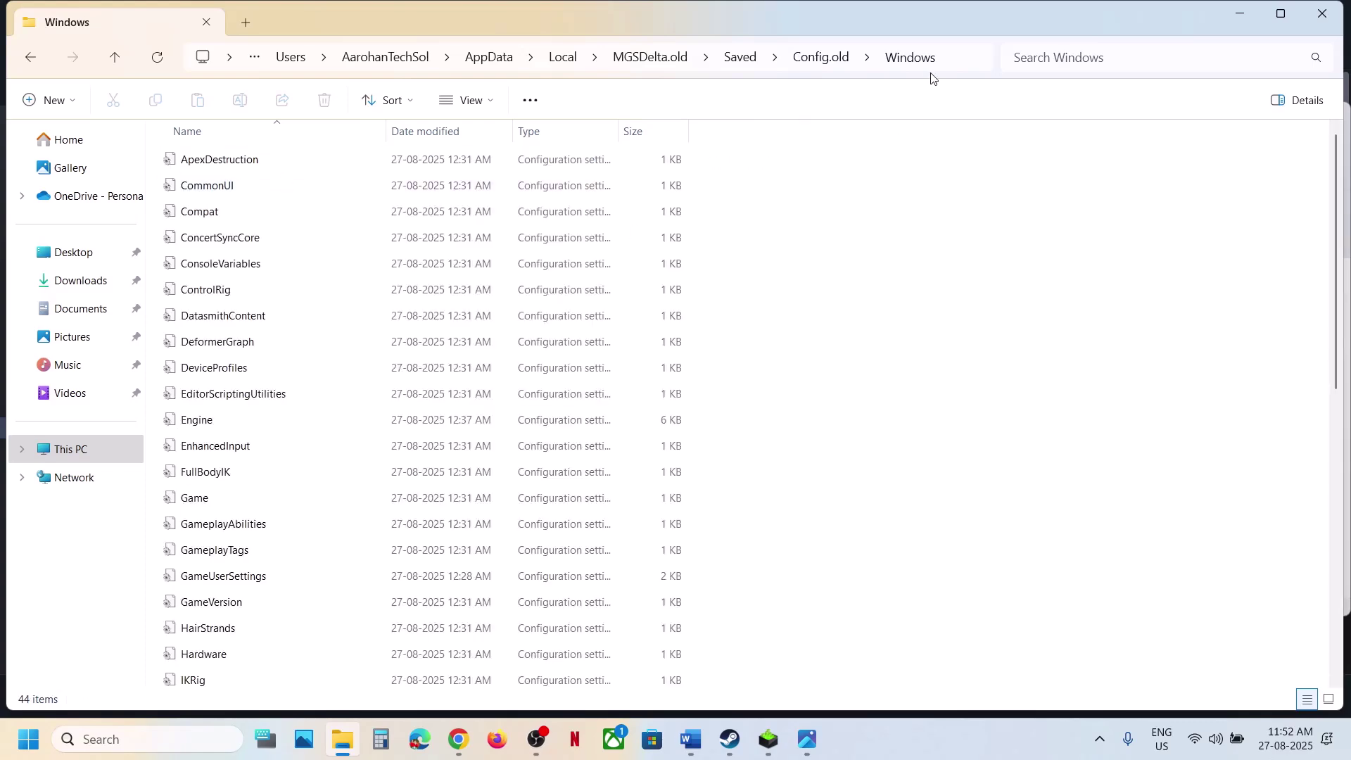
# Show the full path of the Windows folder and open its GameUserSettings file in Notepad.
pyautogui.click(947, 63)
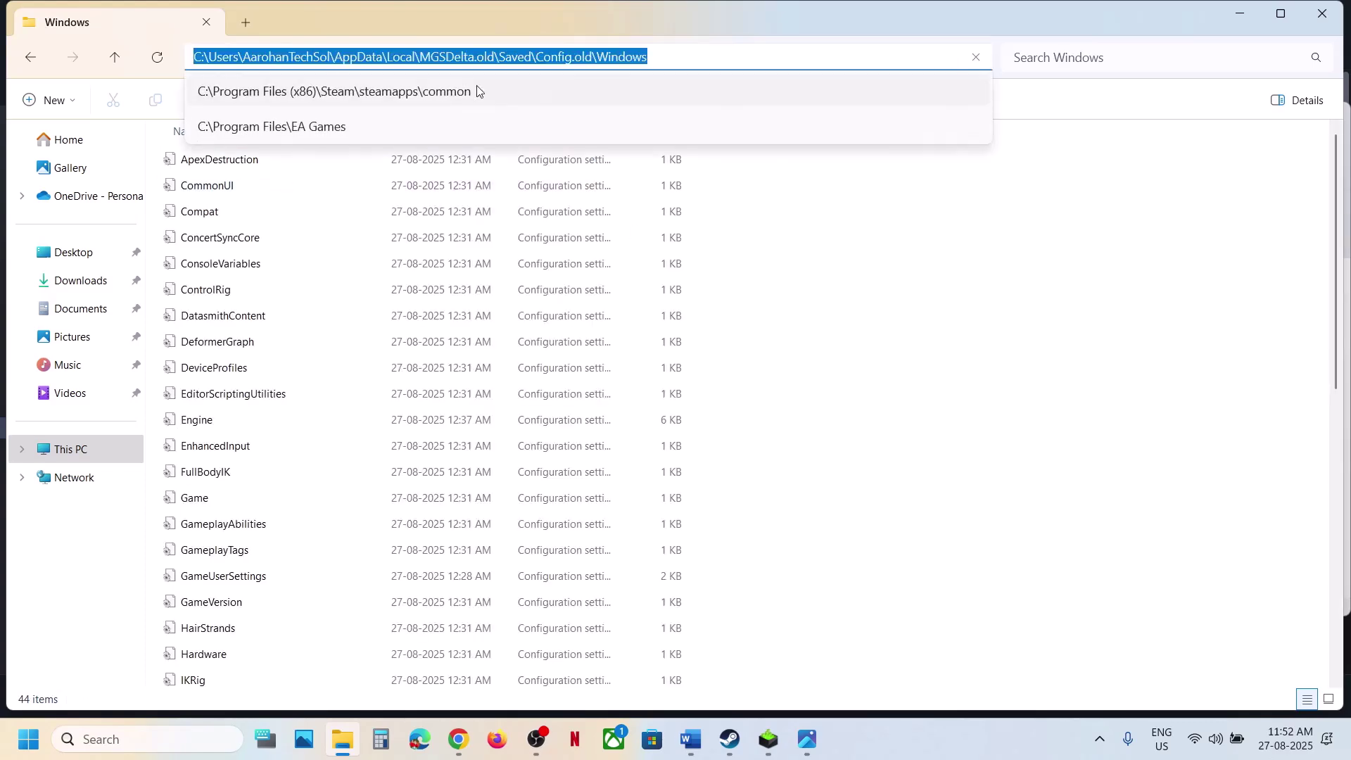
pyautogui.click(239, 399)
pyautogui.click(257, 581)
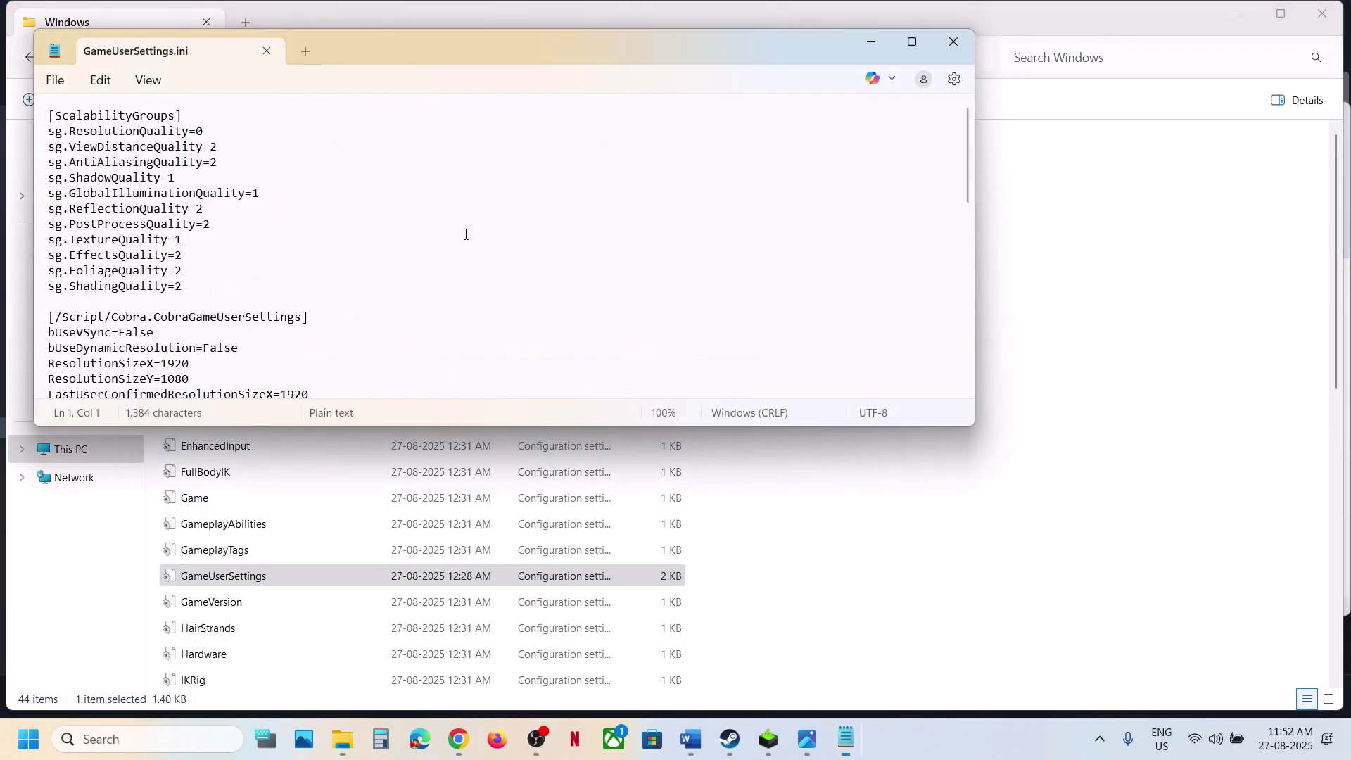
pyautogui.moveTo(558, 49); pyautogui.dragTo(615, 80)
pyautogui.click(947, 40)
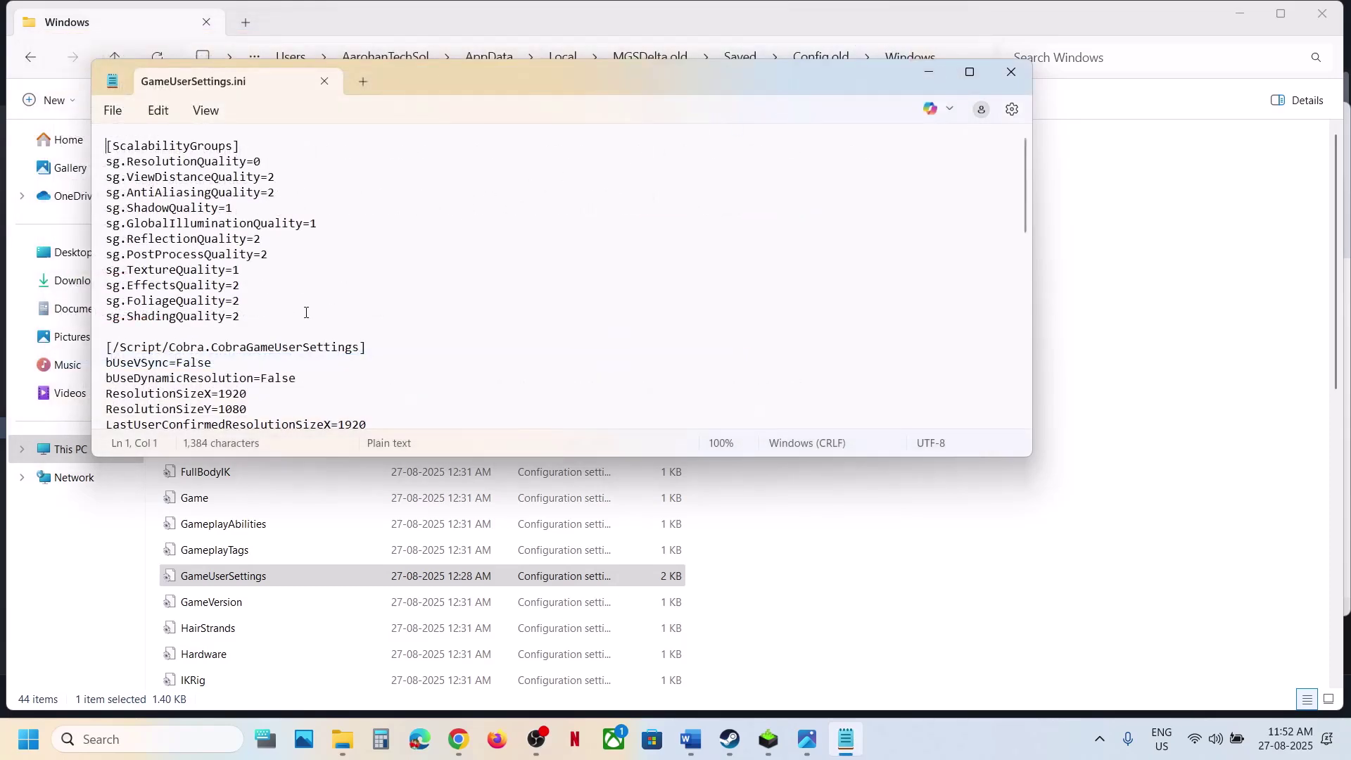
# Search GameUserSettings.ini for "busev" to locate the bUseVSync line, and close the search.
pyautogui.hotkey('ctrl', 'f')
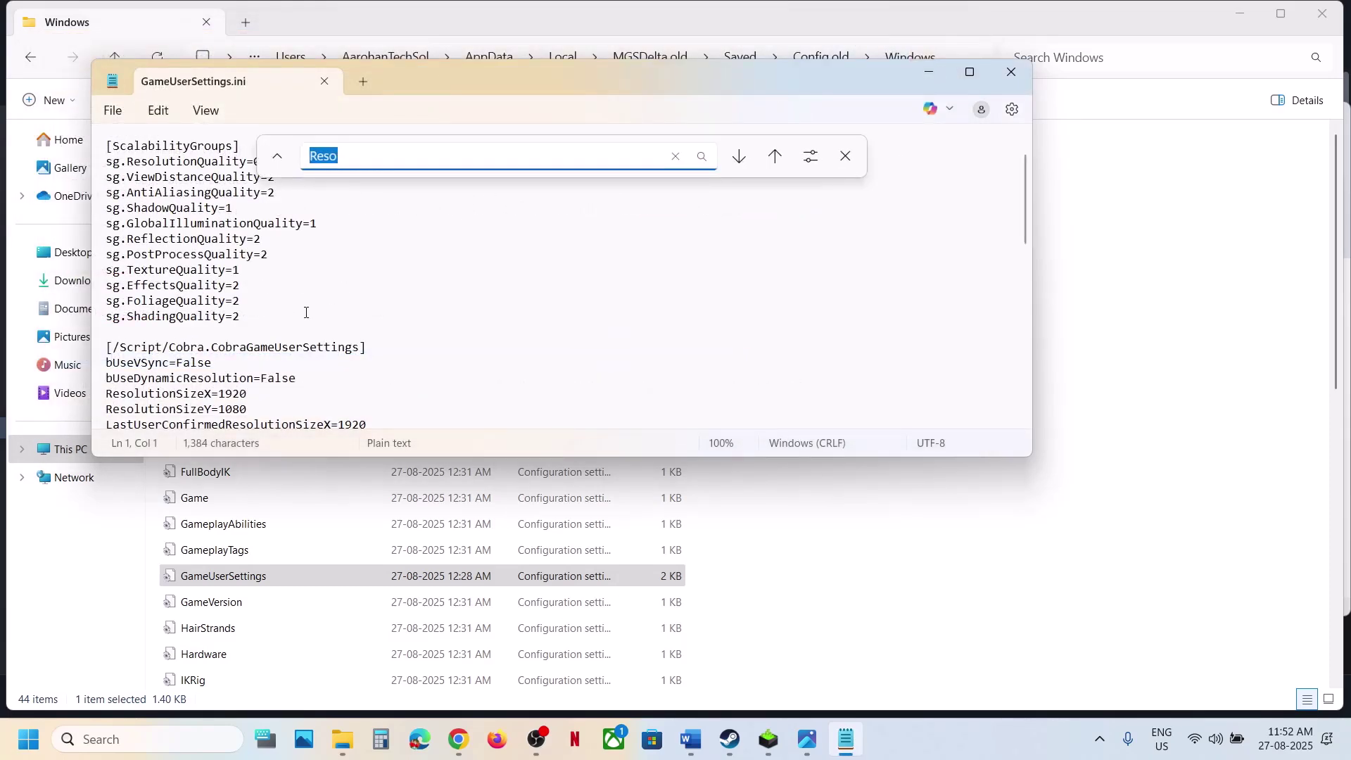
pyautogui.write('busev')
pyautogui.press('Return')
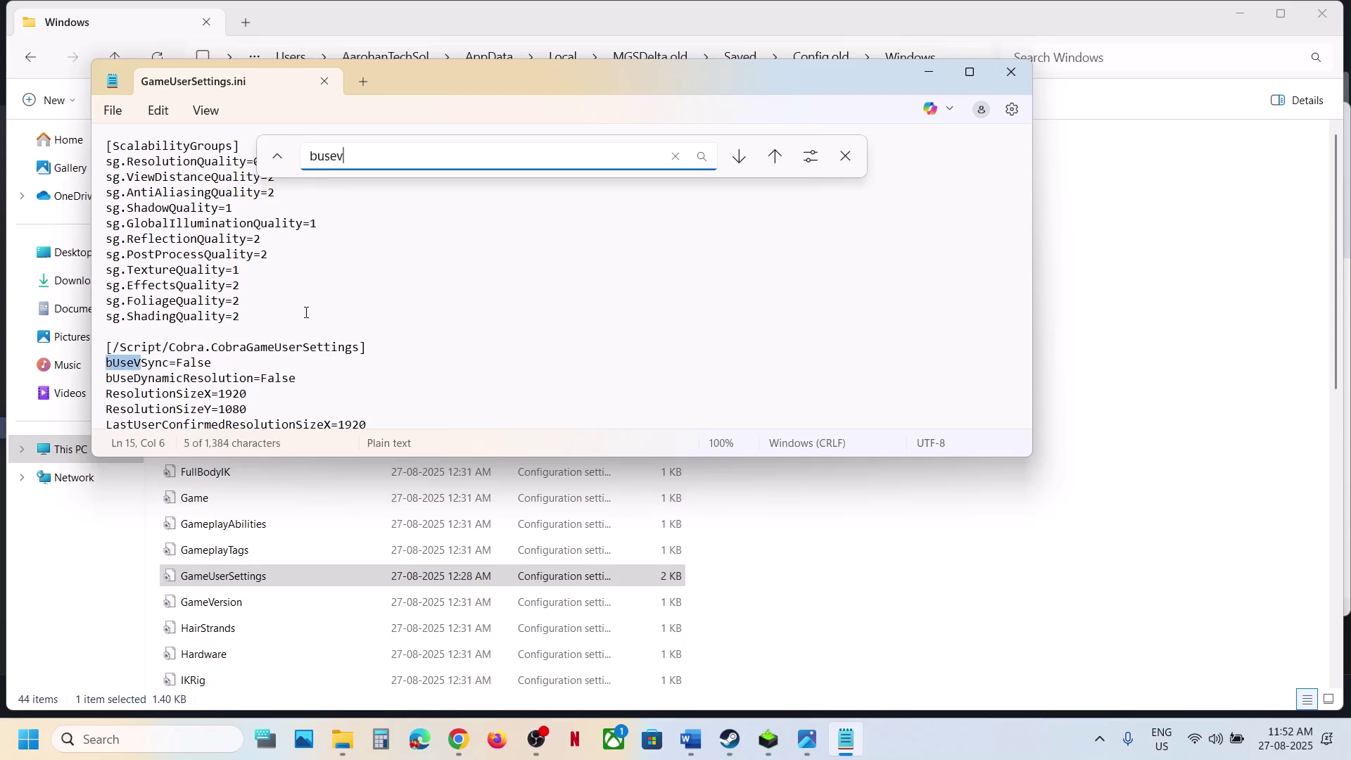
pyautogui.click(845, 162)
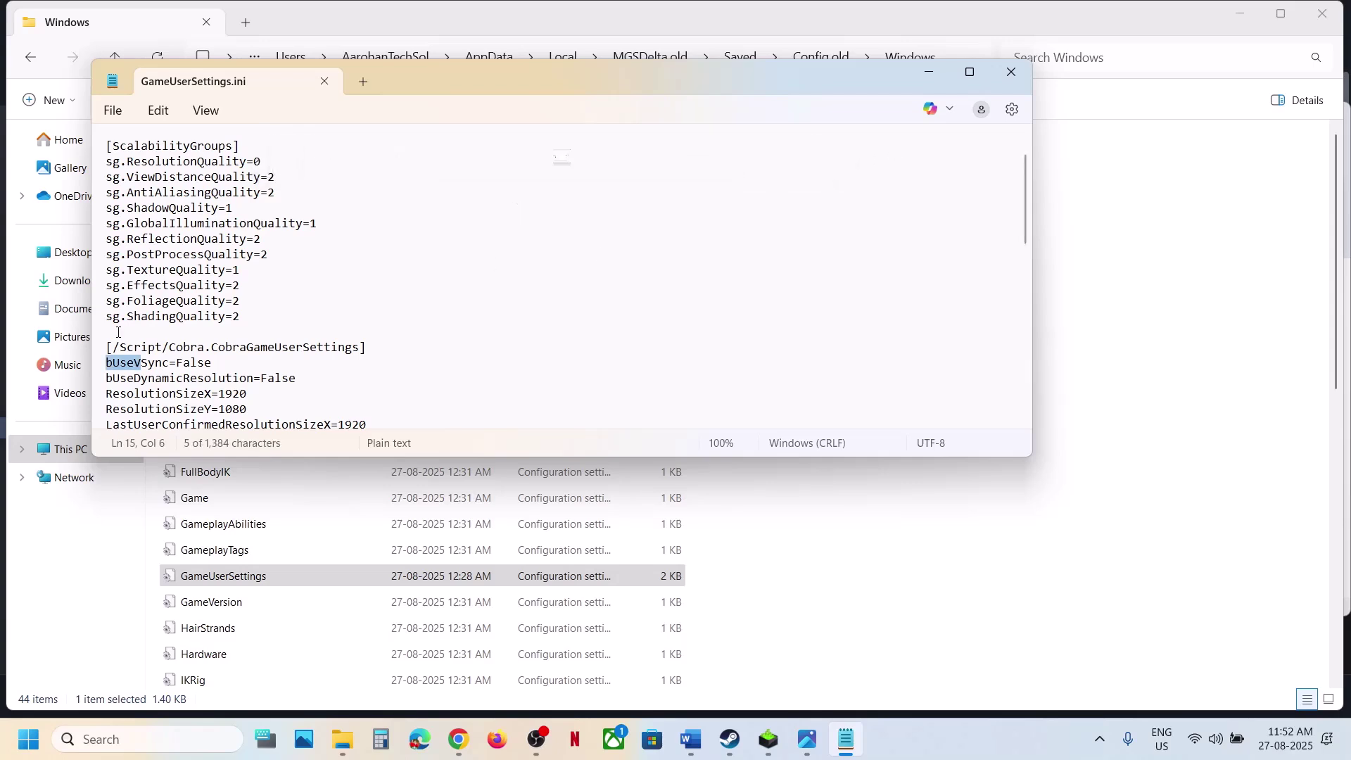
# Try setting bUseVSync to True in GameUserSettings.ini.
pyautogui.click(216, 364)
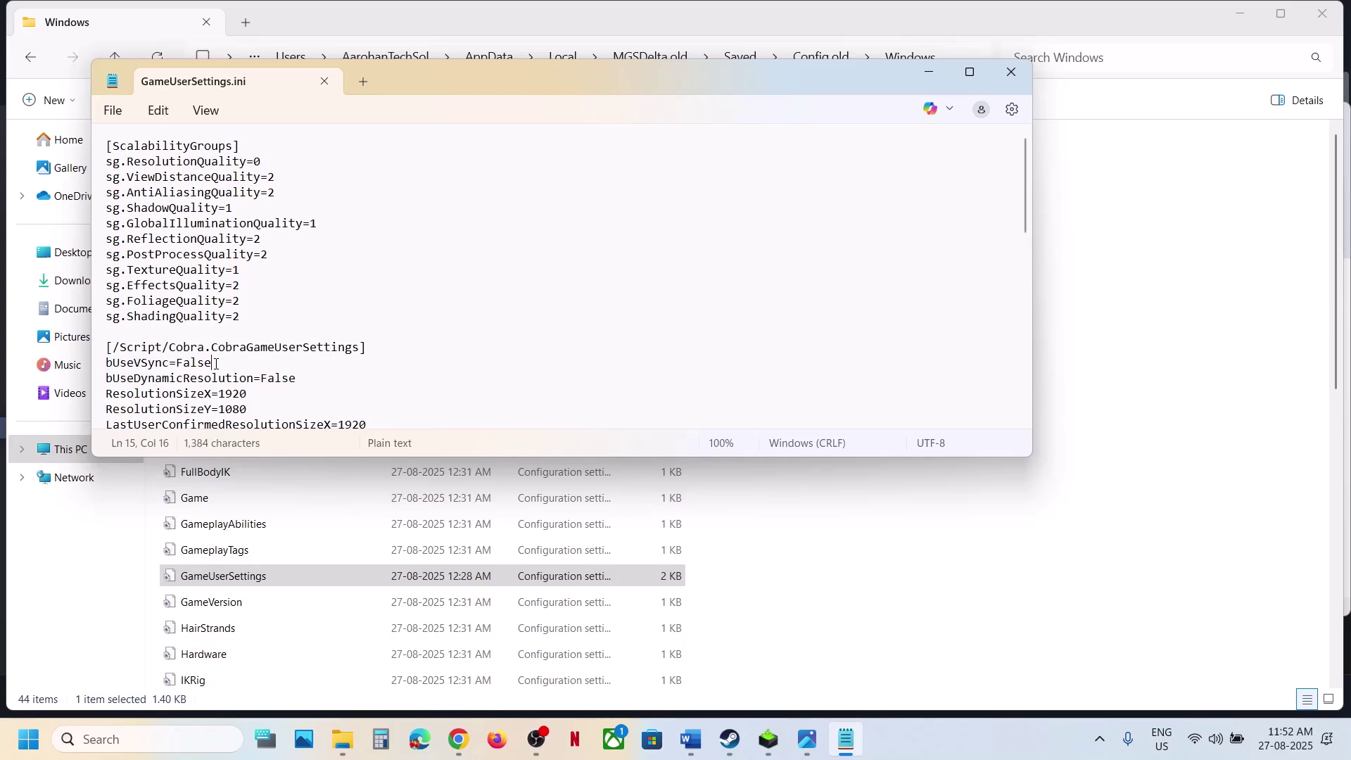
pyautogui.press('BackSpace')
pyautogui.press('BackSpace')
pyautogui.press('BackSpace')
pyautogui.write('True')
# Set bUseVSync back to False in GameUserSettings.ini and try to save the file.
pyautogui.press('BackSpace')
pyautogui.press('BackSpace')
pyautogui.press('BackSpace')
pyautogui.press('BackSpace')
pyautogui.write('Fa')
pyautogui.click(121, 113)
pyautogui.click(151, 285)
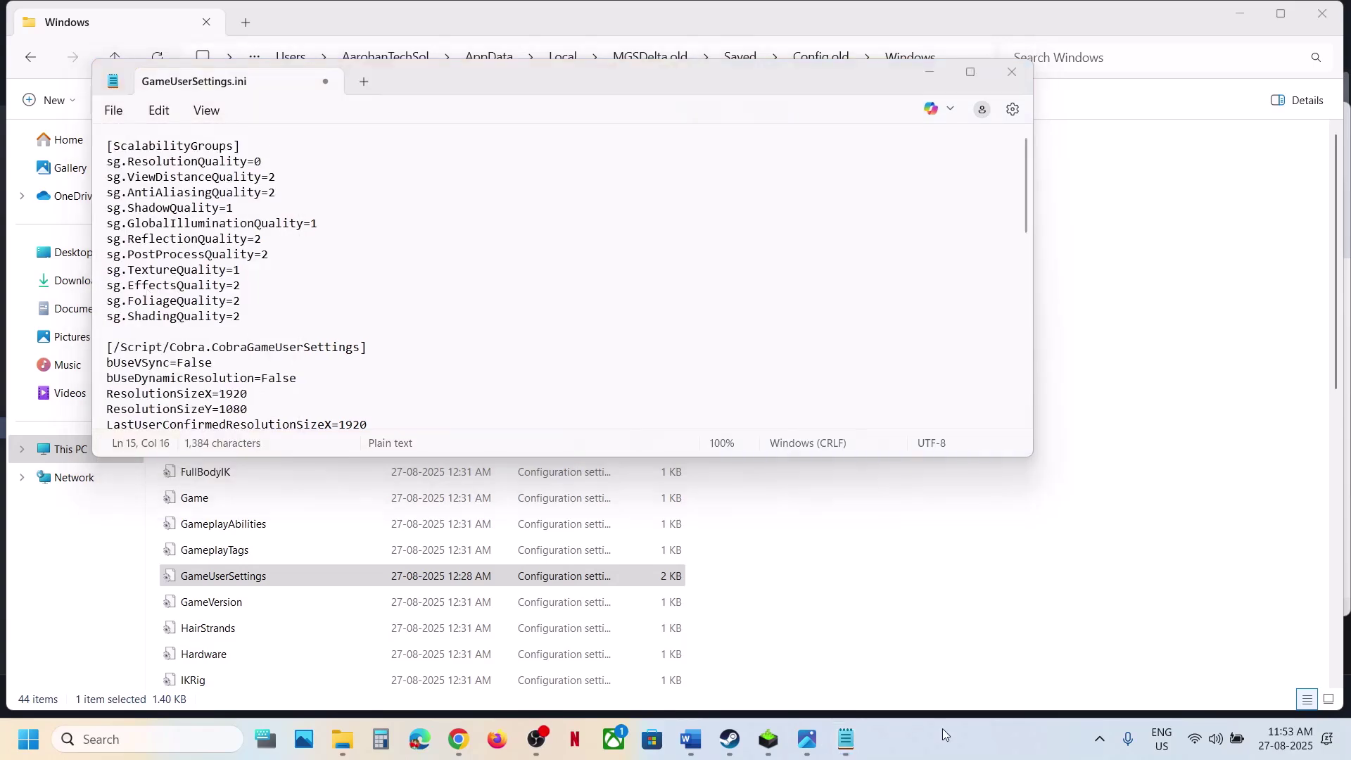
# Try setting bUseVSync to True in GameUserSettings.ini.
pyautogui.click(212, 363)
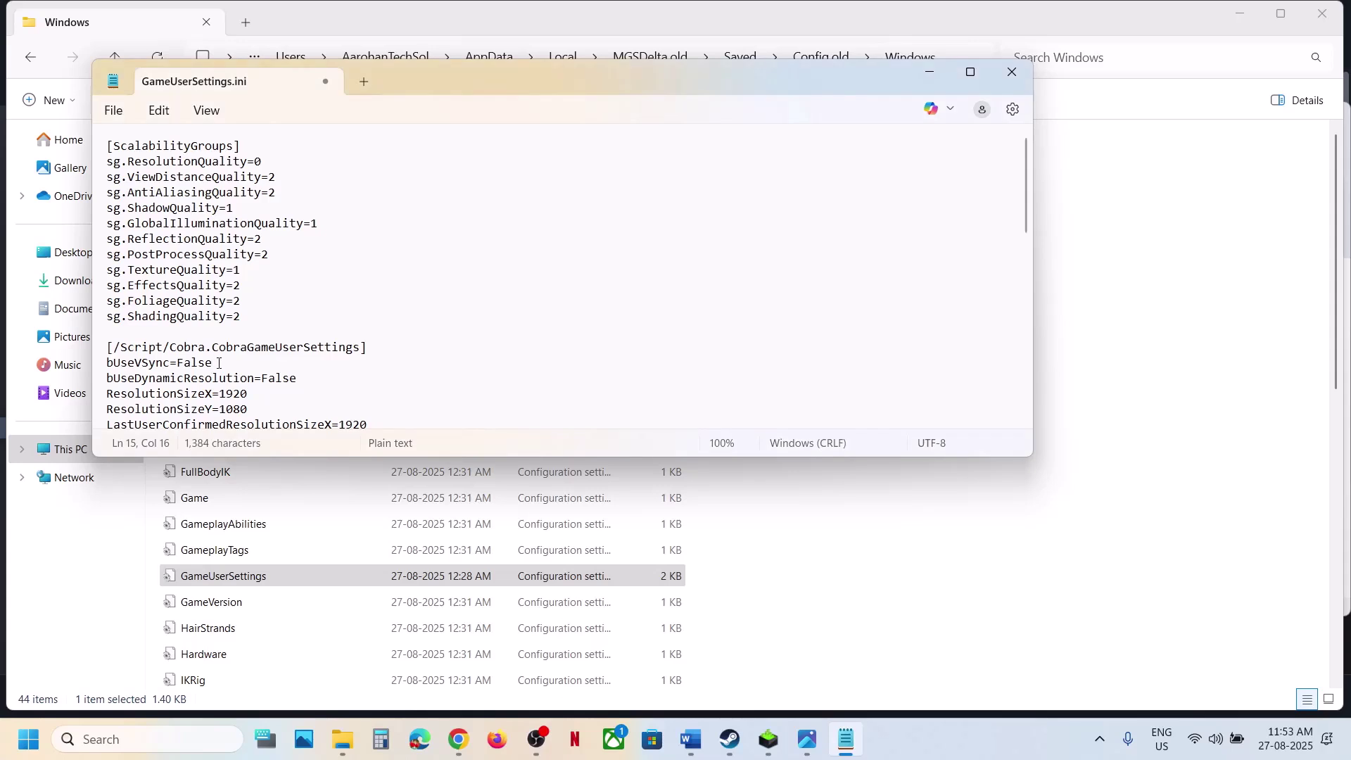
pyautogui.moveTo(219, 363); pyautogui.dragTo(186, 363)
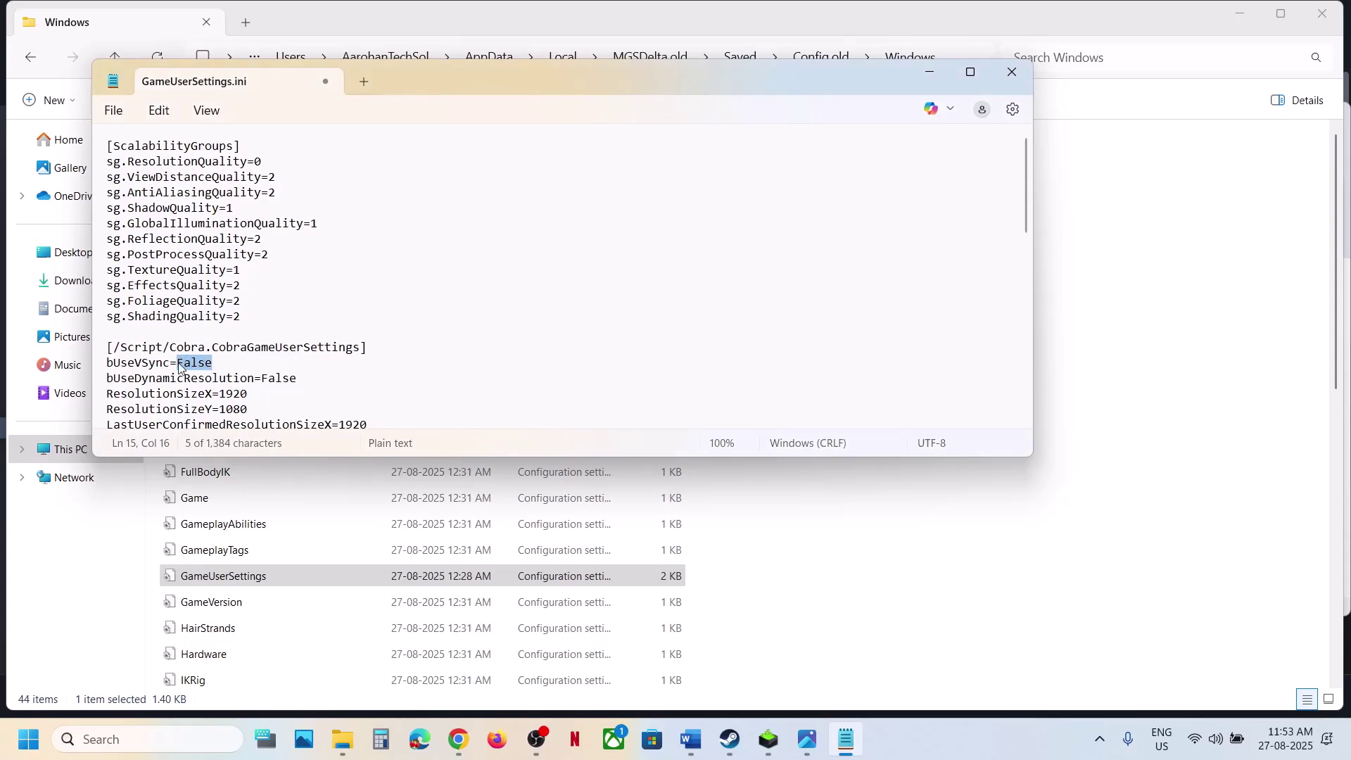
pyautogui.write('TRur')
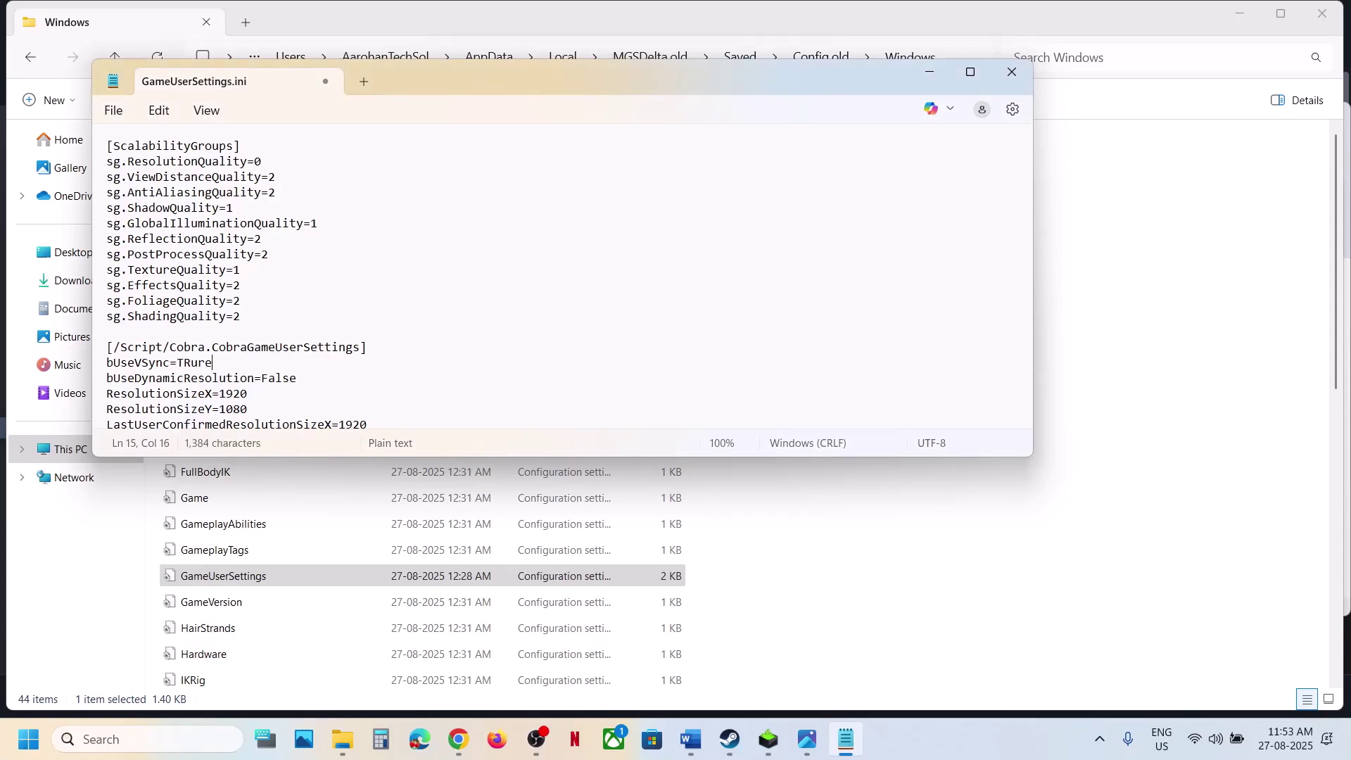
pyautogui.press('BackSpace')
pyautogui.press('BackSpace')
pyautogui.write('ru')
pyautogui.press('BackSpace')
# Set bUseVSync back to False, save GameUserSettings.ini and close it.
pyautogui.write('False')
pyautogui.click(112, 111)
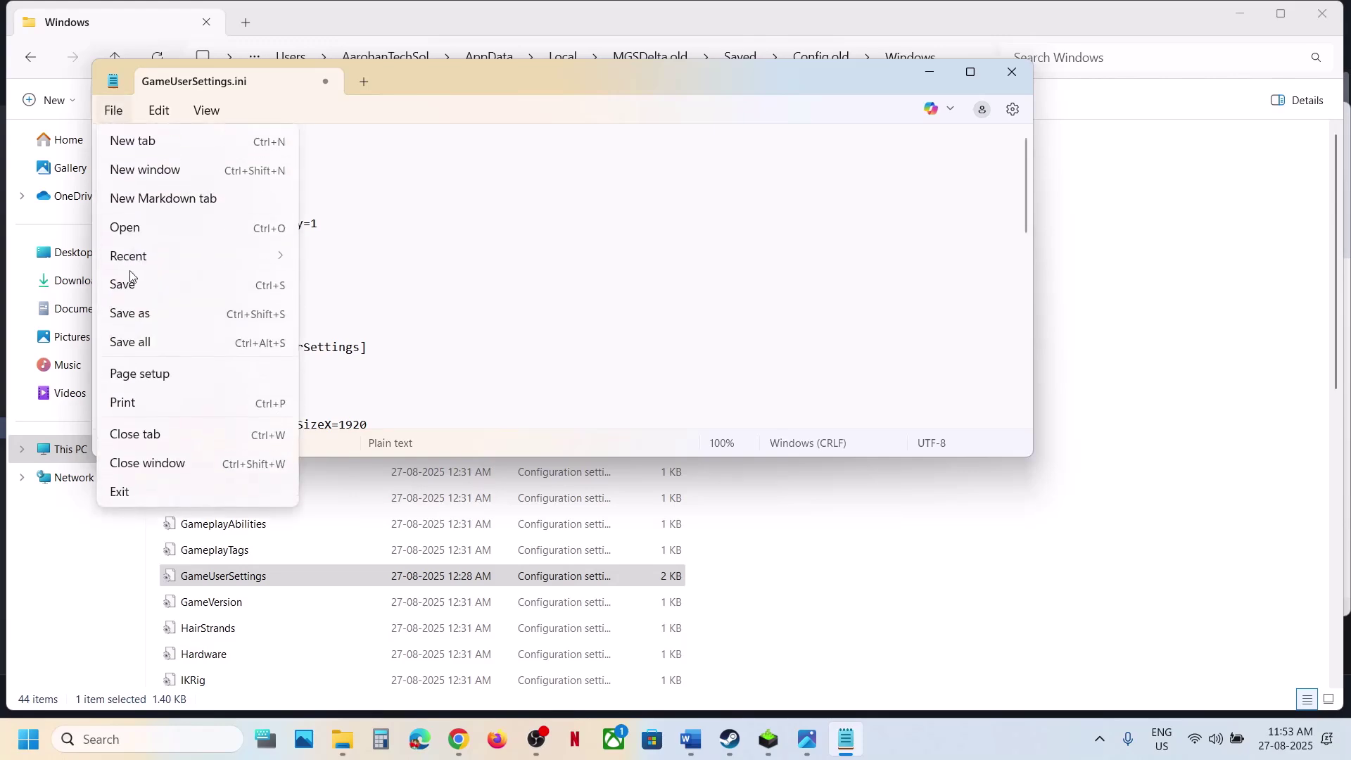
pyautogui.click(127, 291)
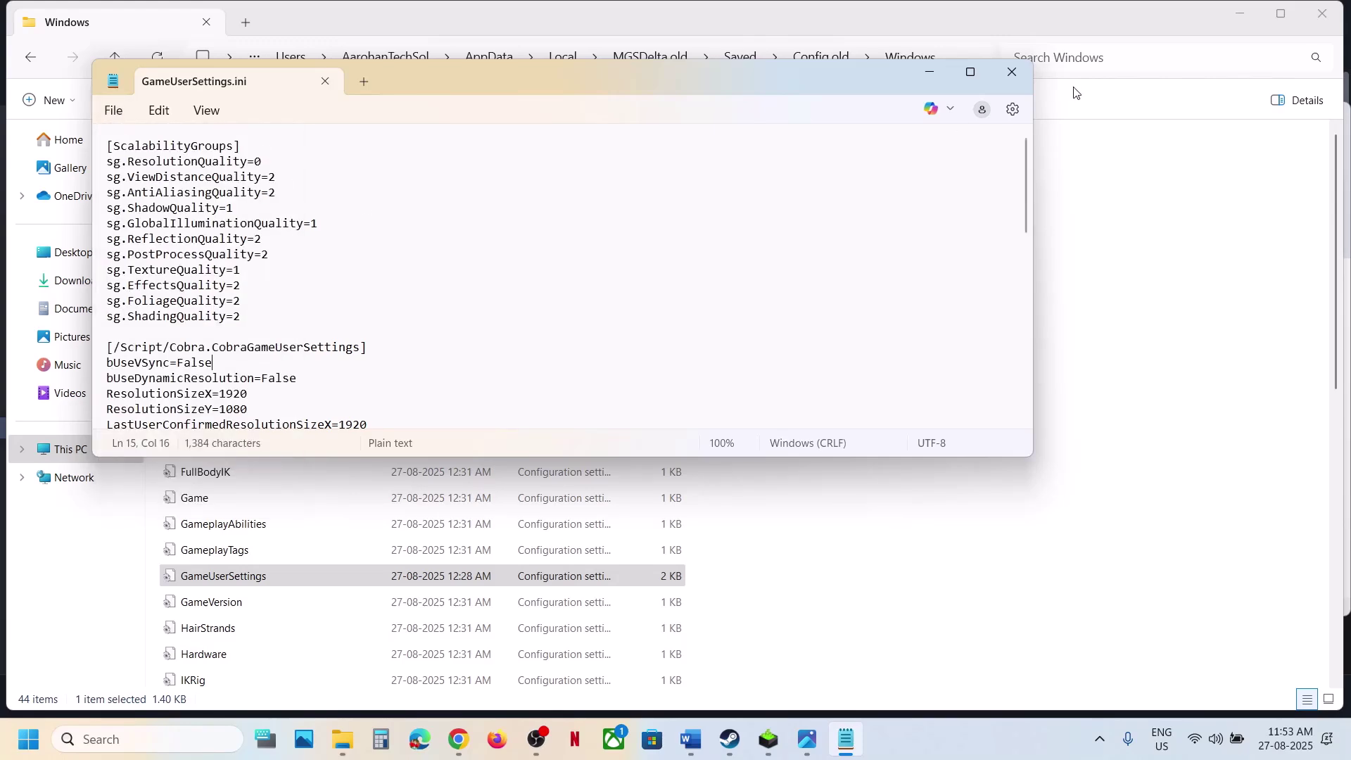
pyautogui.click(1012, 72)
# Make the GameUserSettings file read-only through its properties.
pyautogui.rightClick(234, 579)
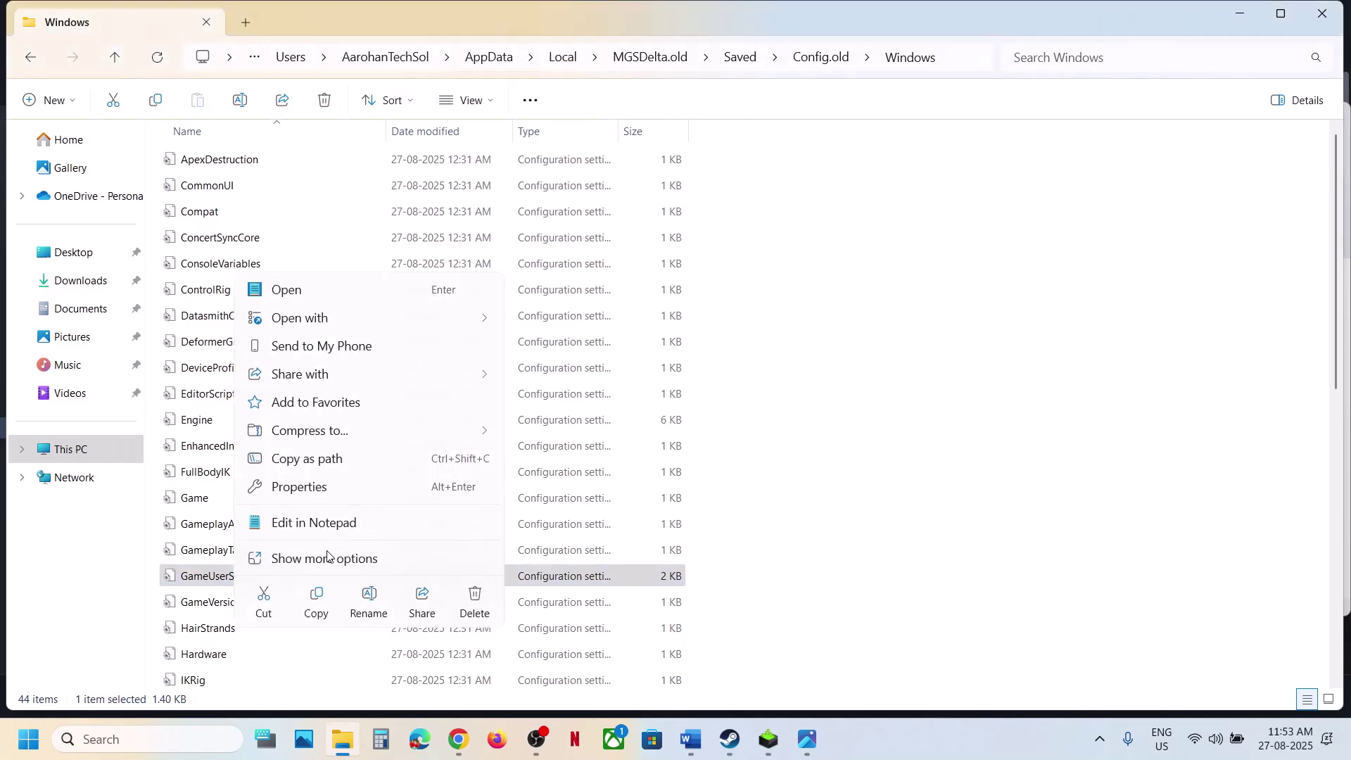
pyautogui.click(310, 495)
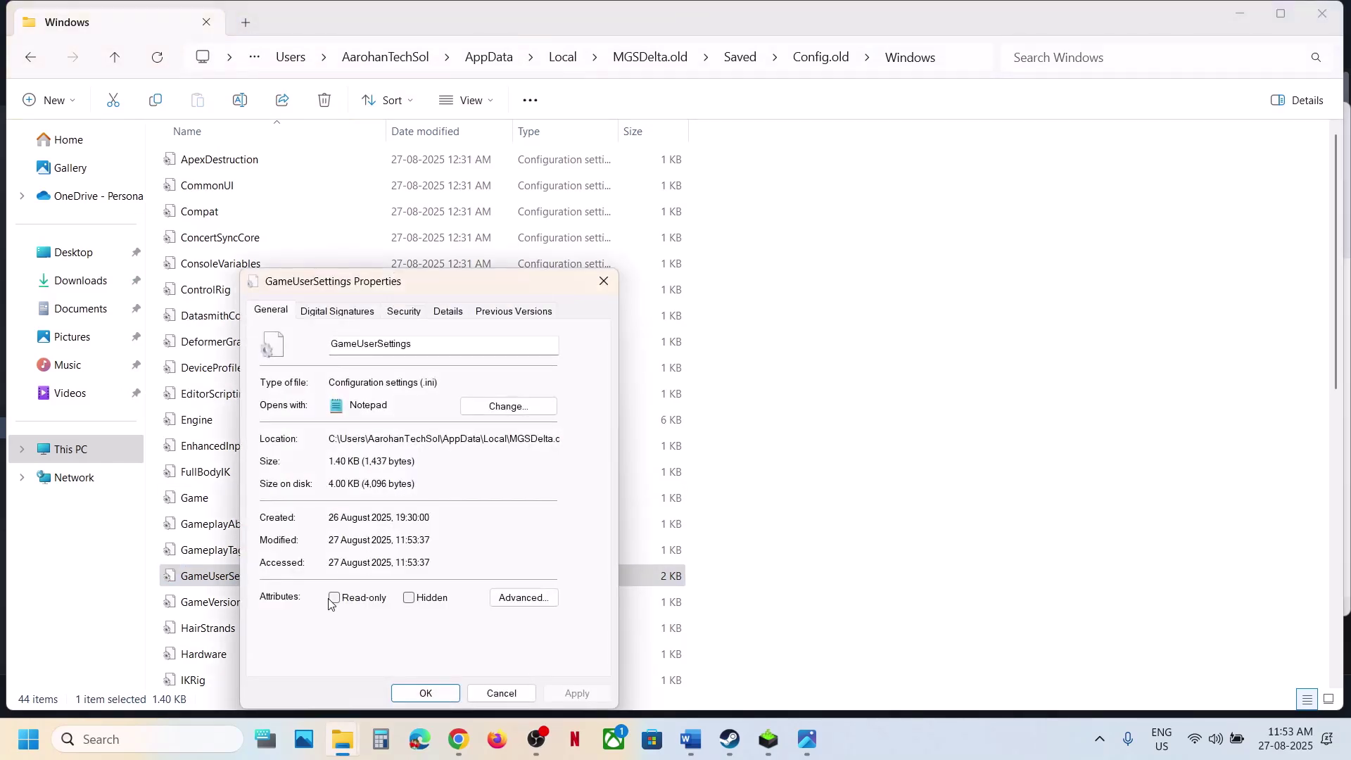
pyautogui.click(566, 693)
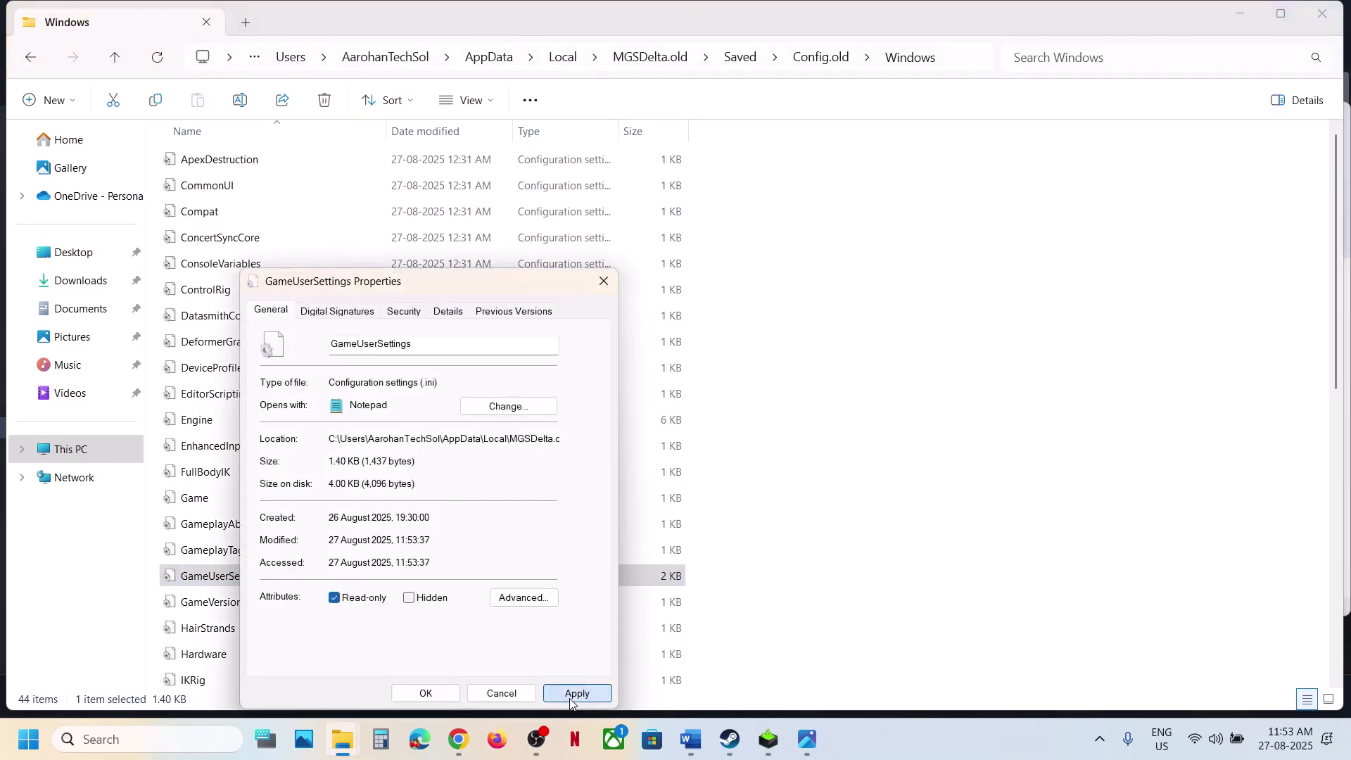
pyautogui.click(429, 694)
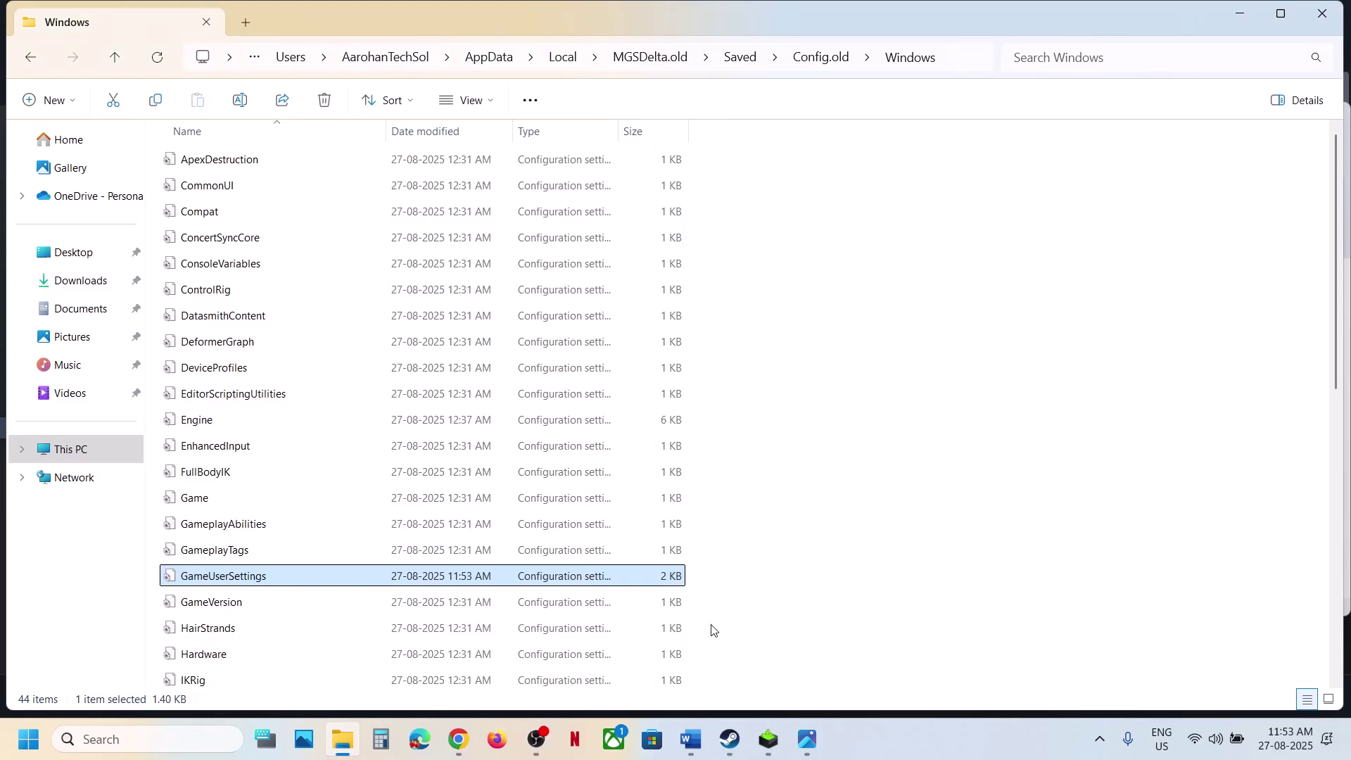
# Switch to the Word document and highlight the Step 7 instruction on enabling V Sync in Nvidia Control Panel.
pyautogui.click(730, 738)
pyautogui.click(703, 742)
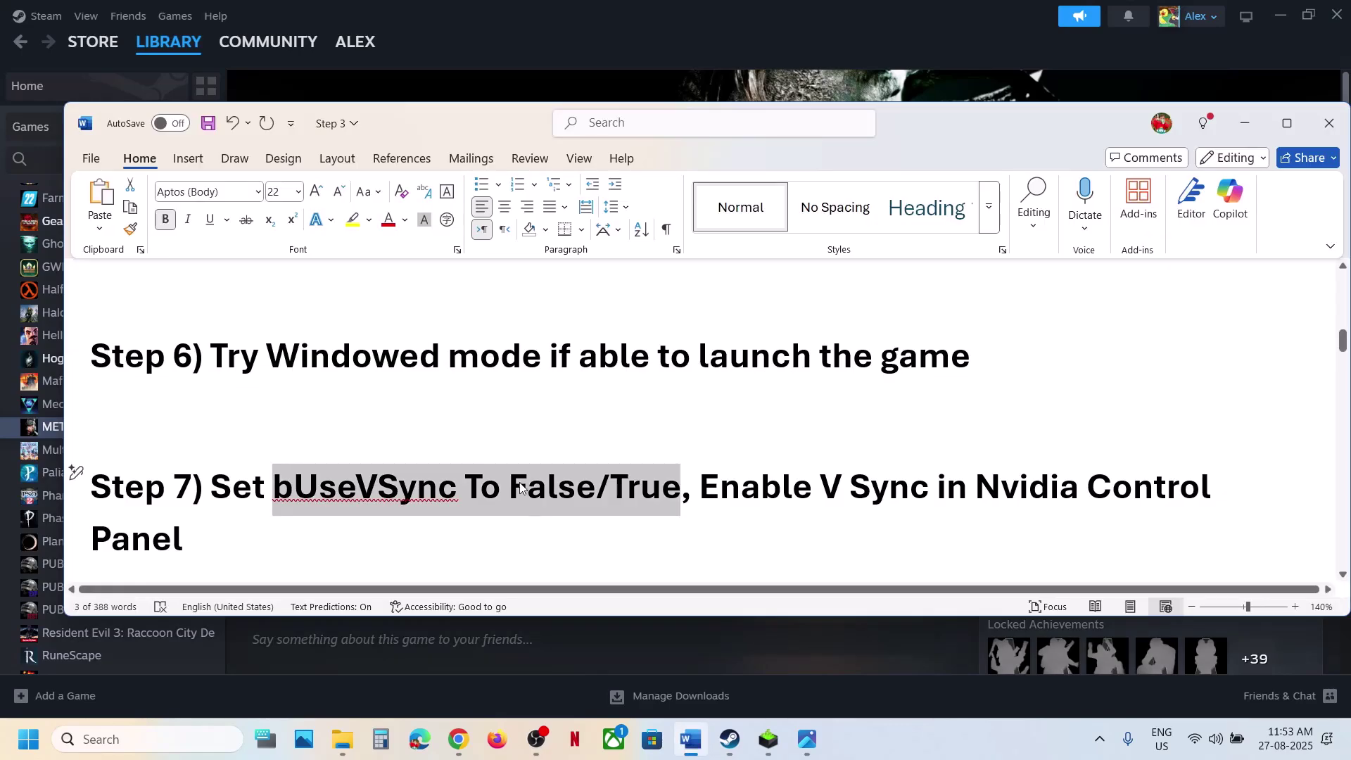
pyautogui.moveTo(751, 493); pyautogui.dragTo(1040, 528)
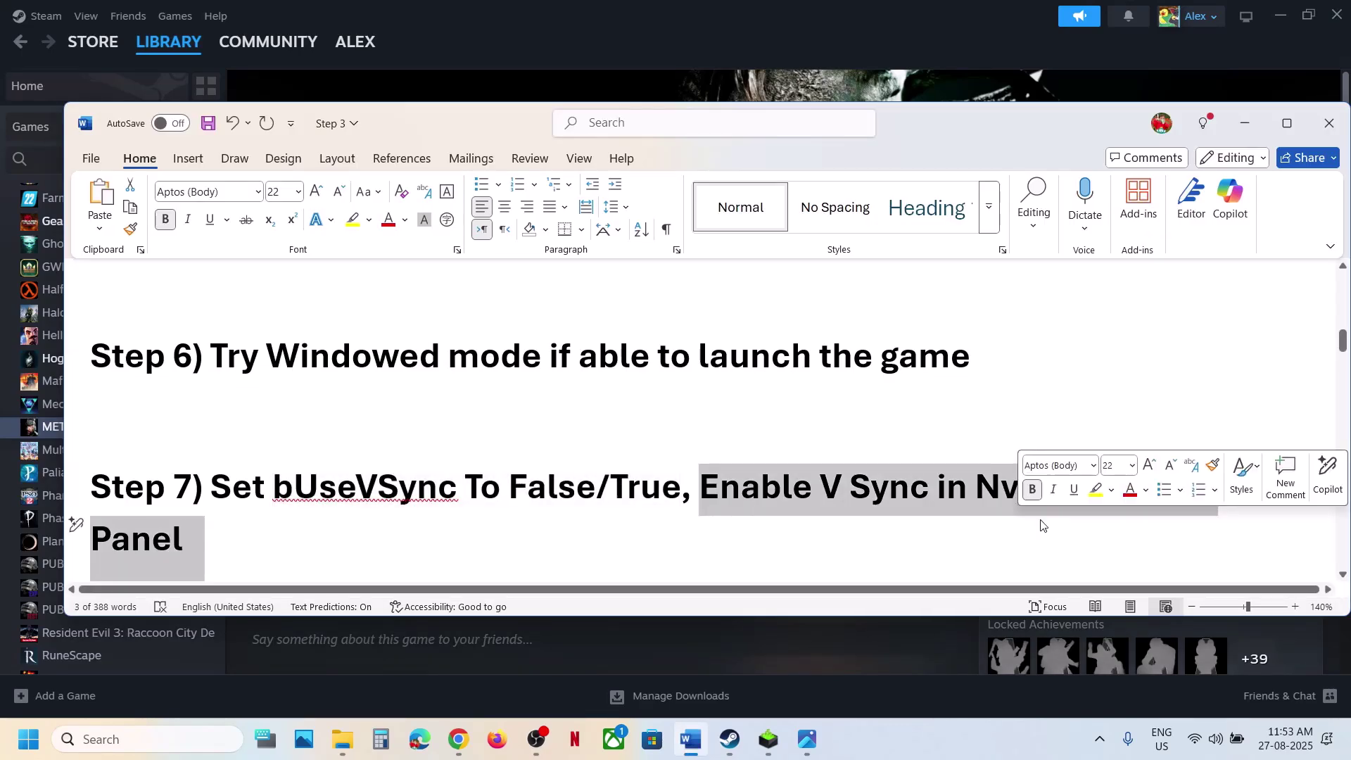
# Open NVIDIA Control Panel and show the per-program settings for managing 3D settings.
pyautogui.click(109, 741)
pyautogui.write('nvidia')
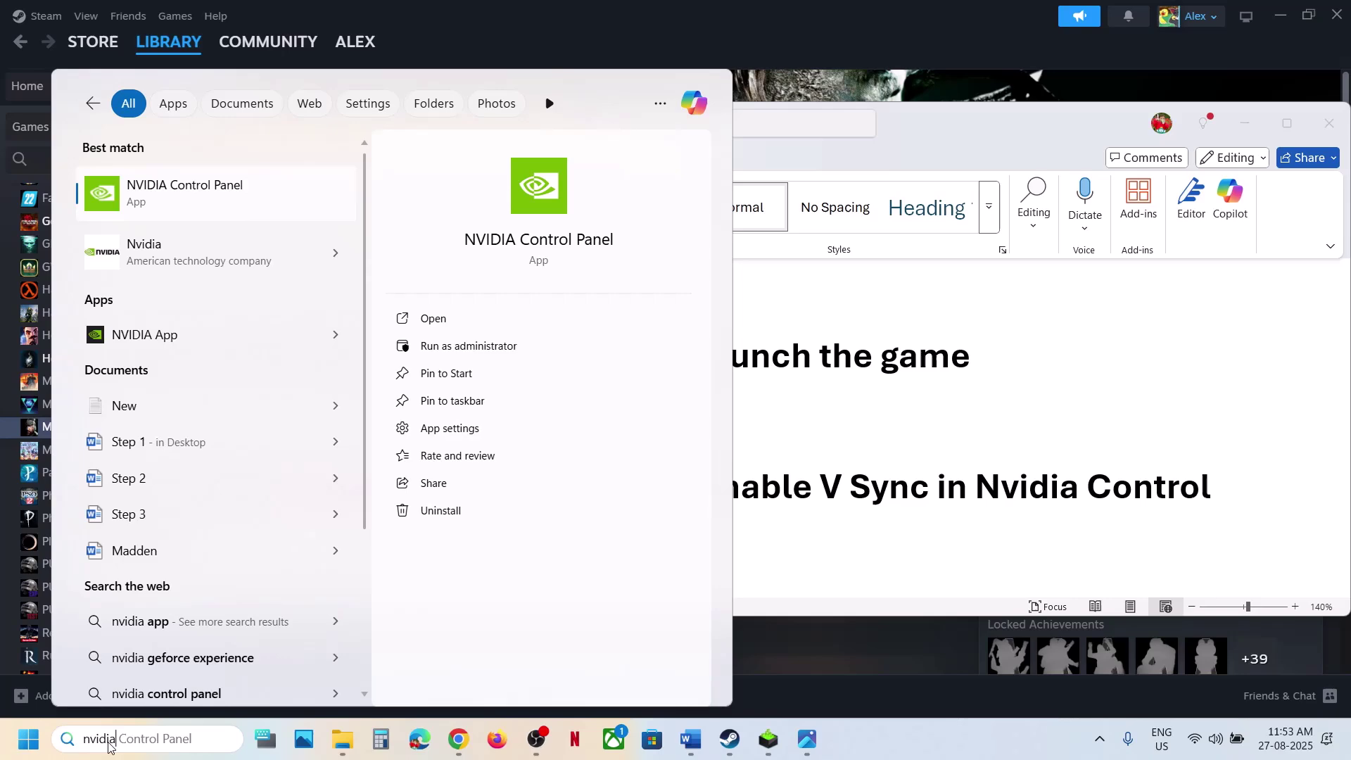
pyautogui.press('Return')
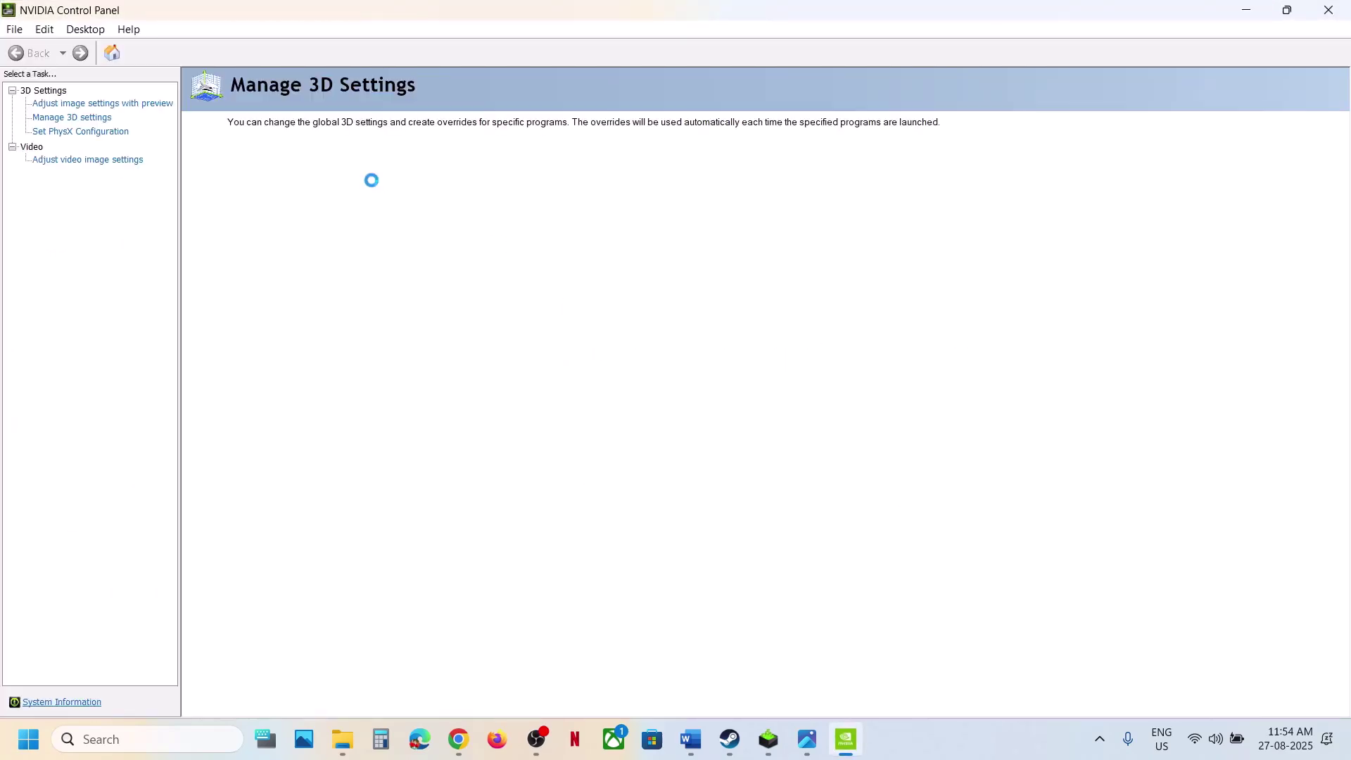
pyautogui.click(81, 118)
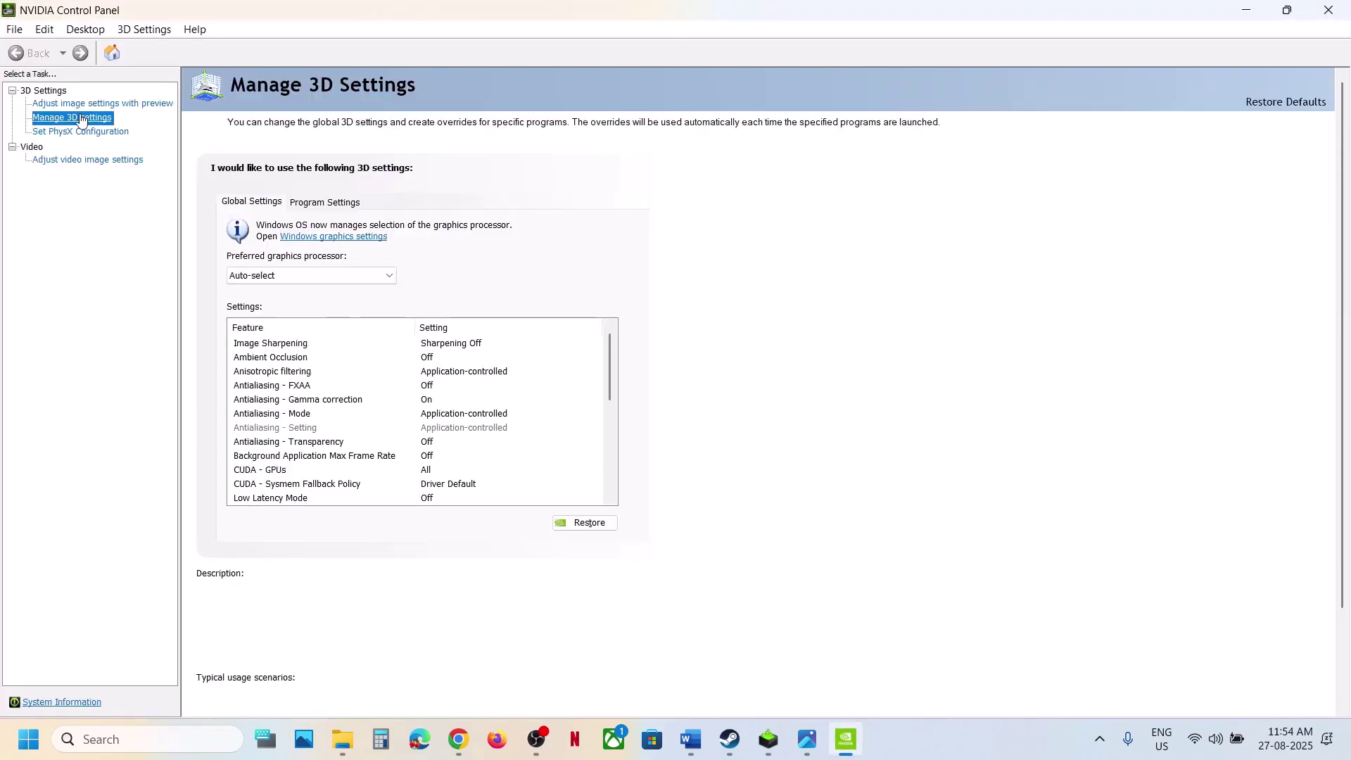
pyautogui.click(67, 120)
pyautogui.click(324, 202)
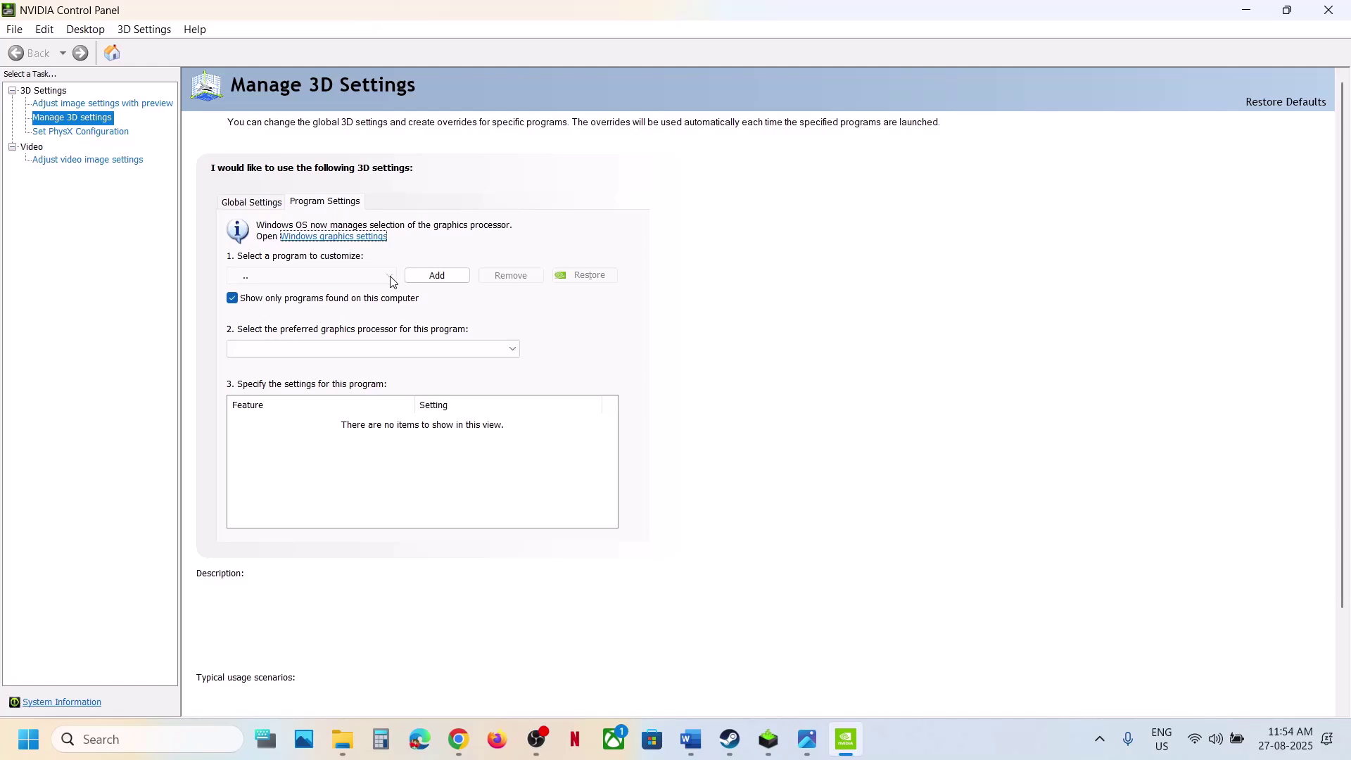
# Start adding a program to customize and browse for its executable in Program Files (x86) on the C: drive.
pyautogui.click(426, 284)
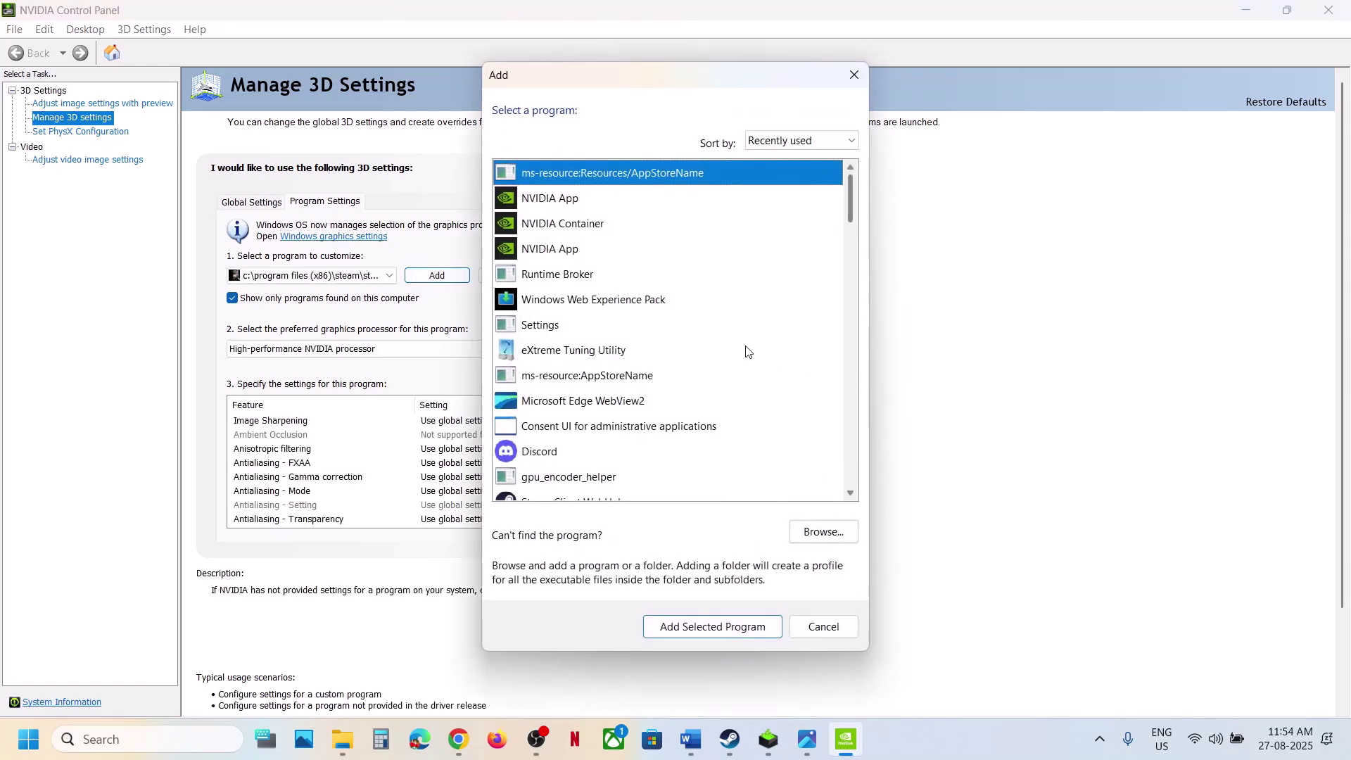
pyautogui.scroll(-3, 619, 389)
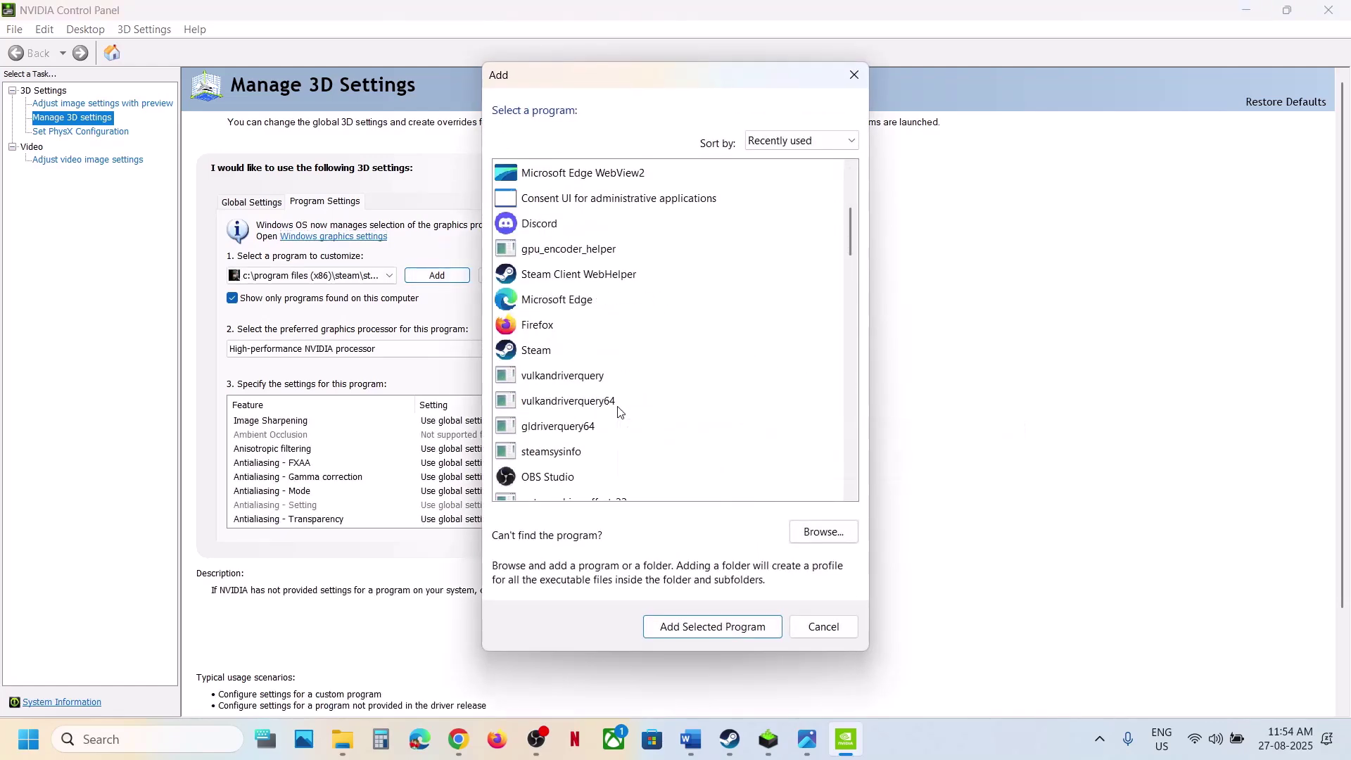
pyautogui.scroll(-12, 620, 388)
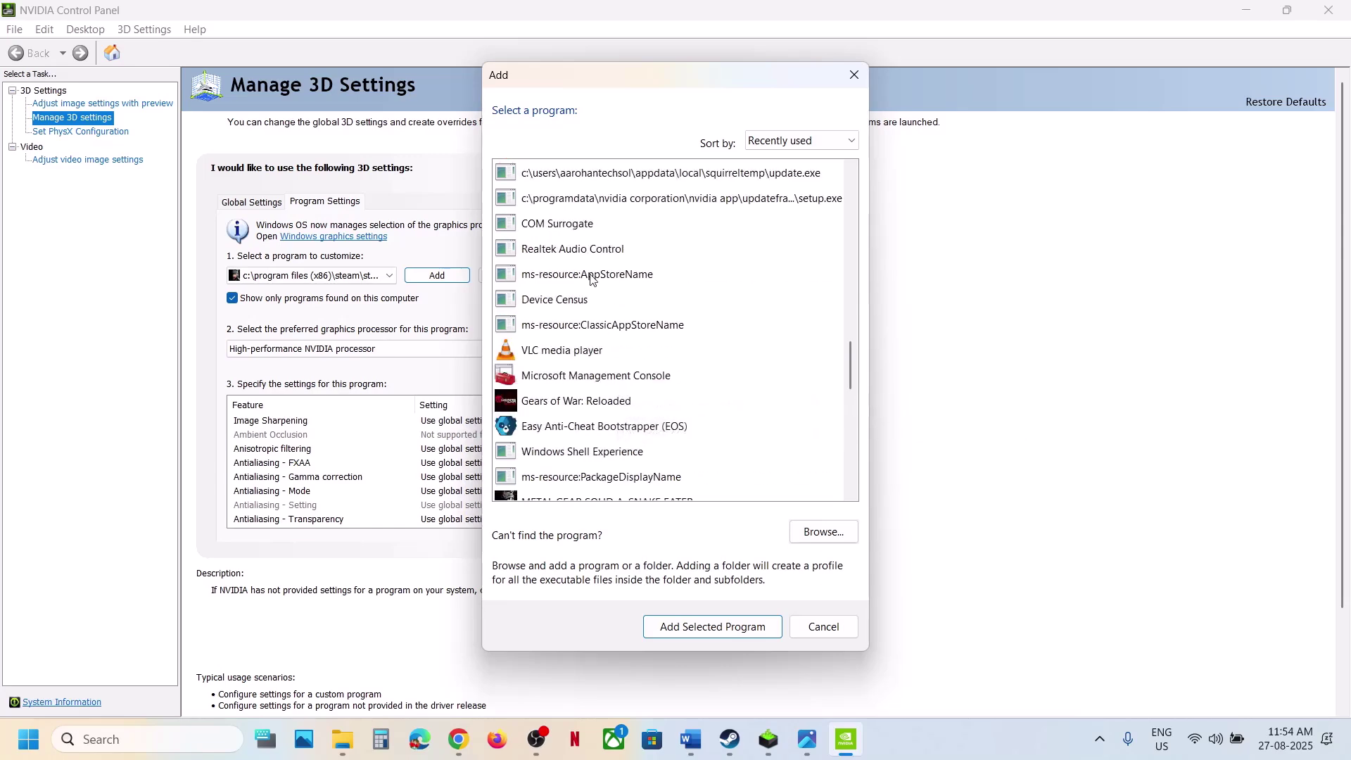
pyautogui.scroll(-3, 613, 376)
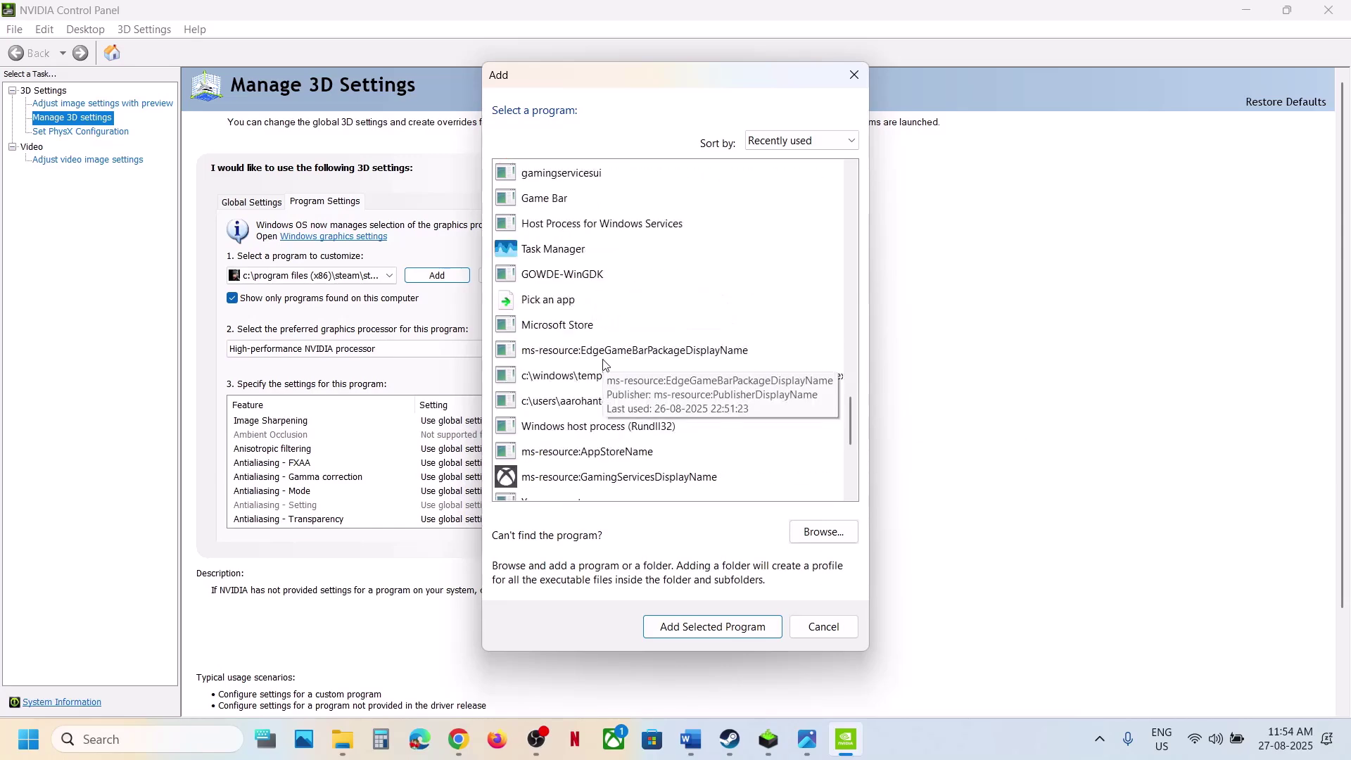
pyautogui.click(823, 532)
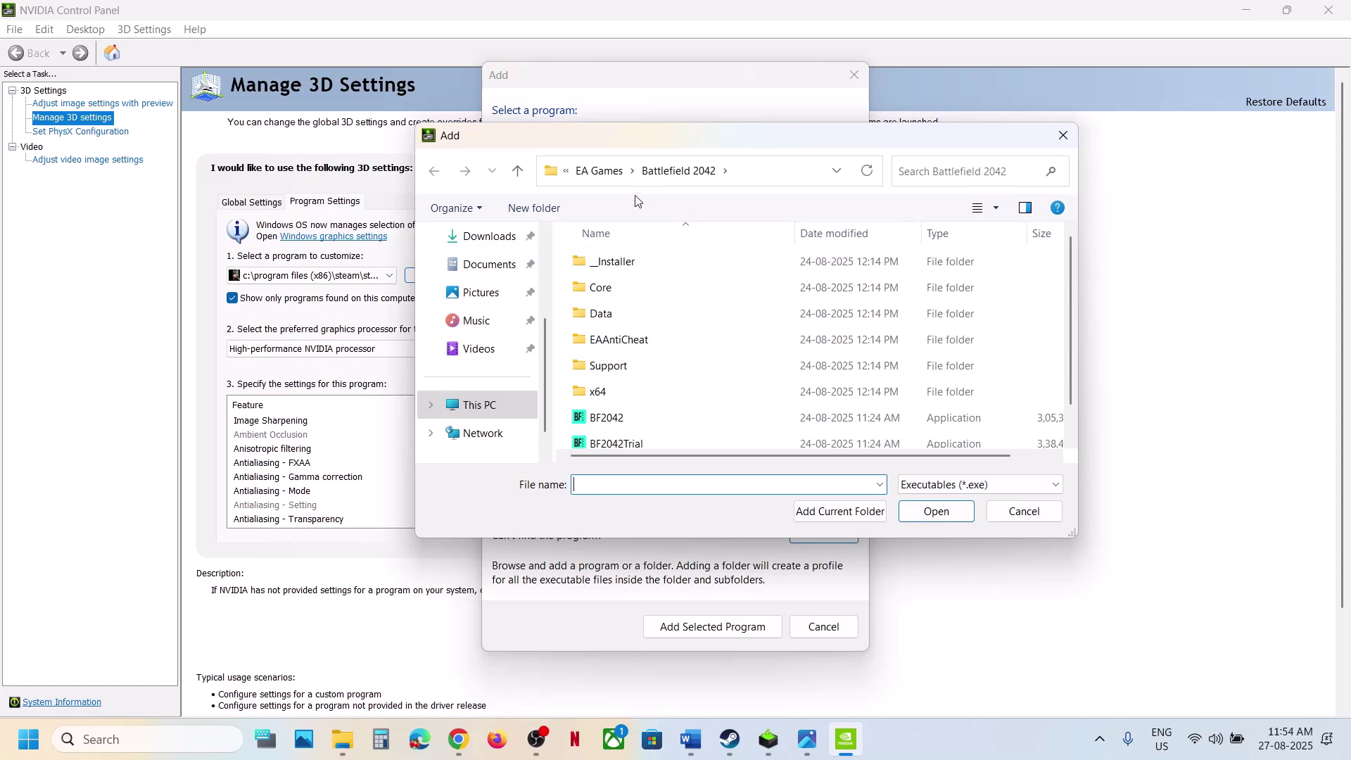
pyautogui.click(475, 406)
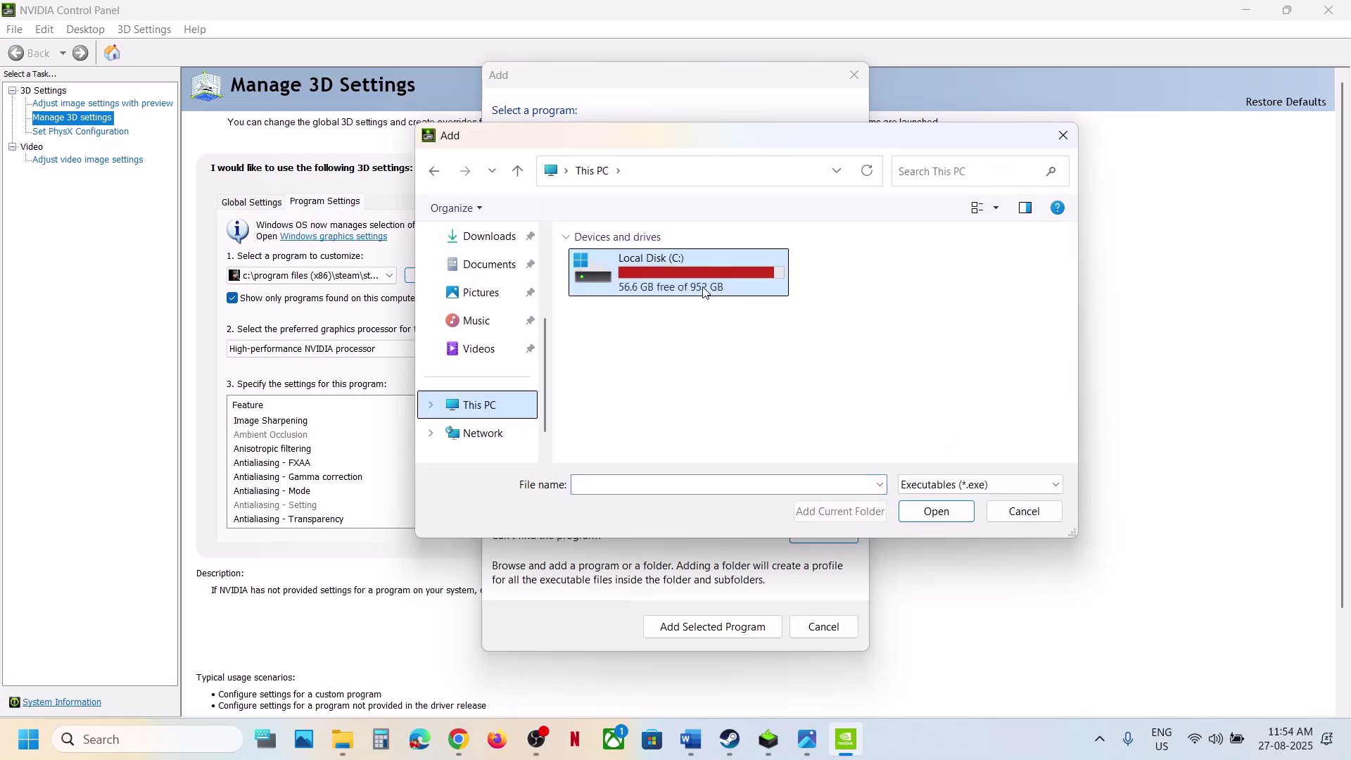
pyautogui.doubleClick(705, 291)
pyautogui.scroll(-1, 688, 359)
pyautogui.doubleClick(673, 337)
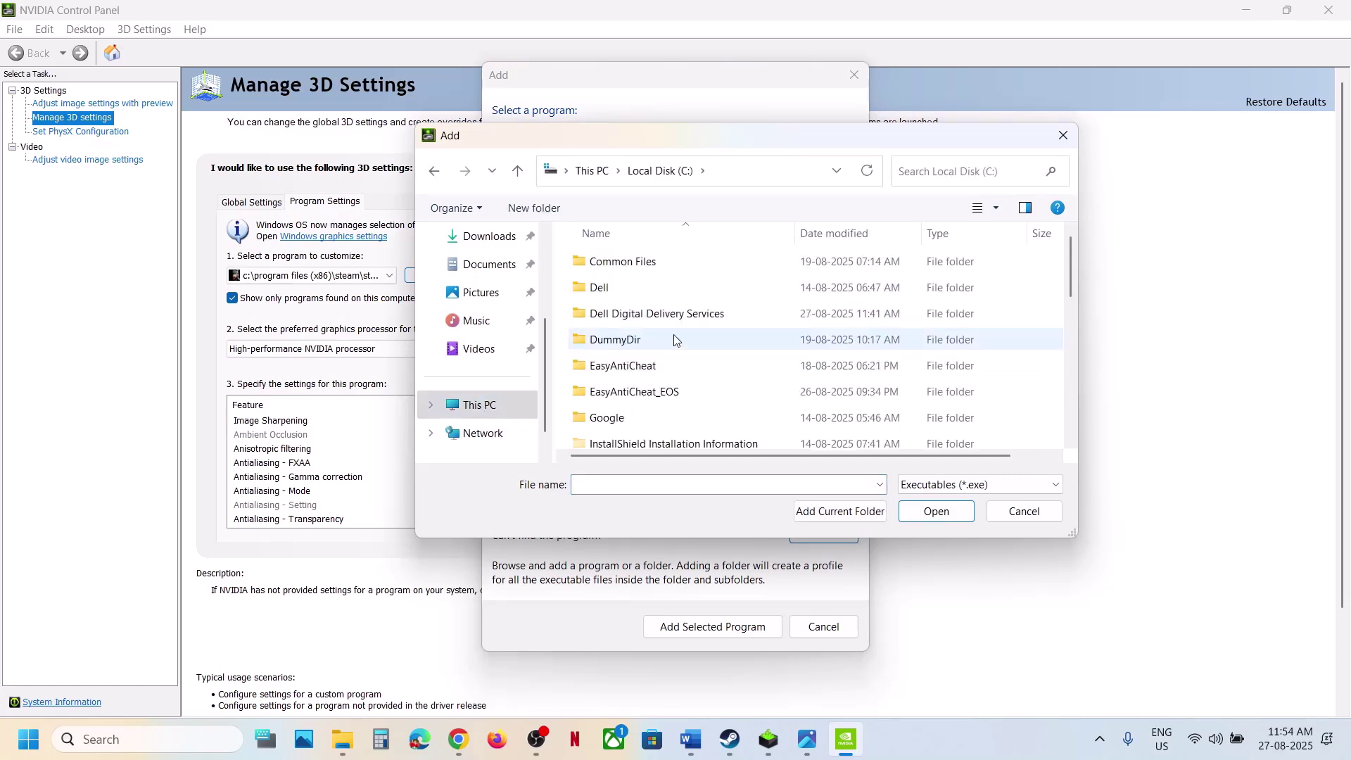
# Go to the common folder inside Steam's steamapps folder to find the game's files.
pyautogui.scroll(-4, 662, 343)
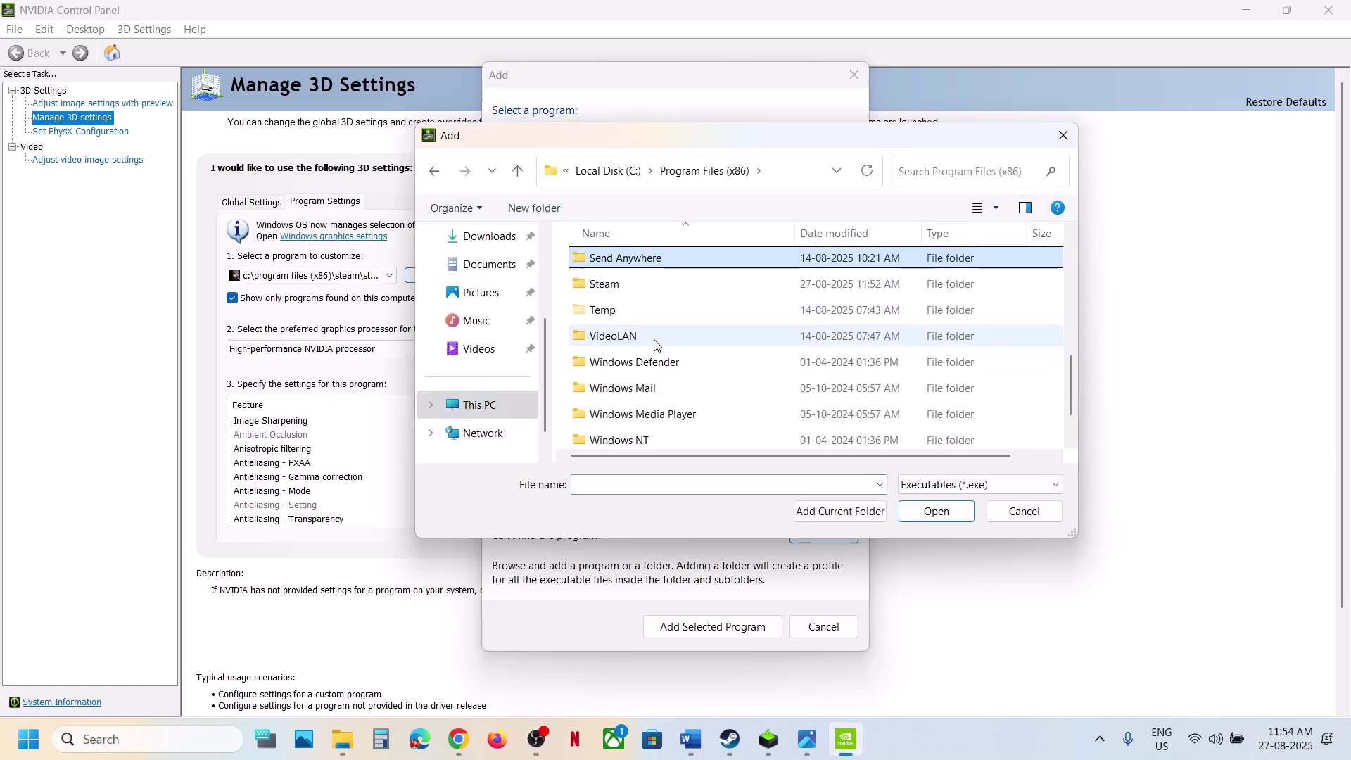
pyautogui.doubleClick(613, 284)
pyautogui.press('s')
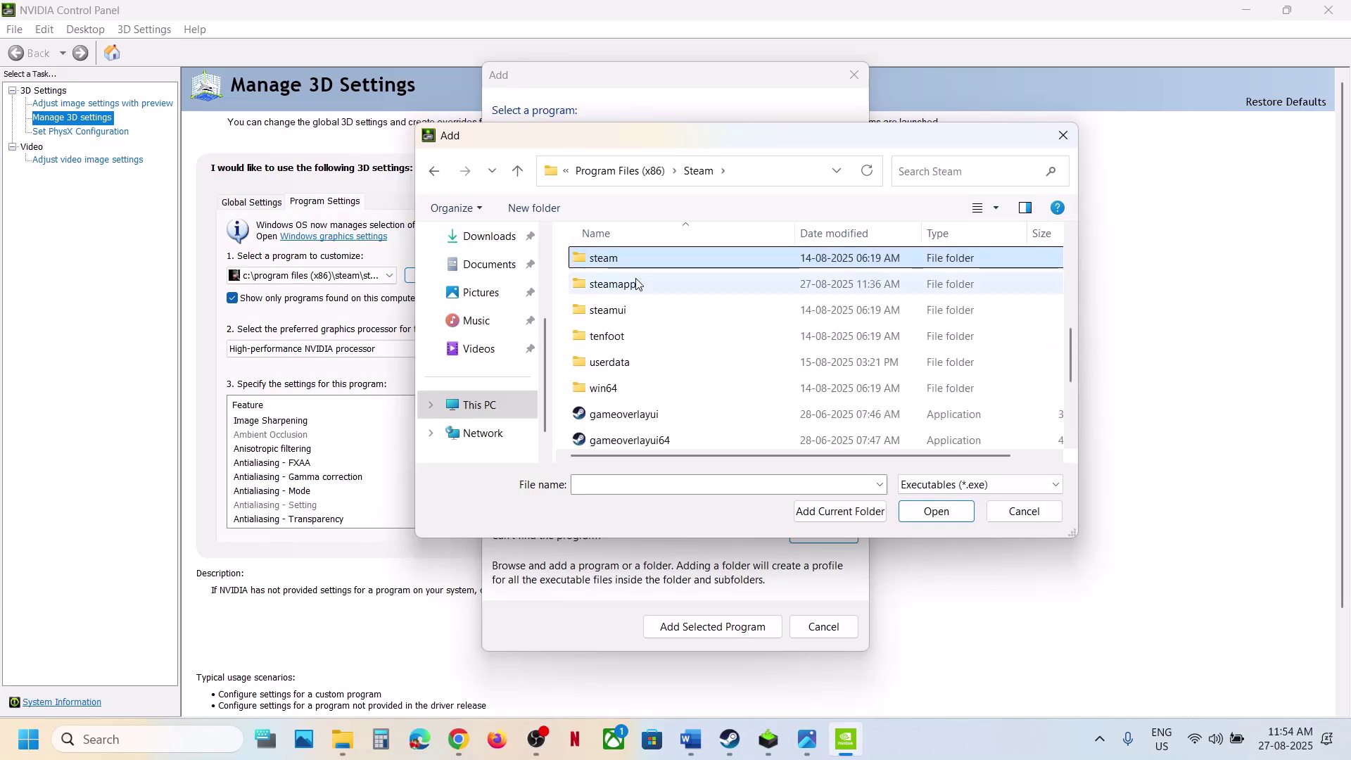
pyautogui.doubleClick(615, 284)
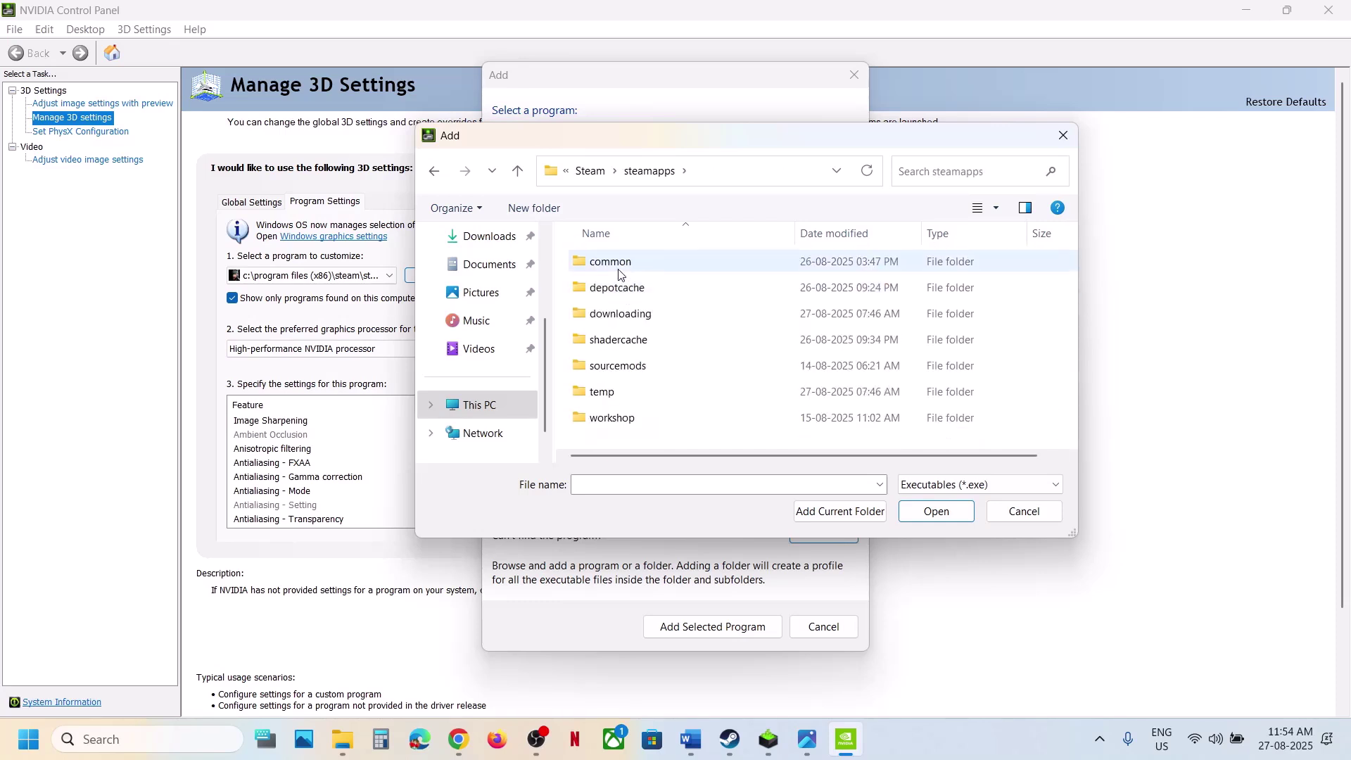
pyautogui.doubleClick(619, 263)
pyautogui.scroll(-1, 647, 337)
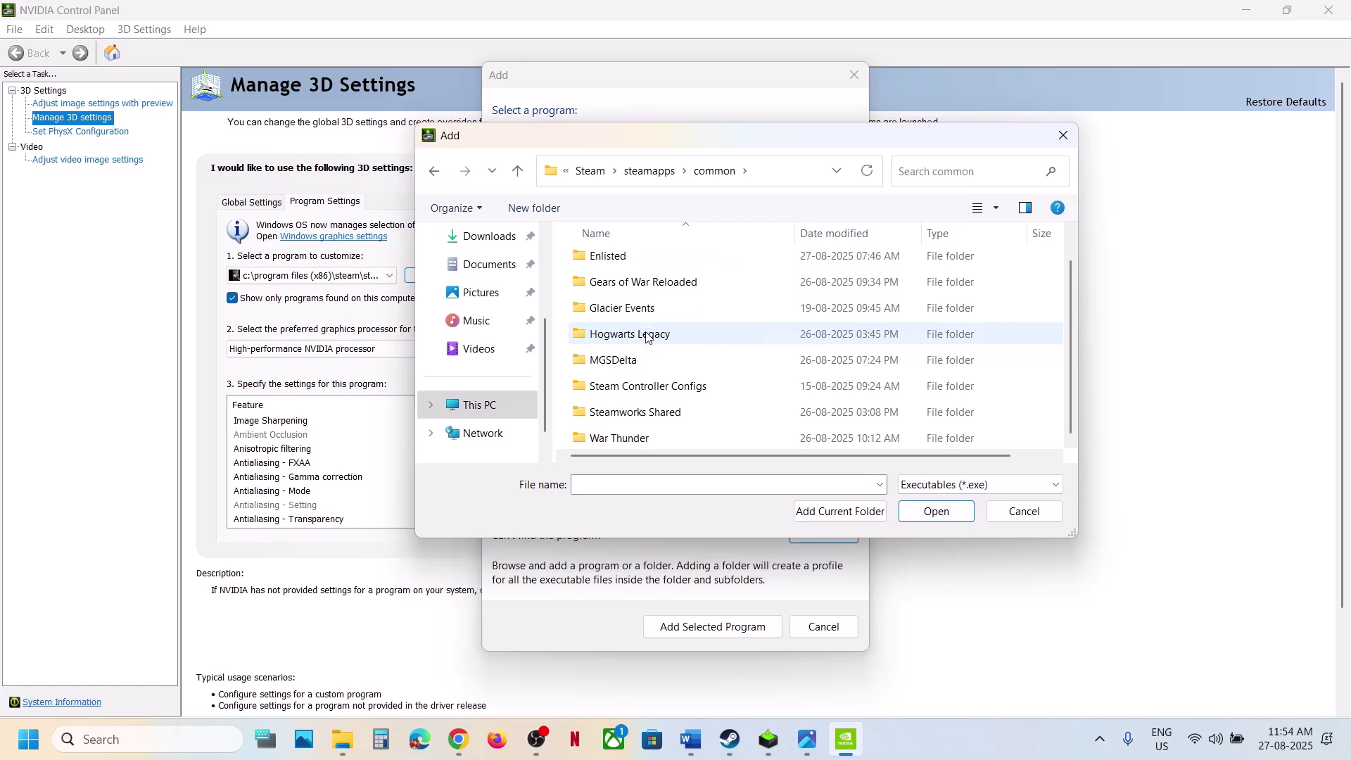
# Add the Nightmare-Win64-Shipping executable from MGSDelta, MGSDelta_Nightmare, Binaries, Win64 as a program to customize.
pyautogui.doubleClick(623, 361)
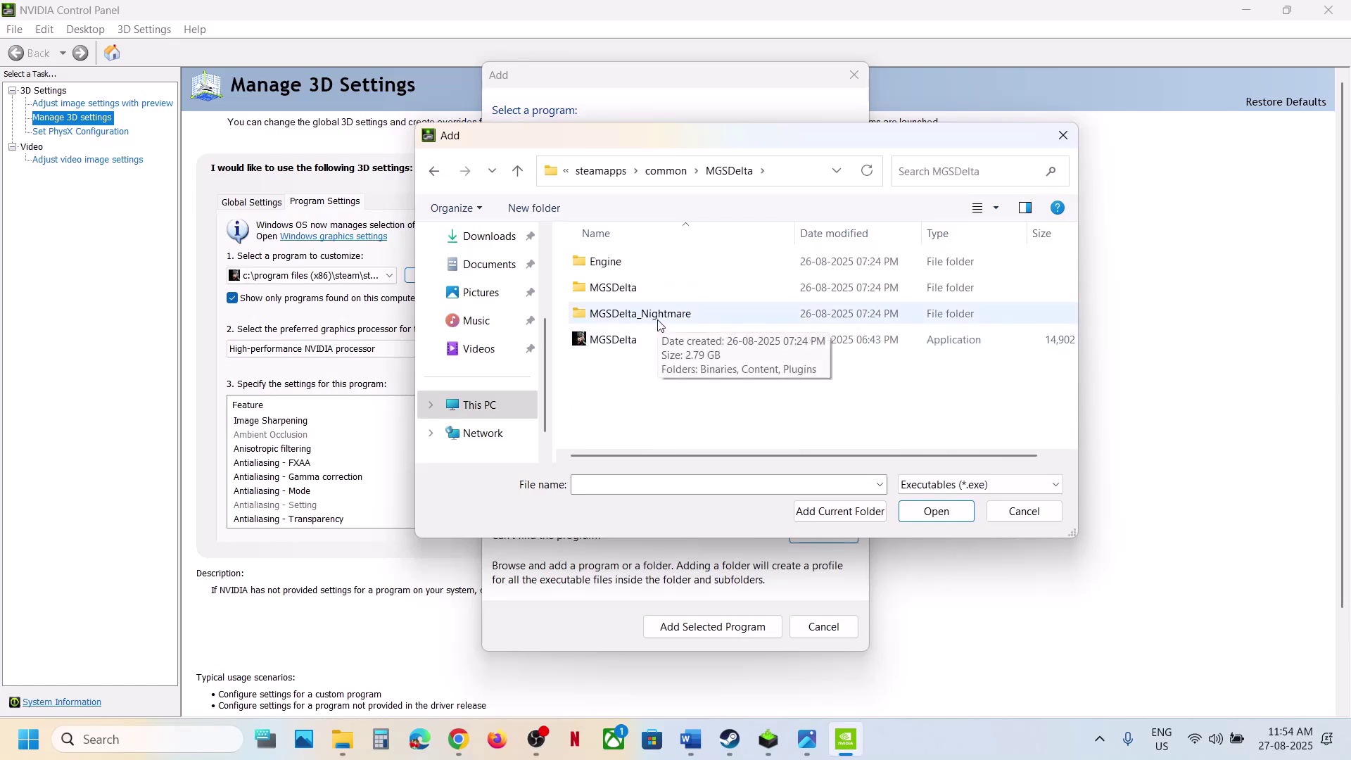
pyautogui.doubleClick(619, 314)
pyautogui.doubleClick(609, 262)
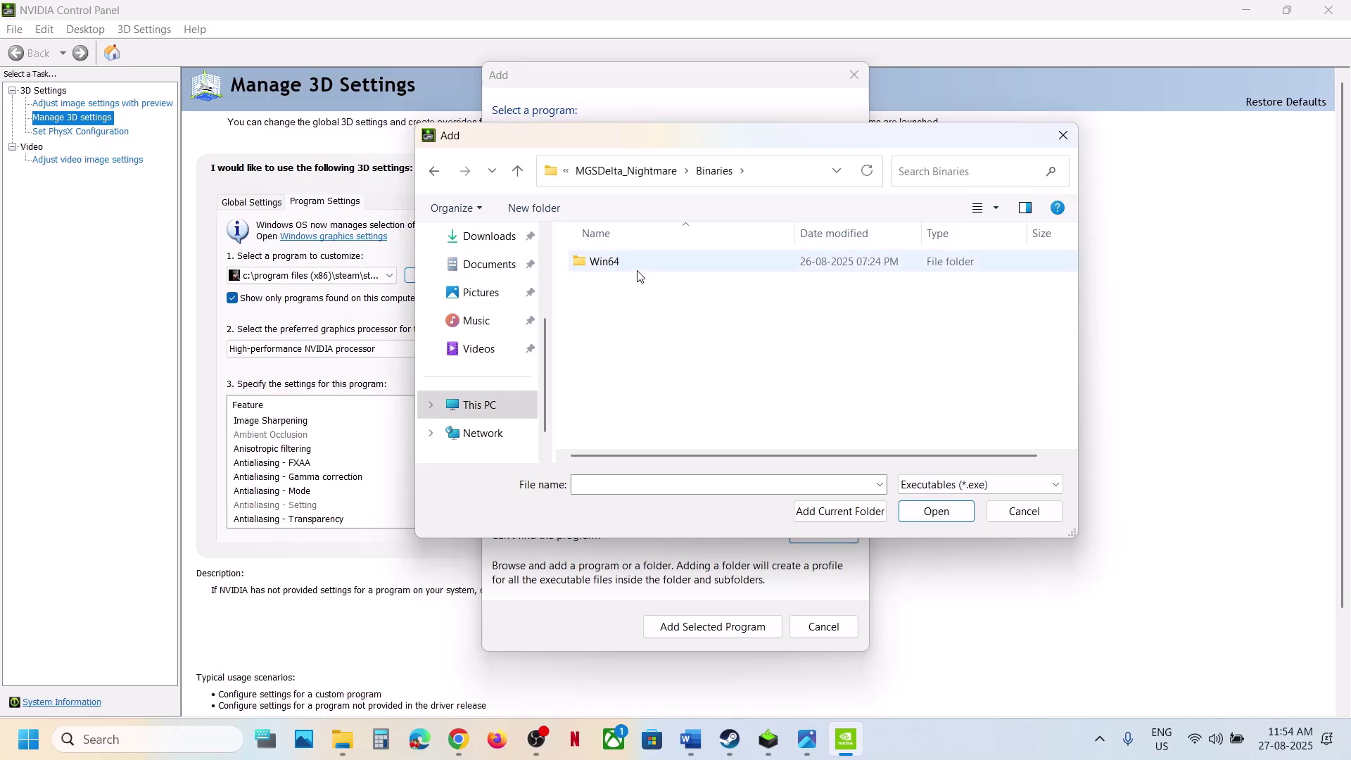
pyautogui.doubleClick(607, 262)
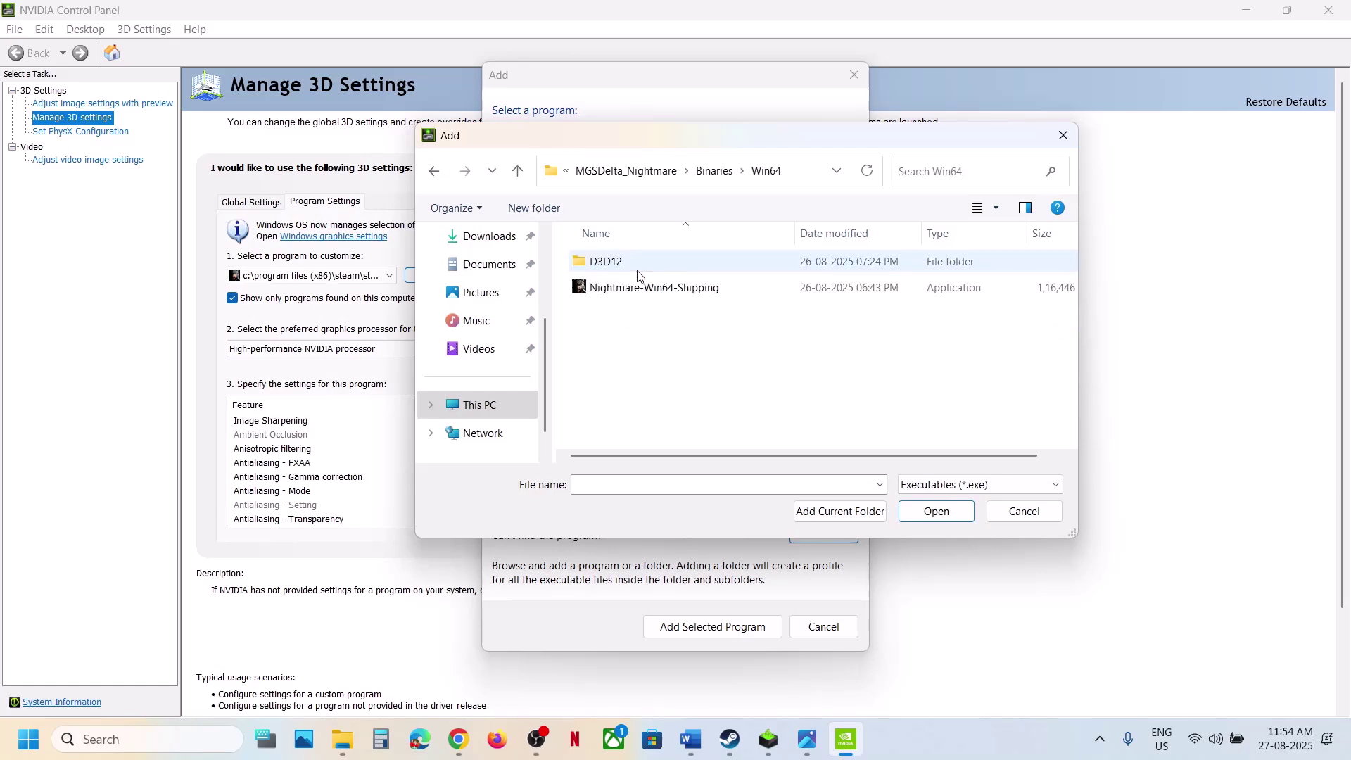
pyautogui.click(936, 511)
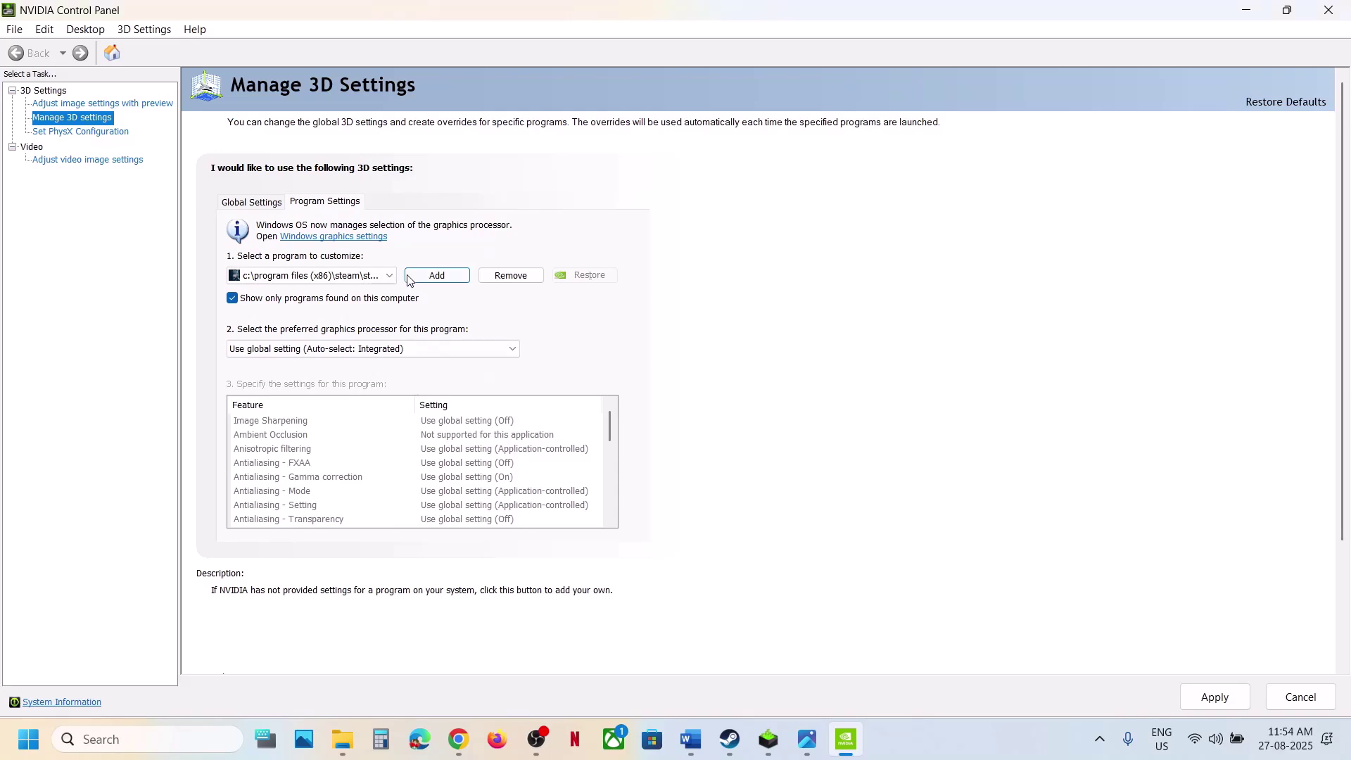
# Add METAL GEAR SOLID Δ: SNAKE EATER from the recently used programs as the program to customize.
pyautogui.click(434, 279)
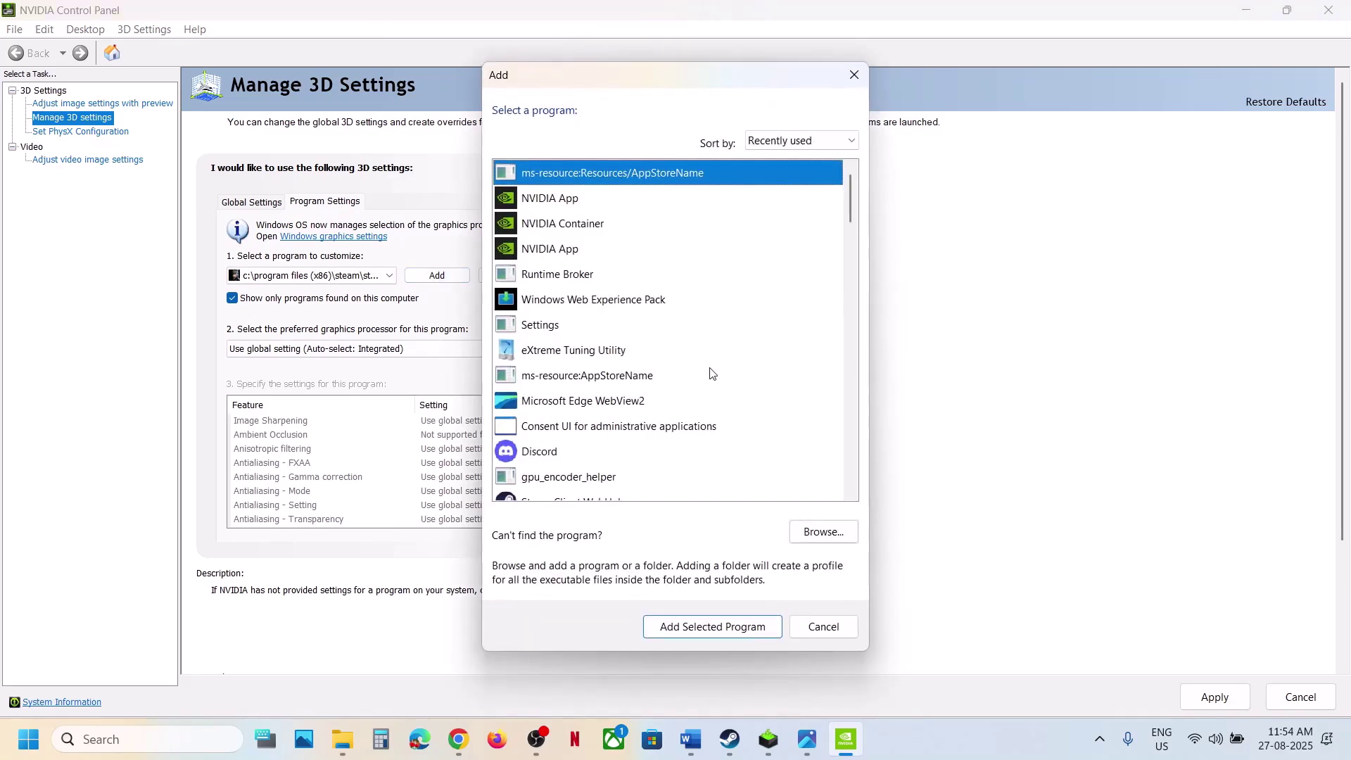
pyautogui.scroll(-2, 711, 375)
pyautogui.scroll(-10, 711, 380)
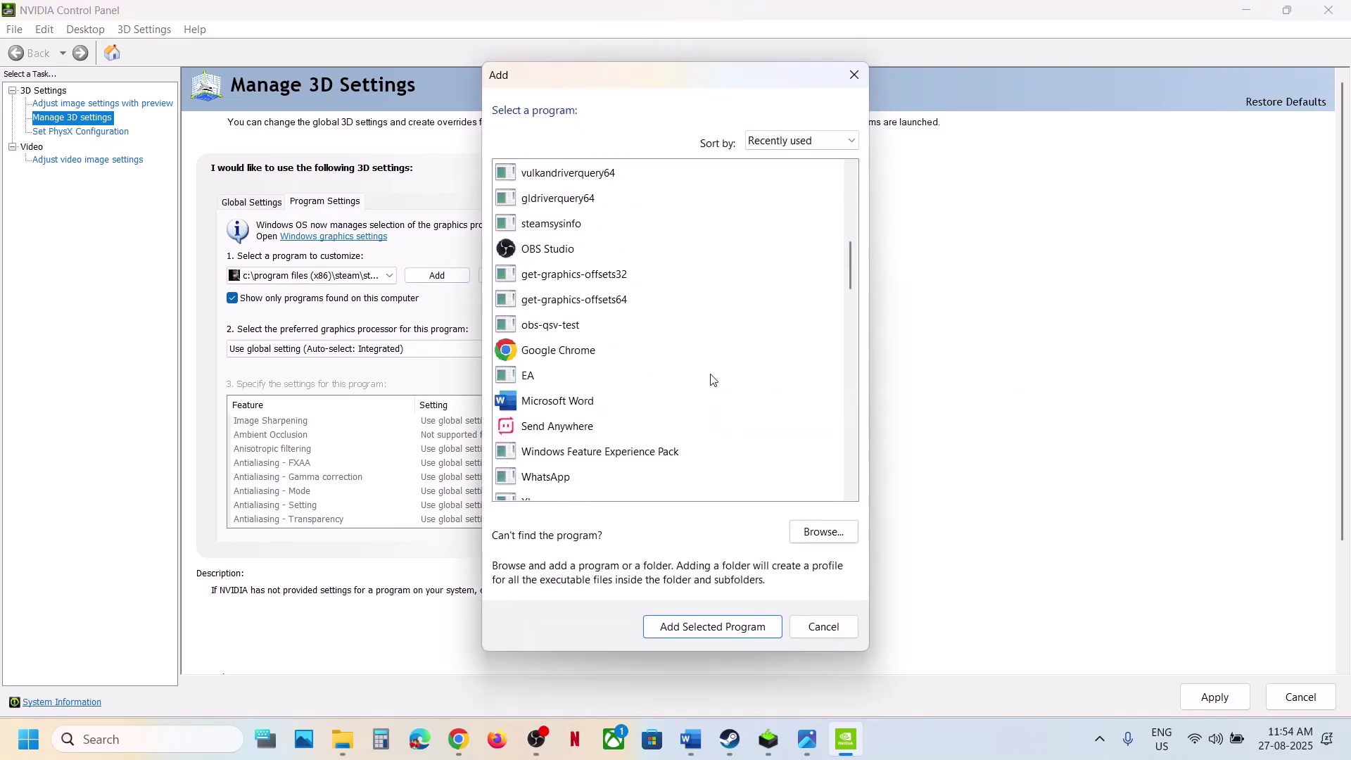
pyautogui.scroll(-3, 711, 378)
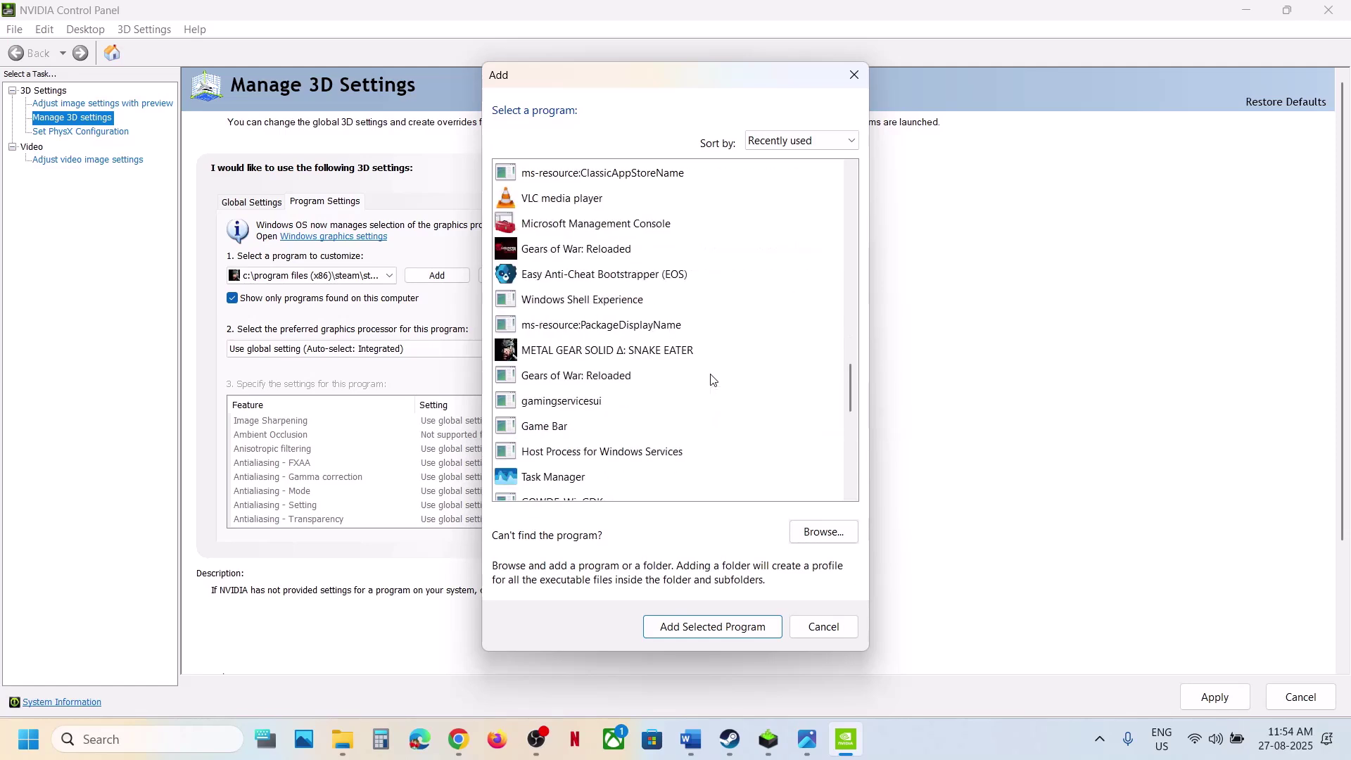
pyautogui.click(626, 358)
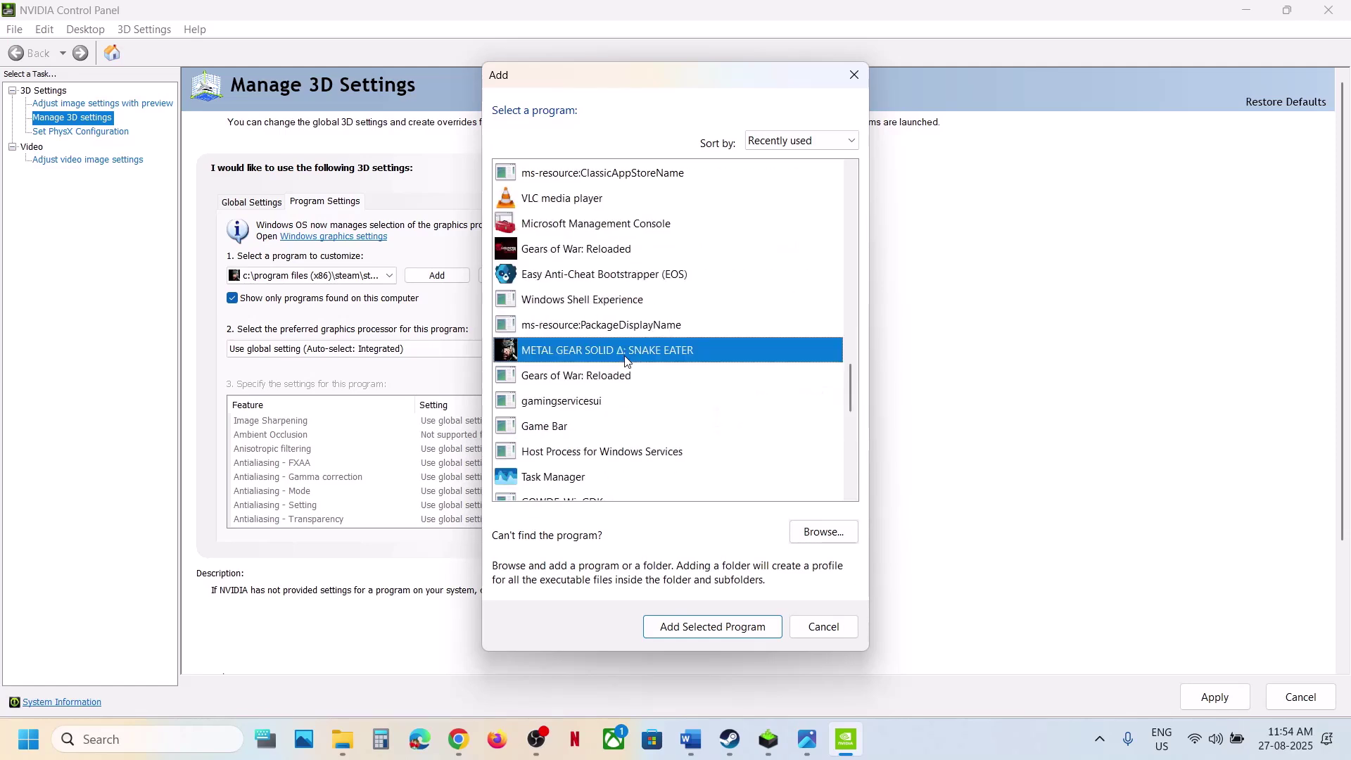
pyautogui.click(733, 622)
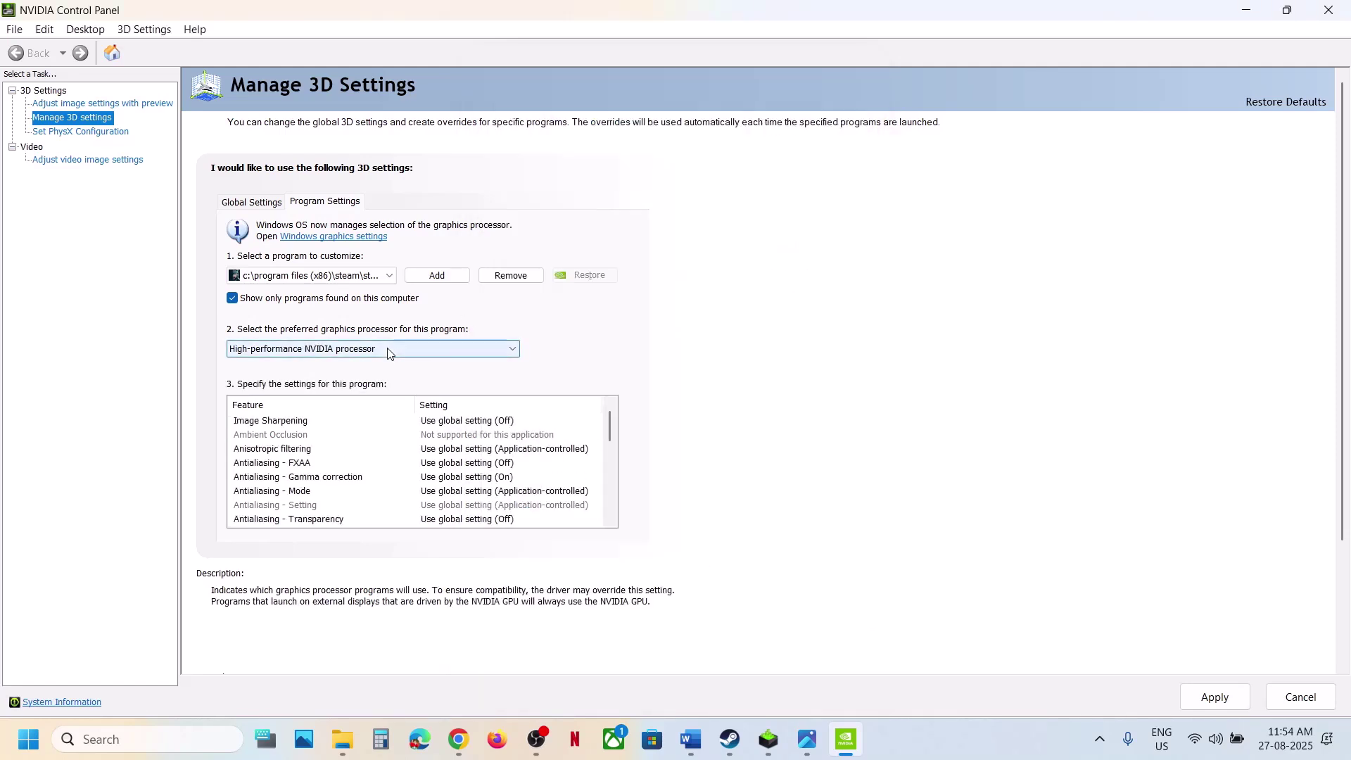
# Set the program's preferred graphics processor to High-performance NVIDIA processor and its Vertical sync to Off.
pyautogui.click(385, 351)
pyautogui.click(341, 386)
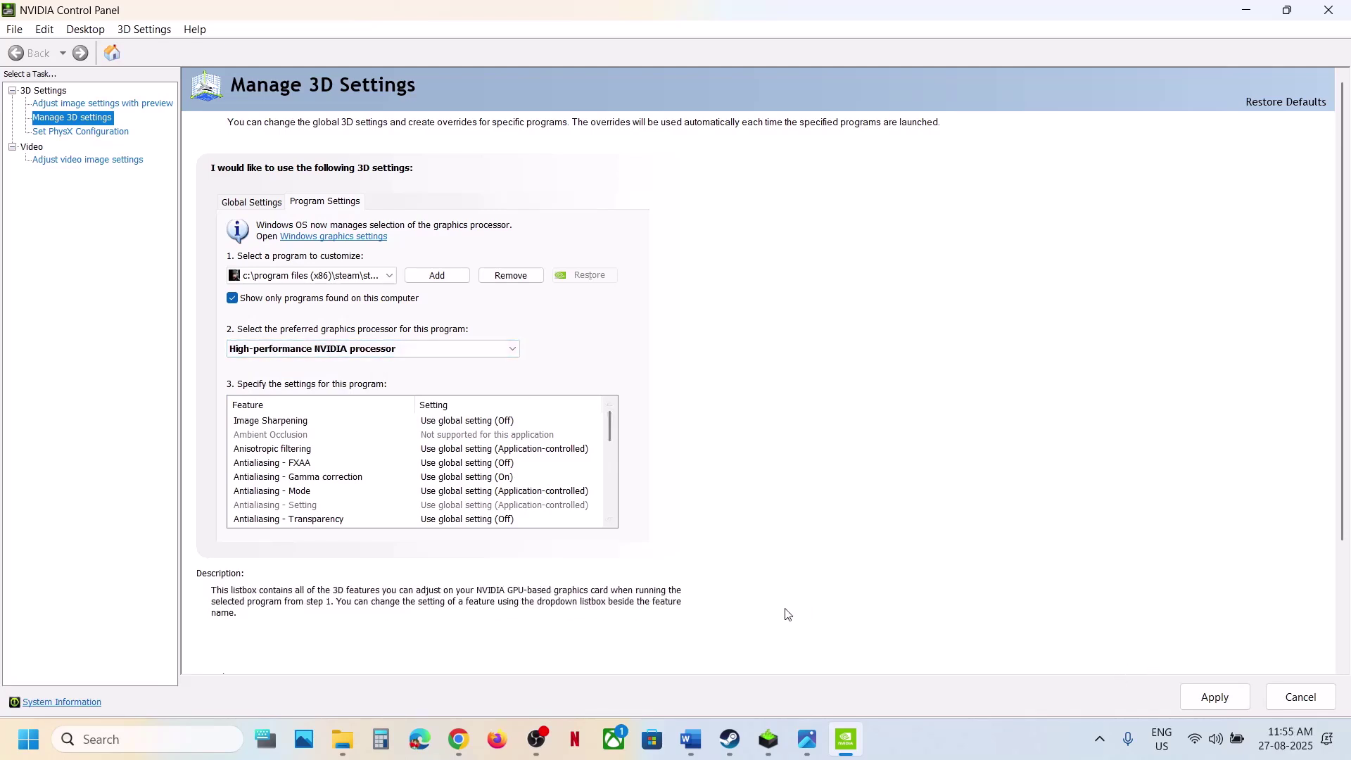
pyautogui.click(394, 469)
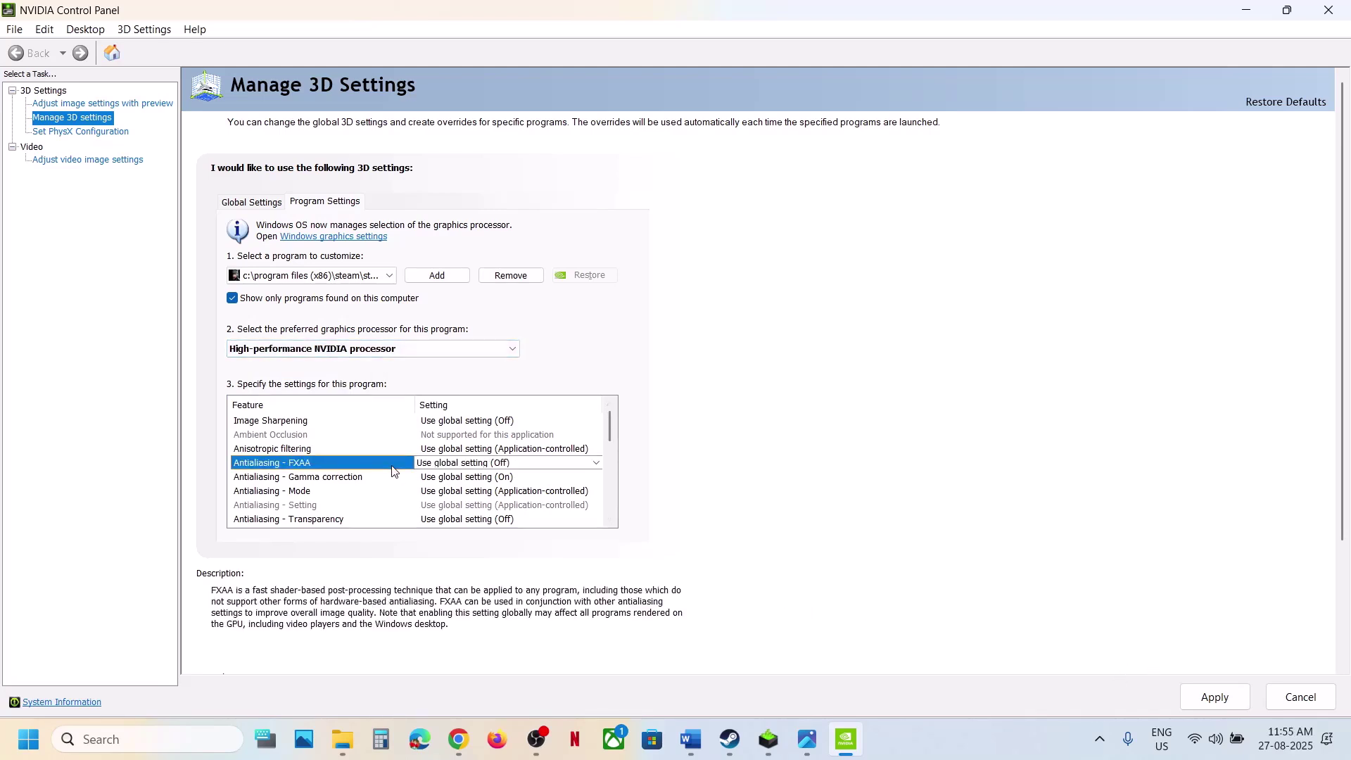
pyautogui.press('v')
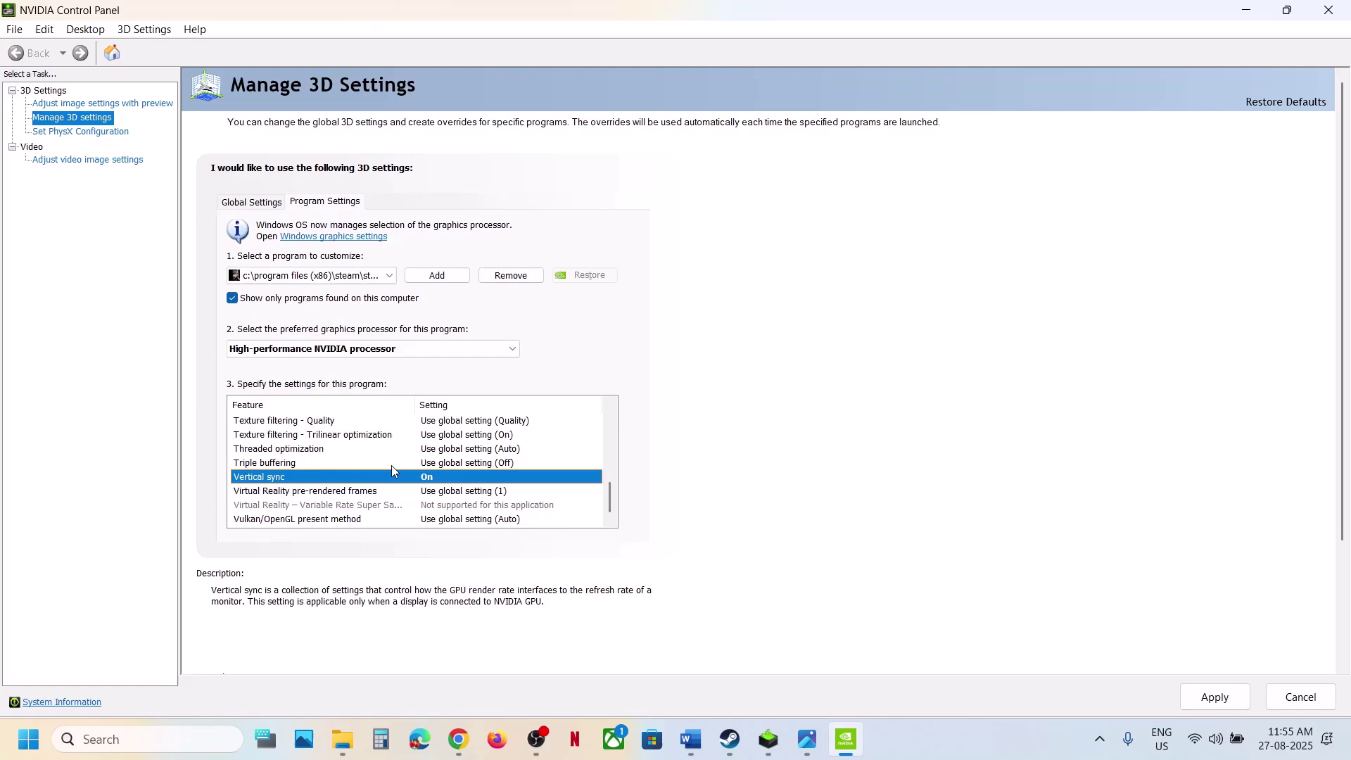
pyautogui.click(499, 478)
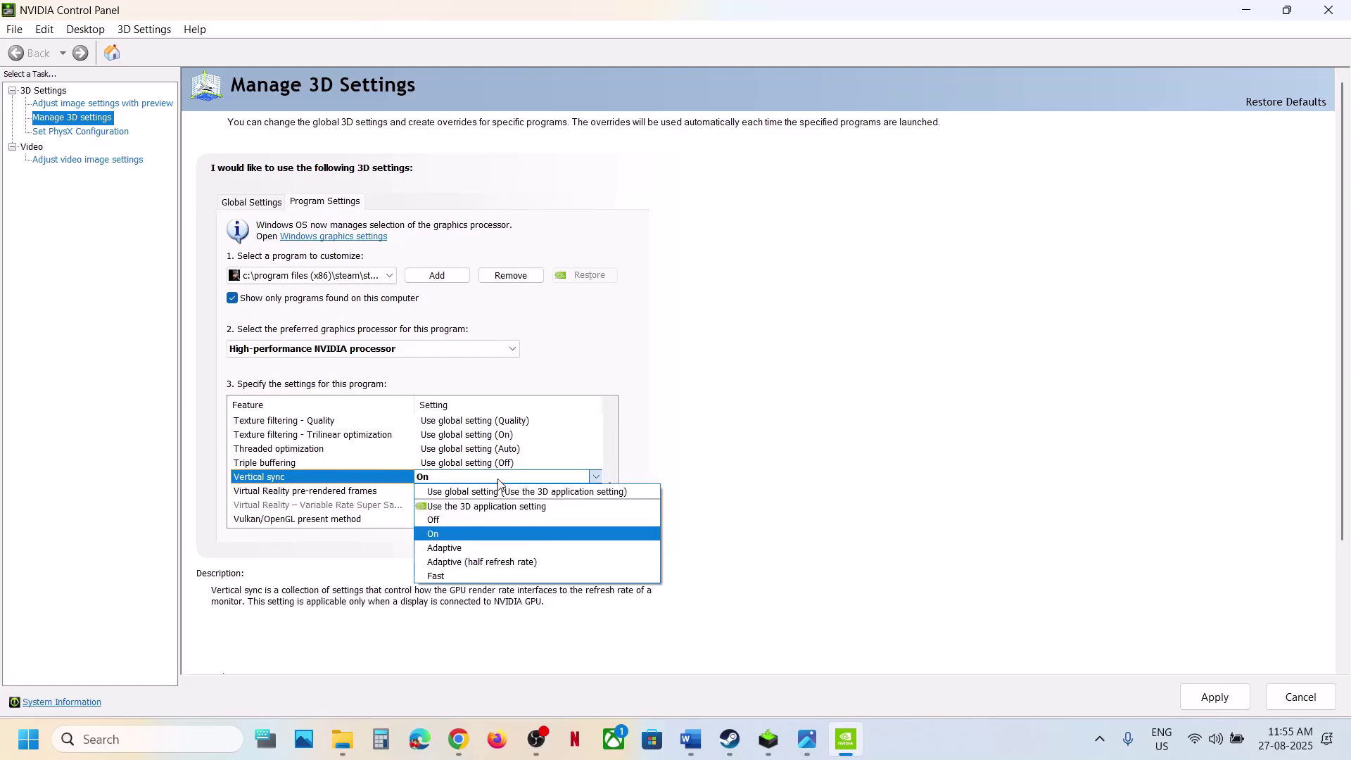
pyautogui.click(471, 520)
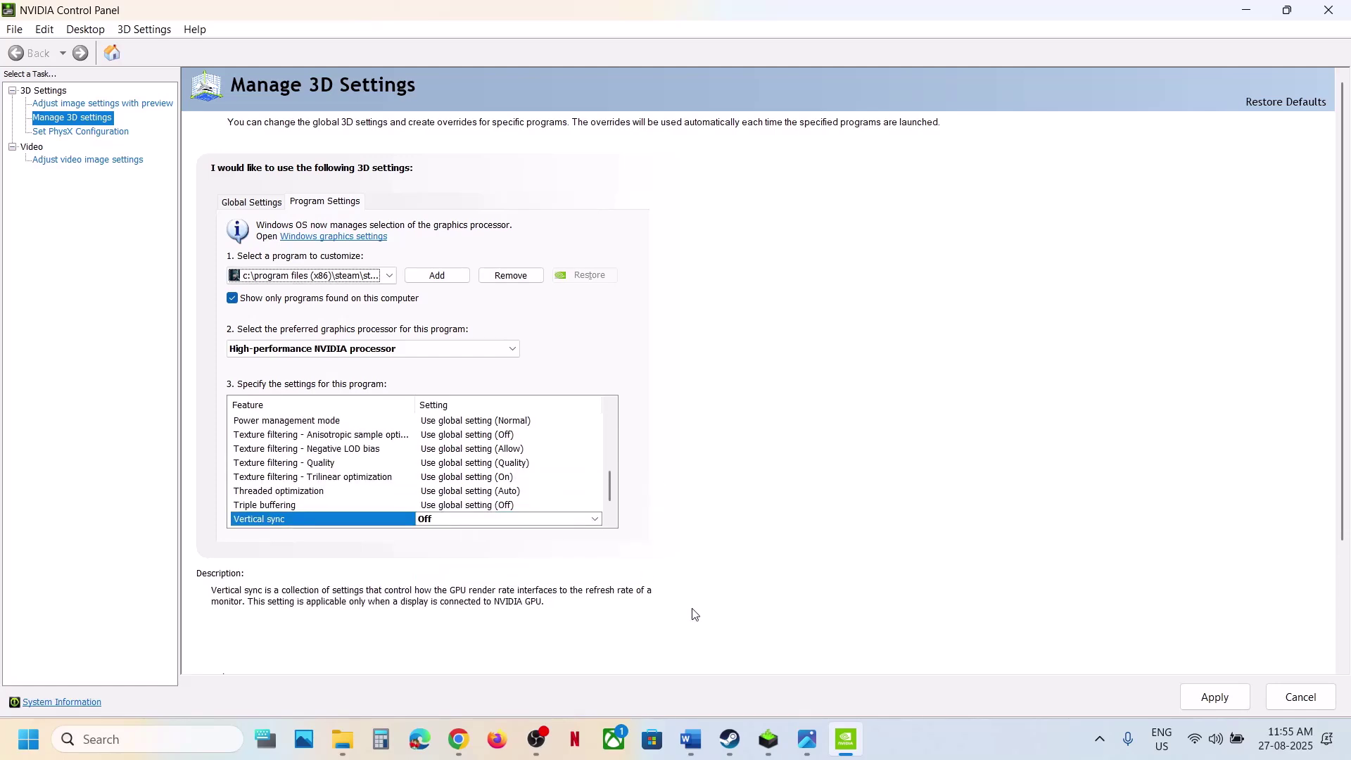
# Check Step 7 in the Word document, then set Vertical sync to On for the program and apply the settings.
pyautogui.click(692, 739)
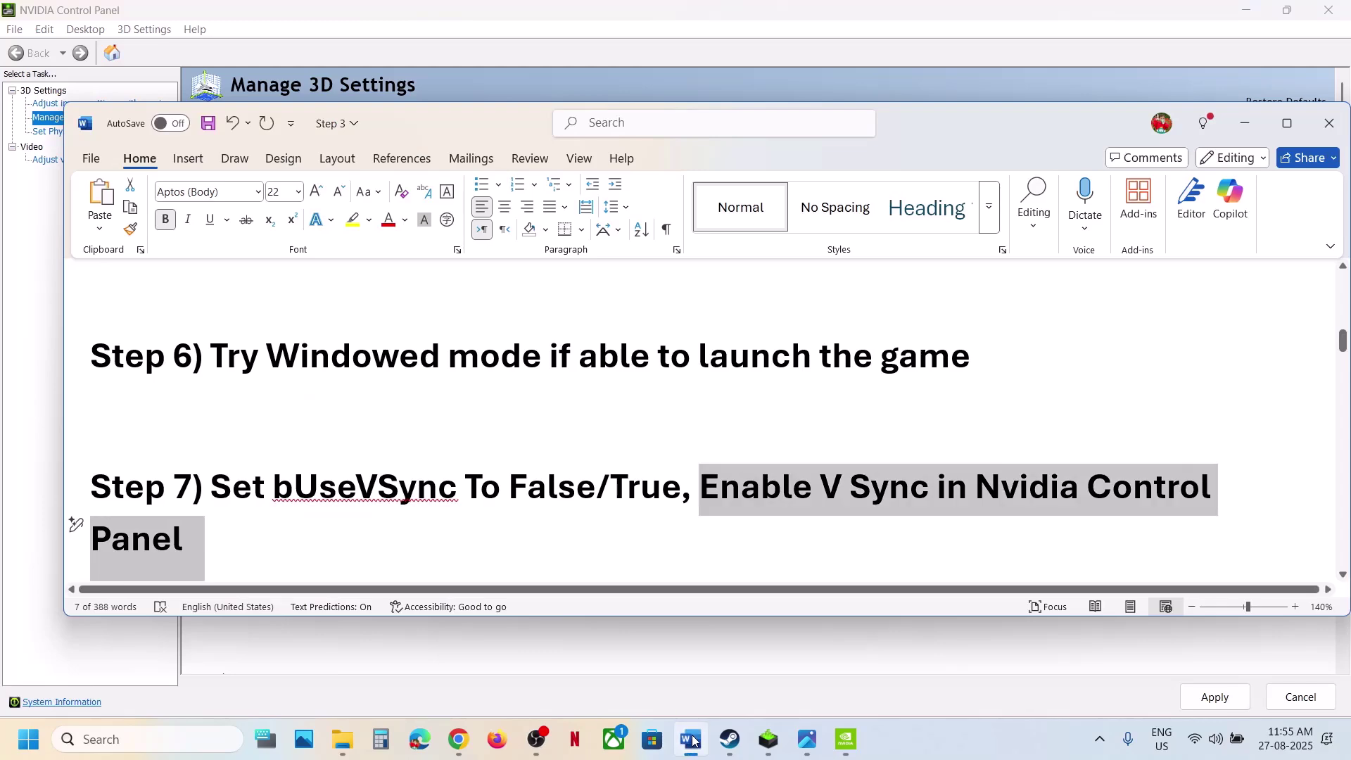
pyautogui.click(693, 741)
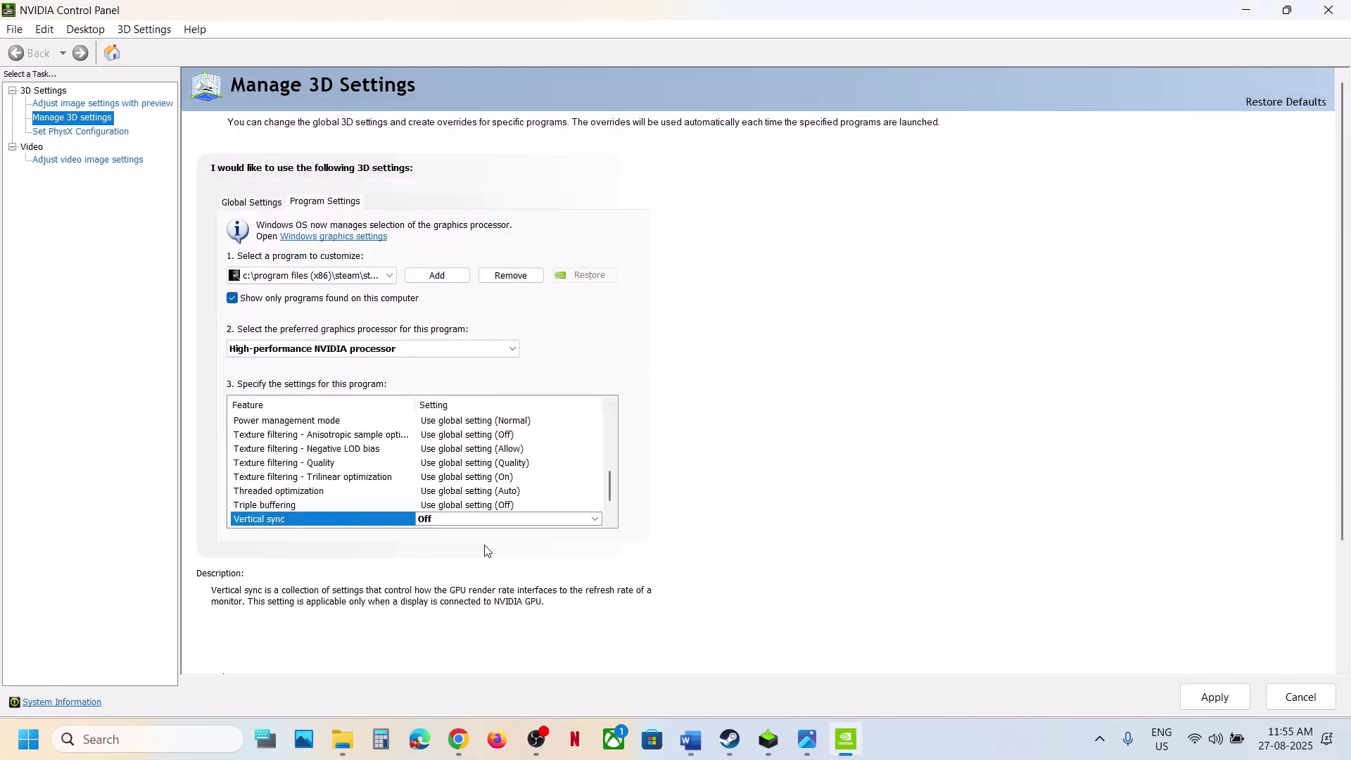
pyautogui.click(435, 522)
pyautogui.click(446, 577)
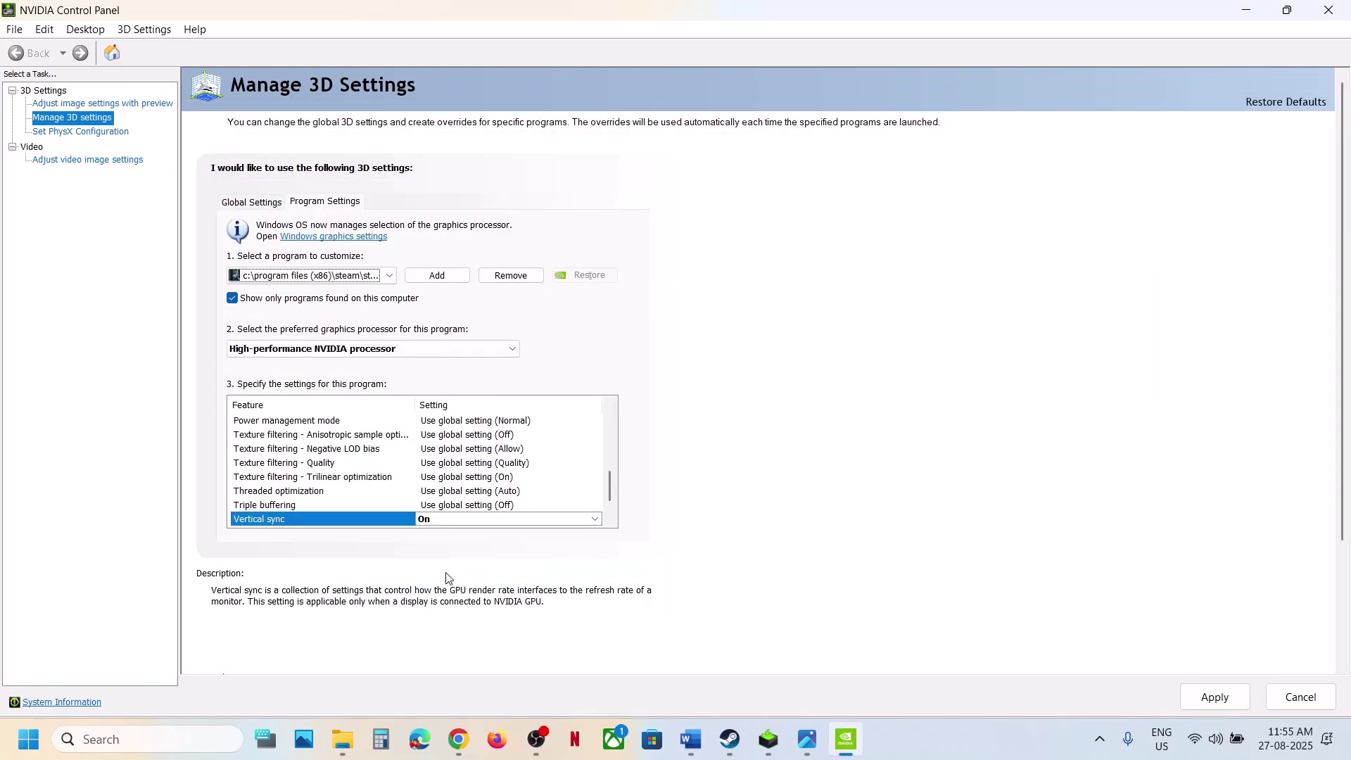
pyautogui.click(1211, 707)
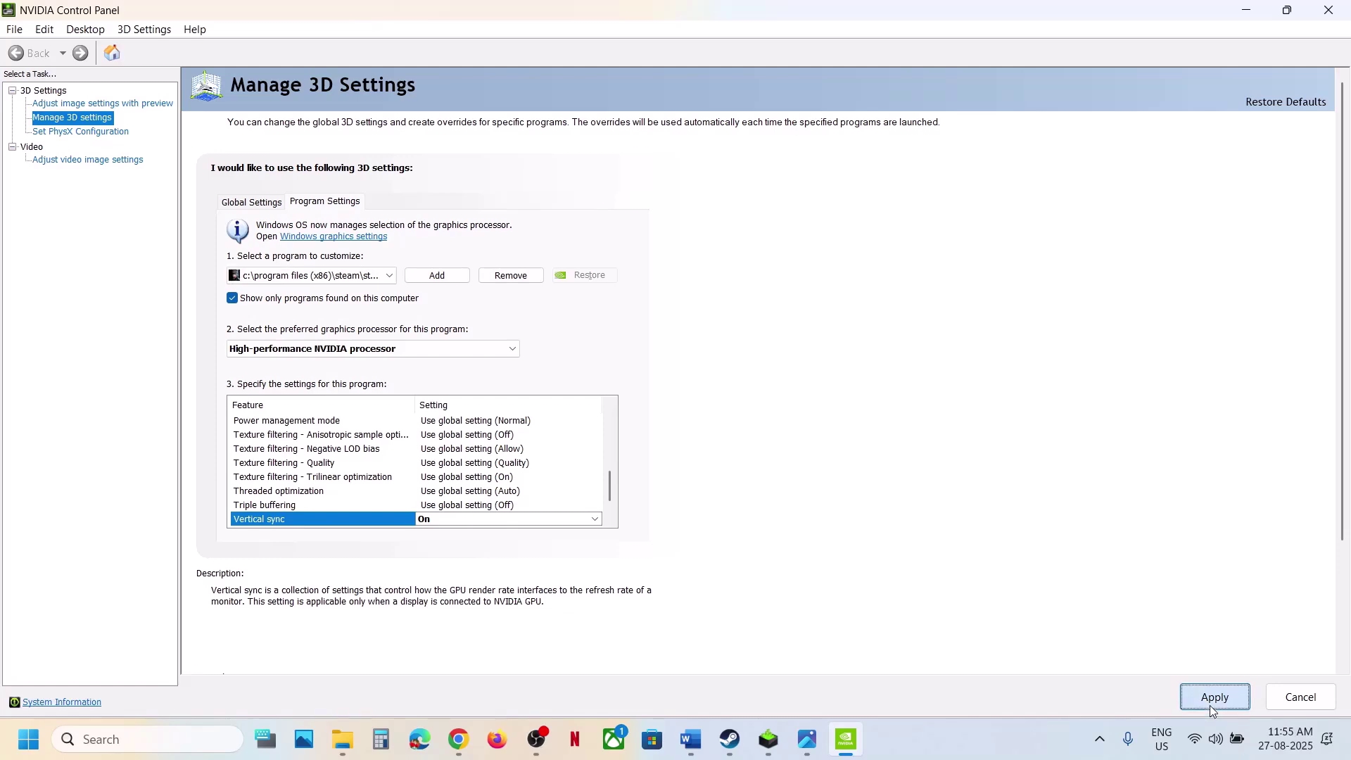
# Read Step 8 in the Word document about unplugging the controller and launching the game with the mouse.
pyautogui.click(703, 750)
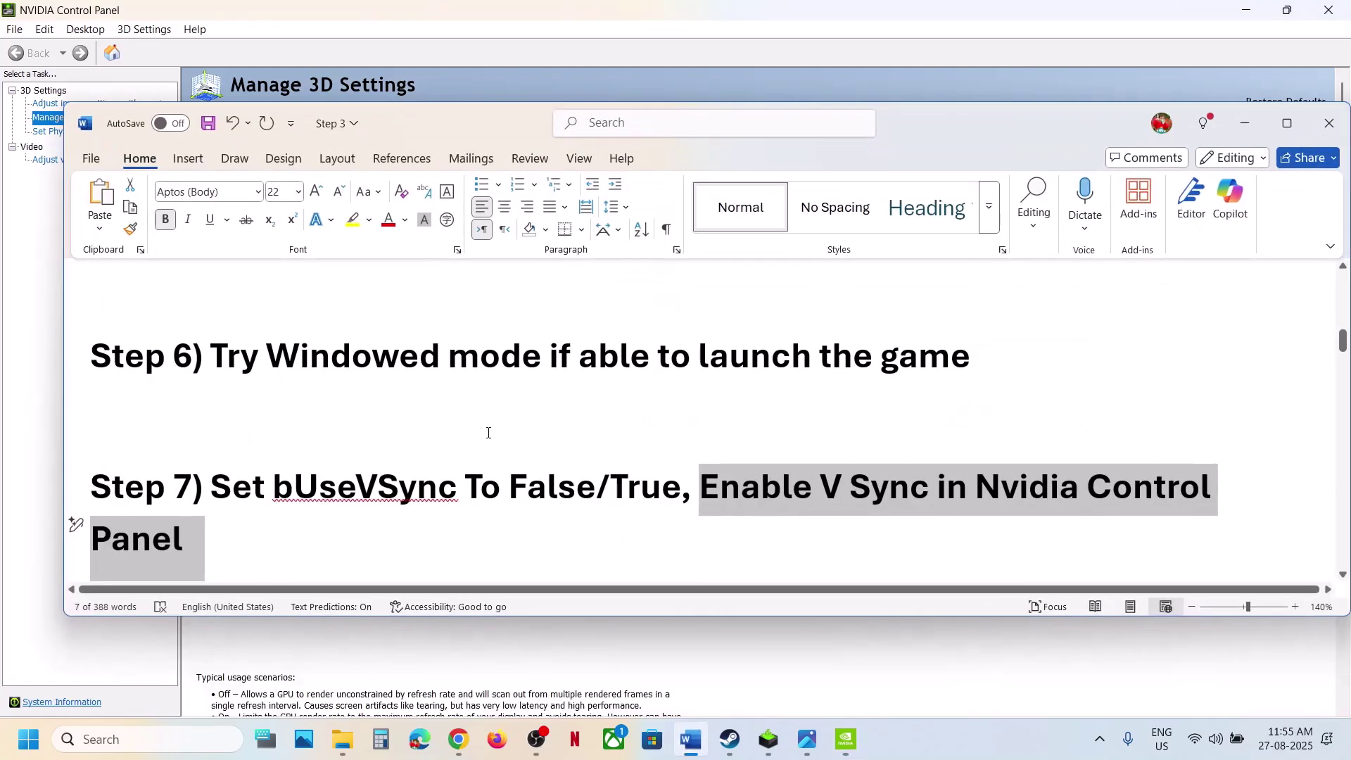
pyautogui.scroll(-2, 487, 433)
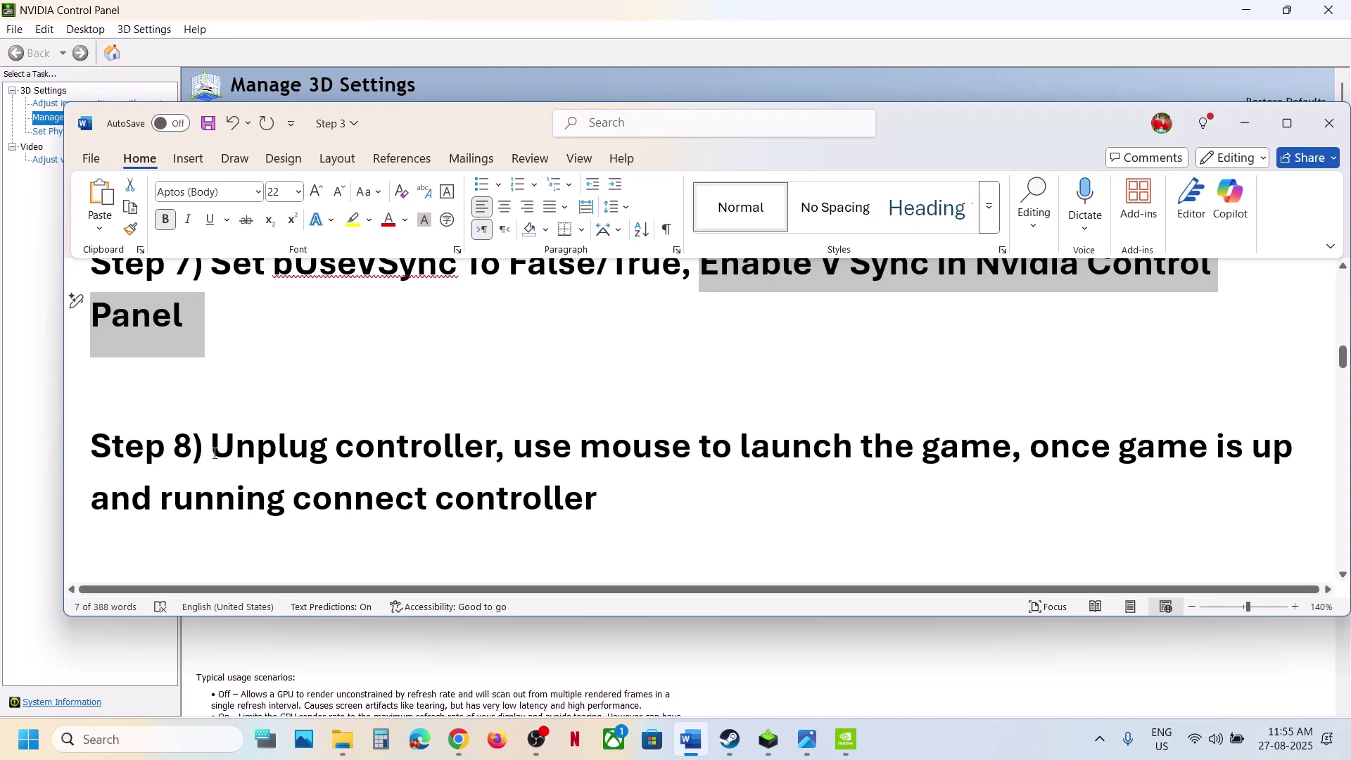
pyautogui.moveTo(215, 453); pyautogui.dragTo(463, 461)
pyautogui.moveTo(622, 454); pyautogui.dragTo(892, 456)
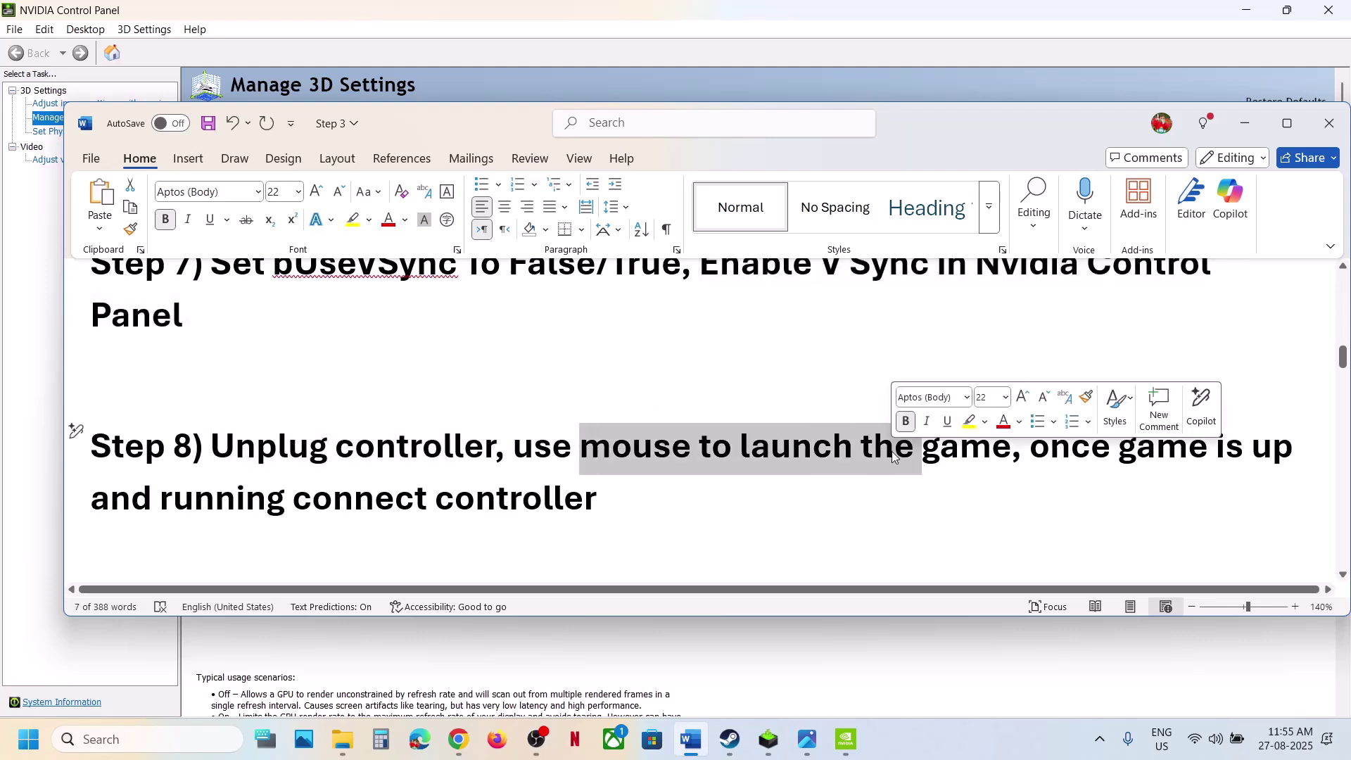
pyautogui.moveTo(1051, 455); pyautogui.dragTo(598, 498)
pyautogui.click(584, 498)
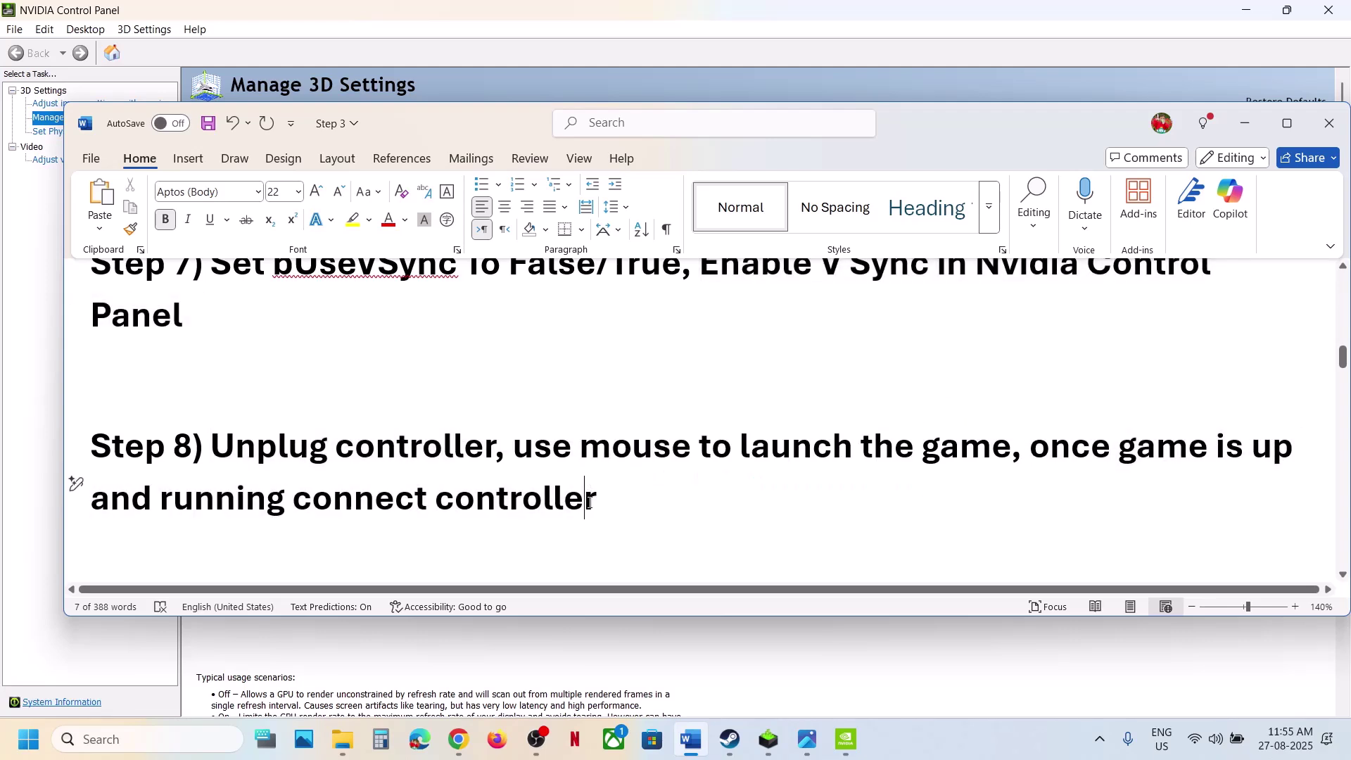
# Copy the line "View Advanced system settings." from Step 9 and use it in Windows search to open System Properties.
pyautogui.scroll(-3, 590, 502)
pyautogui.scroll(-3, 590, 502)
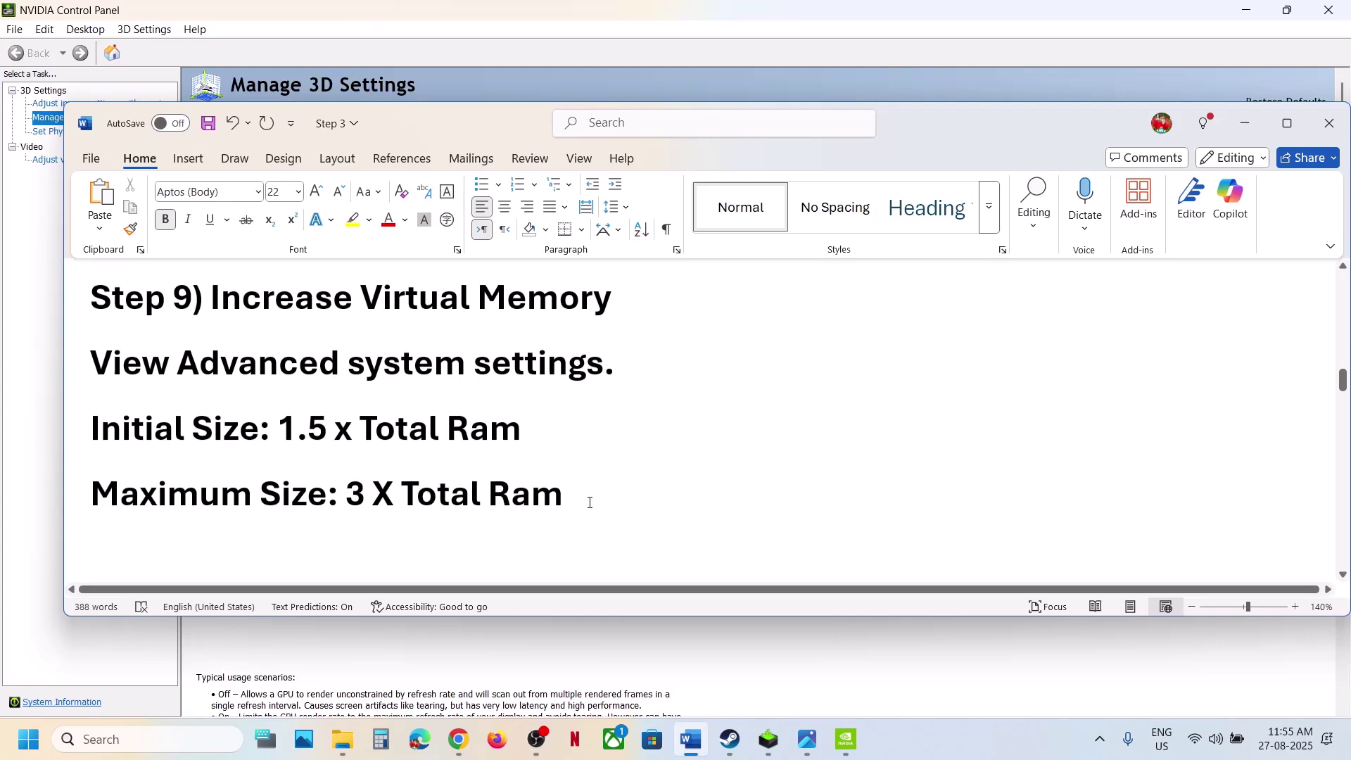
pyautogui.doubleClick(428, 367)
pyautogui.click(73, 348)
pyautogui.hotkey('ctrl', 'c')
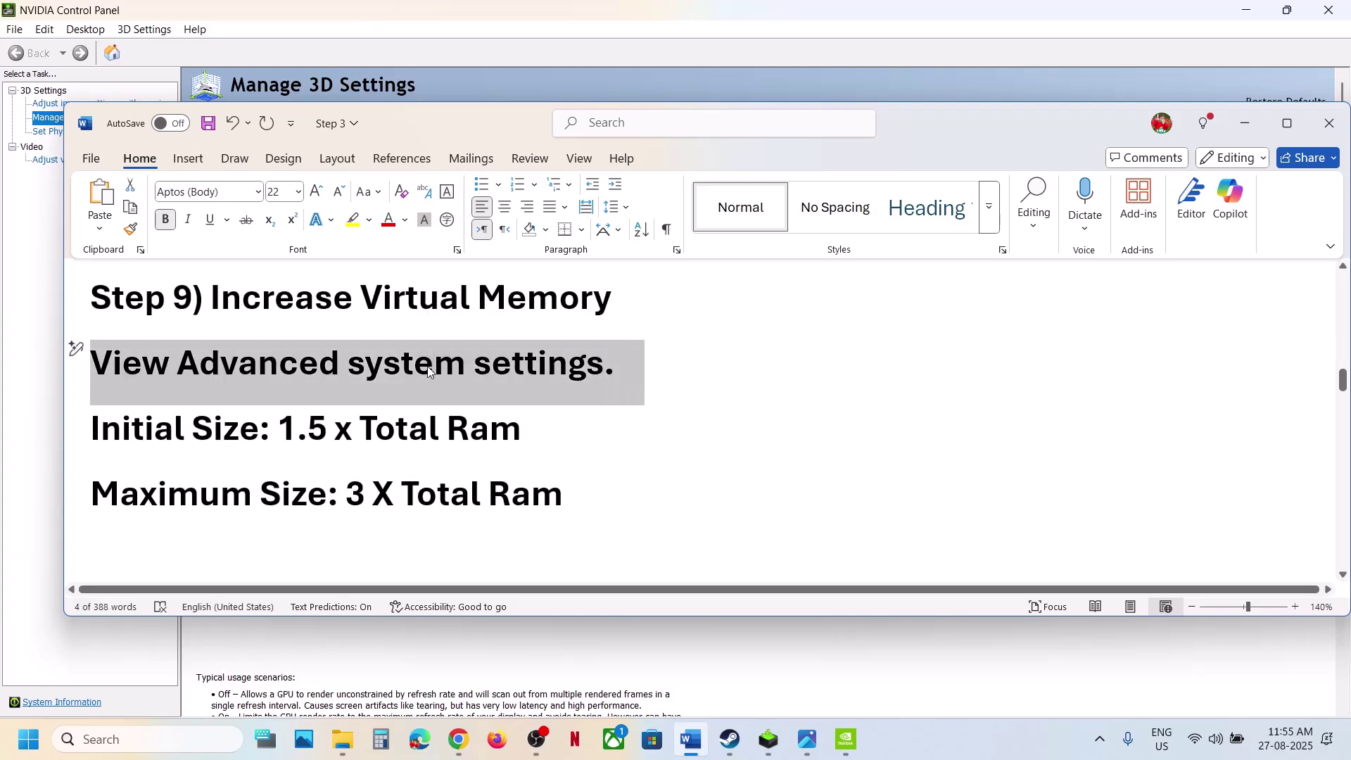
pyautogui.click(187, 743)
pyautogui.hotkey('ctrl', 'v')
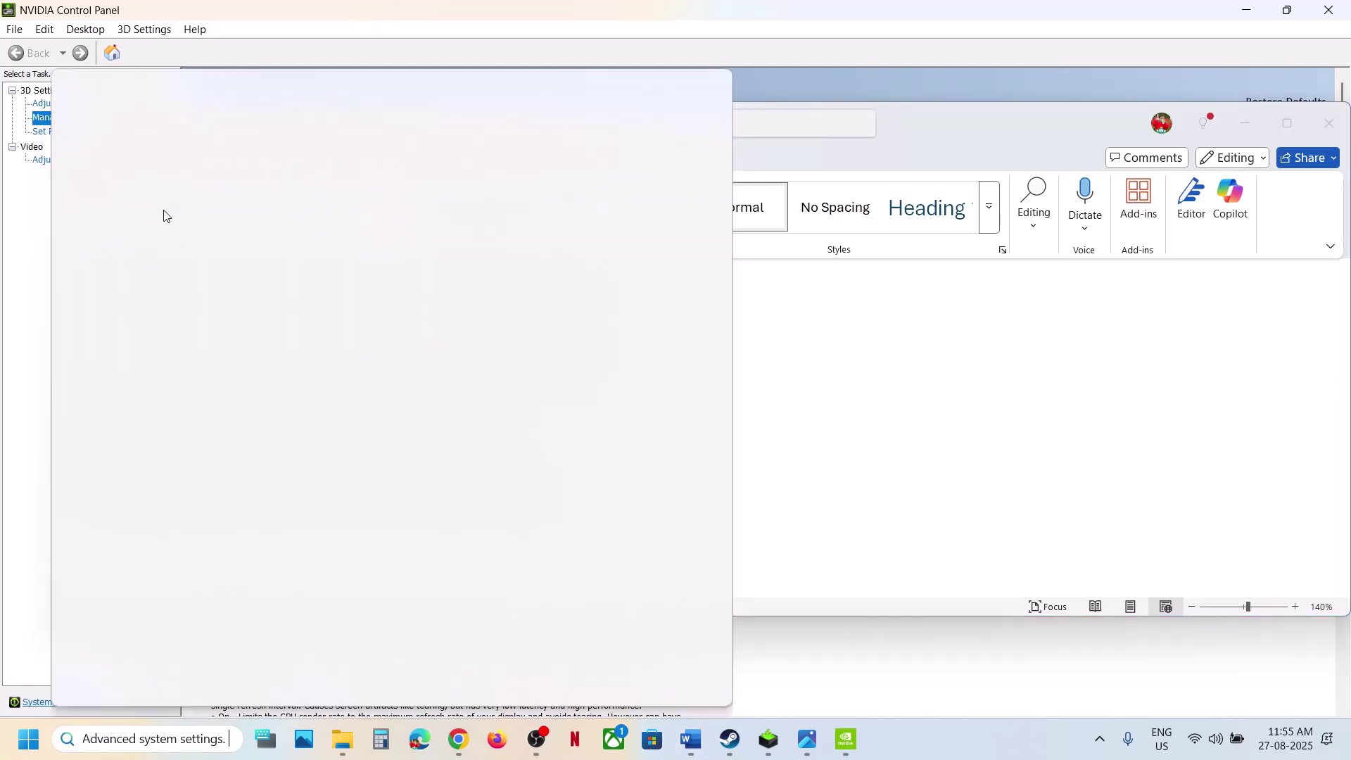
pyautogui.click(165, 199)
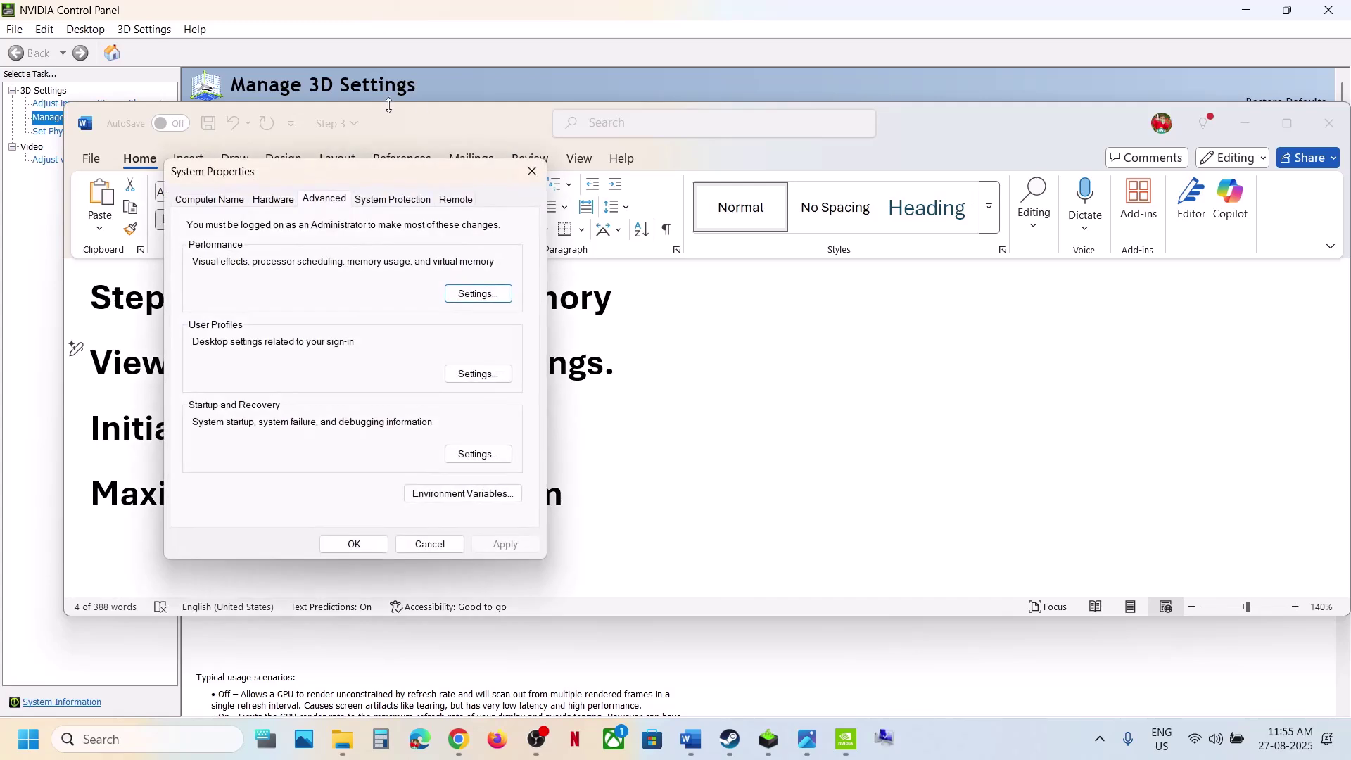
# Move System Properties clear of the Step 9 text and open the Virtual Memory settings from the advanced performance options.
pyautogui.moveTo(352, 177); pyautogui.dragTo(969, 226)
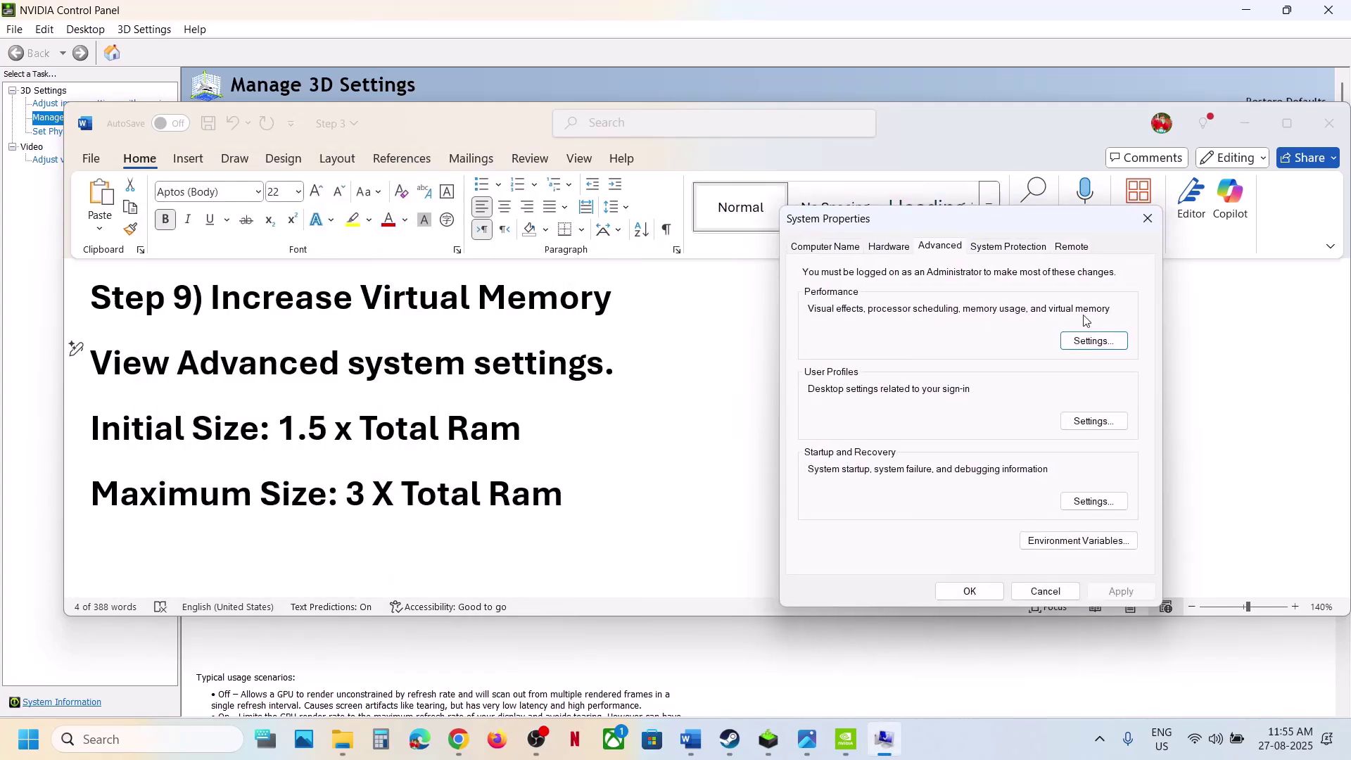
pyautogui.click(1089, 340)
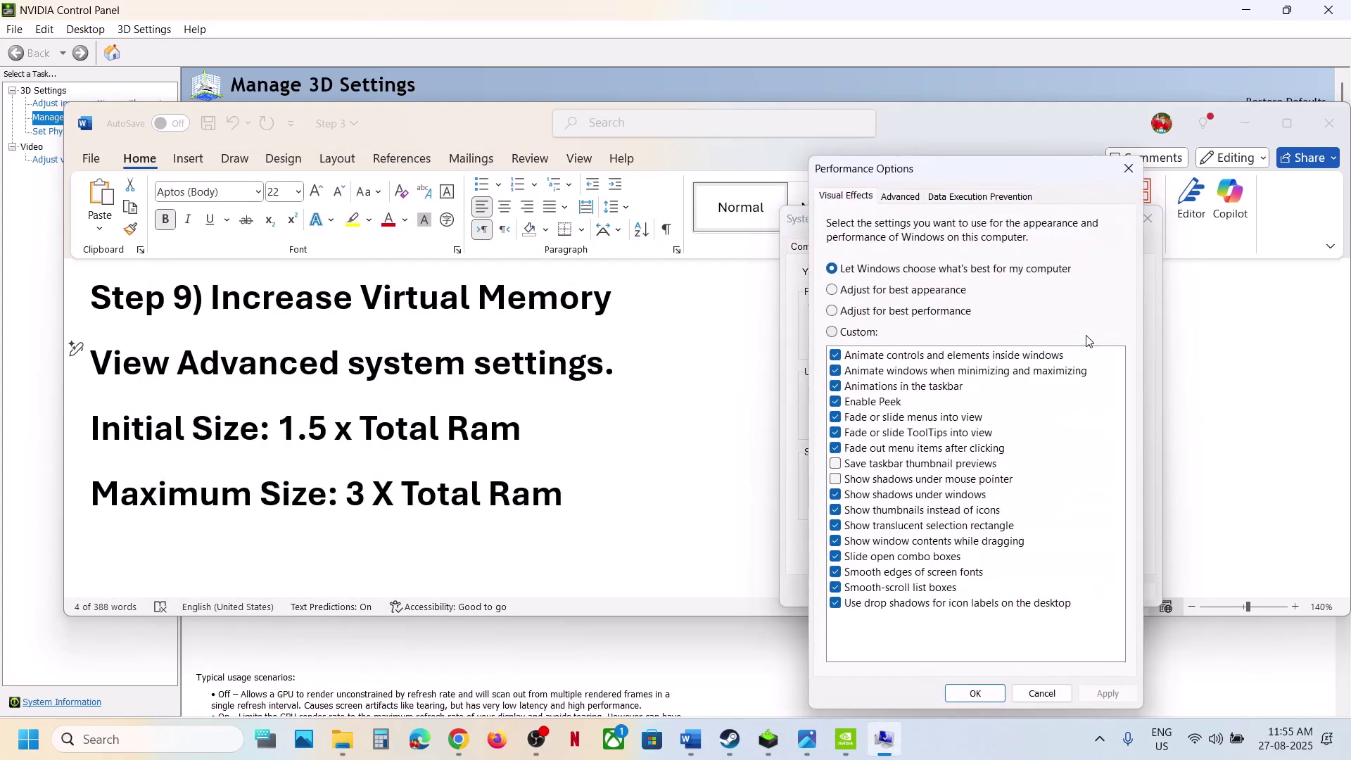
pyautogui.click(900, 197)
pyautogui.click(1069, 437)
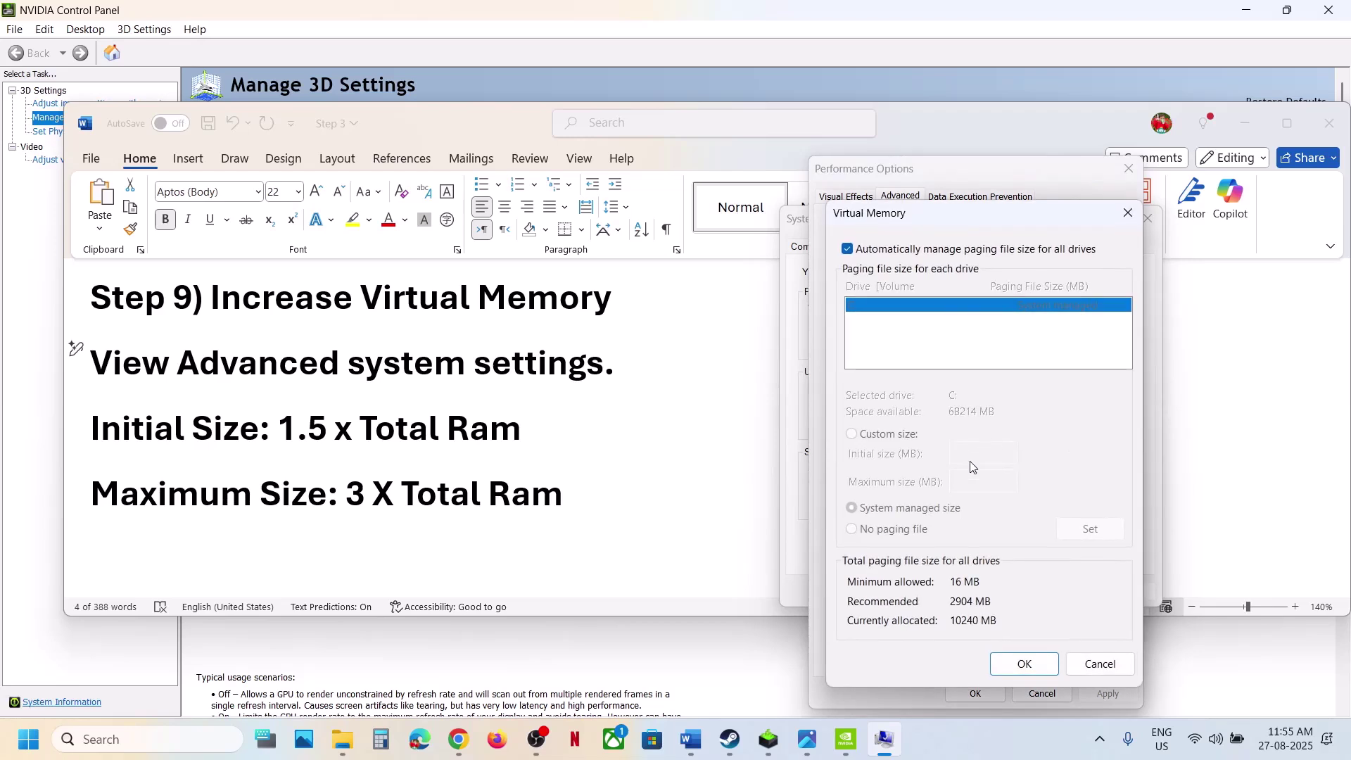
# Turn off automatic paging file management for all drives and choose a custom size for the C: drive.
pyautogui.click(848, 247)
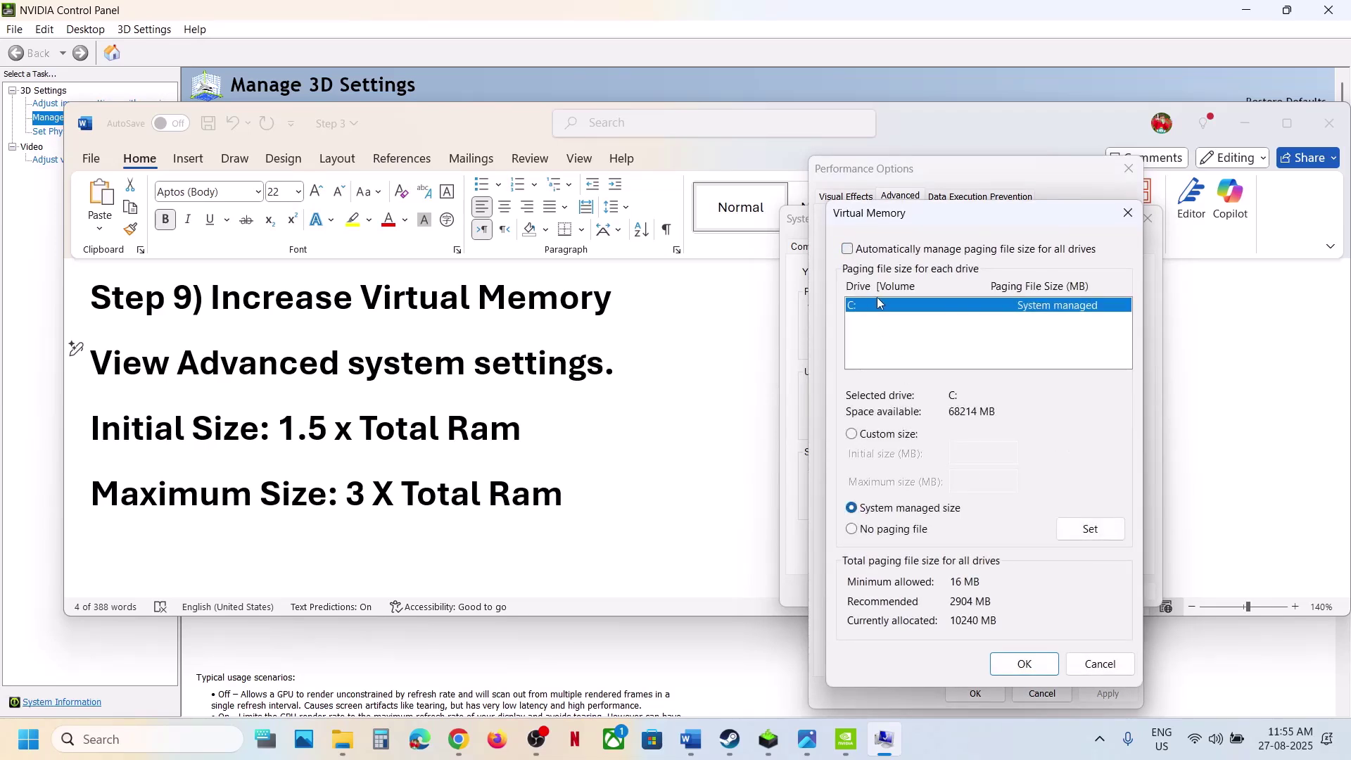
pyautogui.click(852, 435)
pyautogui.click(968, 450)
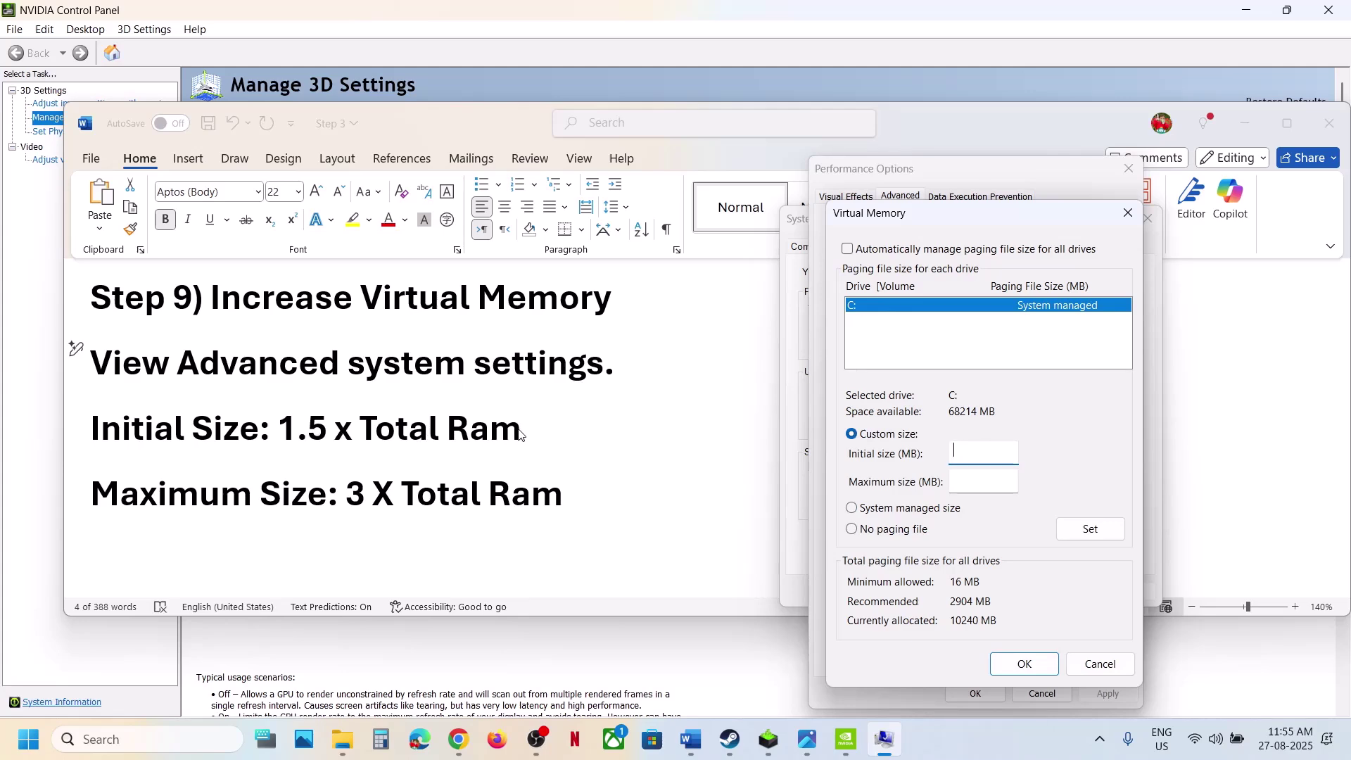
# Check the installed RAM on the System About page in Windows Settings, then close Settings.
pyautogui.press('super+i')
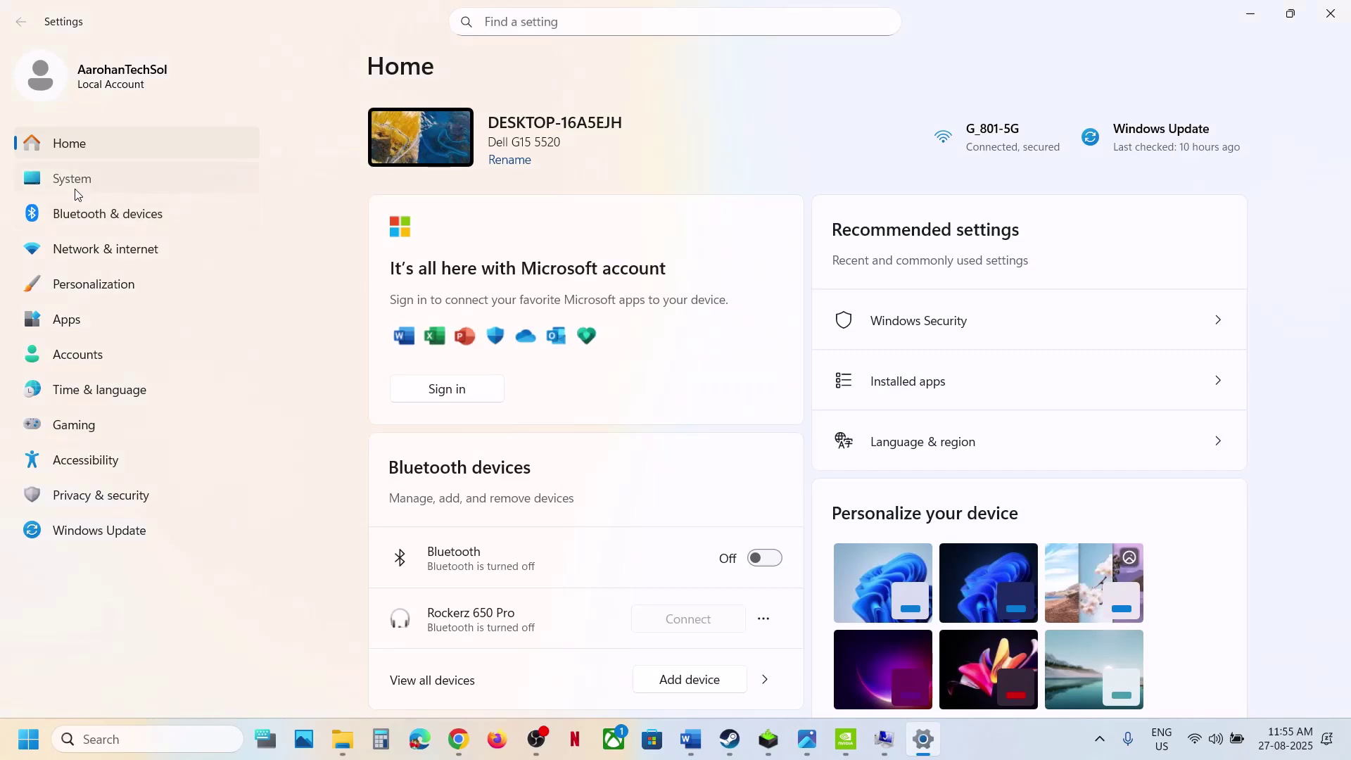
pyautogui.click(72, 179)
pyautogui.scroll(-10, 567, 534)
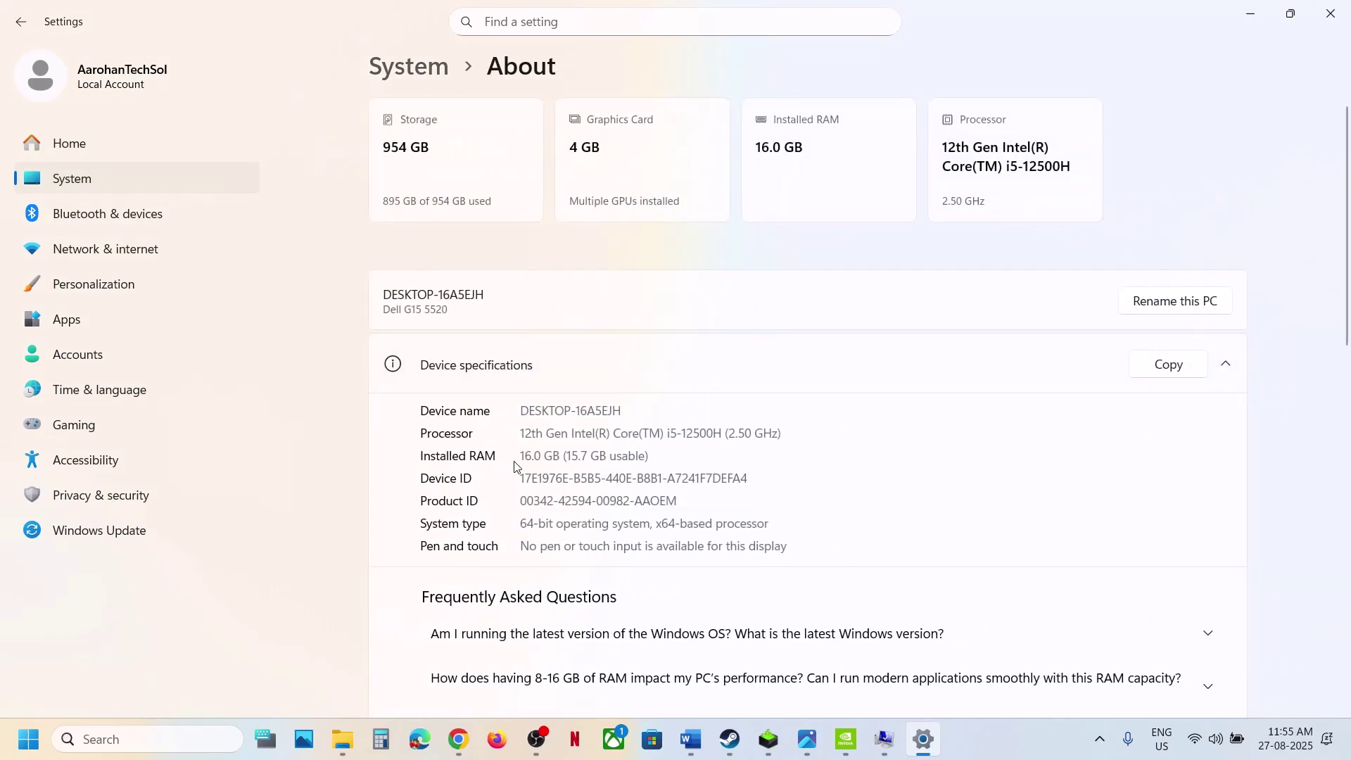
pyautogui.moveTo(556, 456); pyautogui.dragTo(519, 456)
pyautogui.click(1330, 13)
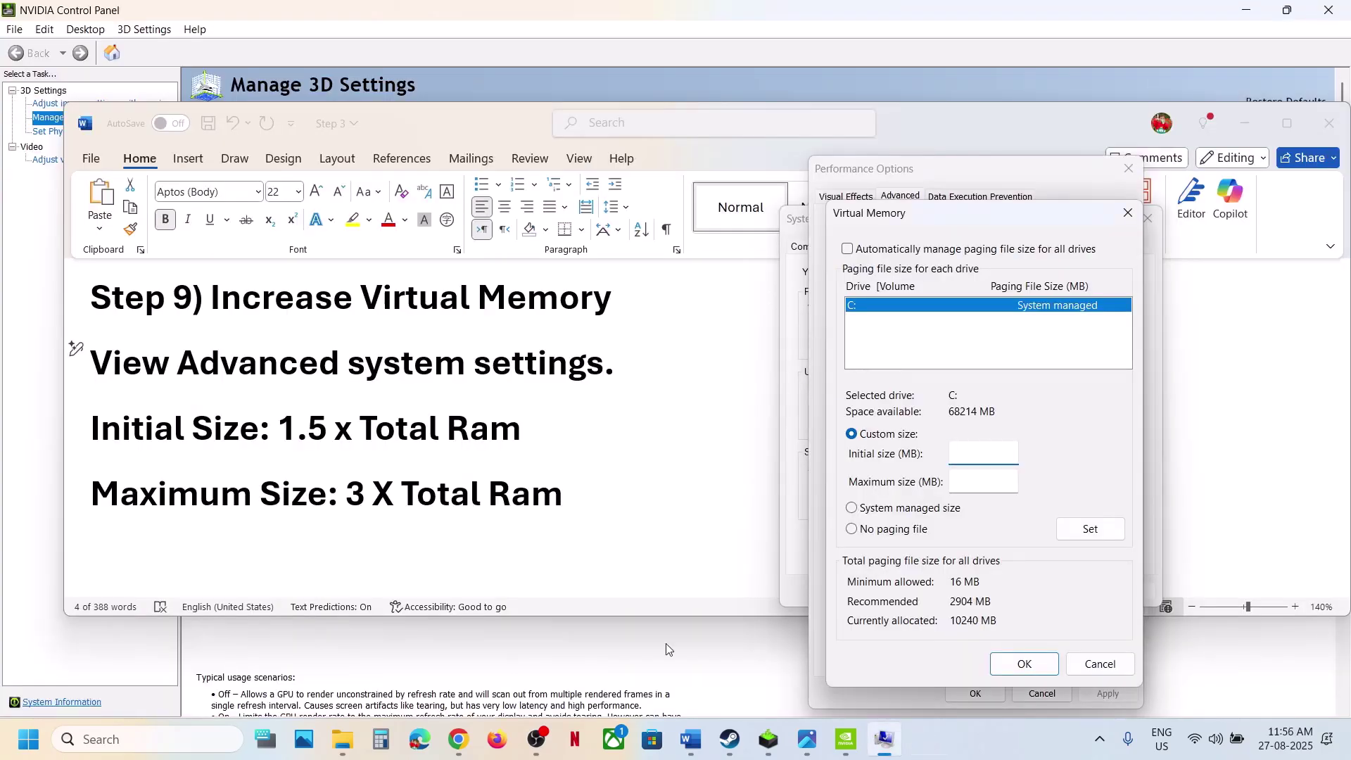
# Open Calculator beside the Step 9 text and compute 16 × 1024 × 1.5 for the initial paging file size.
pyautogui.click(387, 729)
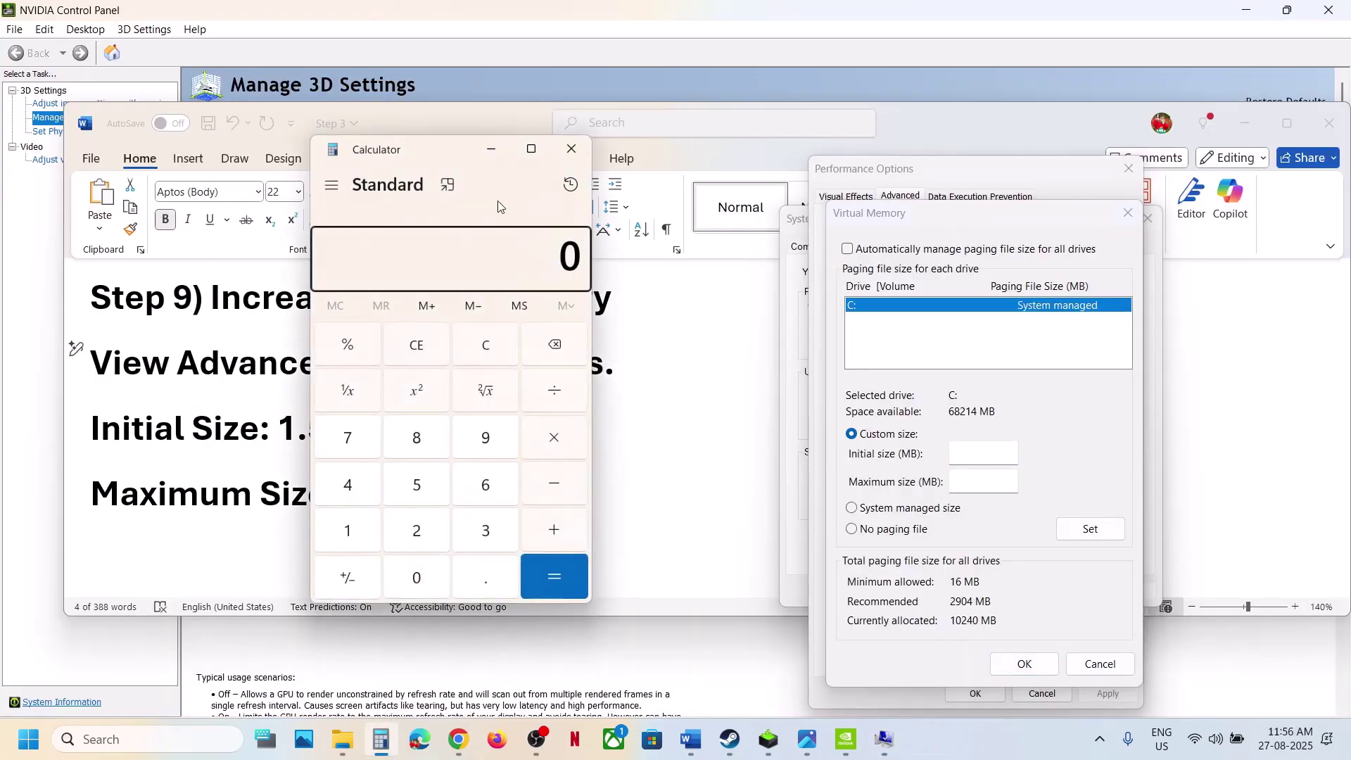
pyautogui.moveTo(439, 160); pyautogui.dragTo(833, 255)
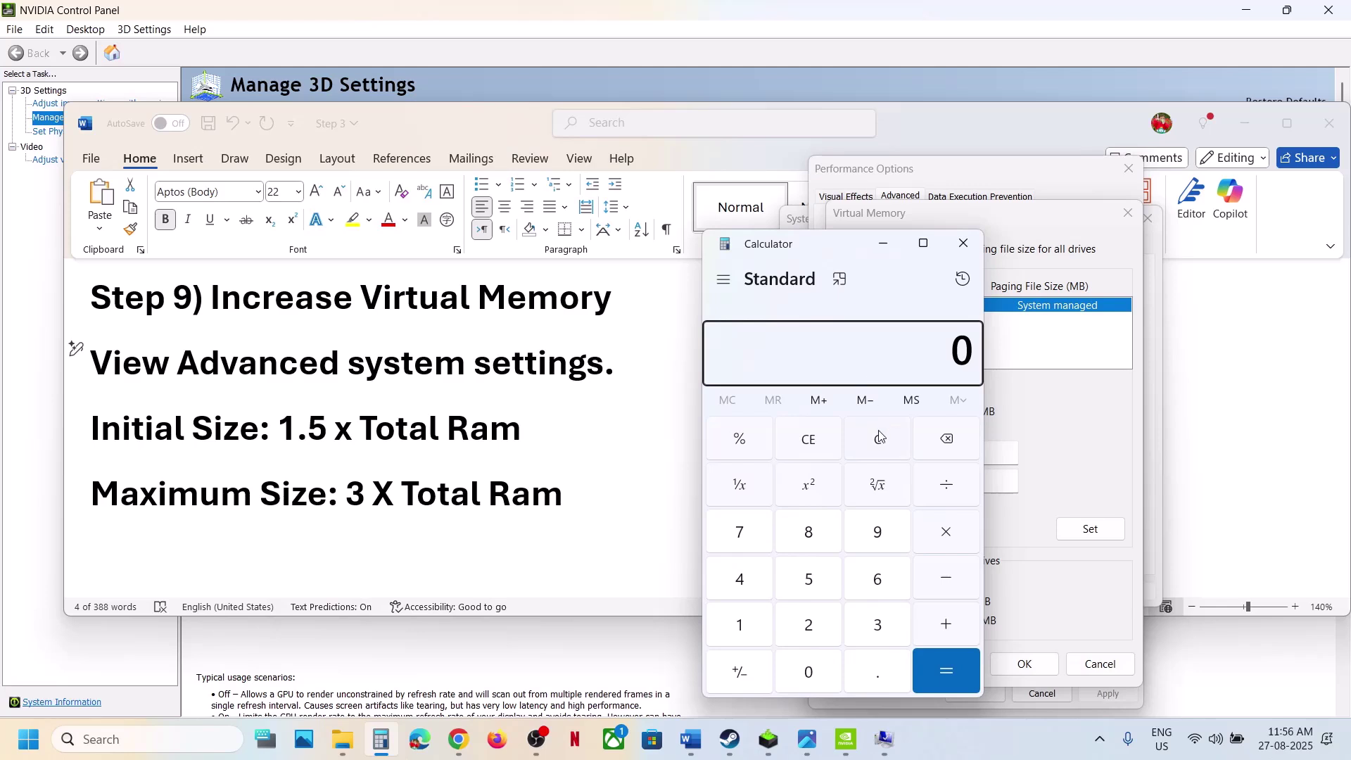
pyautogui.write('16*1024')
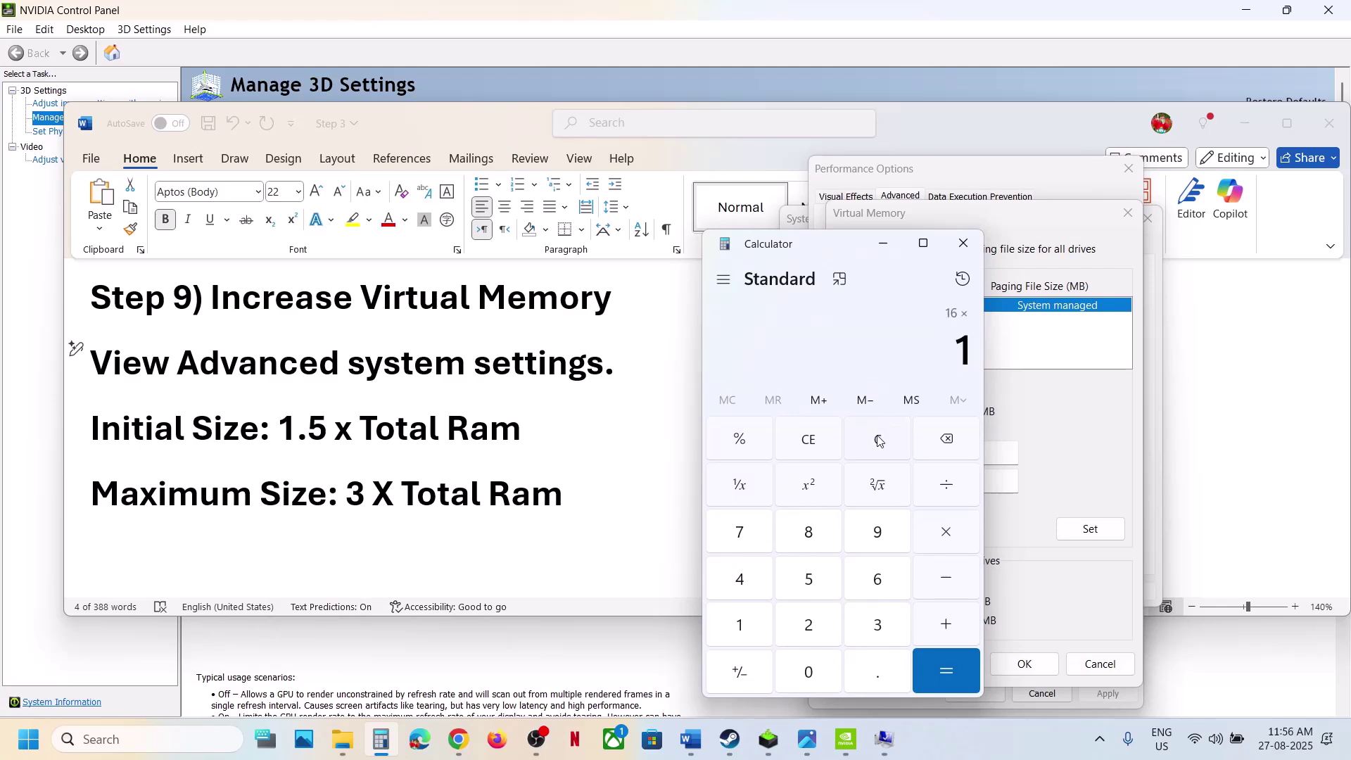
pyautogui.press('Return')
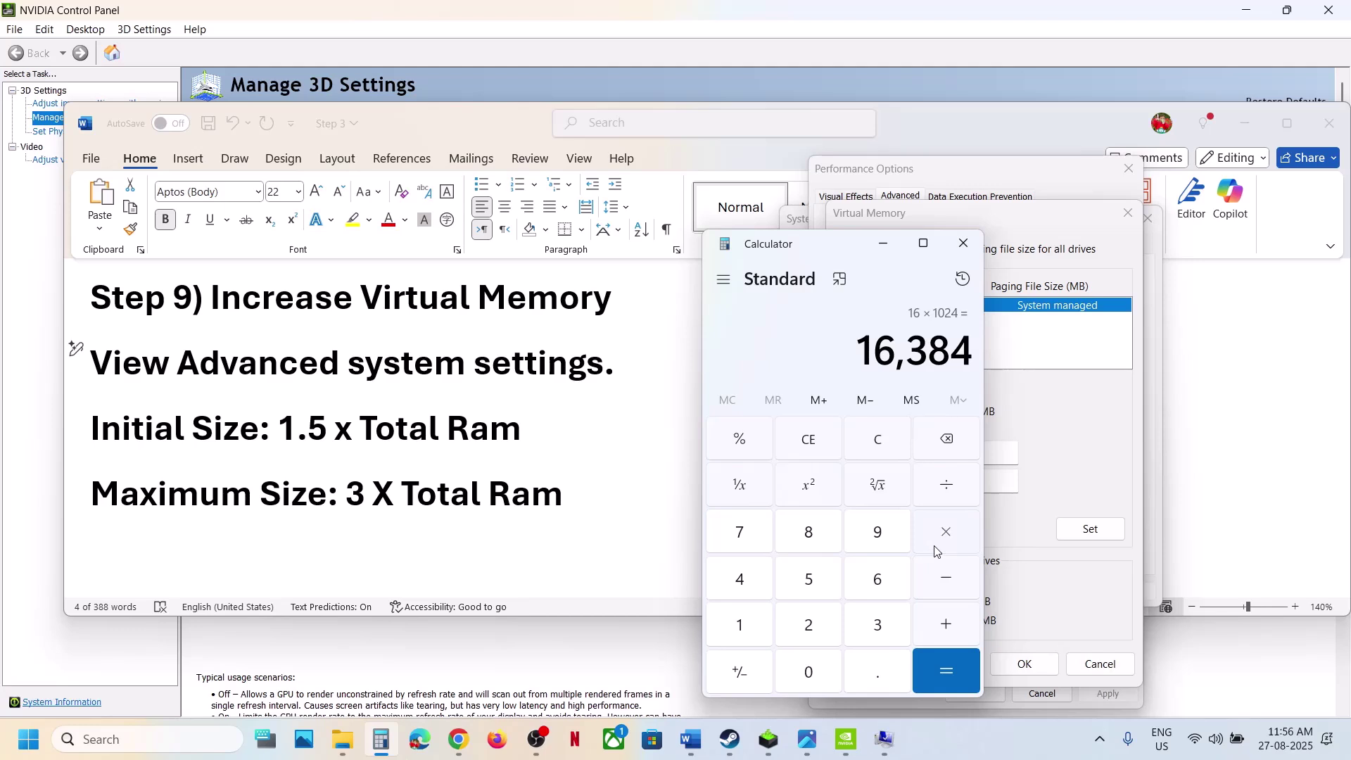
pyautogui.write('*1.5')
pyautogui.press('Return')
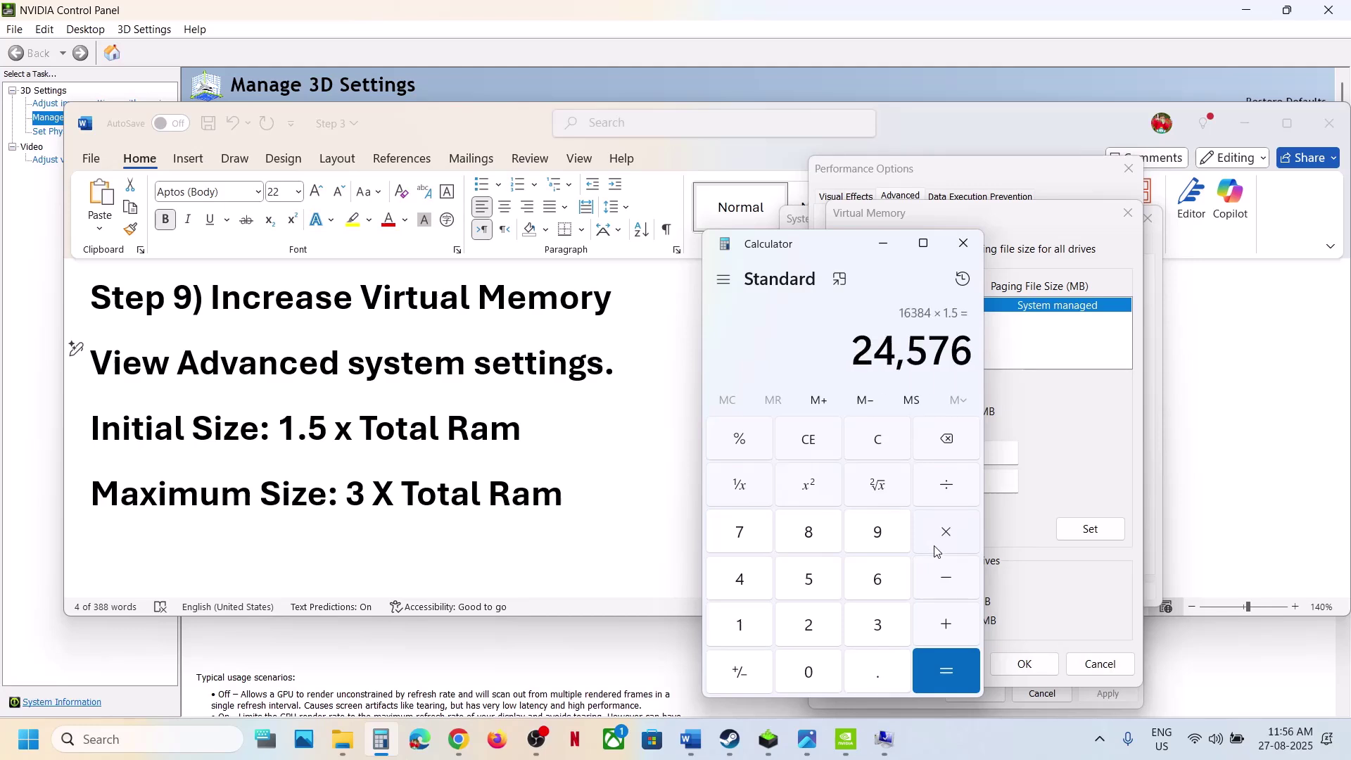
# Set the C: drive's custom initial paging file size to 24576 MB.
pyautogui.click(1029, 470)
pyautogui.click(978, 445)
pyautogui.write('24576')
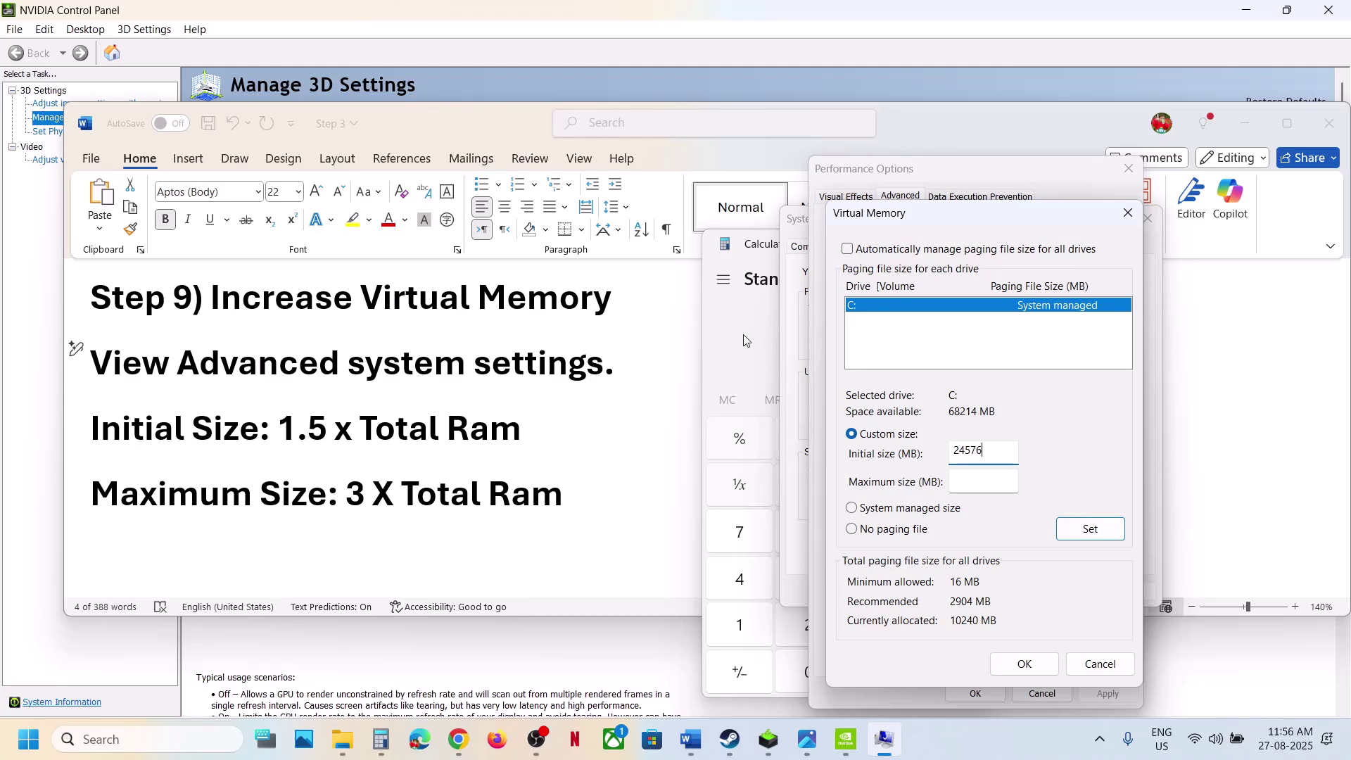
# Compute 16 × 1024 × 3 in Calculator for the maximum paging file size.
pyautogui.click(743, 335)
pyautogui.click(860, 435)
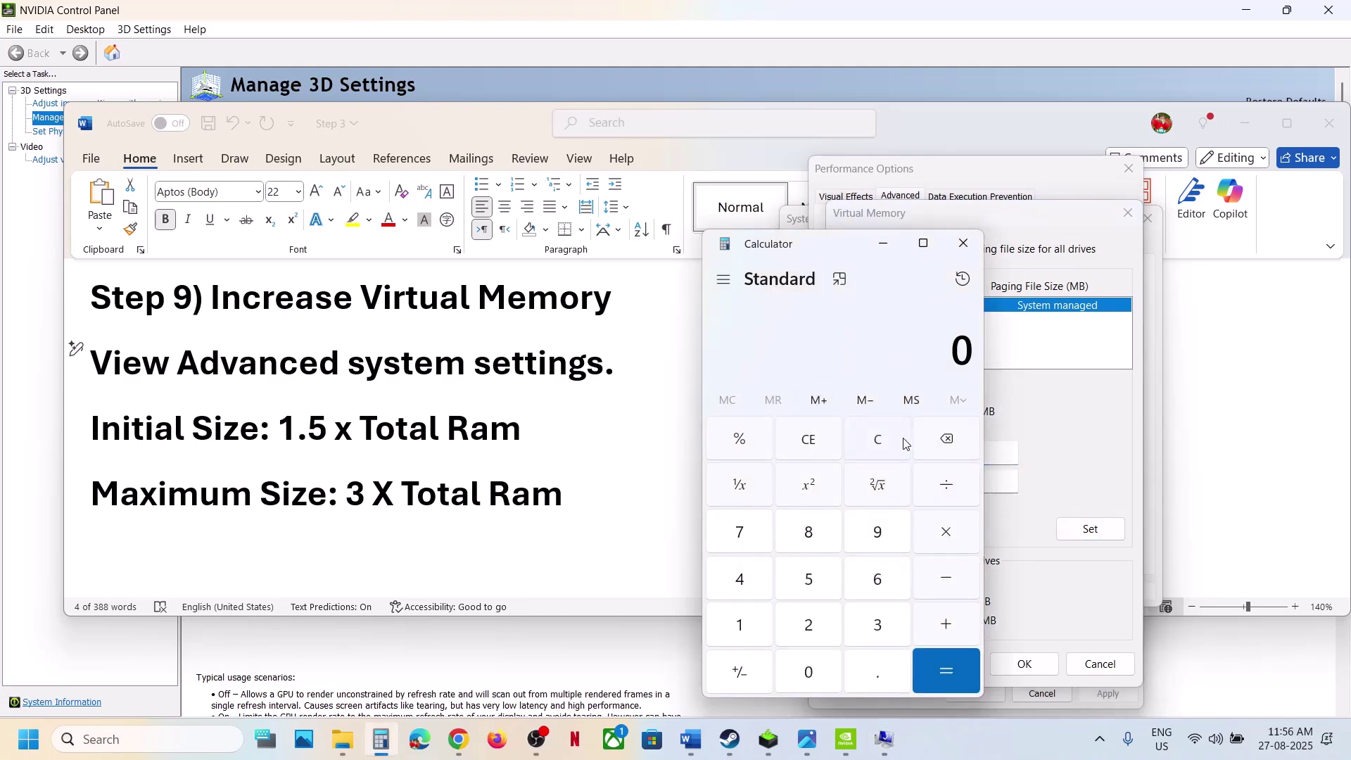
pyautogui.write('16 × 1024')
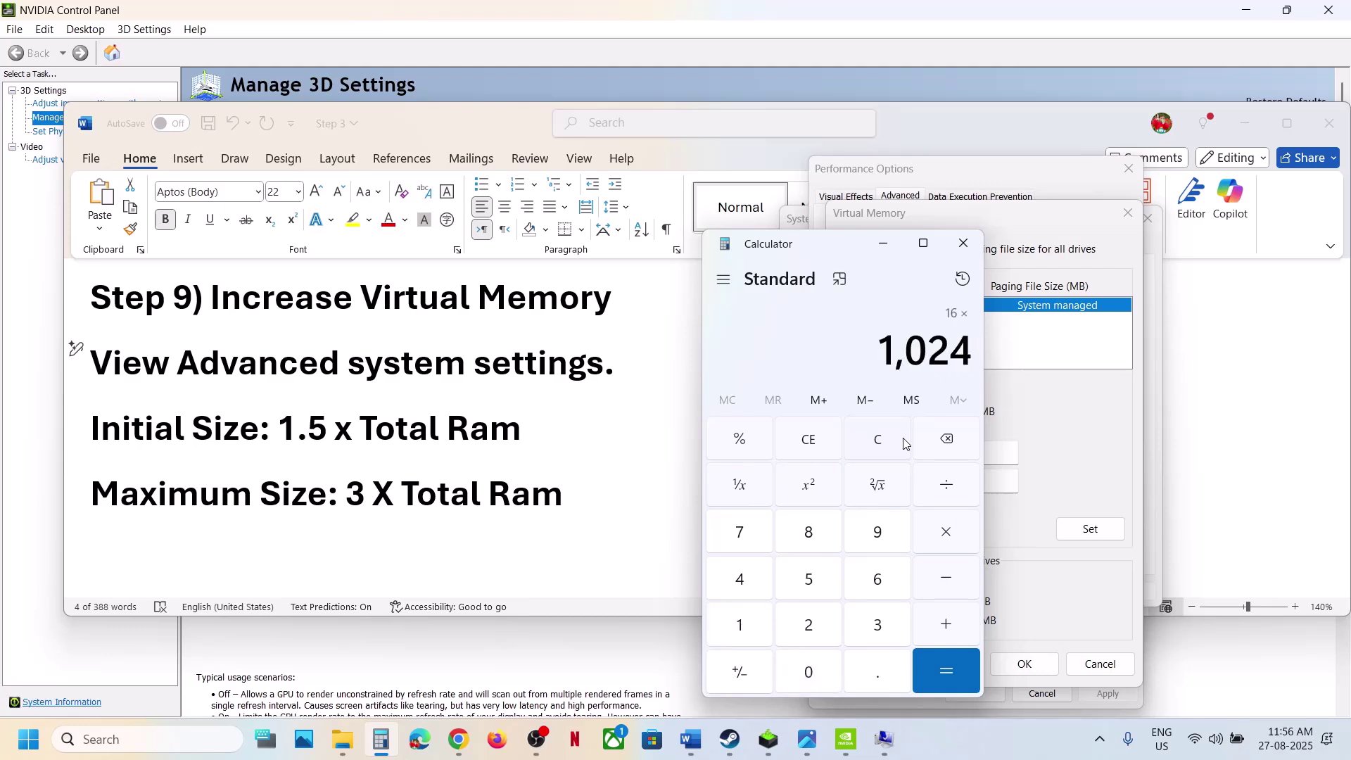
pyautogui.press('Return')
pyautogui.write('*3')
pyautogui.press('Return')
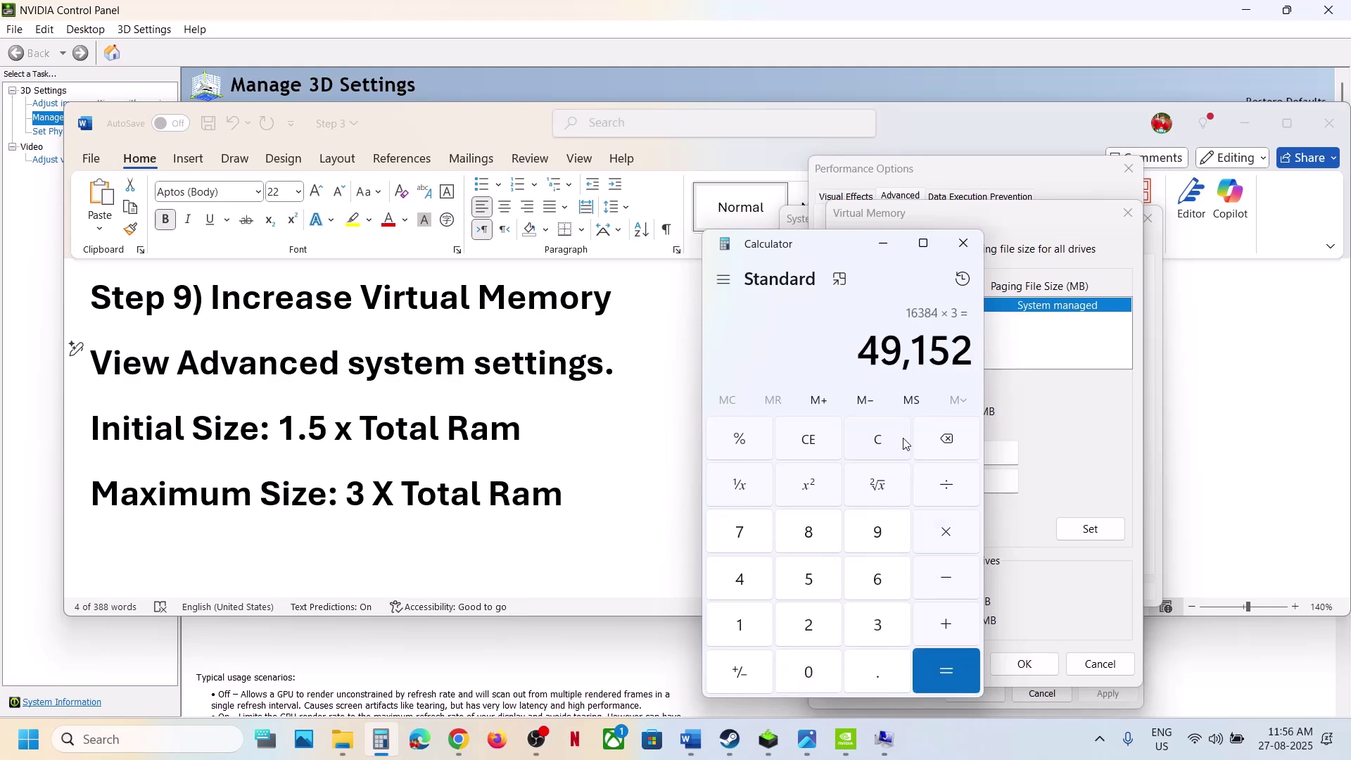
# Set the C: drive's maximum paging file size to 49152 MB and accept the change through System Properties.
pyautogui.click(1000, 481)
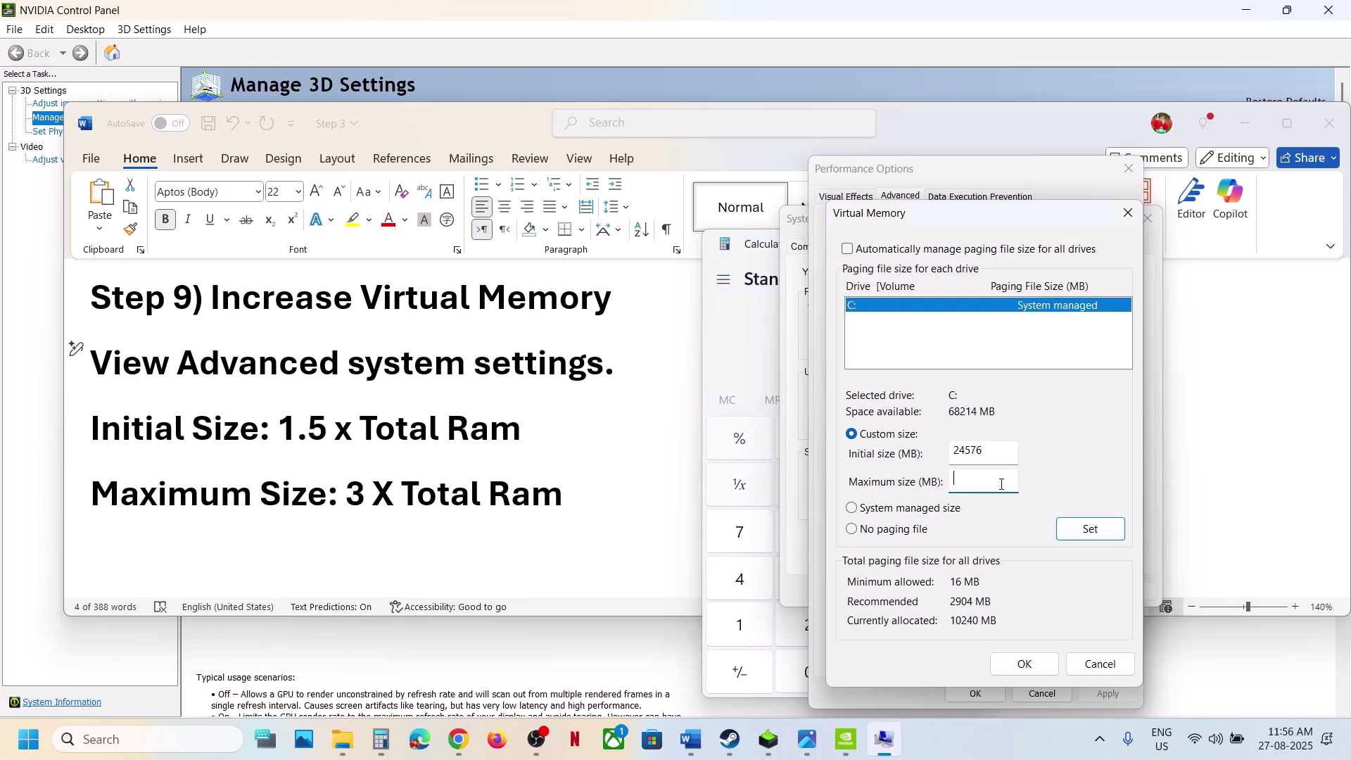
pyautogui.click(1070, 538)
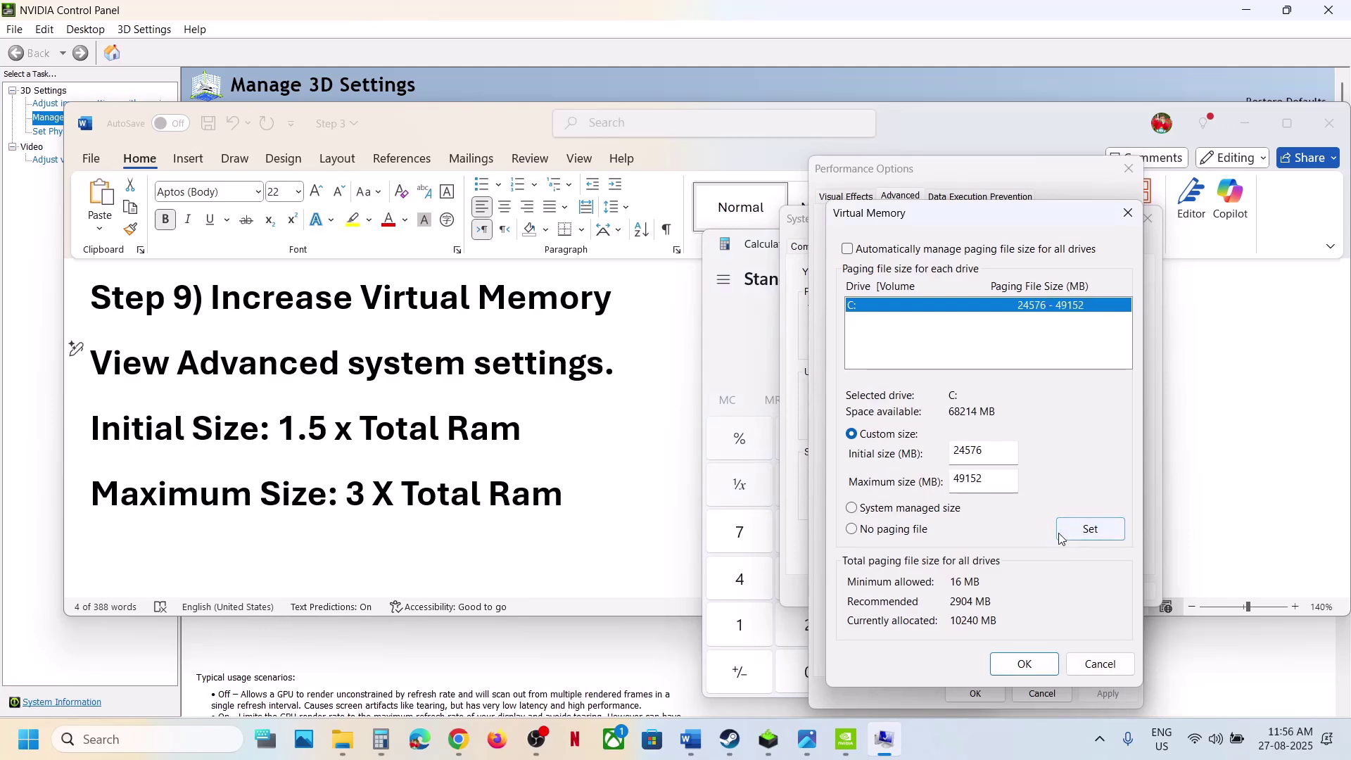
pyautogui.click(1022, 663)
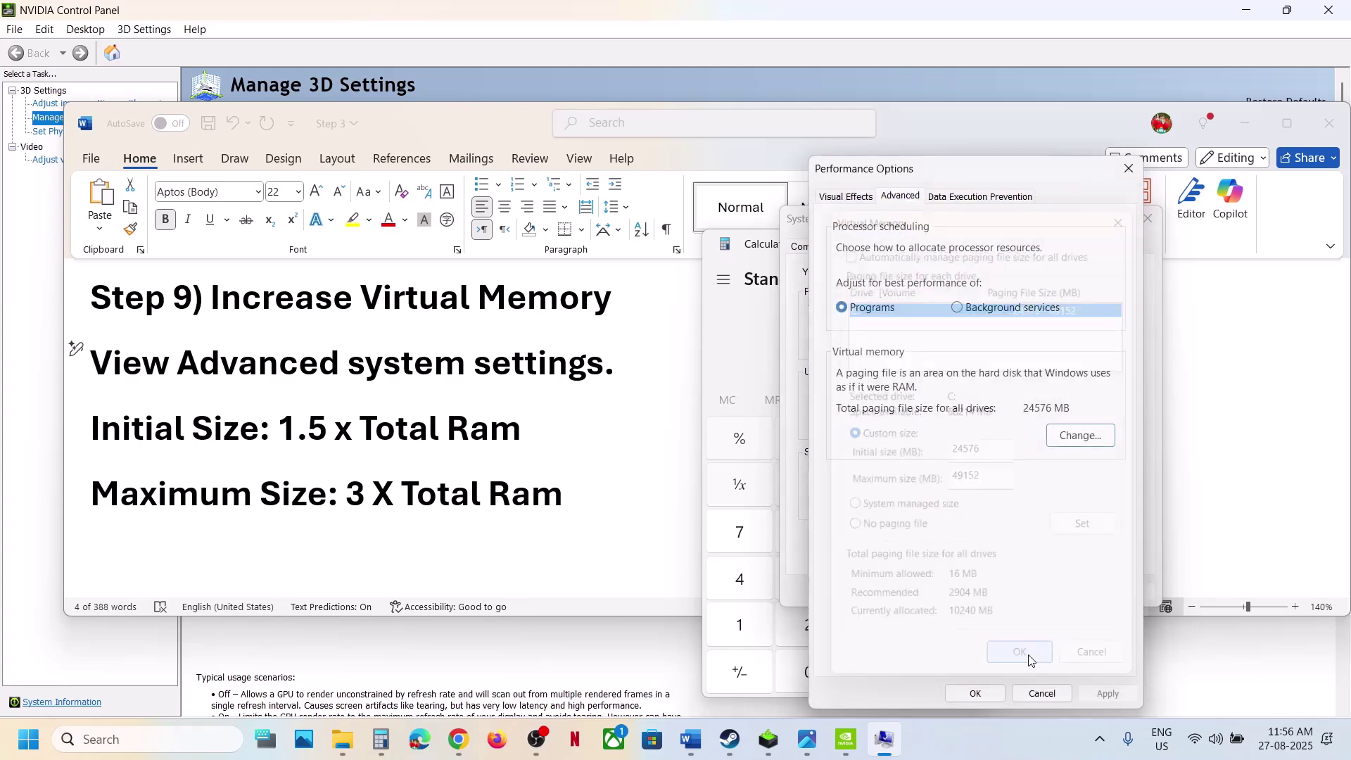
pyautogui.click(991, 698)
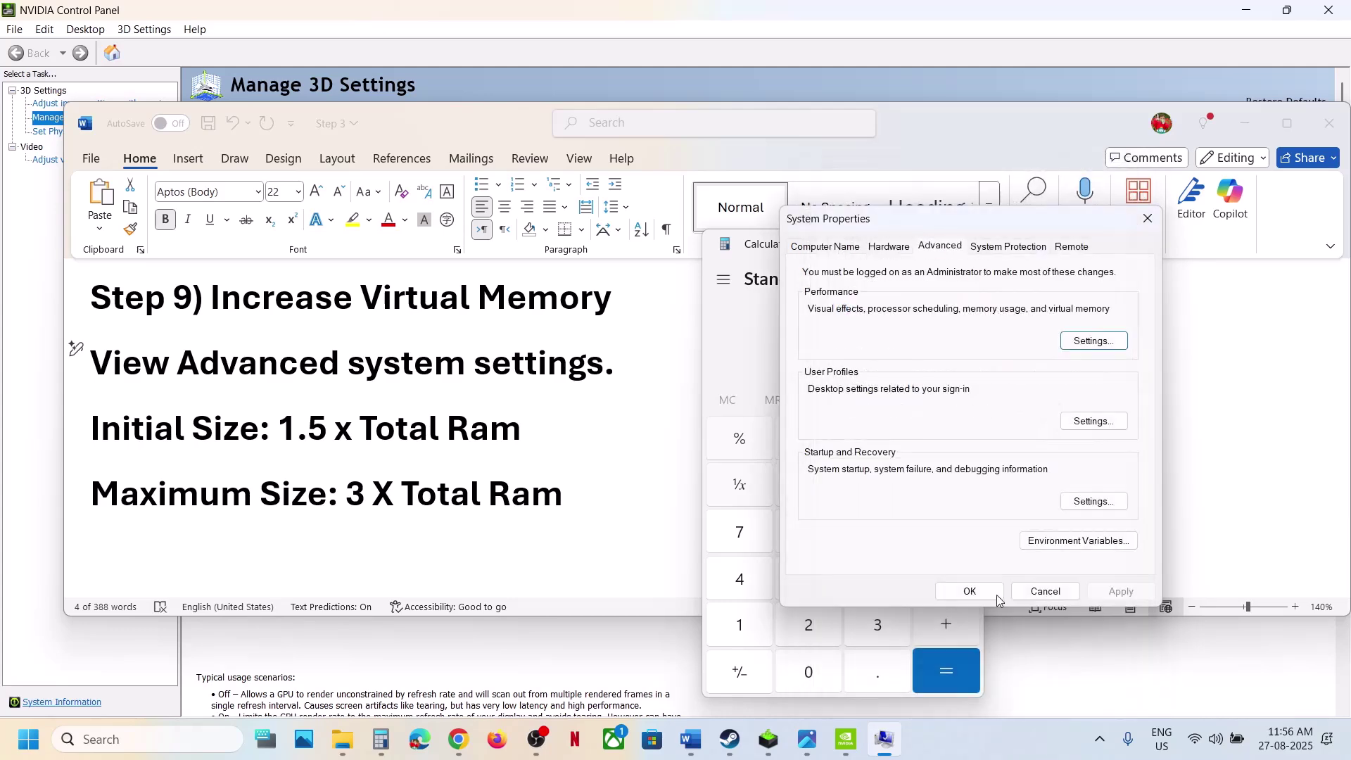
pyautogui.click(969, 590)
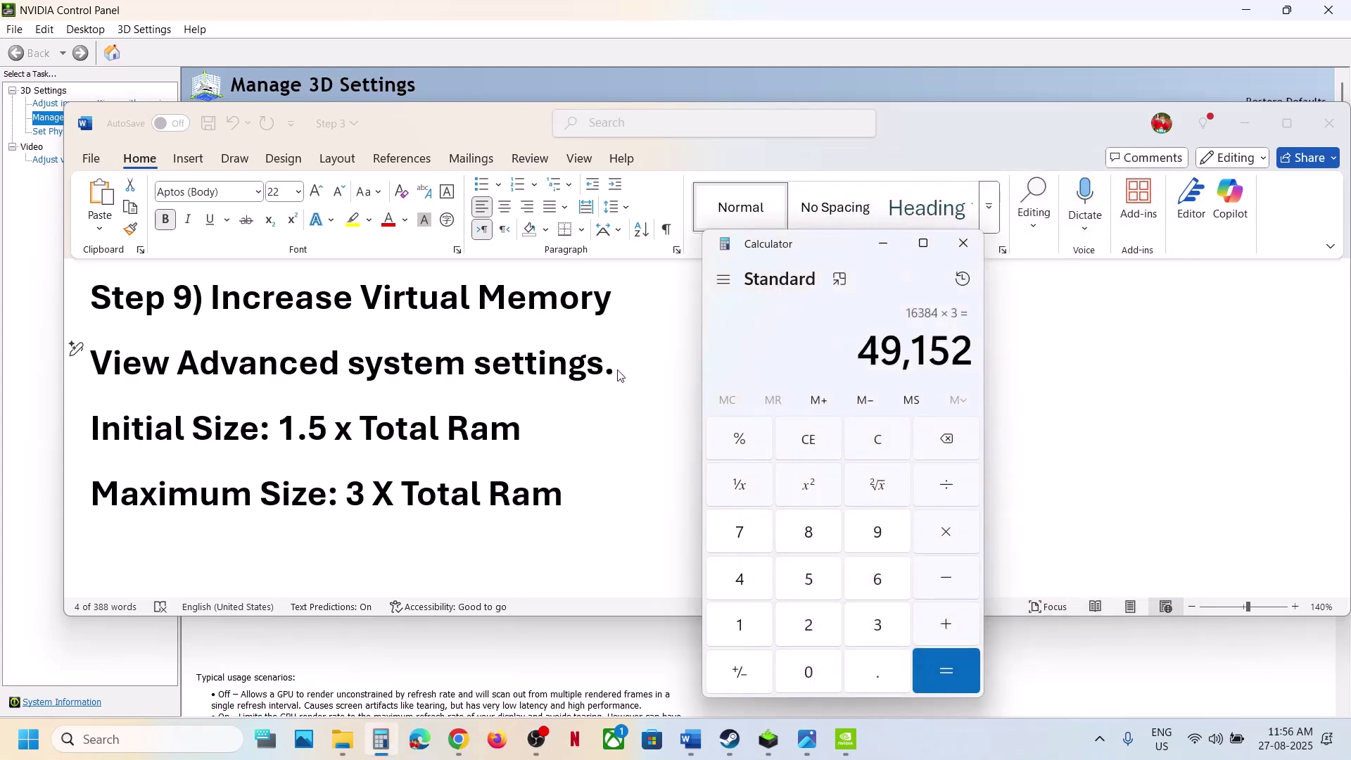
# Search Windows for "View Advanced system settings." copied from the Step 9 text and open the Virtual Memory settings.
pyautogui.tripleClick(408, 367)
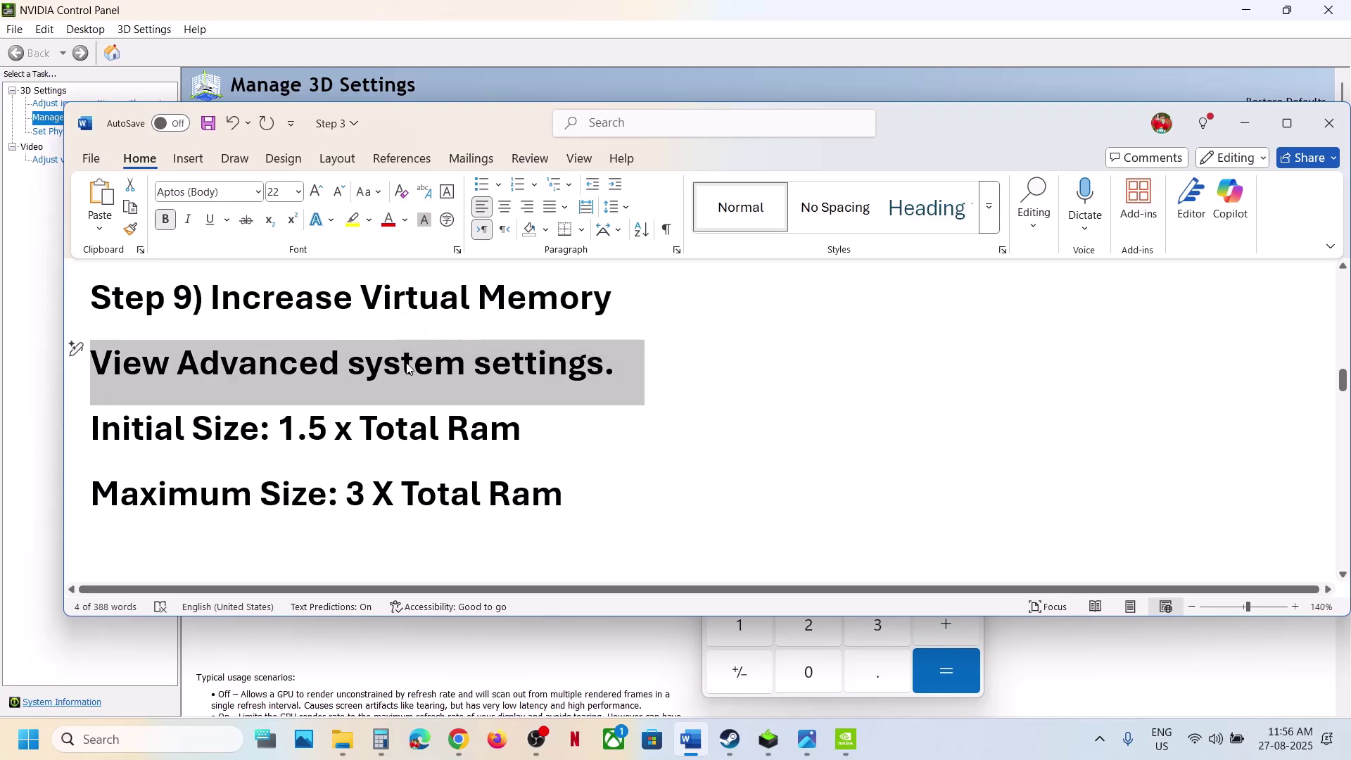
pyautogui.hotkey('ctrl', 'c')
pyautogui.click(141, 739)
pyautogui.hotkey('ctrl', 'v')
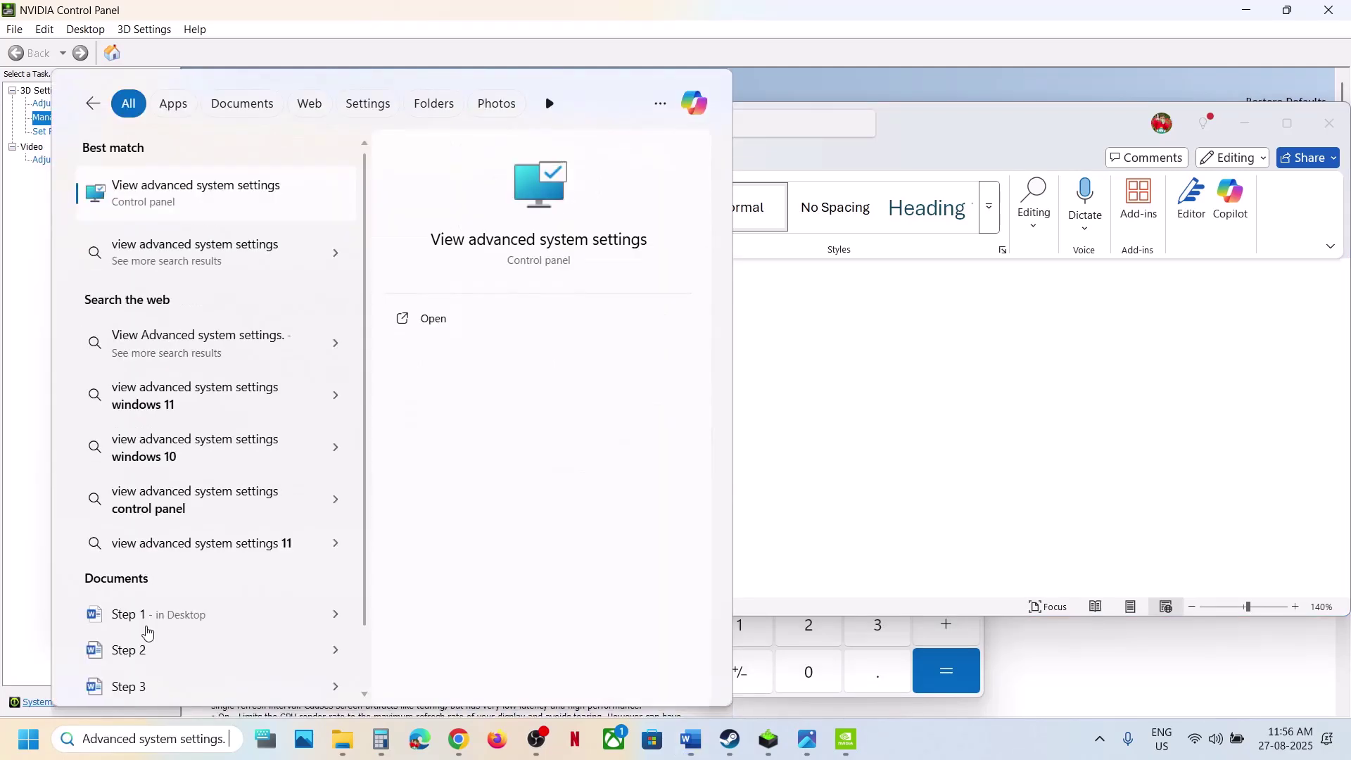
pyautogui.click(202, 205)
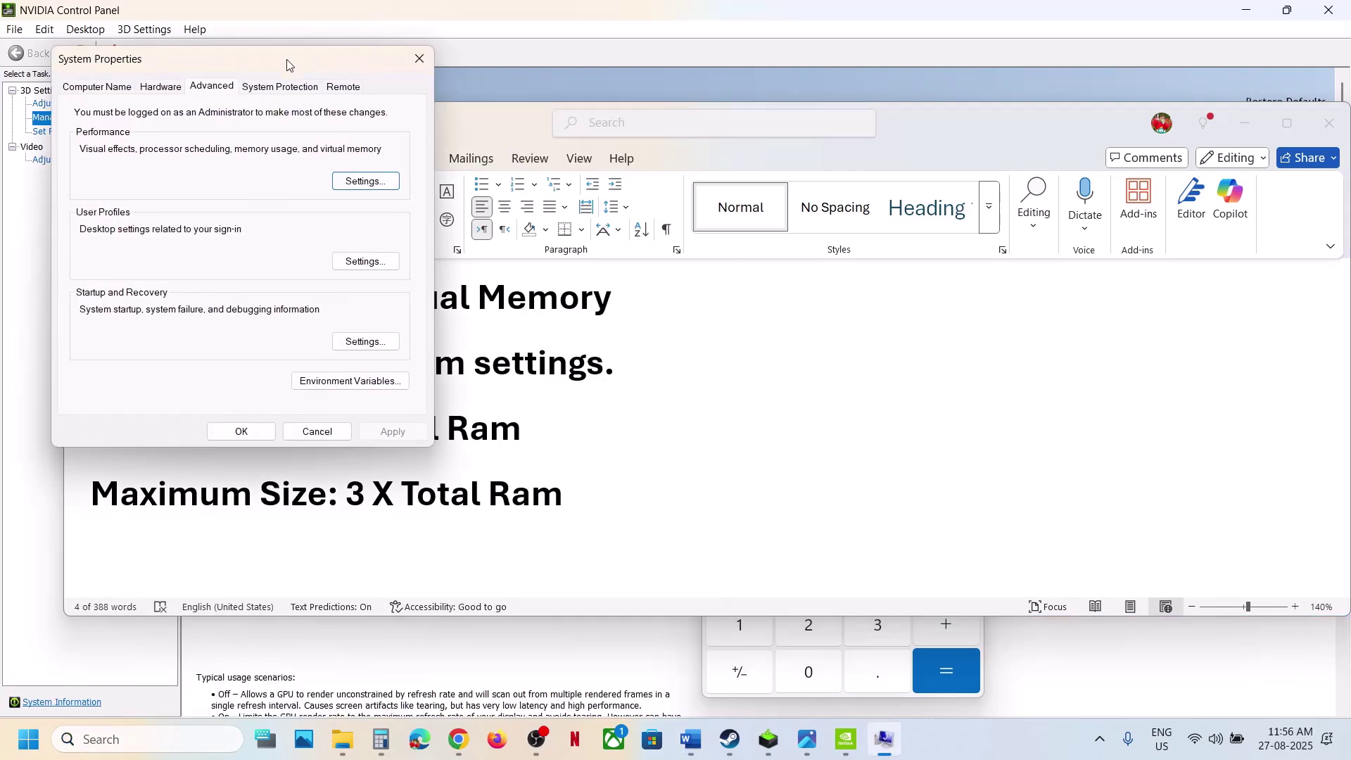
pyautogui.moveTo(840, 192); pyautogui.dragTo(877, 209)
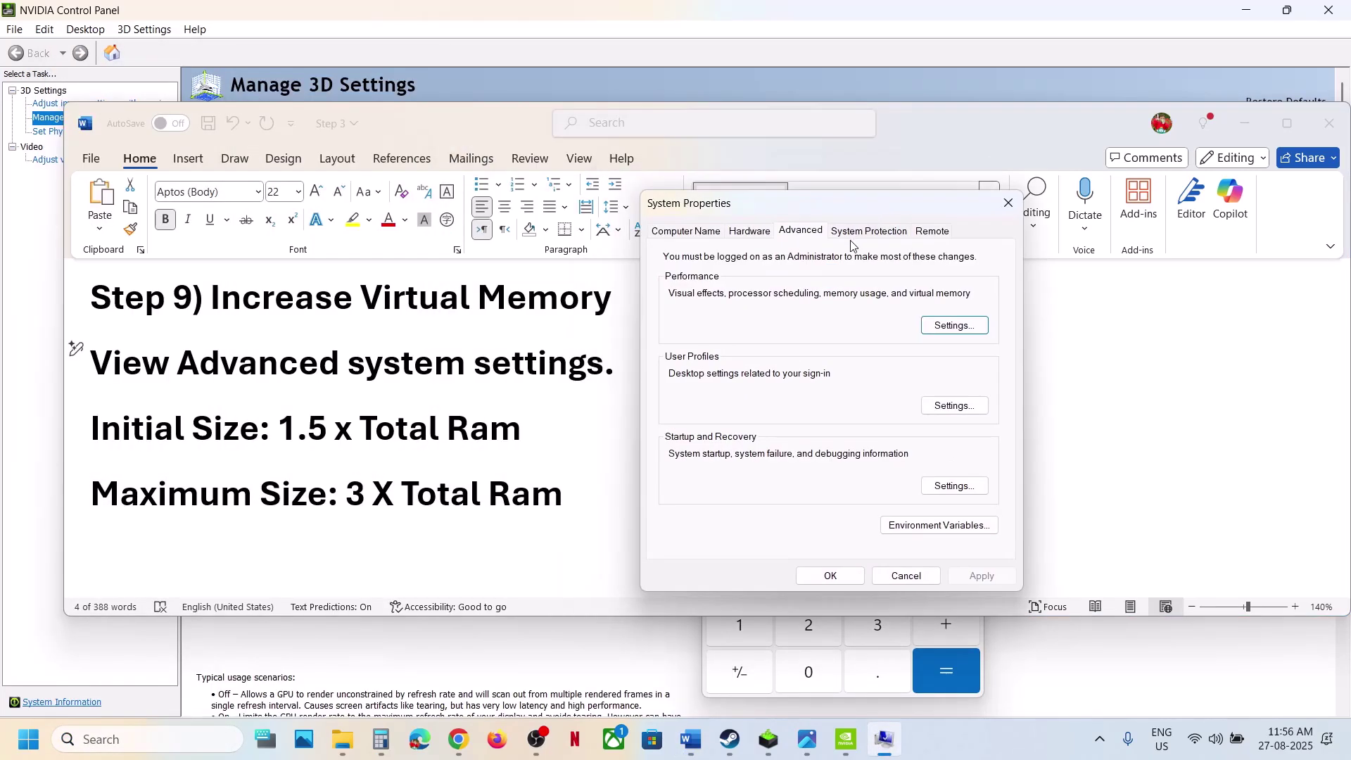
pyautogui.click(934, 325)
pyautogui.click(749, 197)
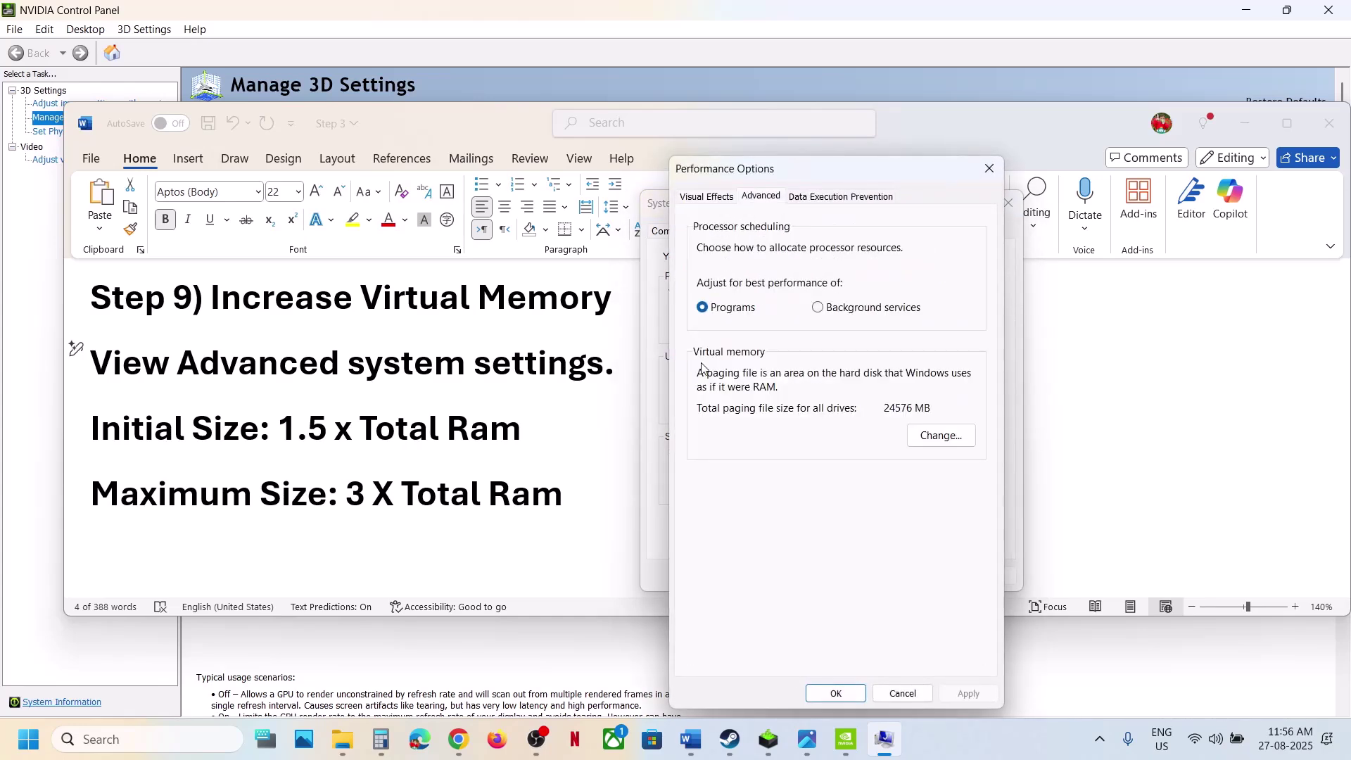
pyautogui.click(927, 432)
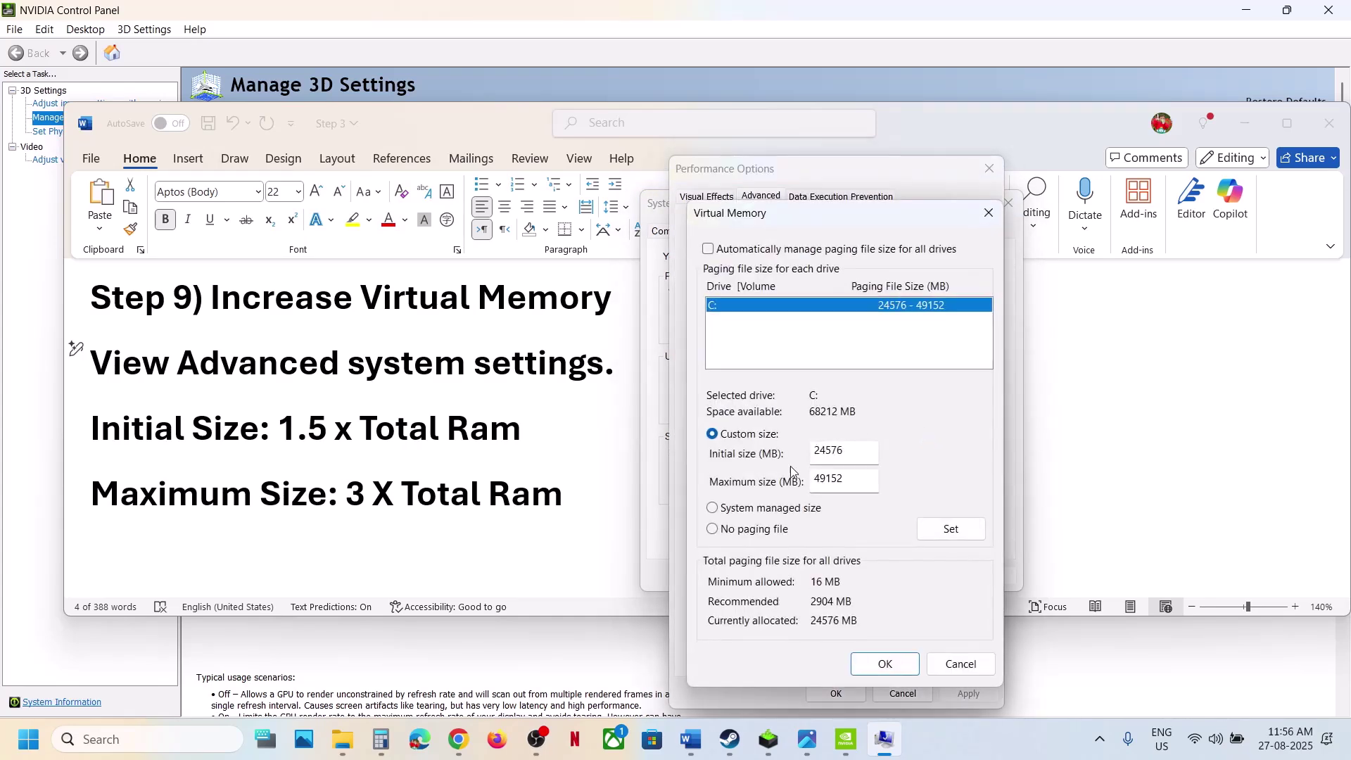
# Switch the C: drive's paging file to System managed size, accept the change and dismiss the restart request without restarting.
pyautogui.click(714, 513)
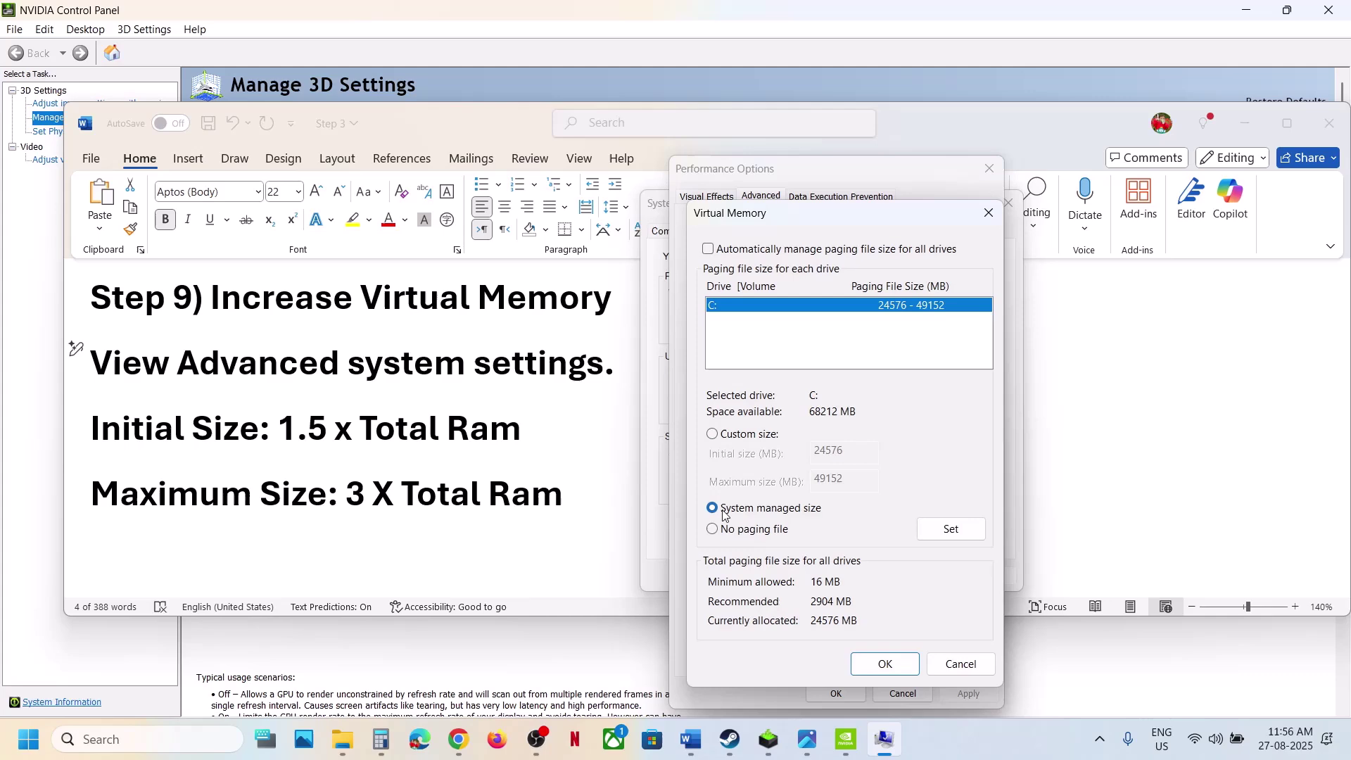
pyautogui.click(924, 534)
pyautogui.click(881, 661)
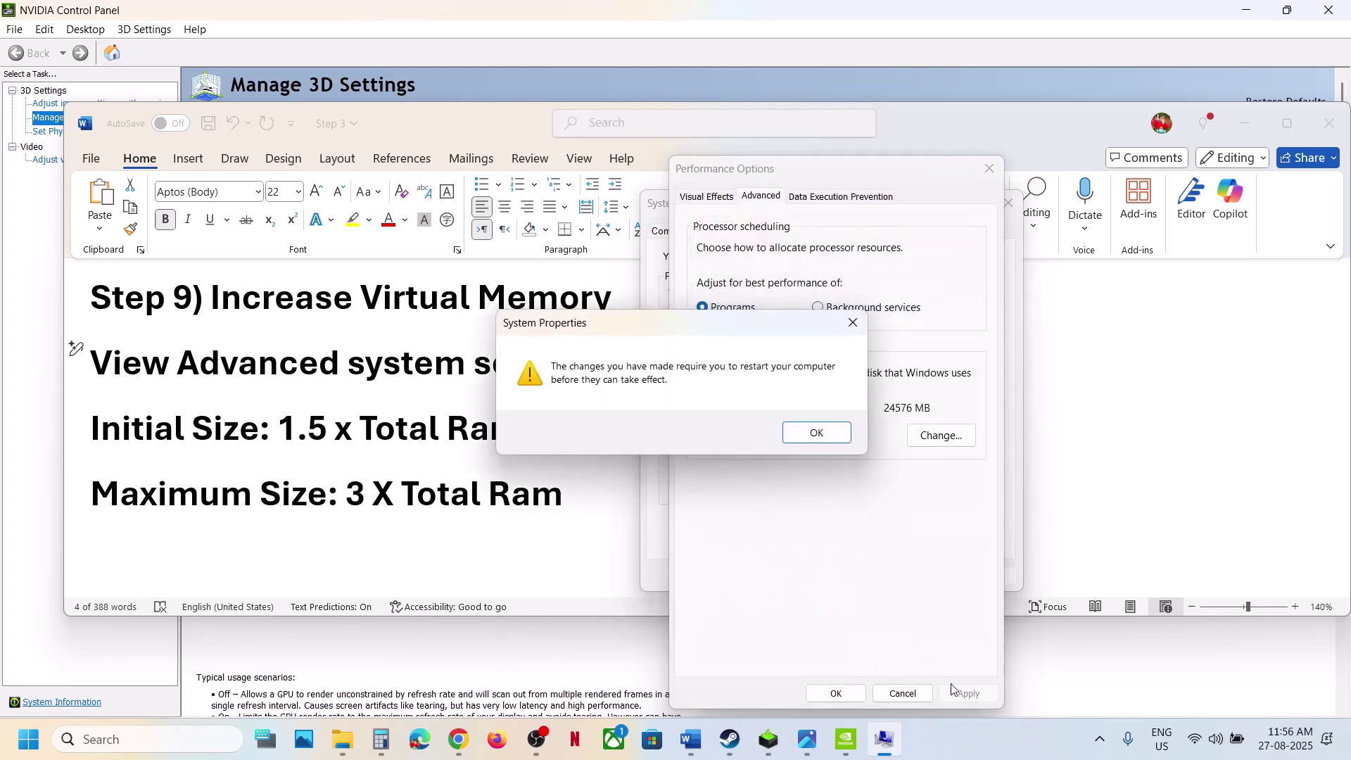
pyautogui.click(815, 435)
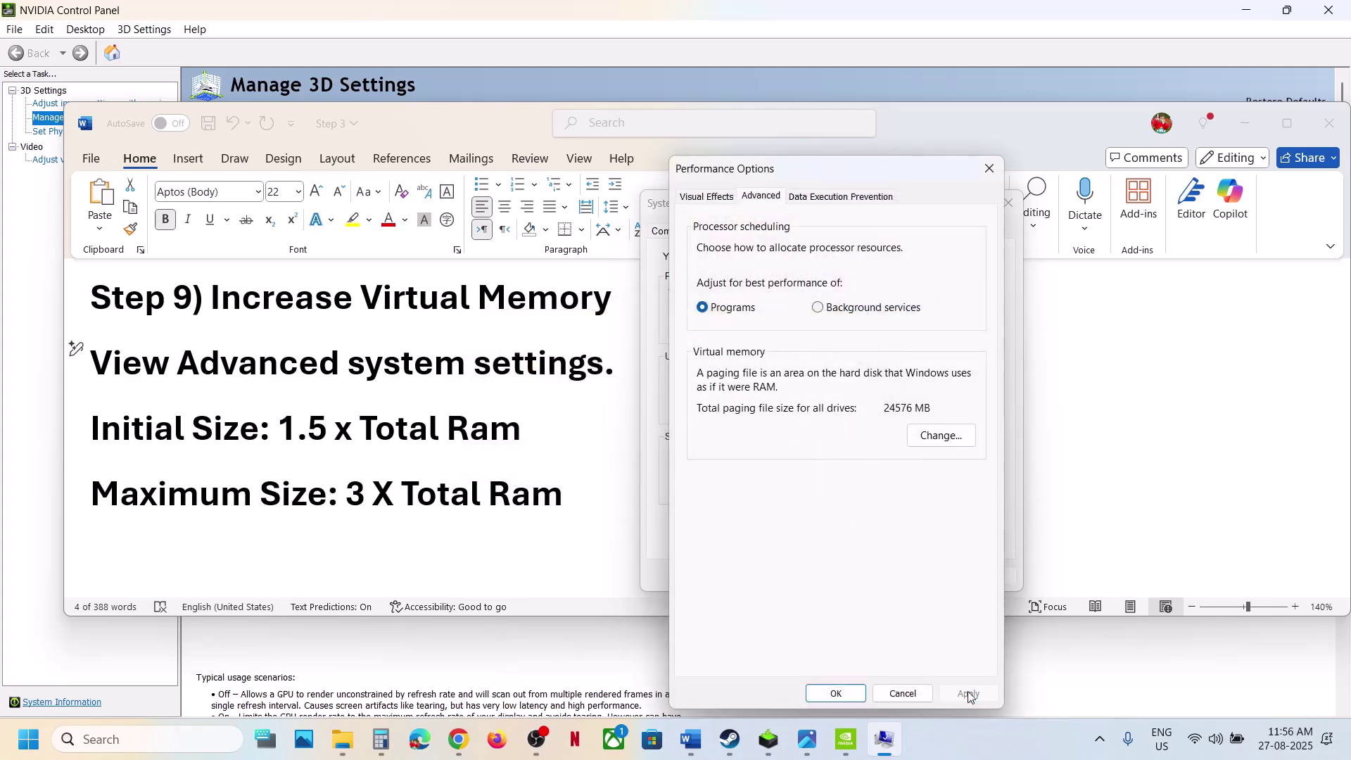
pyautogui.click(850, 698)
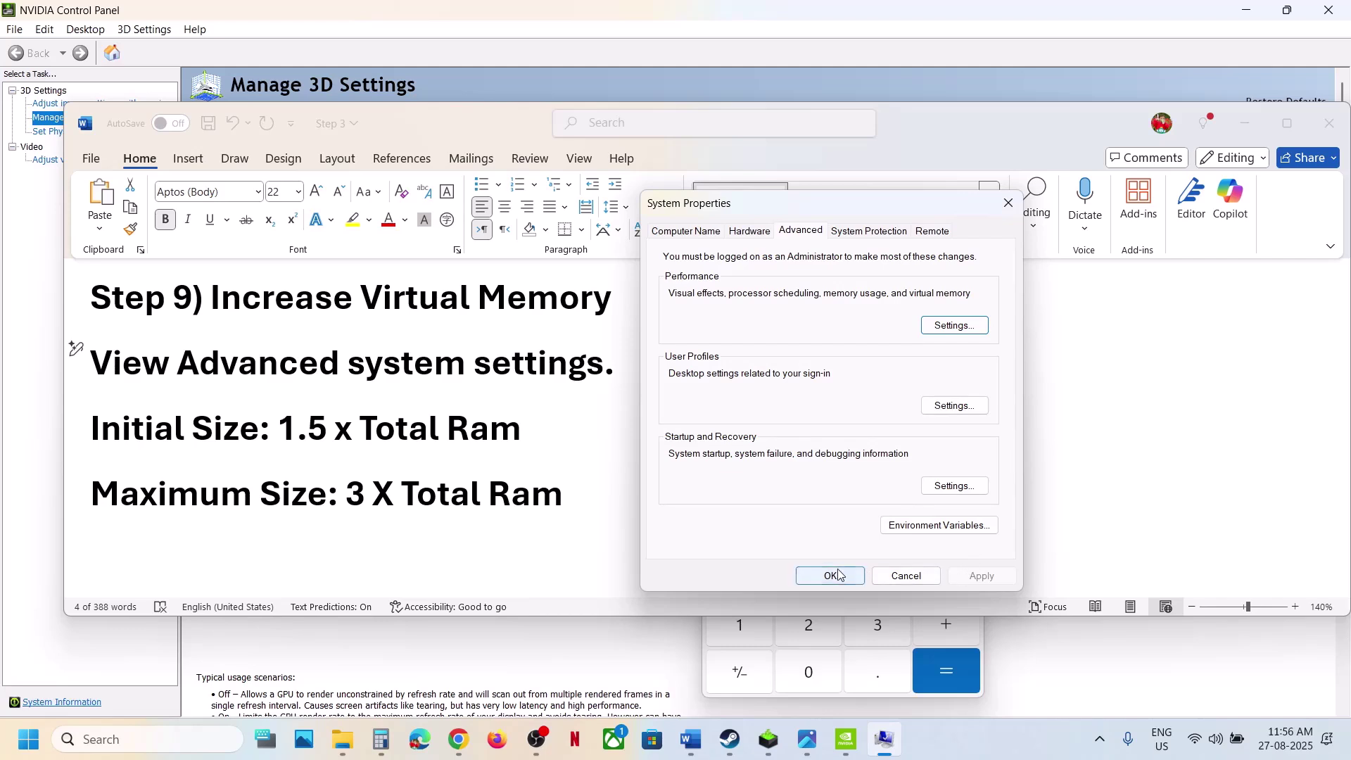
pyautogui.click(834, 573)
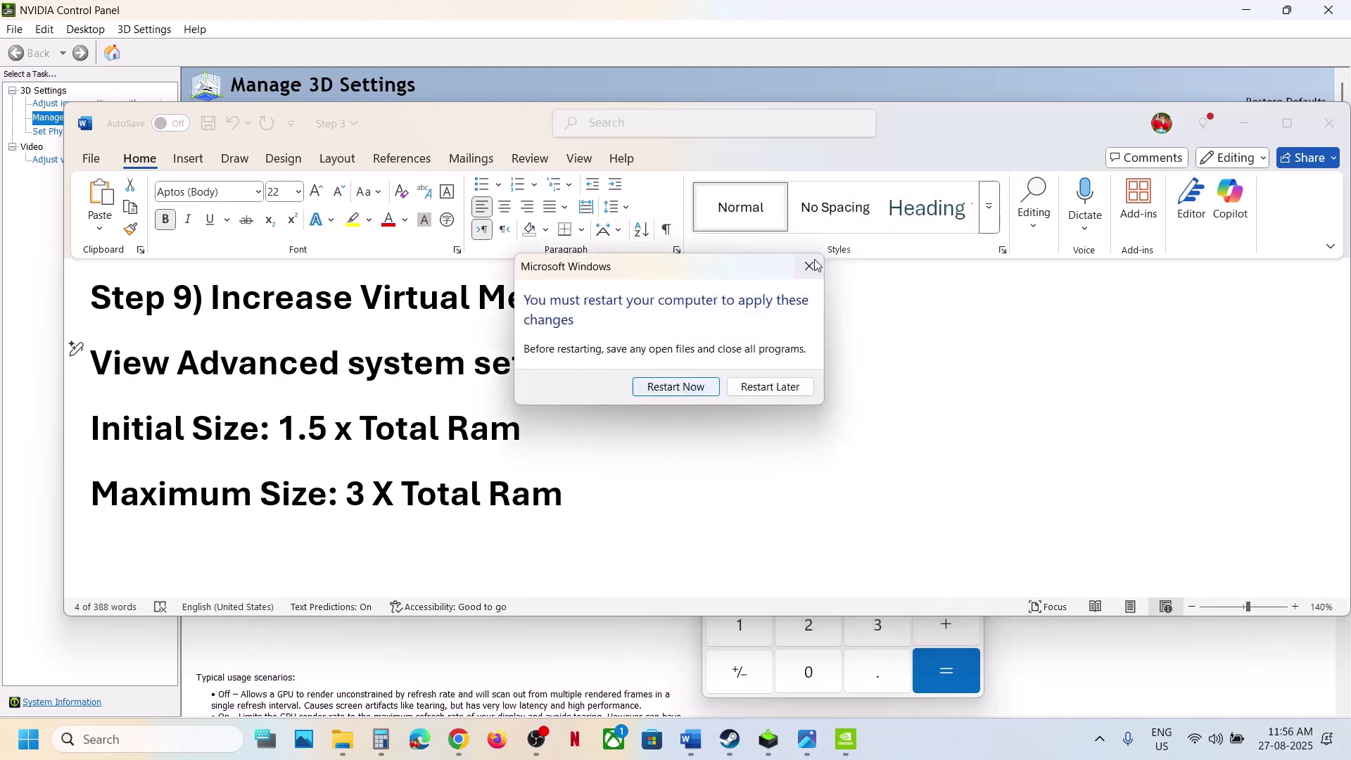
pyautogui.click(816, 270)
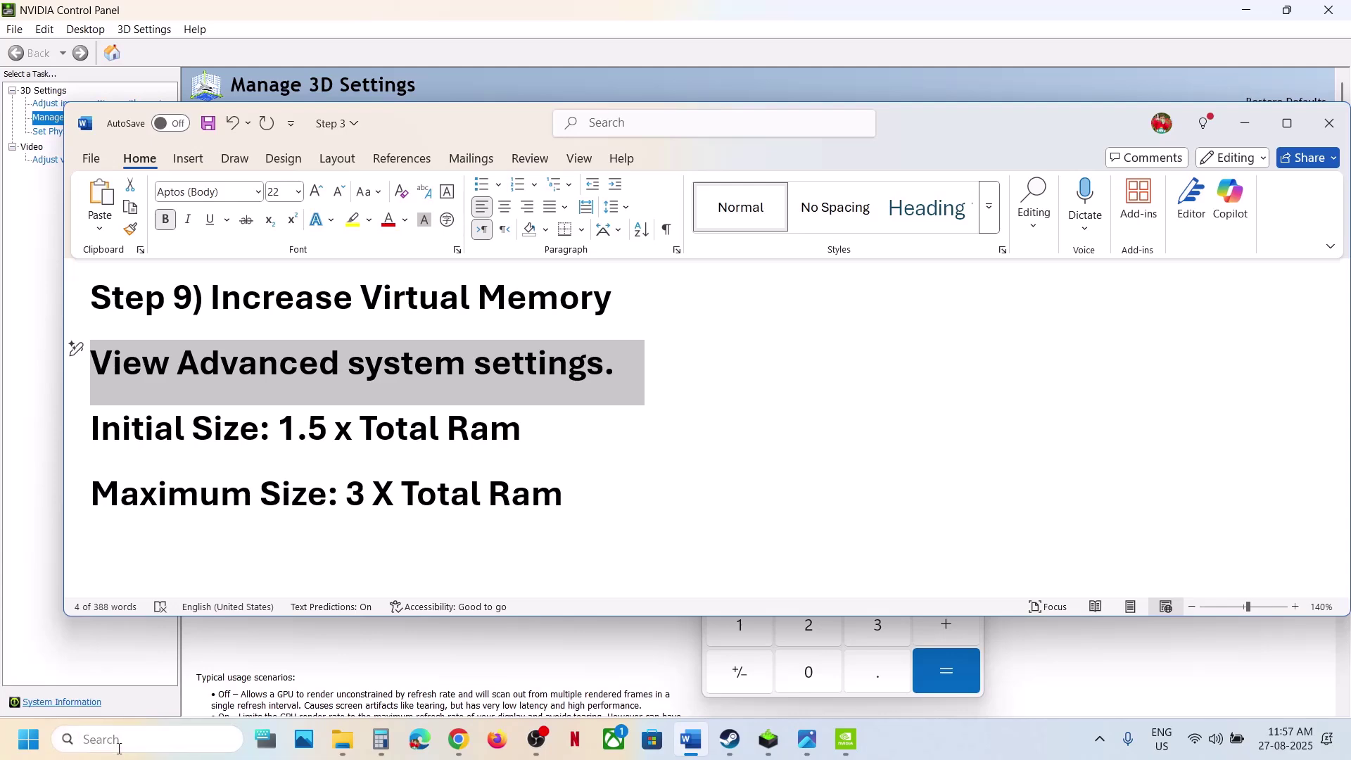
# Reopen the Virtual Memory settings, turn on automatic paging file management for all drives and close System Properties.
pyautogui.click(140, 739)
pyautogui.hotkey('ctrl', 'v')
pyautogui.click(192, 197)
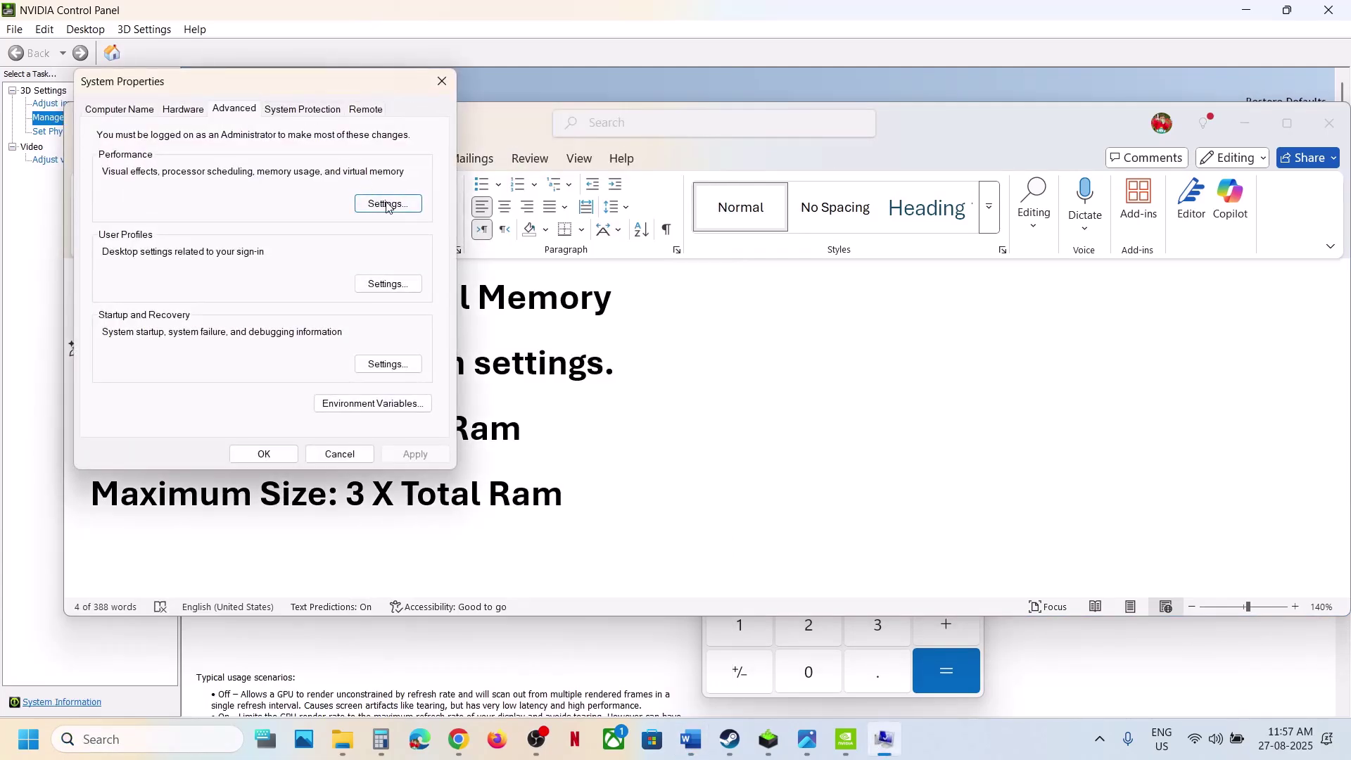
pyautogui.click(387, 204)
pyautogui.click(196, 175)
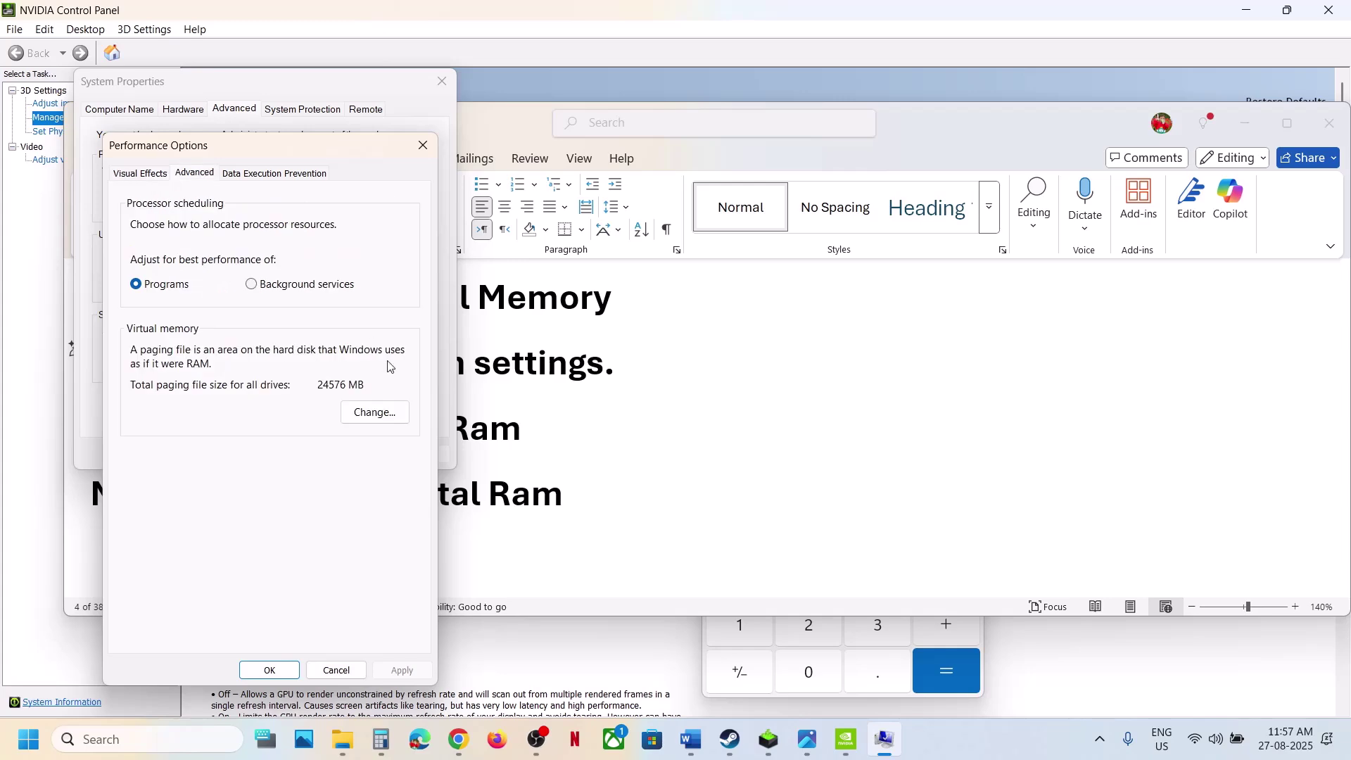
pyautogui.click(393, 414)
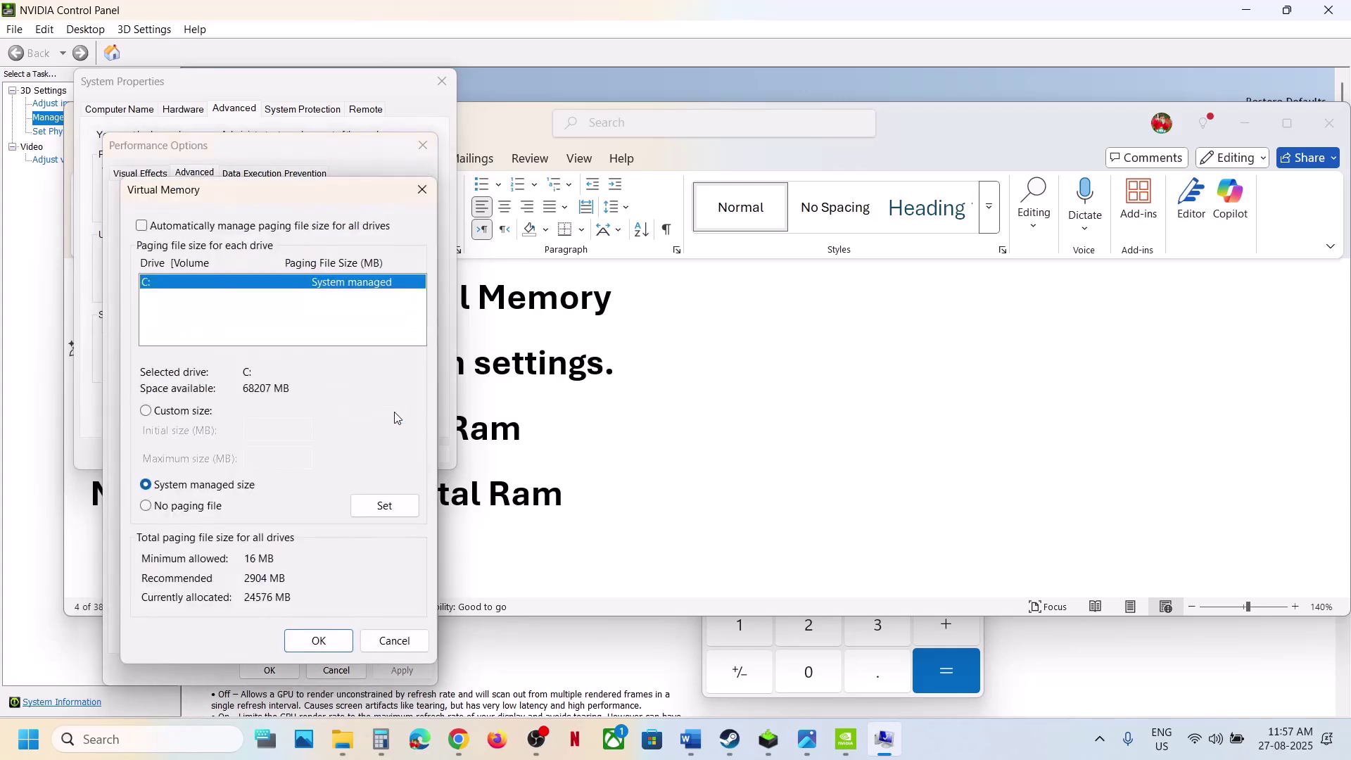
pyautogui.click(176, 230)
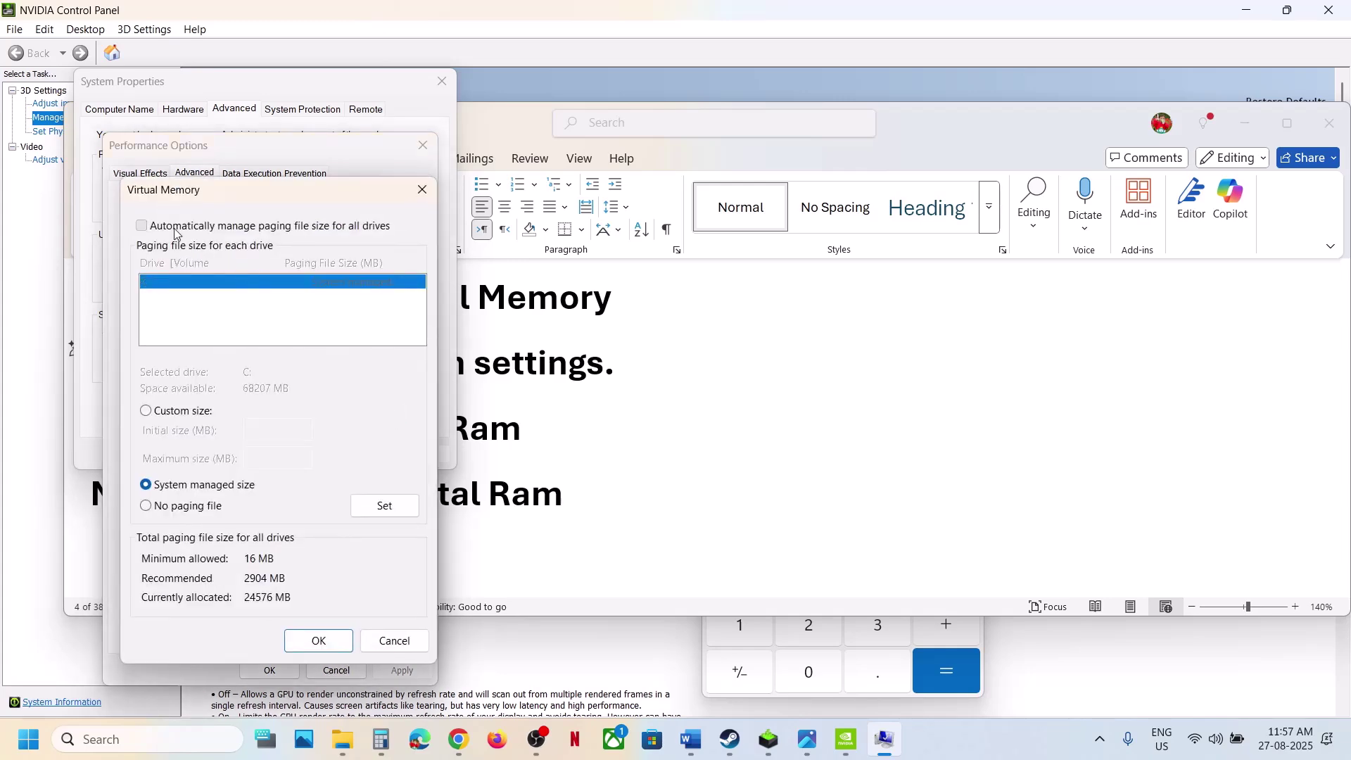
pyautogui.click(319, 641)
pyautogui.click(270, 671)
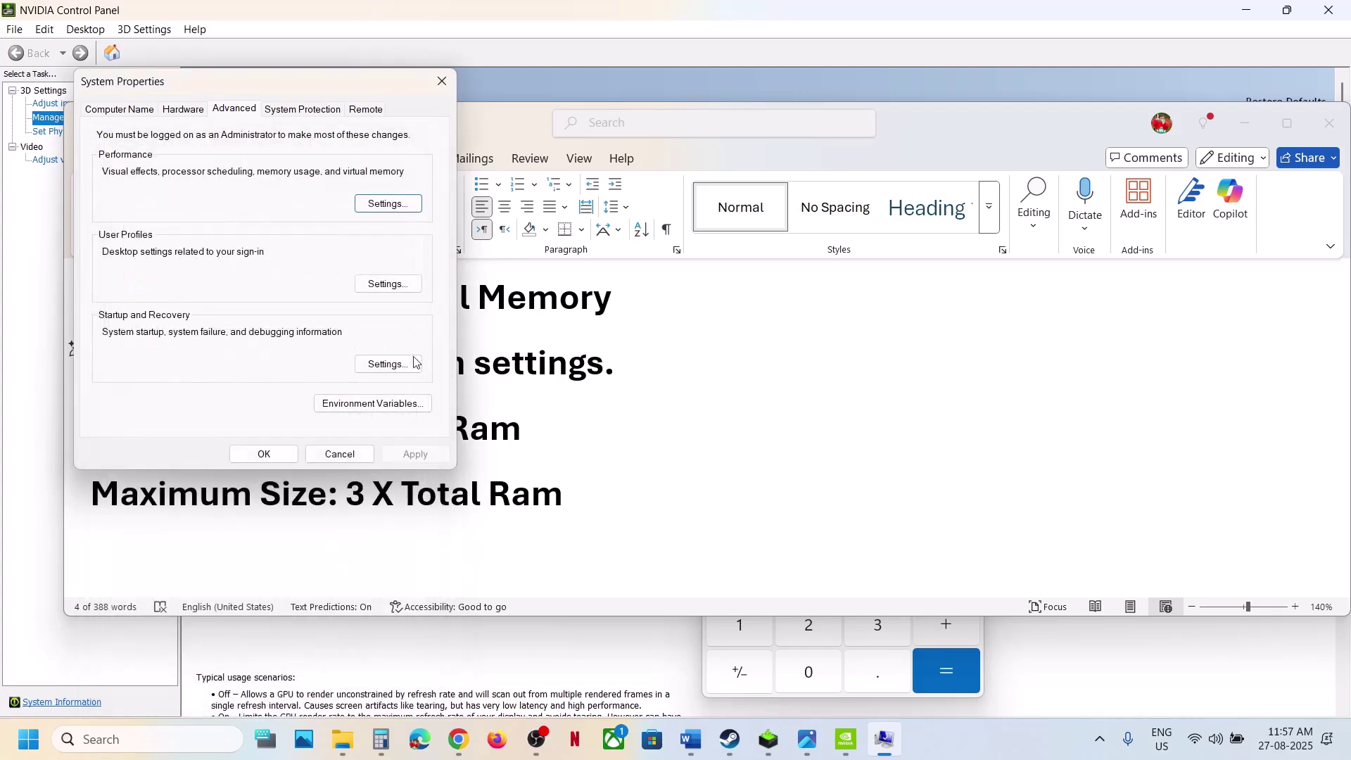
pyautogui.click(441, 81)
# Move on to Step 10 and open the local files folder of METAL GEAR SOLID Δ: SNAKE EATER from the Steam library.
pyautogui.scroll(-4, 506, 451)
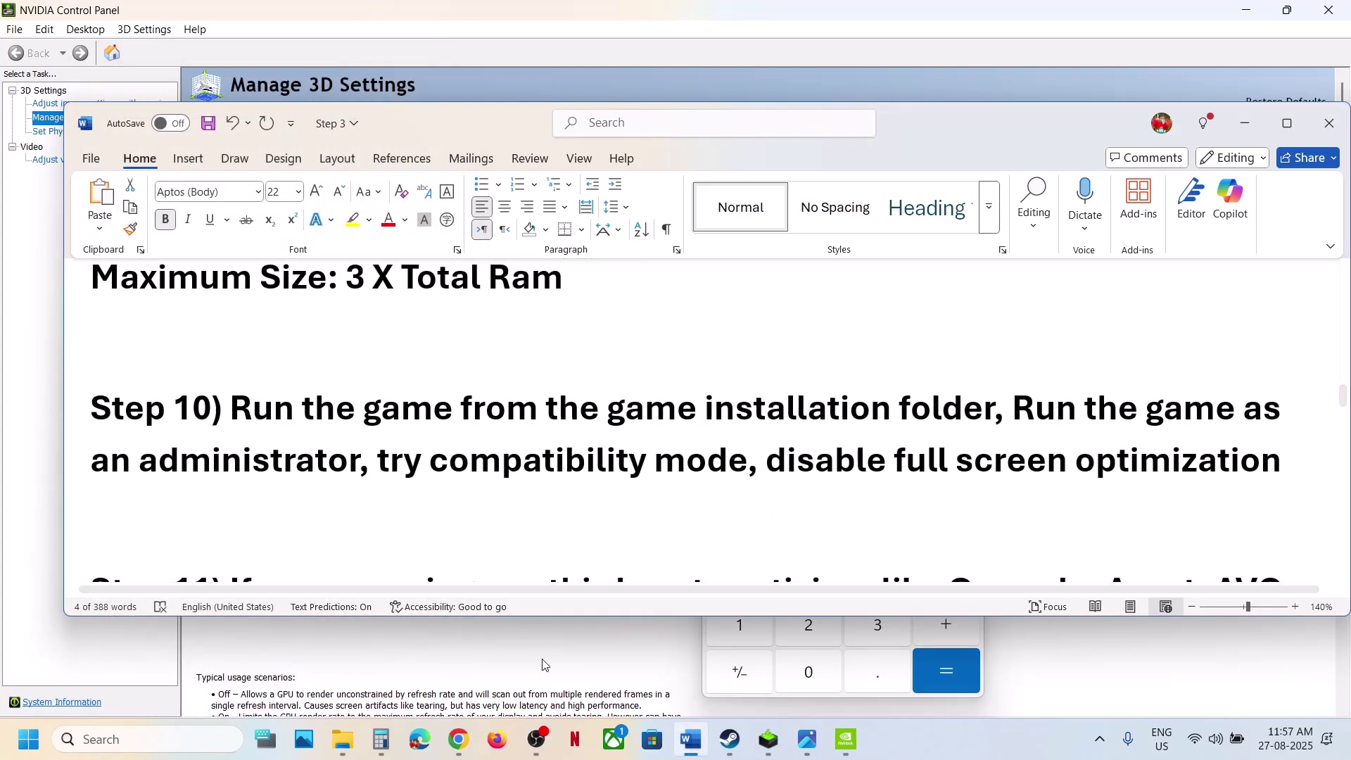
pyautogui.click(730, 740)
pyautogui.rightClick(100, 427)
pyautogui.moveTo(119, 530)
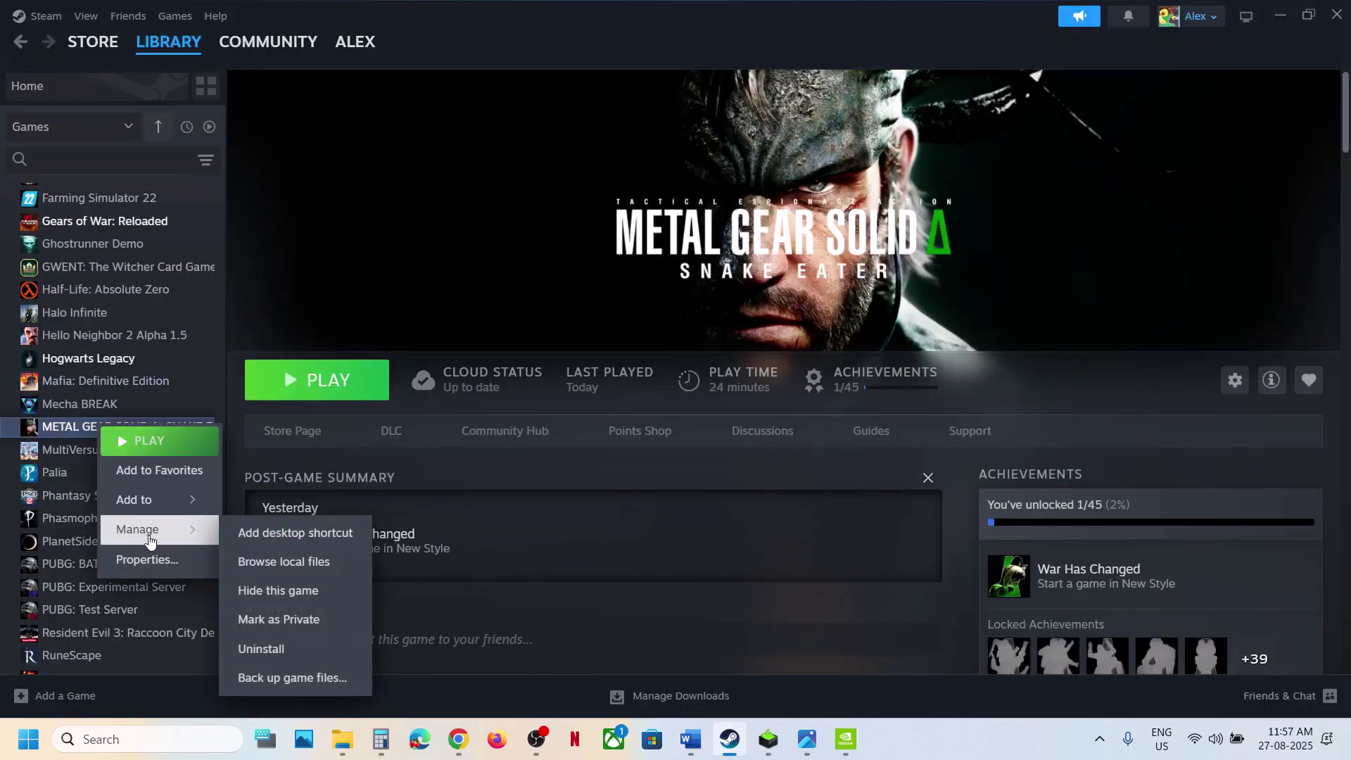
pyautogui.click(312, 561)
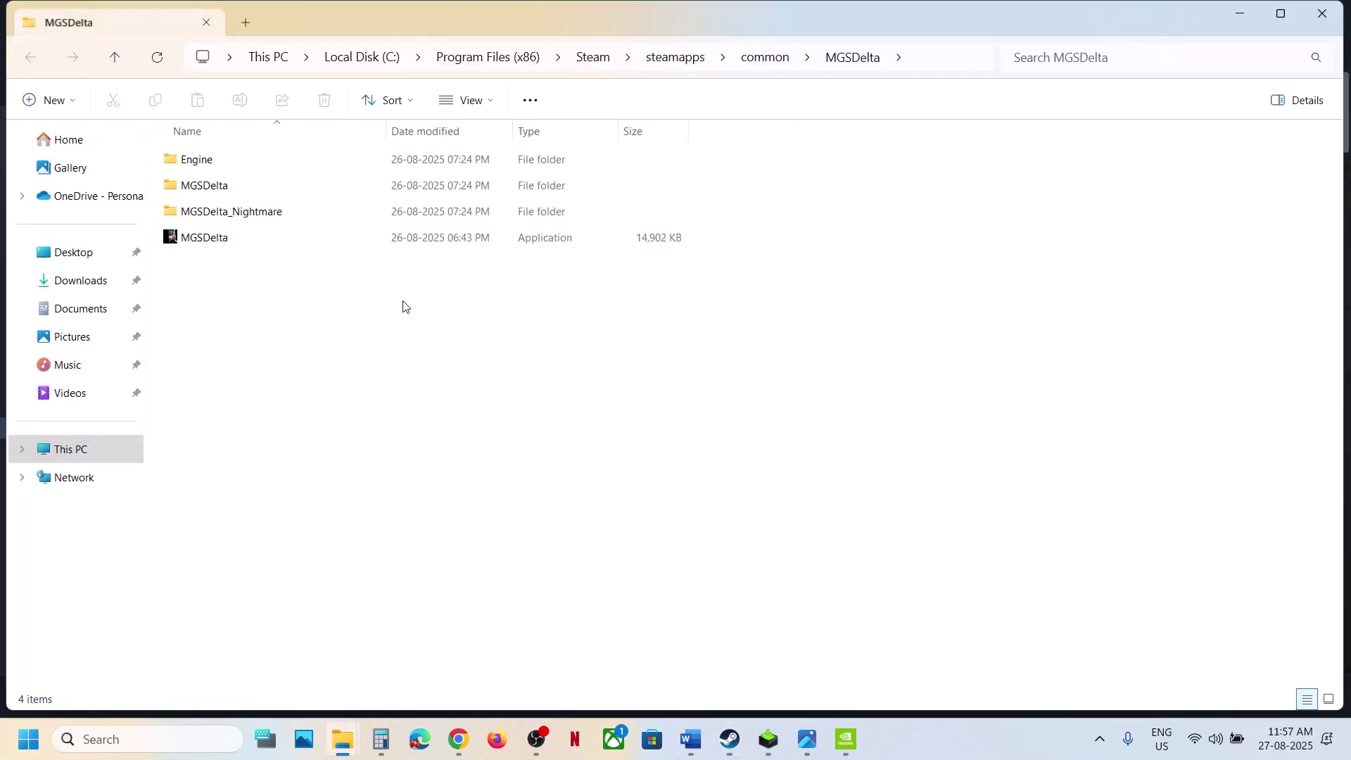
# Locate the Nightmare-Win64-Shipping application inside MGSDelta_Nightmare\Binaries\Win64 of the game's installation folder.
pyautogui.click(224, 239)
pyautogui.moveTo(281, 242); pyautogui.dragTo(268, 242)
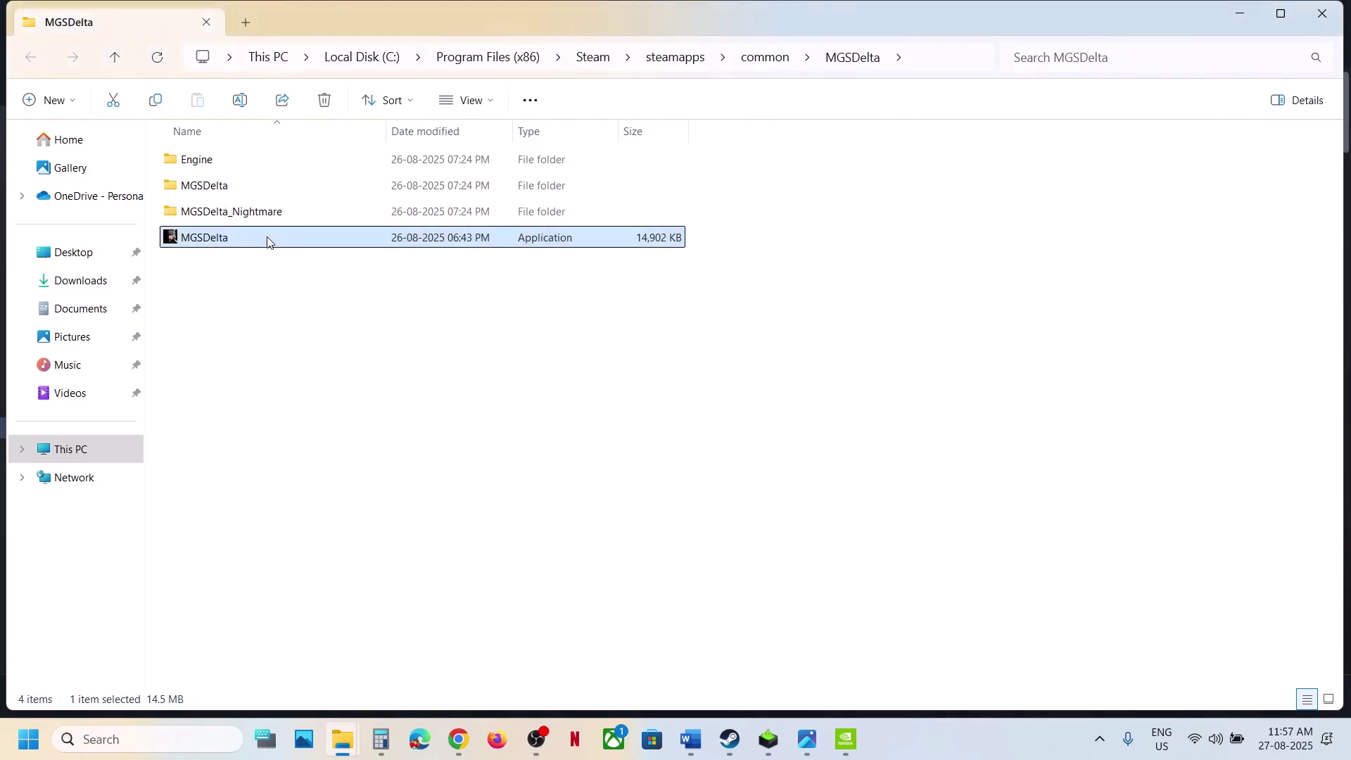
pyautogui.click(253, 219)
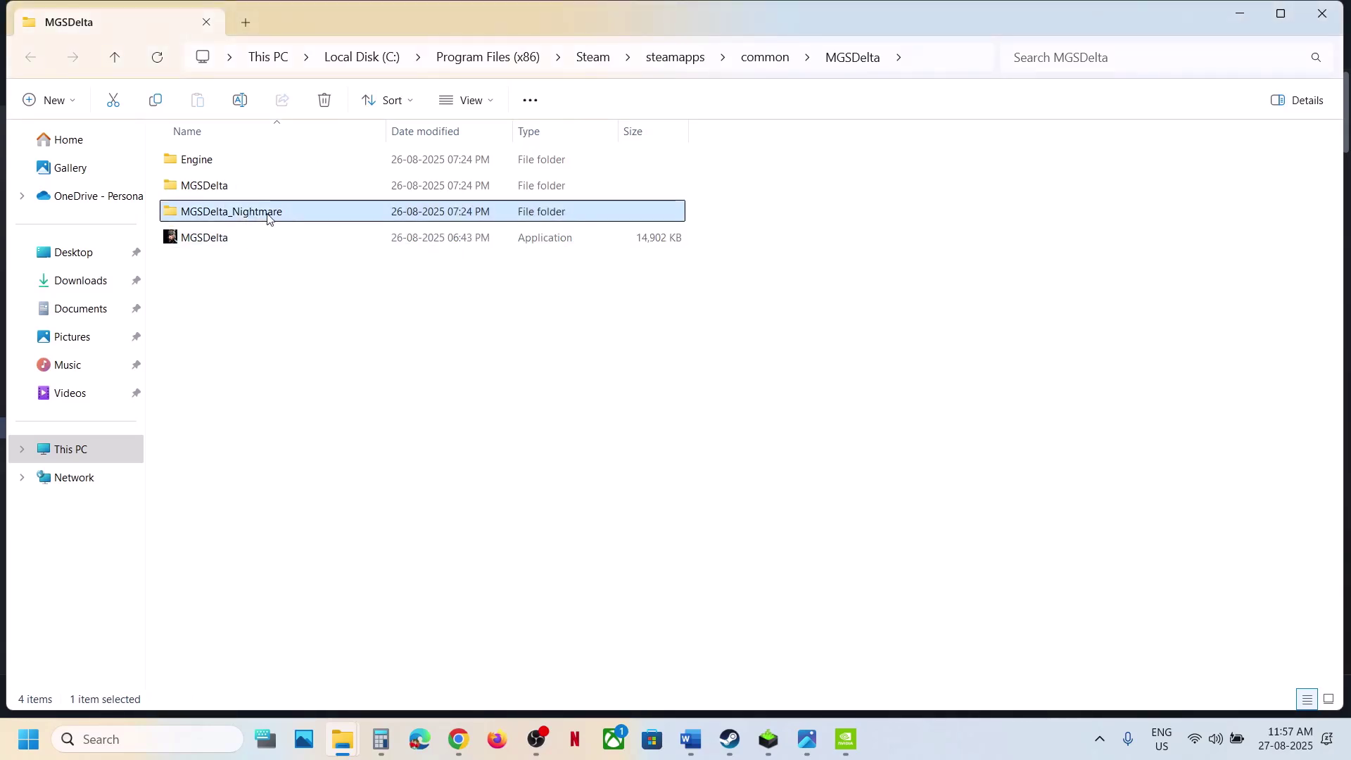
pyautogui.doubleClick(267, 218)
pyautogui.doubleClick(206, 169)
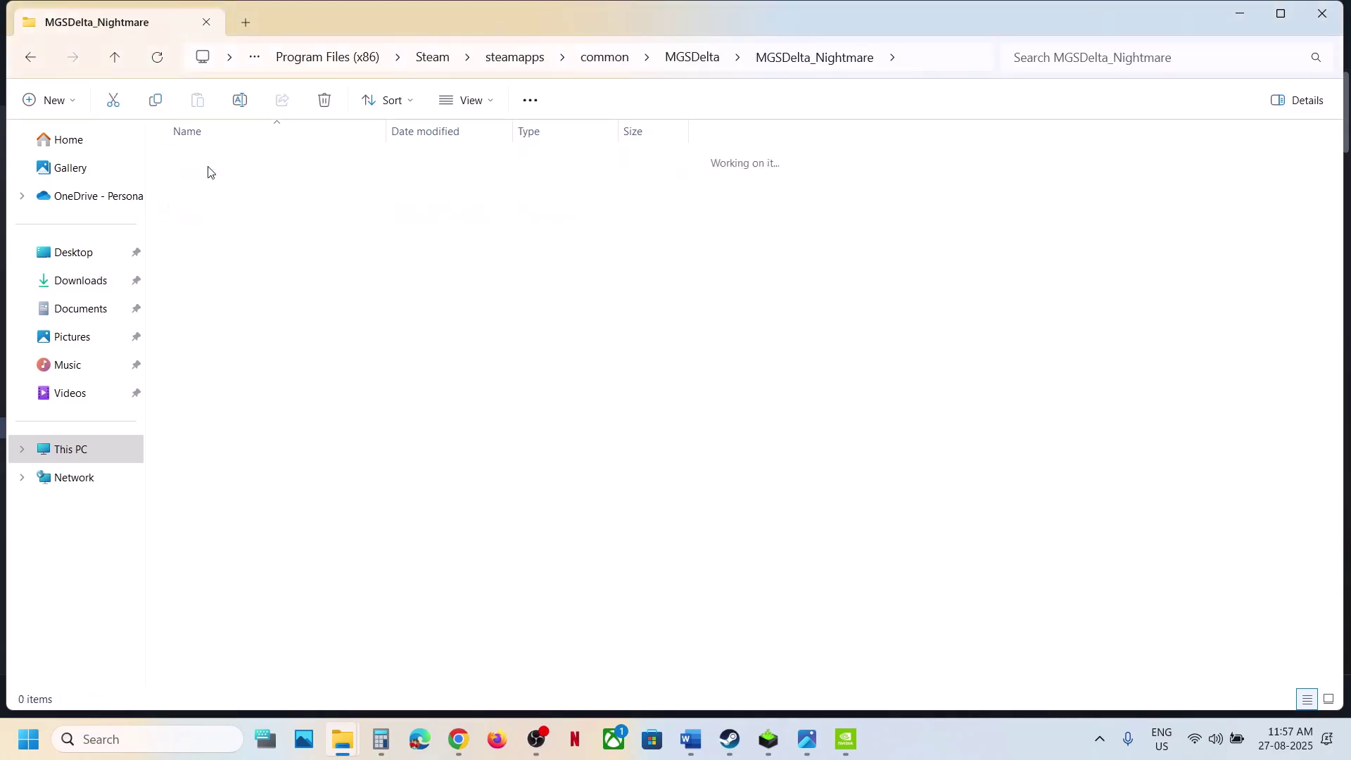
pyautogui.doubleClick(205, 169)
pyautogui.click(260, 192)
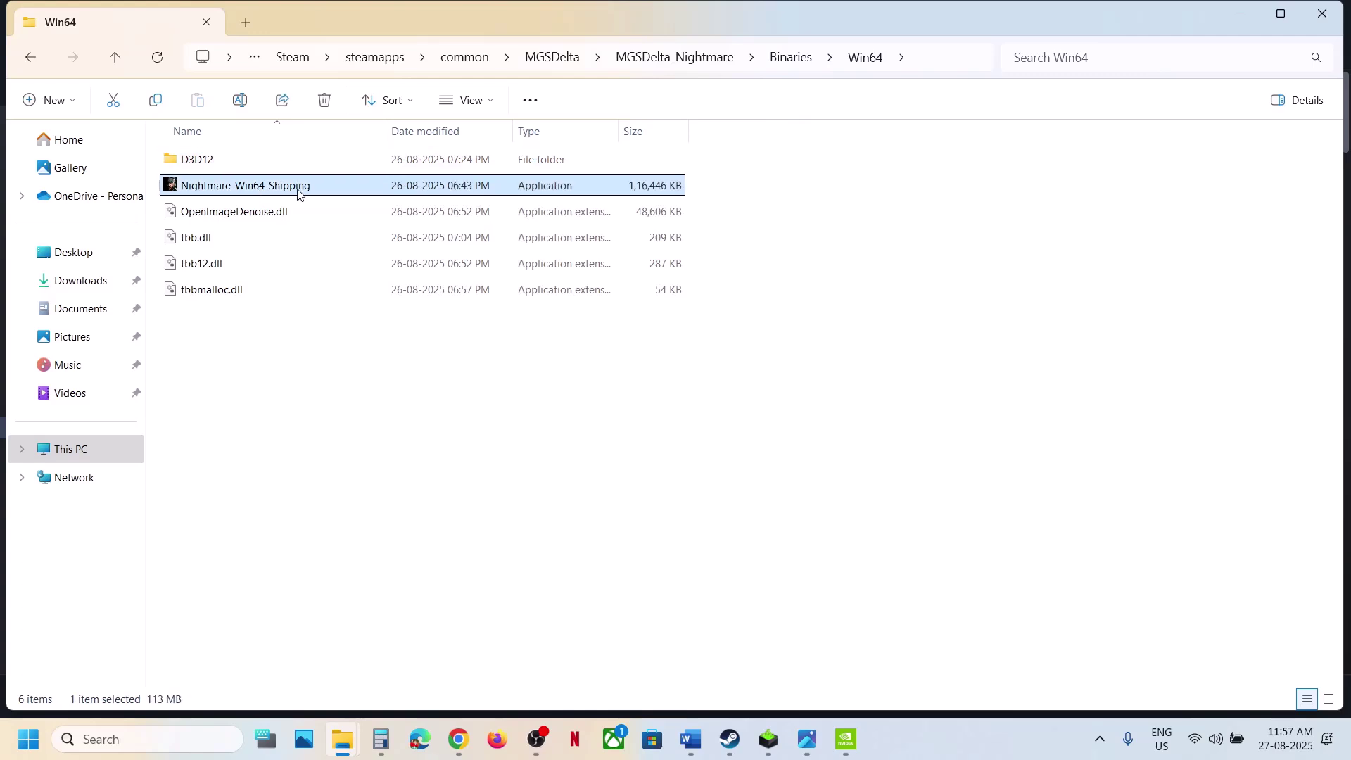
# Return to the game's main installation folder and open the Win64 folder inside its MGSDelta\Binaries subfolder.
pyautogui.click(116, 60)
pyautogui.click(116, 60)
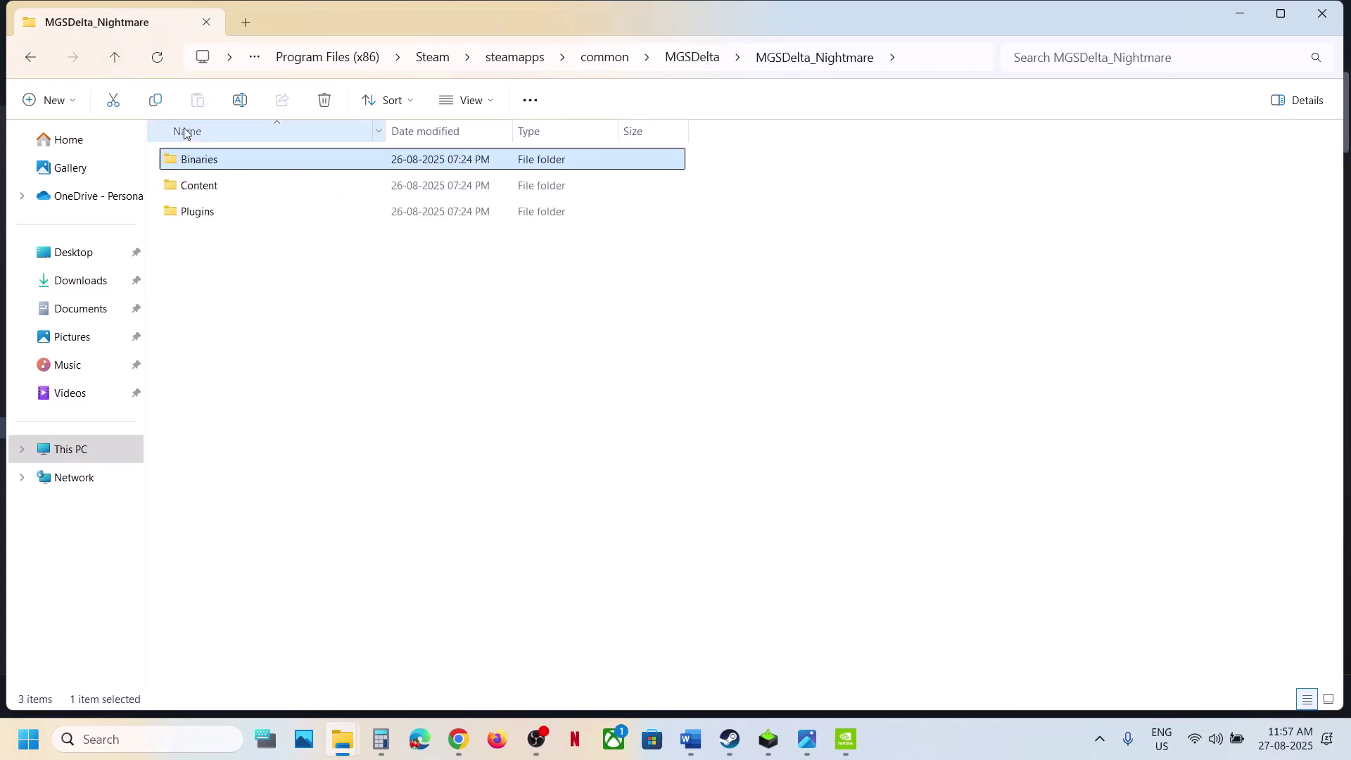
pyautogui.click(116, 56)
pyautogui.doubleClick(200, 185)
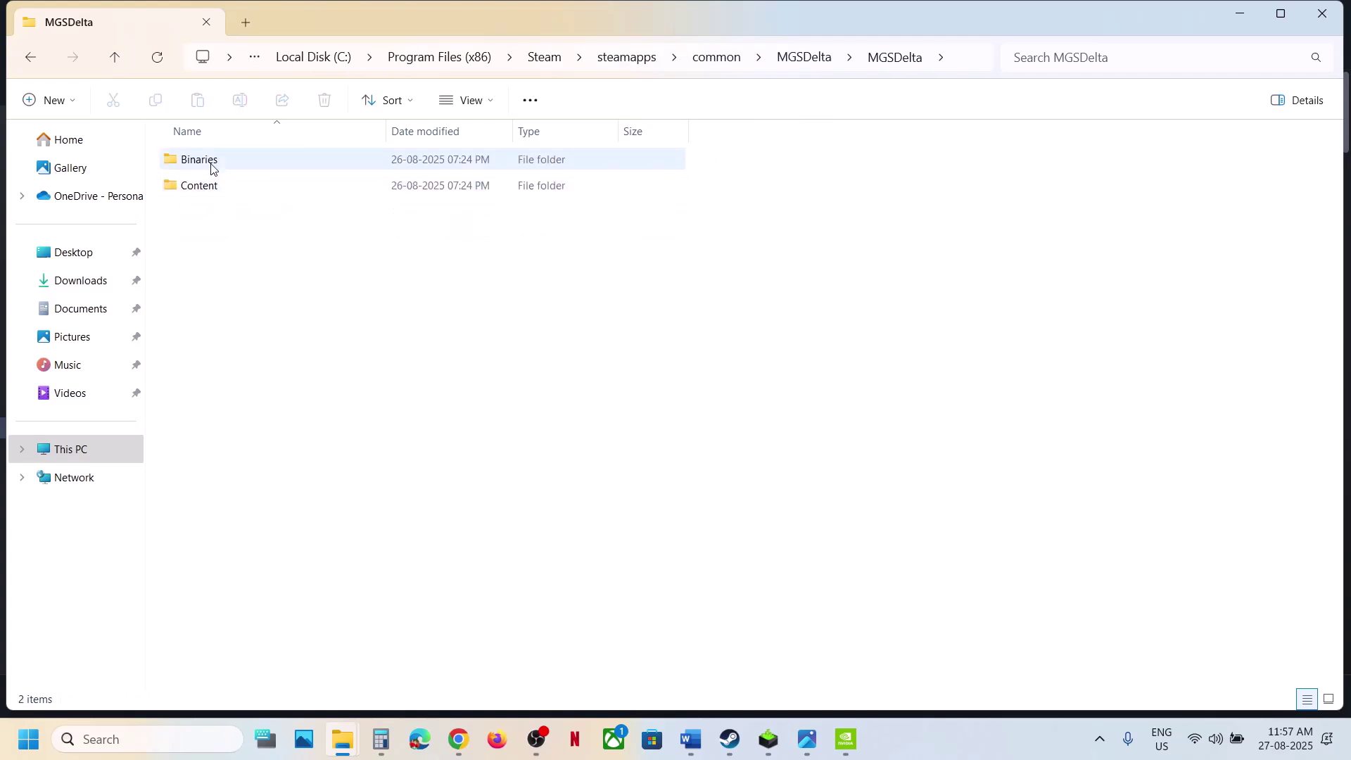
pyautogui.doubleClick(209, 163)
pyautogui.doubleClick(209, 162)
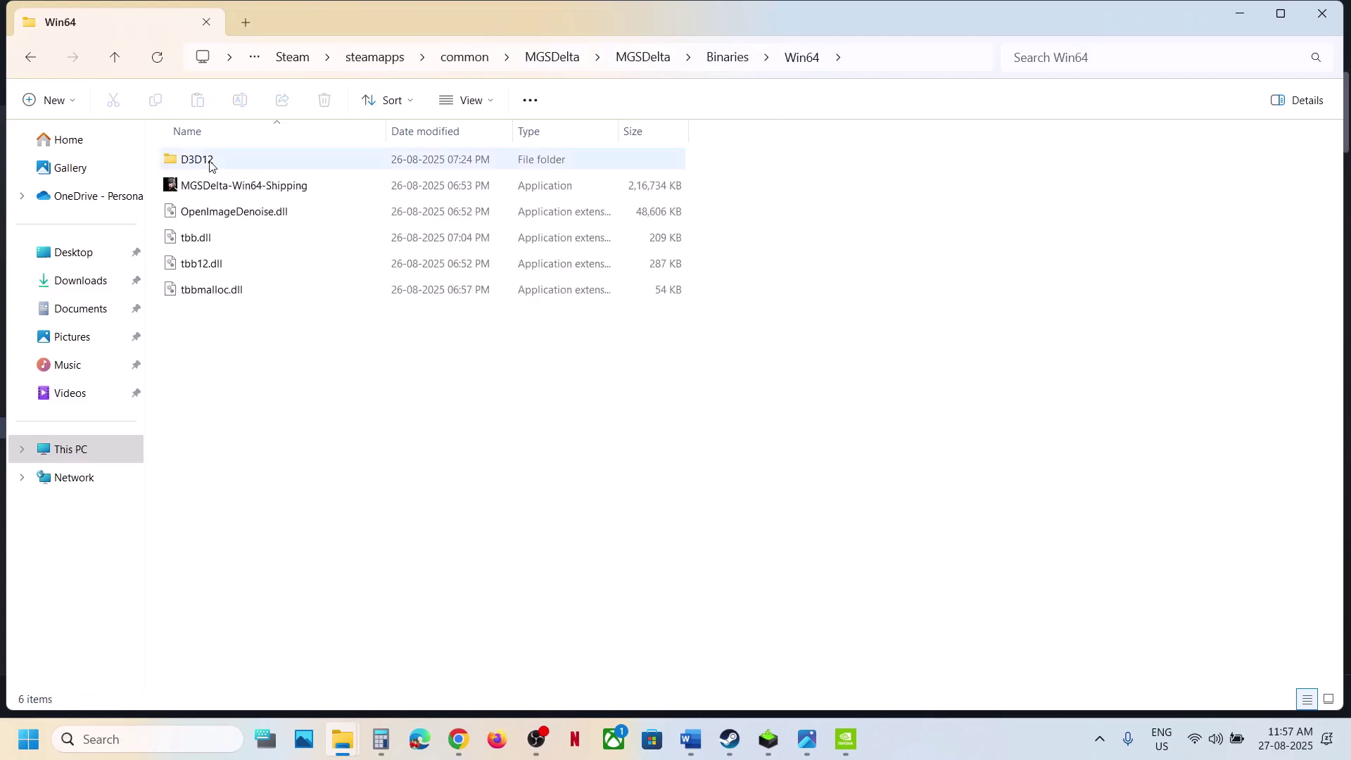
# Set the MGSDelta-Win64-Shipping application to run as an administrator in its compatibility properties and apply the change.
pyautogui.click(259, 185)
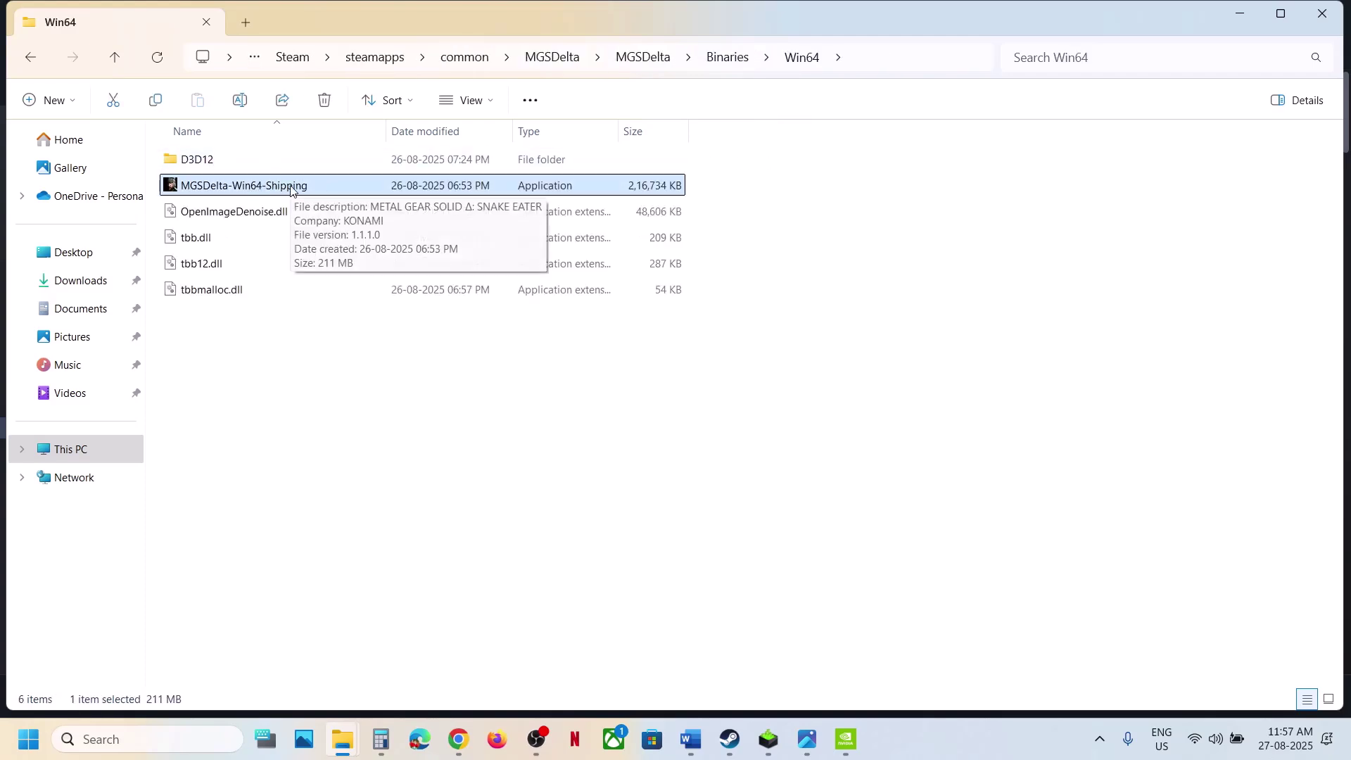
pyautogui.rightClick(290, 189)
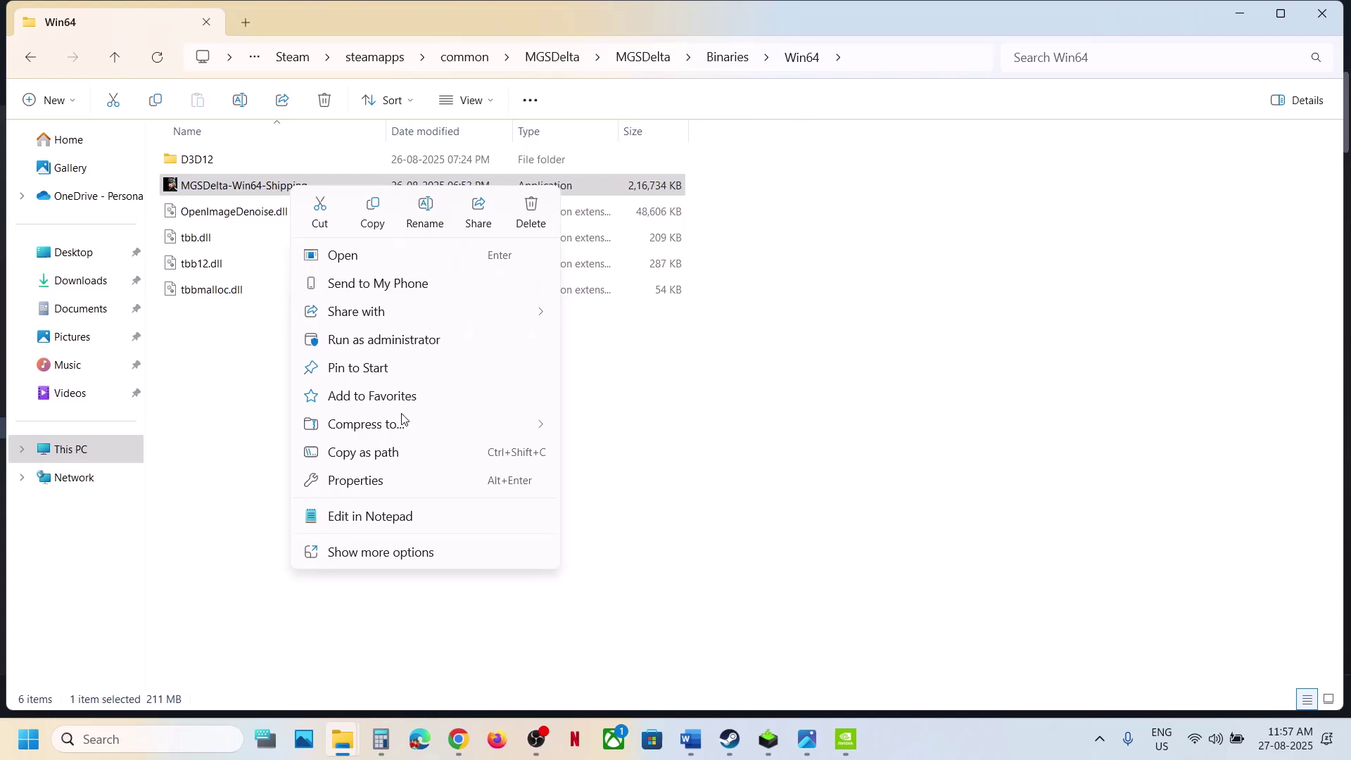
pyautogui.click(371, 486)
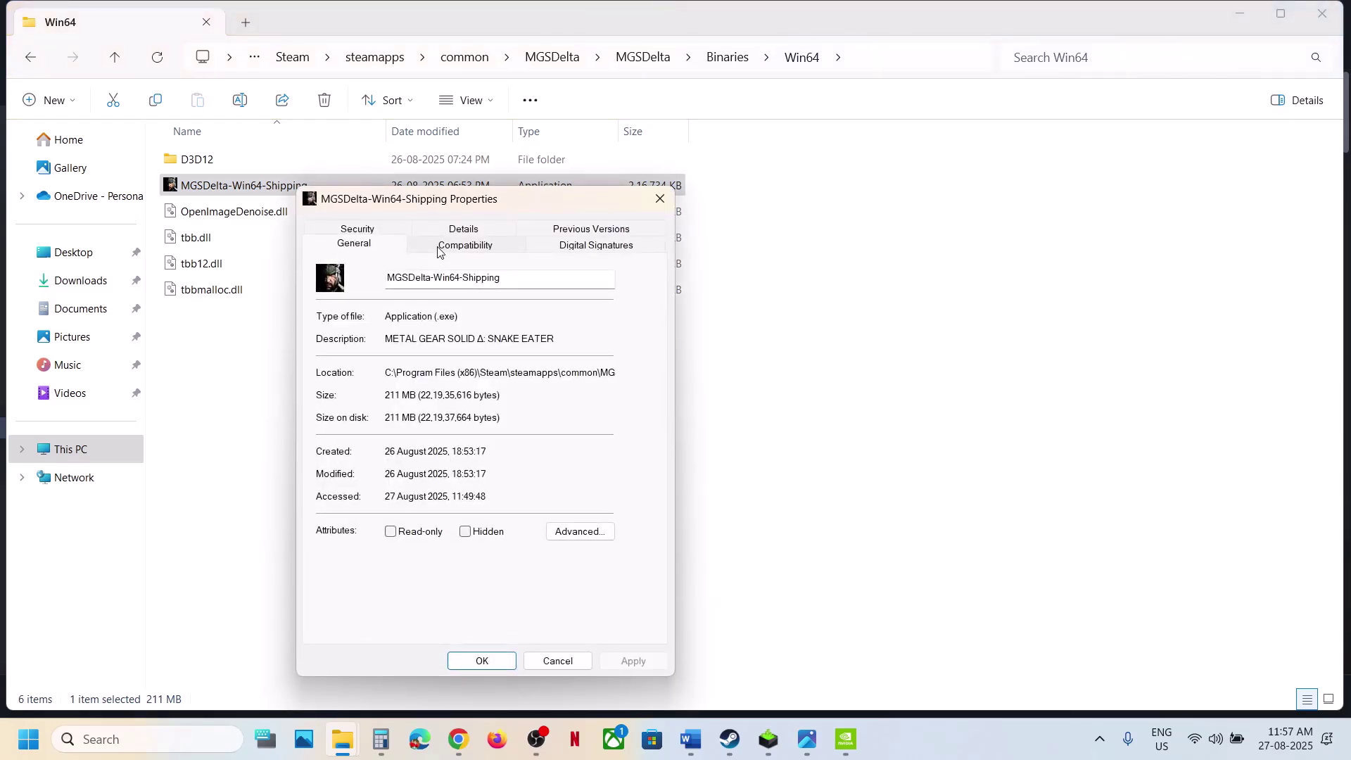
pyautogui.click(439, 247)
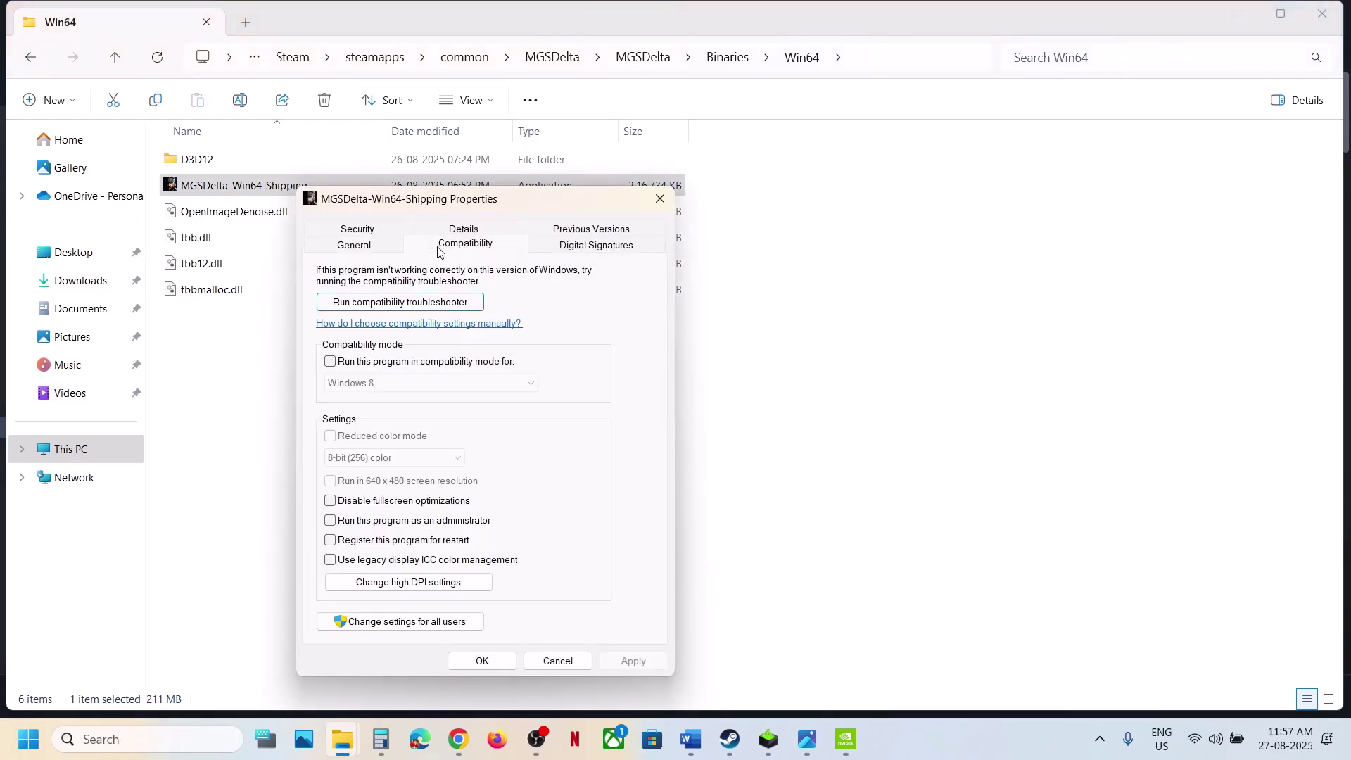
pyautogui.click(331, 522)
pyautogui.click(632, 661)
# Enable compatibility mode for Windows 8 on MGSDelta-Win64-Shipping and apply it.
pyautogui.click(335, 366)
pyautogui.click(335, 366)
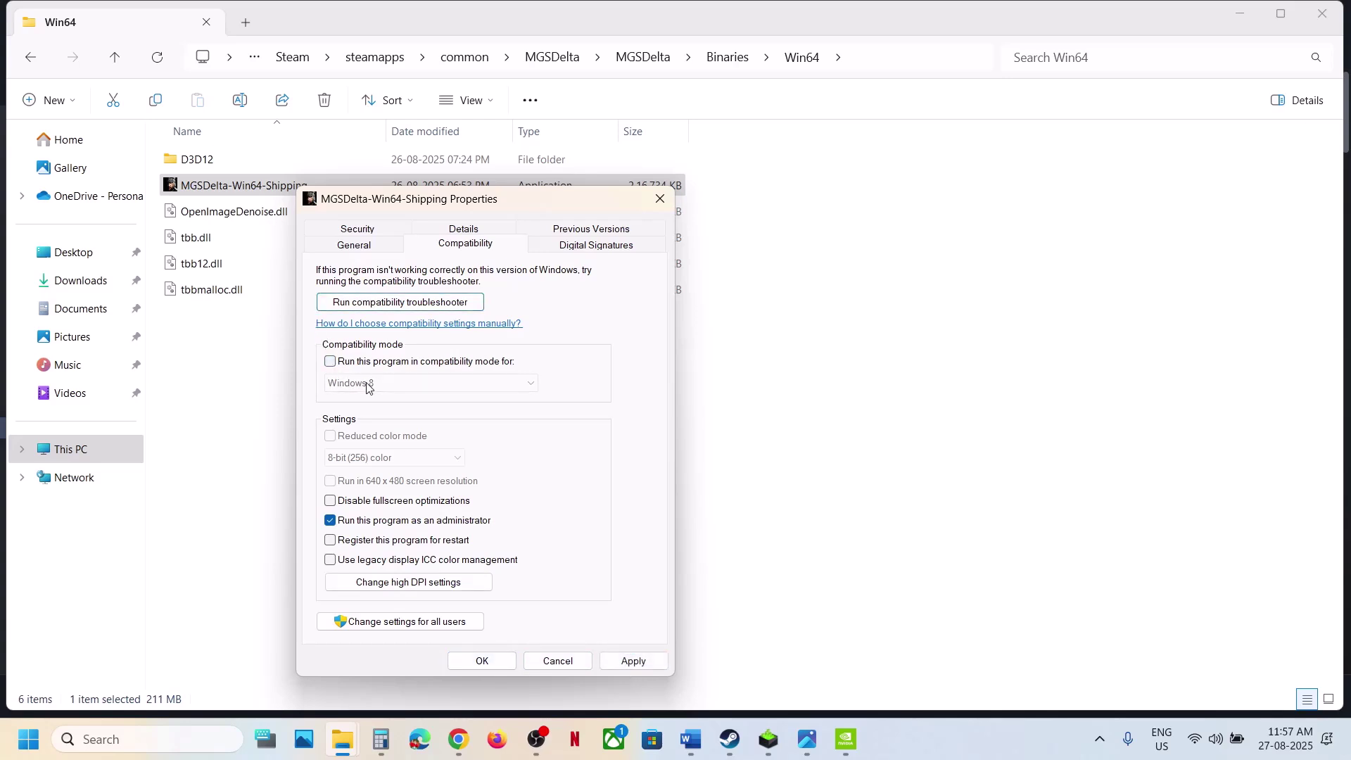
pyautogui.click(331, 362)
pyautogui.click(631, 659)
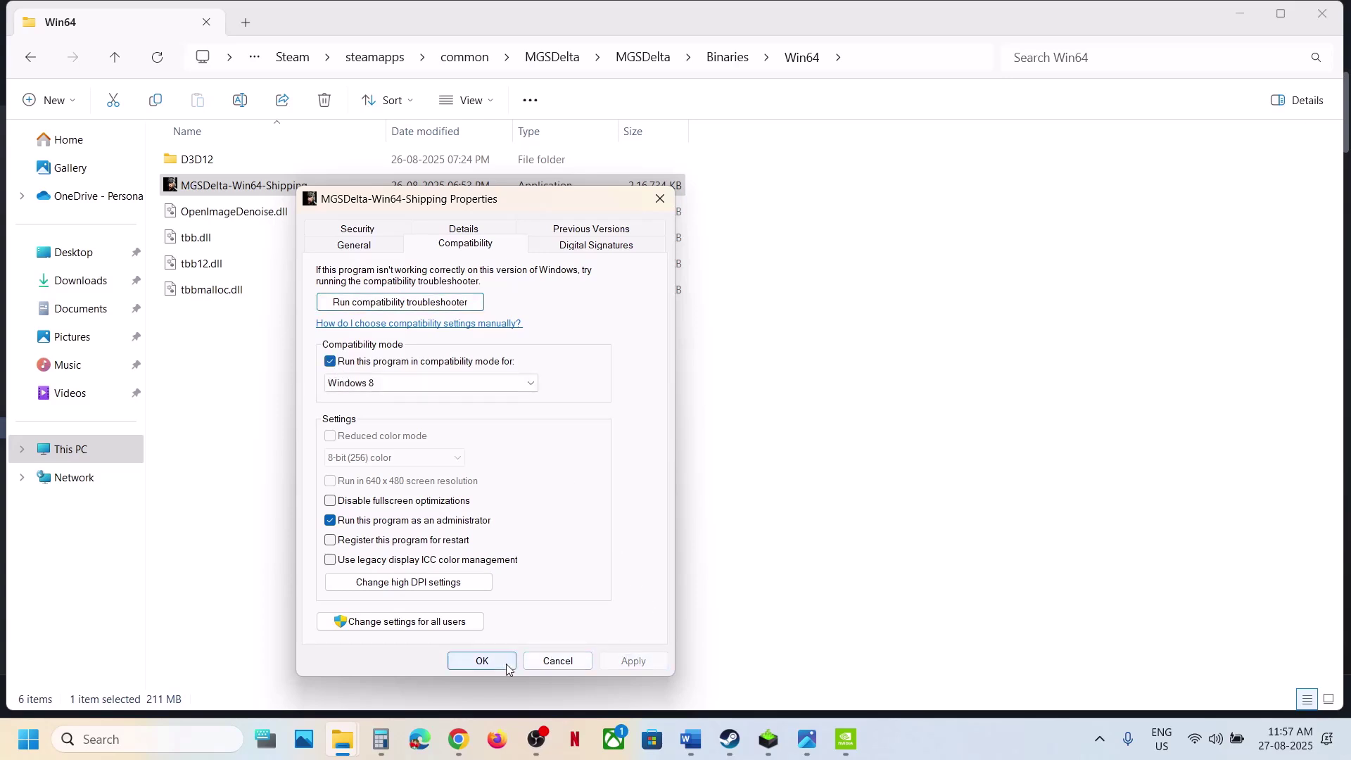
# Switch the compatibility mode to Windows 7, disable fullscreen optimizations, then apply and close the properties.
pyautogui.click(385, 382)
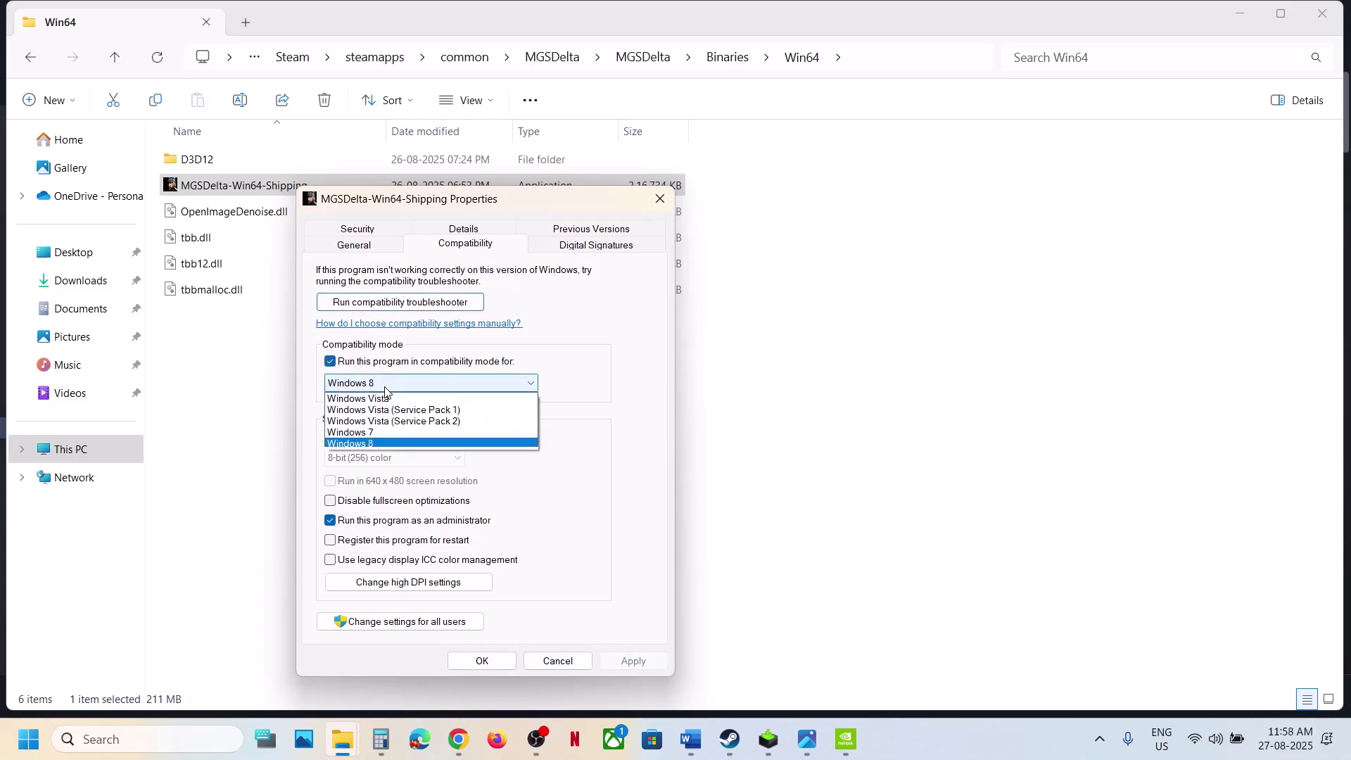
pyautogui.click(380, 434)
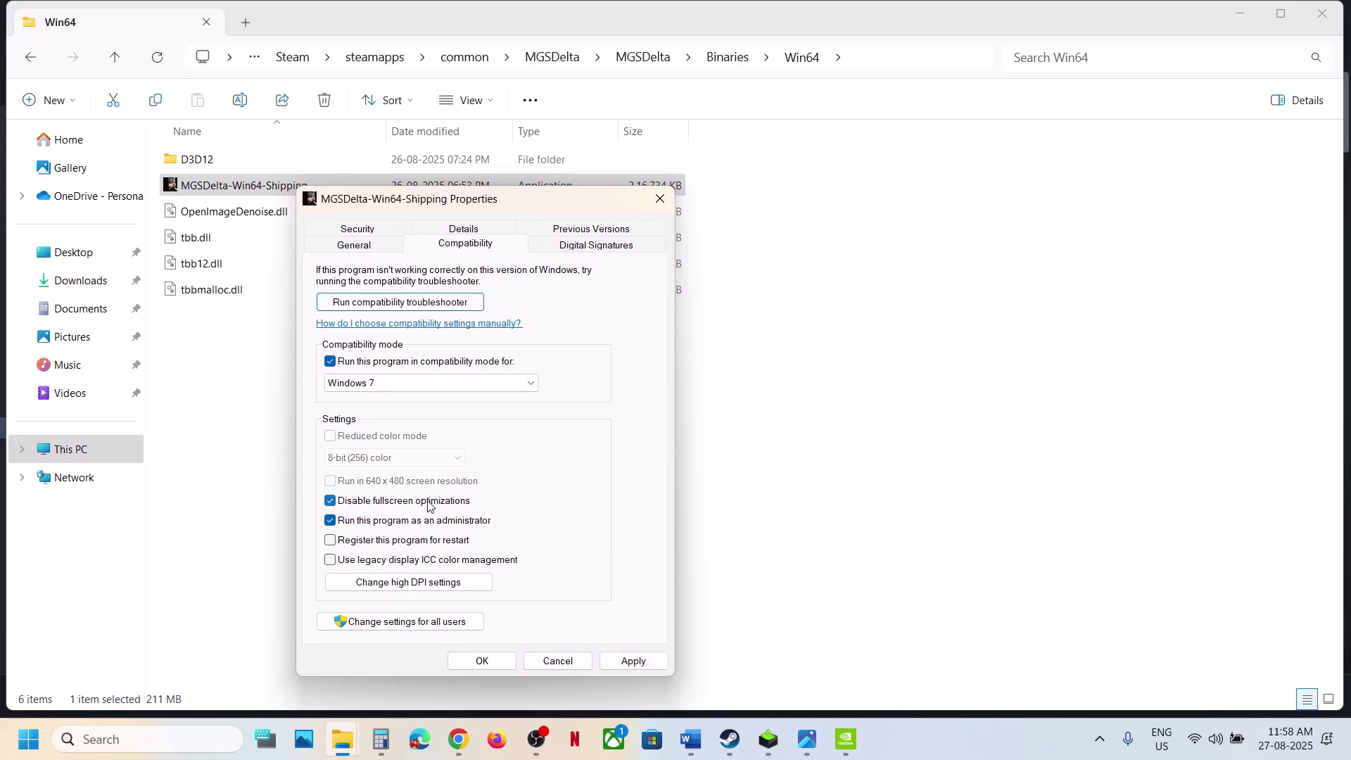
pyautogui.click(633, 661)
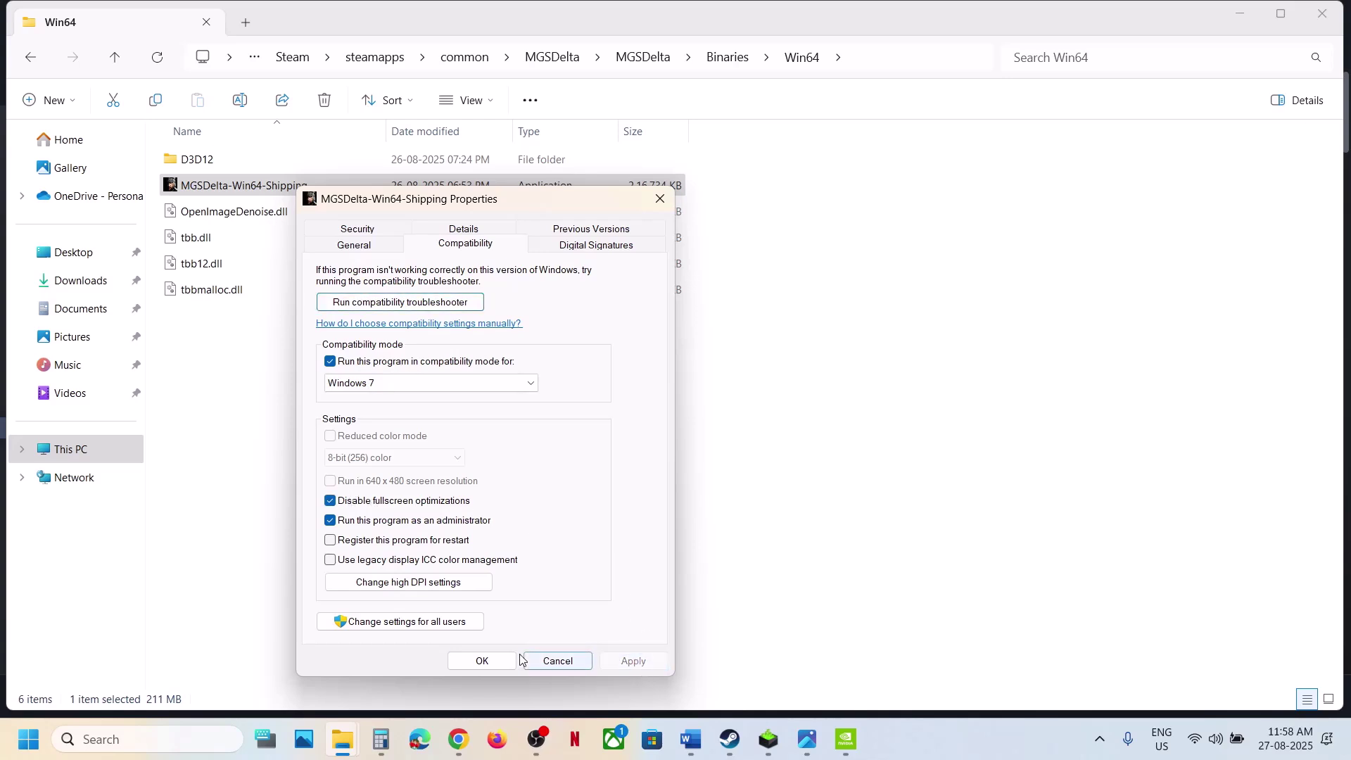
pyautogui.click(497, 658)
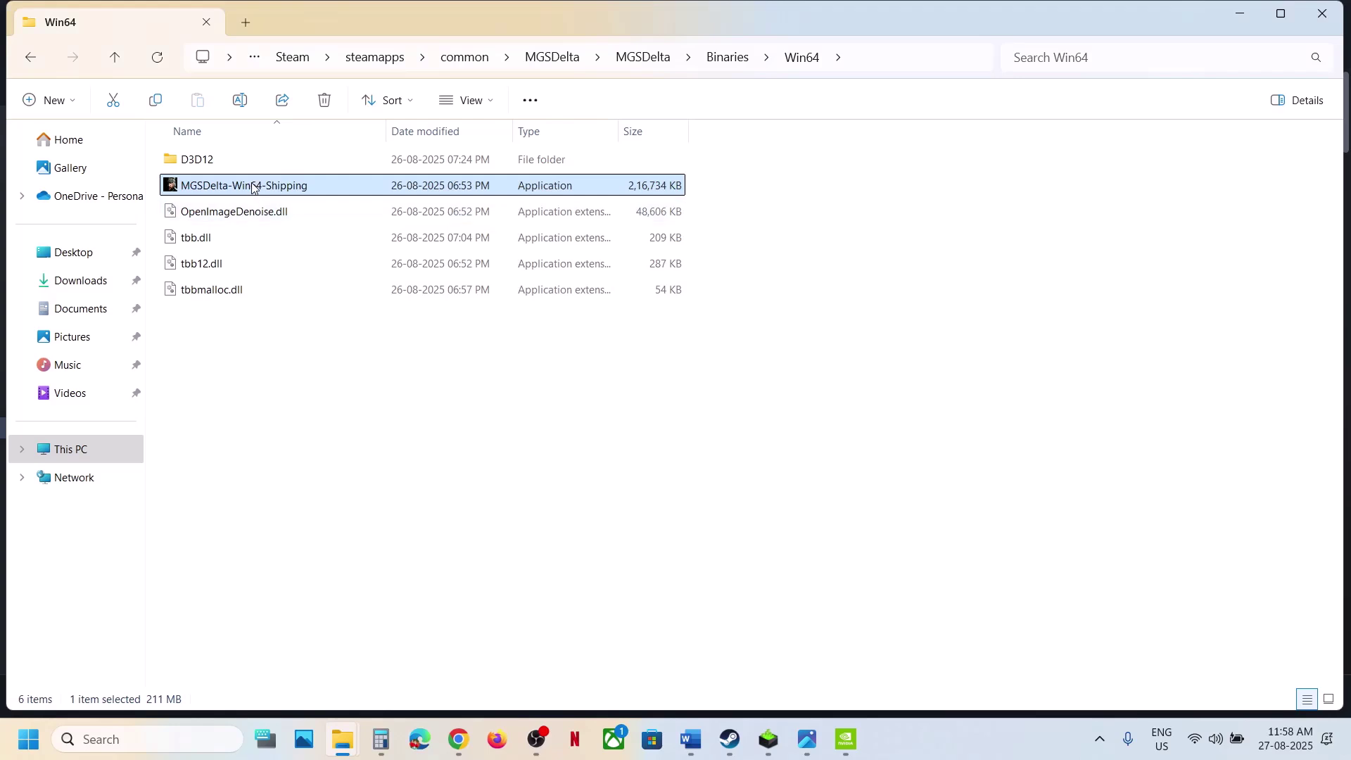
# Reopen the MGSDelta-Win64-Shipping compatibility properties, turn off compatibility mode and the Disable fullscreen optimizations option, and save.
pyautogui.rightClick(254, 186)
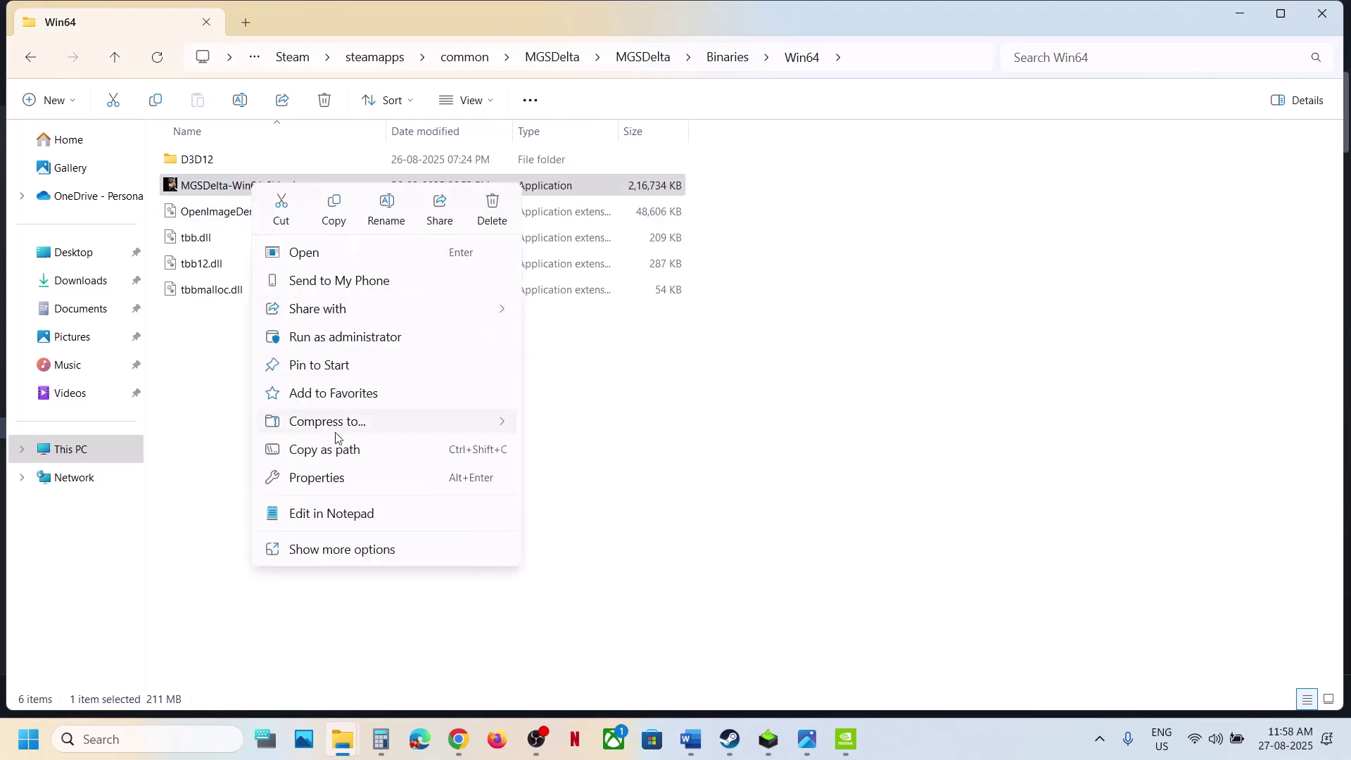
pyautogui.click(337, 477)
pyautogui.click(409, 241)
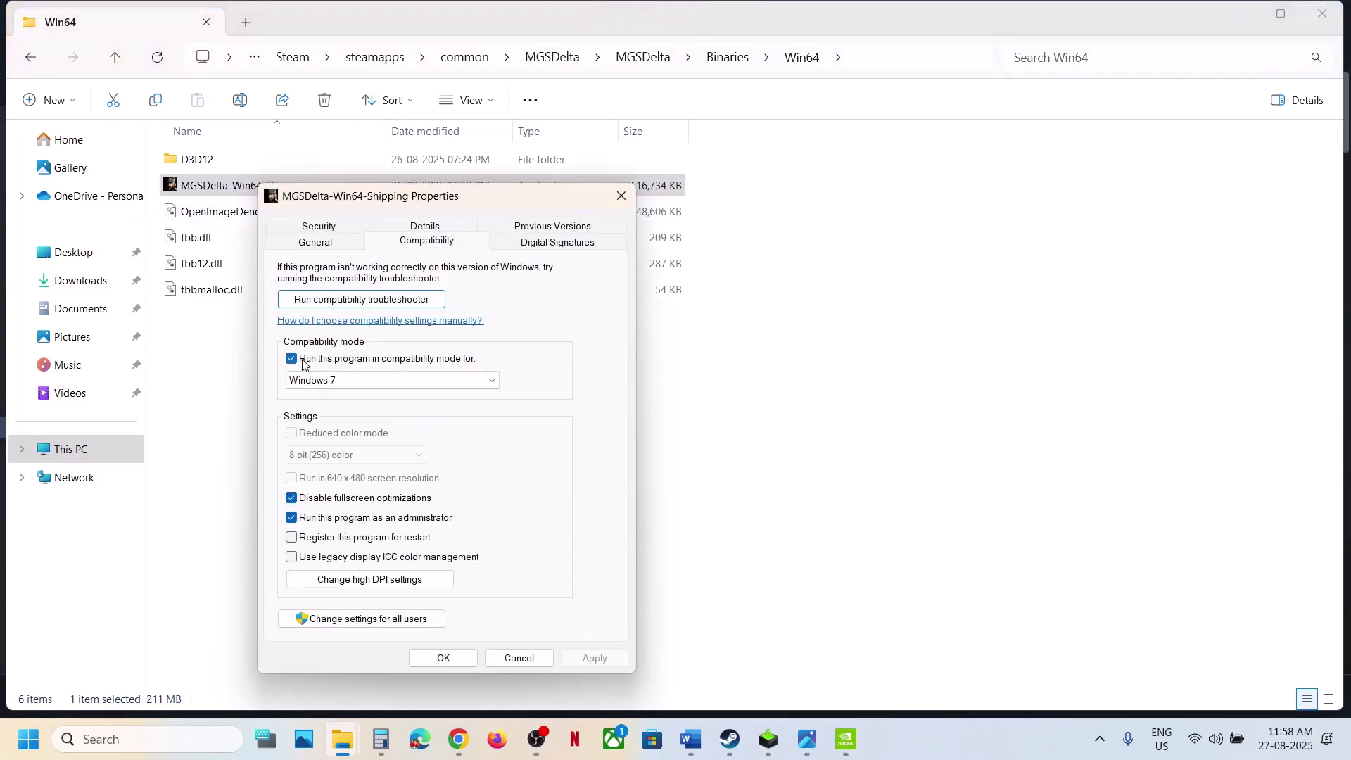
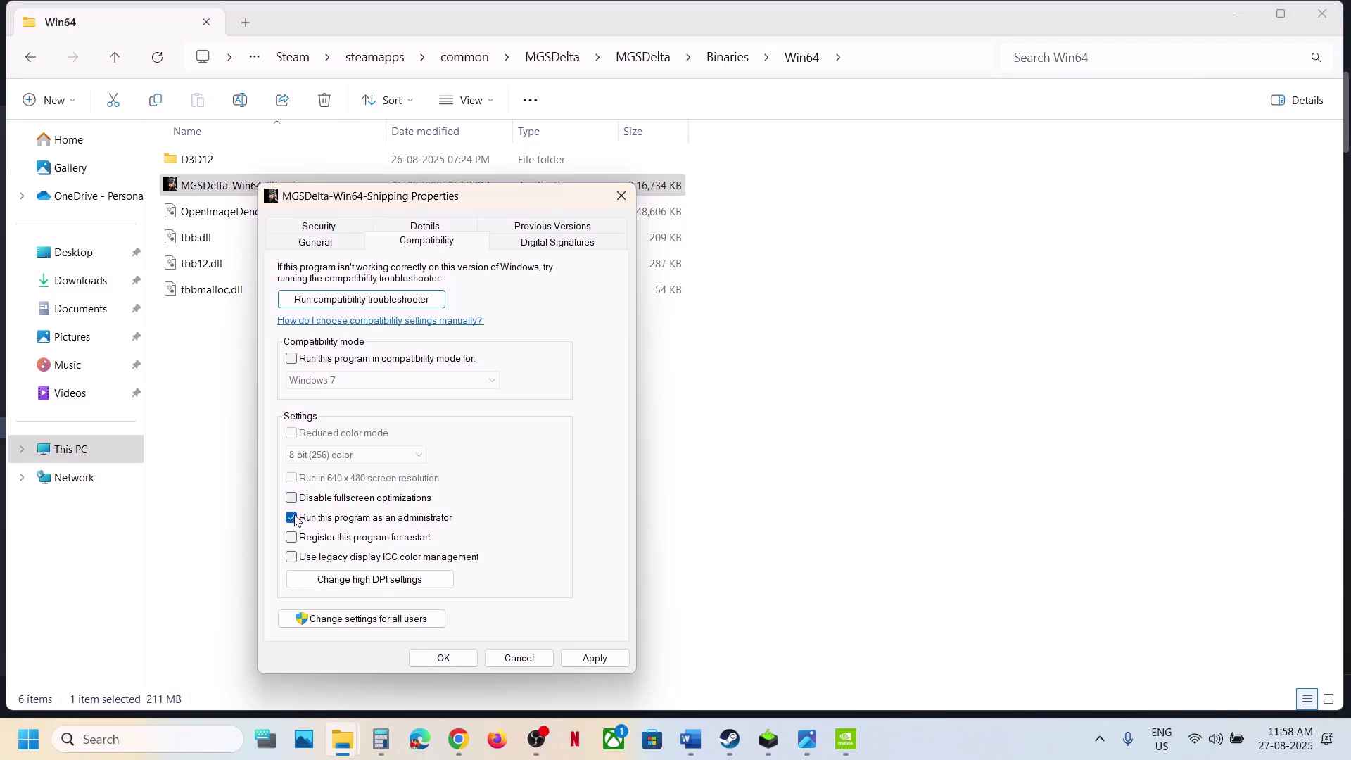
pyautogui.click(443, 658)
# Return to the game's main installation folder and show the available actions for the MGSDelta application, including Run as administrator.
pyautogui.click(115, 57)
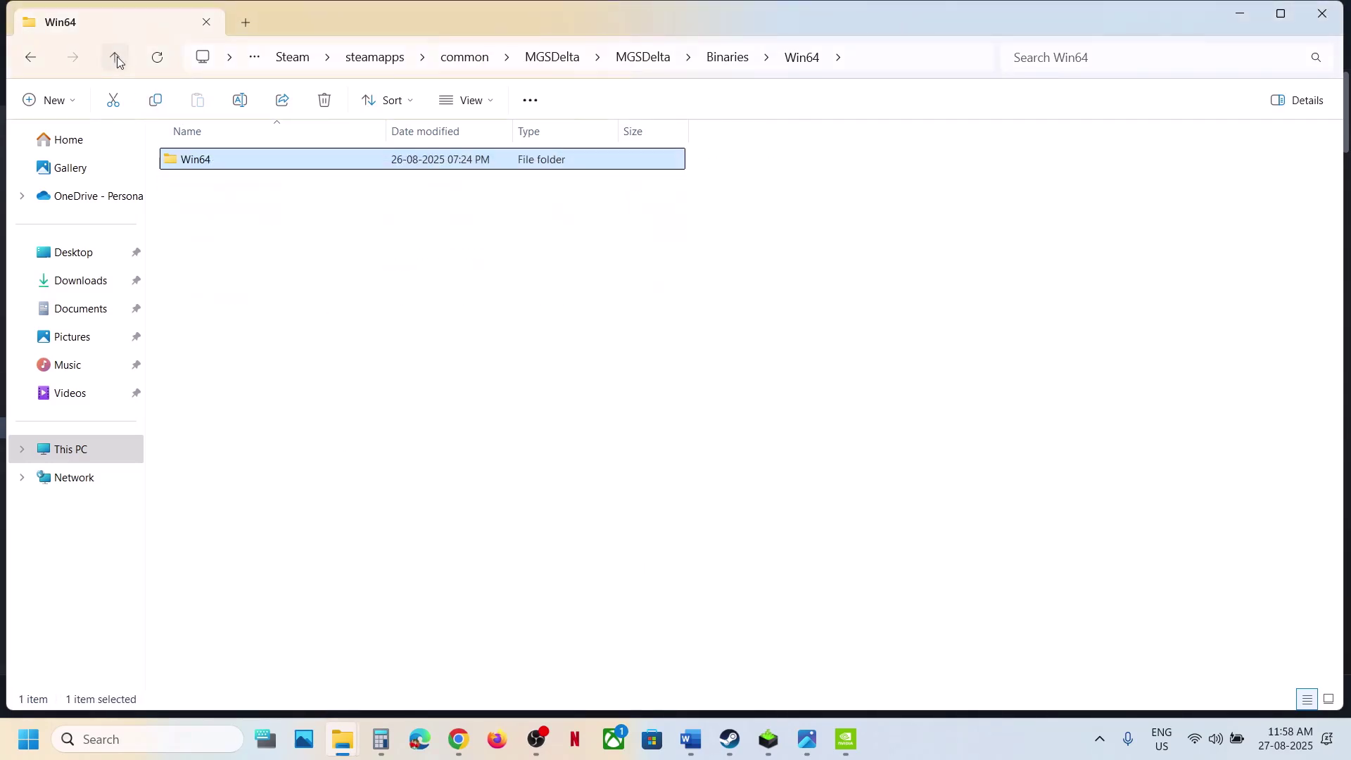
pyautogui.click(116, 58)
pyautogui.click(115, 58)
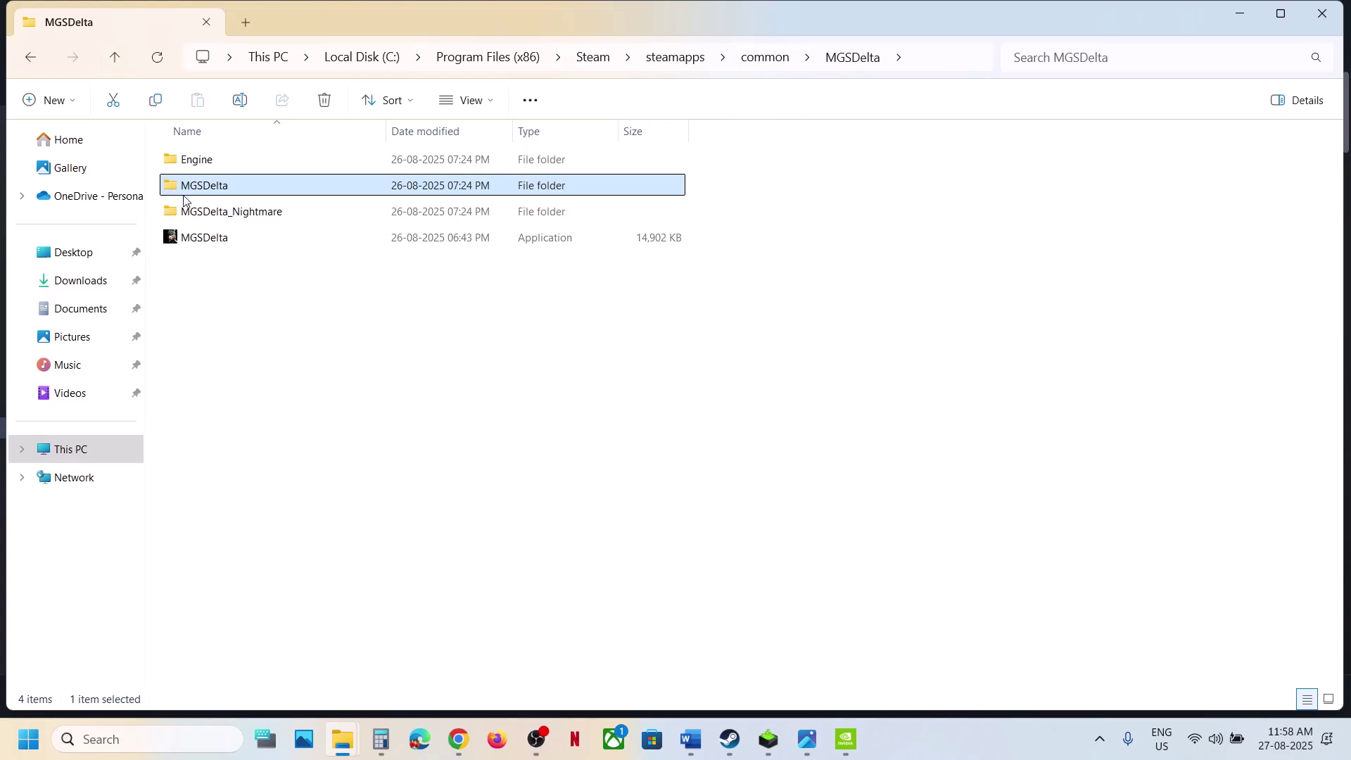
pyautogui.click(190, 239)
pyautogui.rightClick(191, 240)
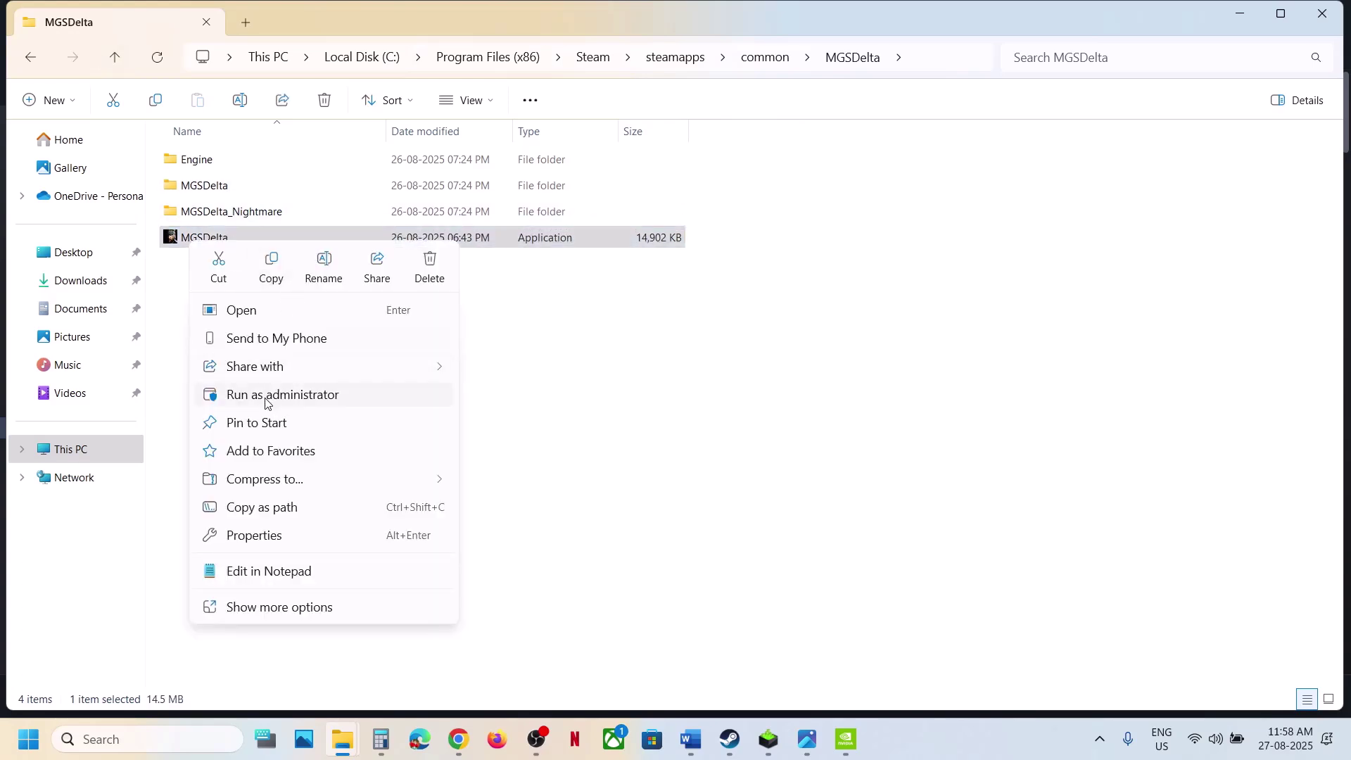
# Open MGSDelta_Nightmare\Binaries\Win64 and show the available actions for the Nightmare-Win64-Shipping application.
pyautogui.click(218, 212)
pyautogui.doubleClick(215, 211)
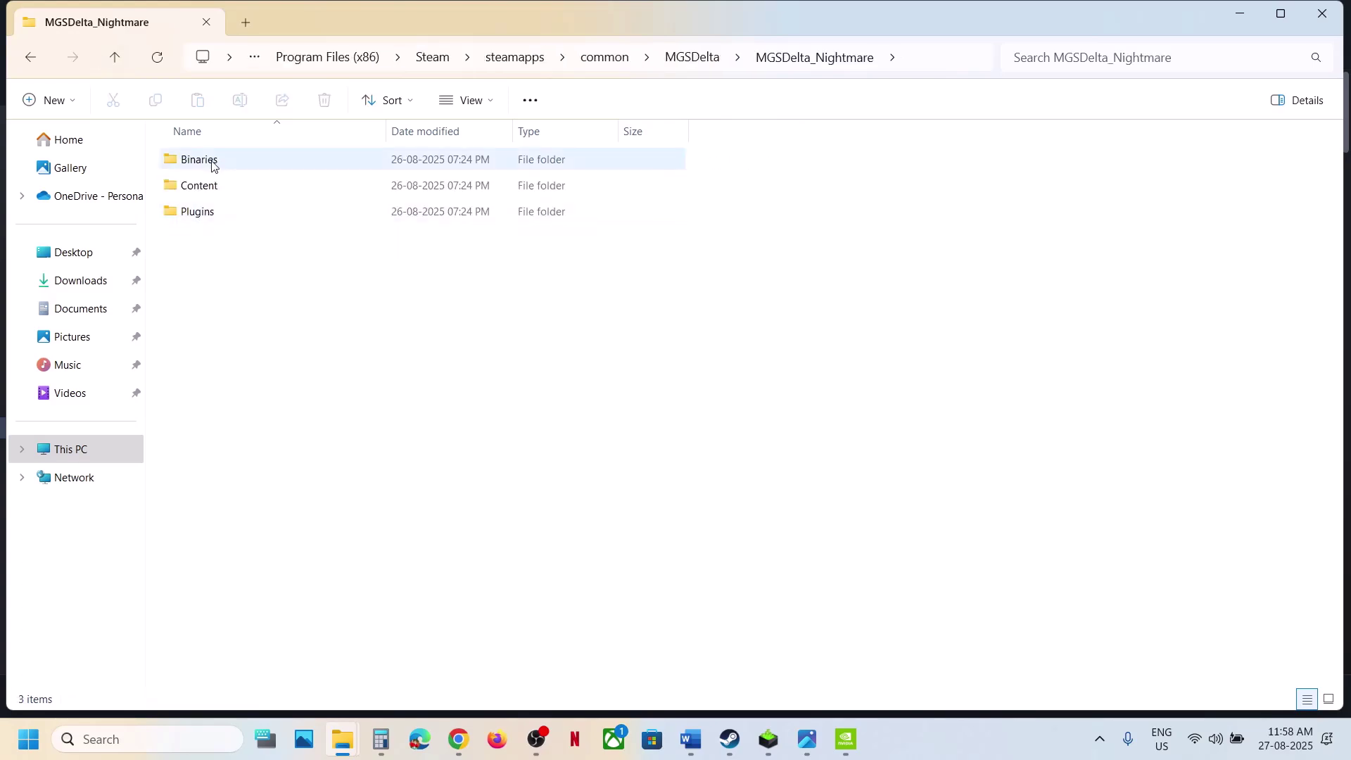
pyautogui.doubleClick(211, 163)
pyautogui.doubleClick(209, 165)
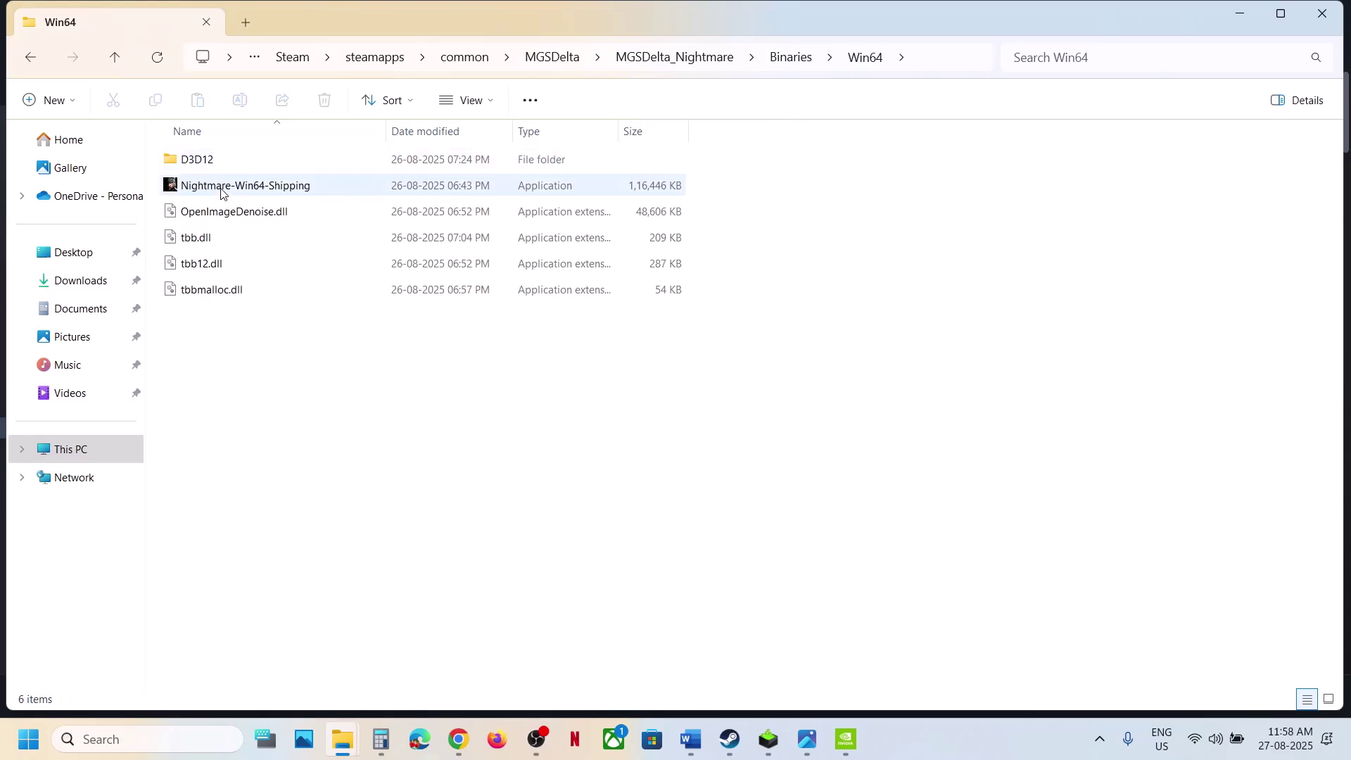
pyautogui.click(220, 187)
pyautogui.rightClick(220, 187)
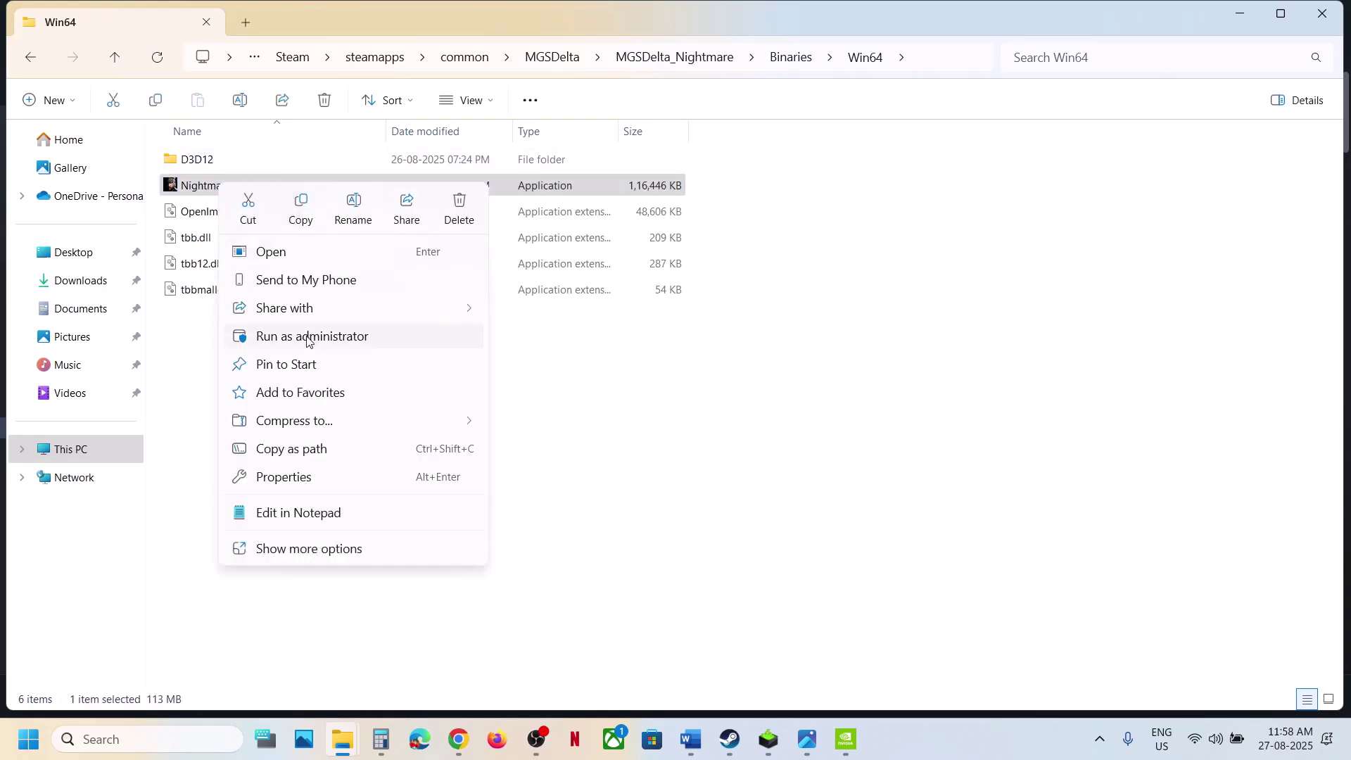
pyautogui.click(284, 364)
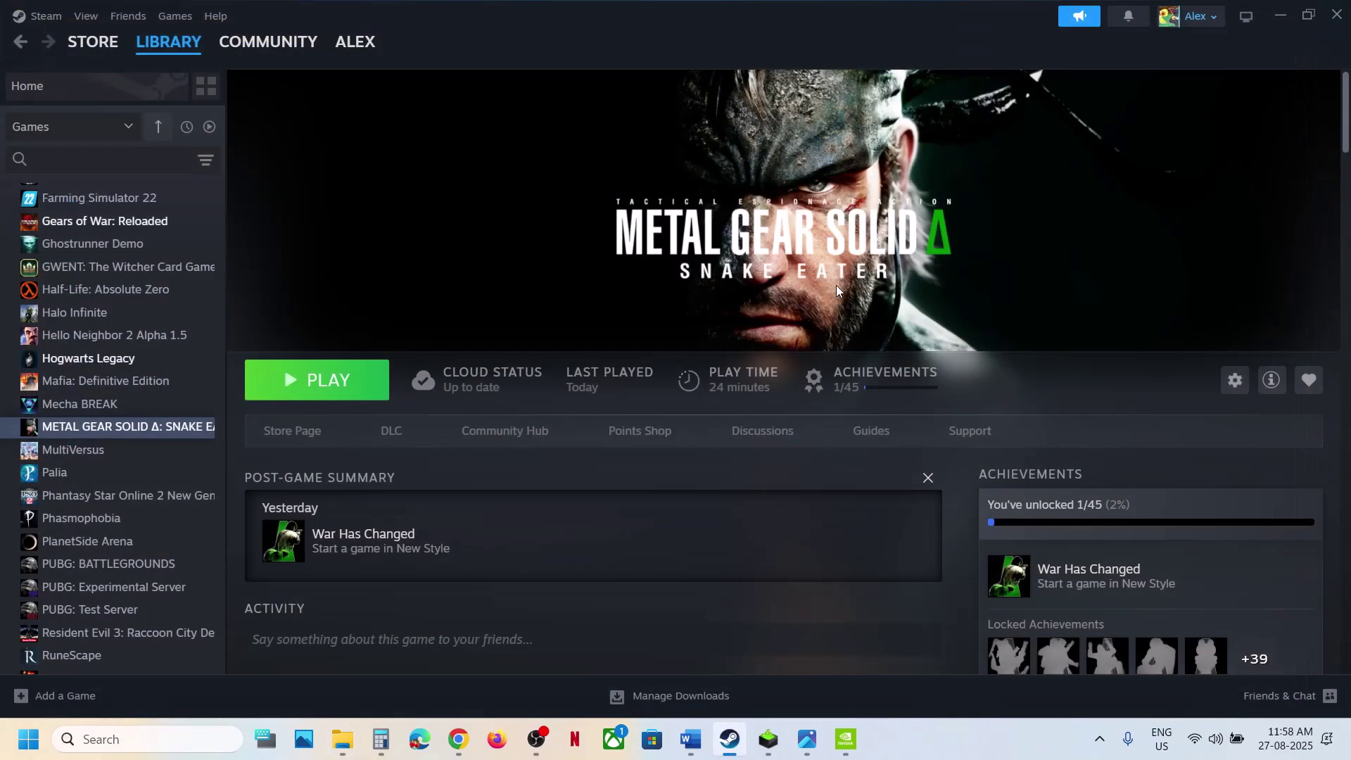
# Switch to the Word document and read Step 11, highlighting the part about third-party antivirus programs.
pyautogui.click(691, 735)
pyautogui.scroll(-3, 601, 534)
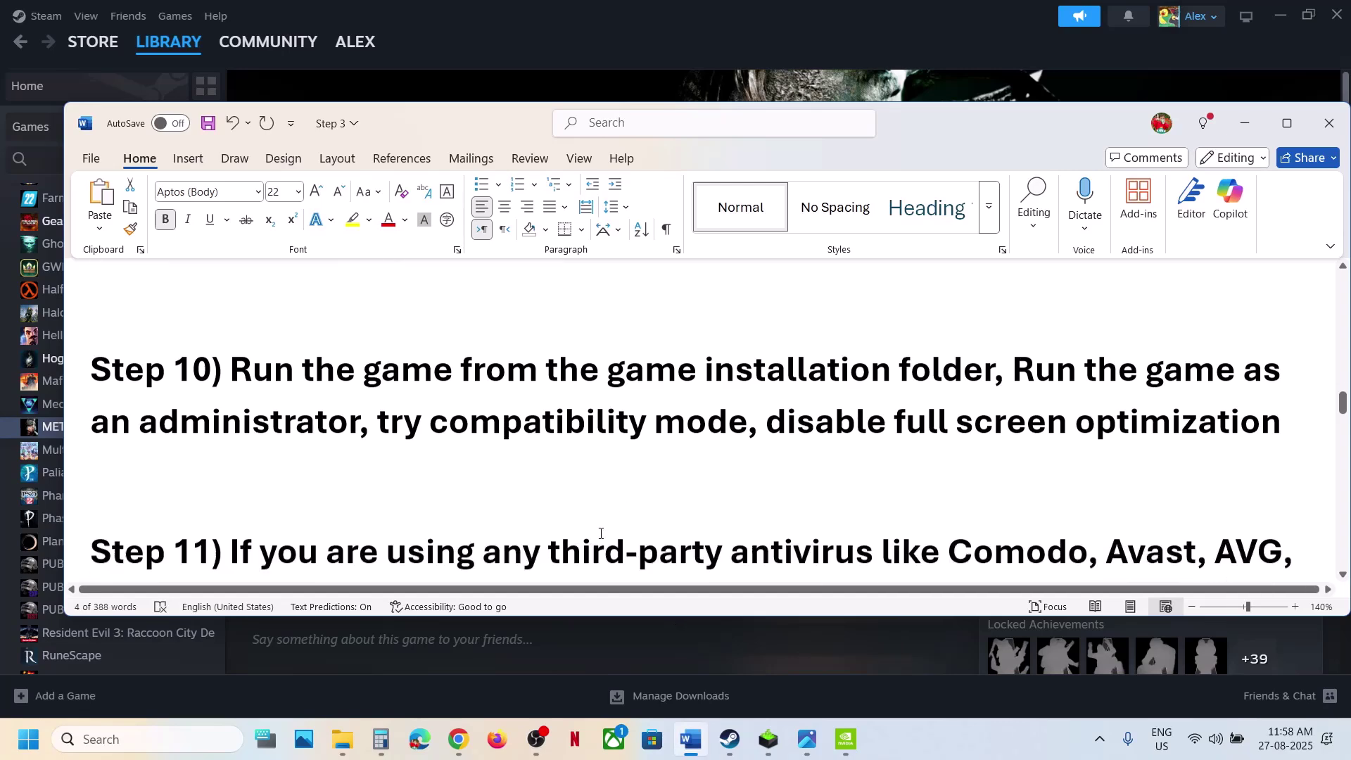
pyautogui.scroll(-1, 584, 436)
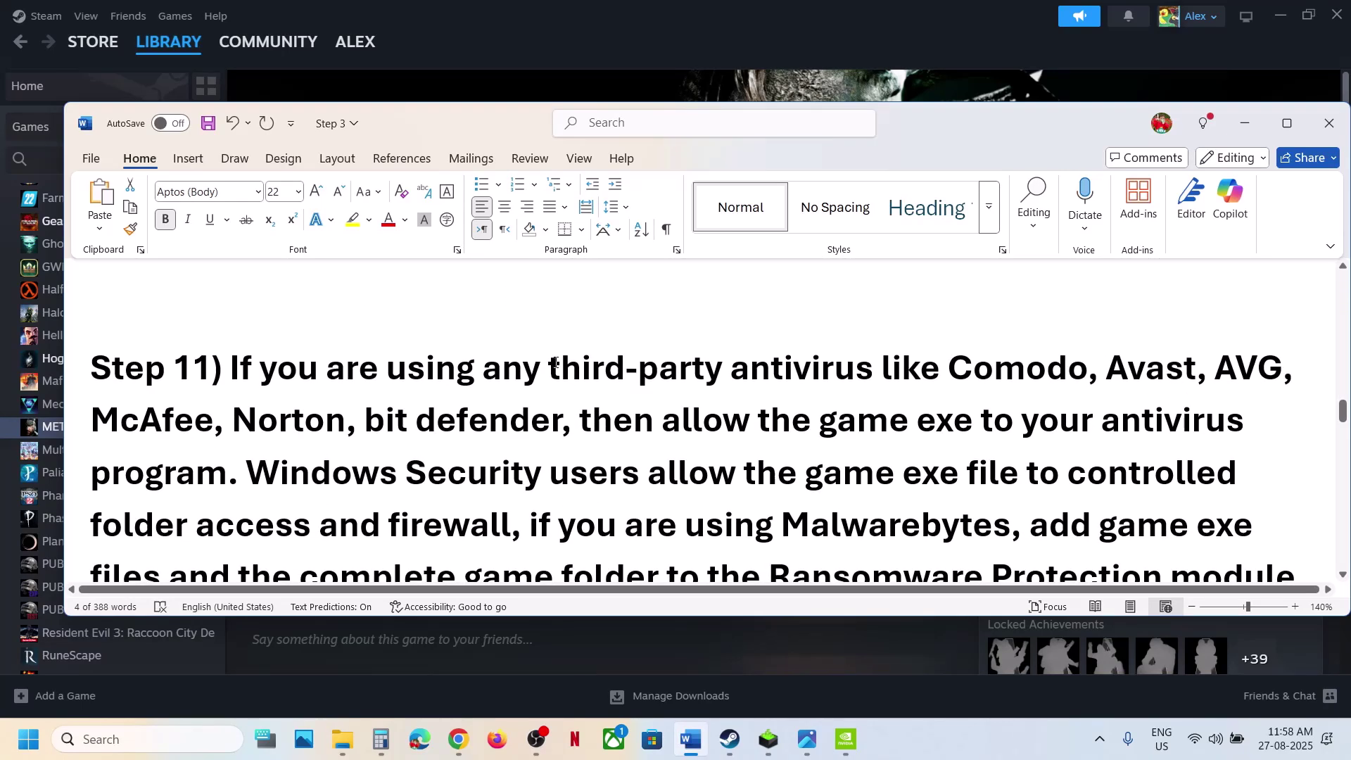
pyautogui.moveTo(555, 362); pyautogui.dragTo(688, 422)
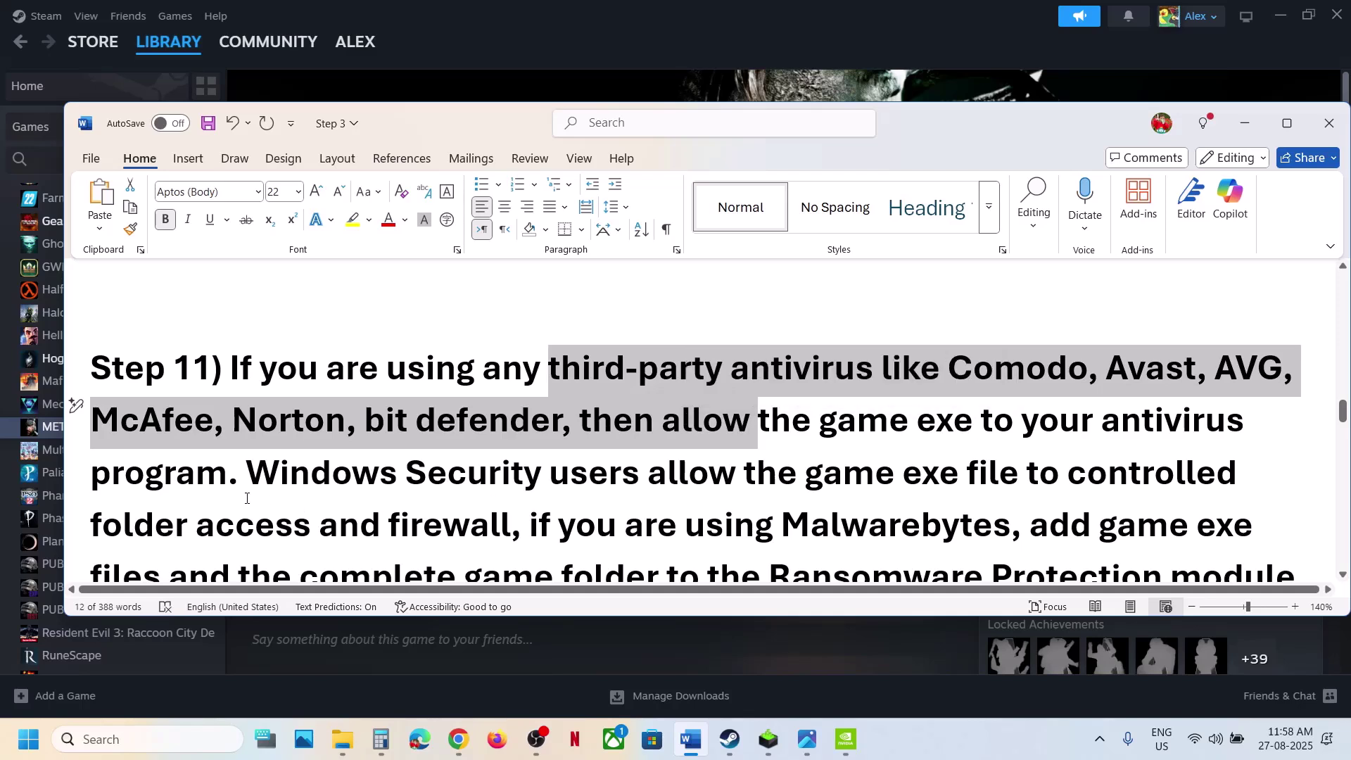
# Leave the document and open Virus & threat protection in Windows Security through the Privacy & security settings.
pyautogui.click(481, 62)
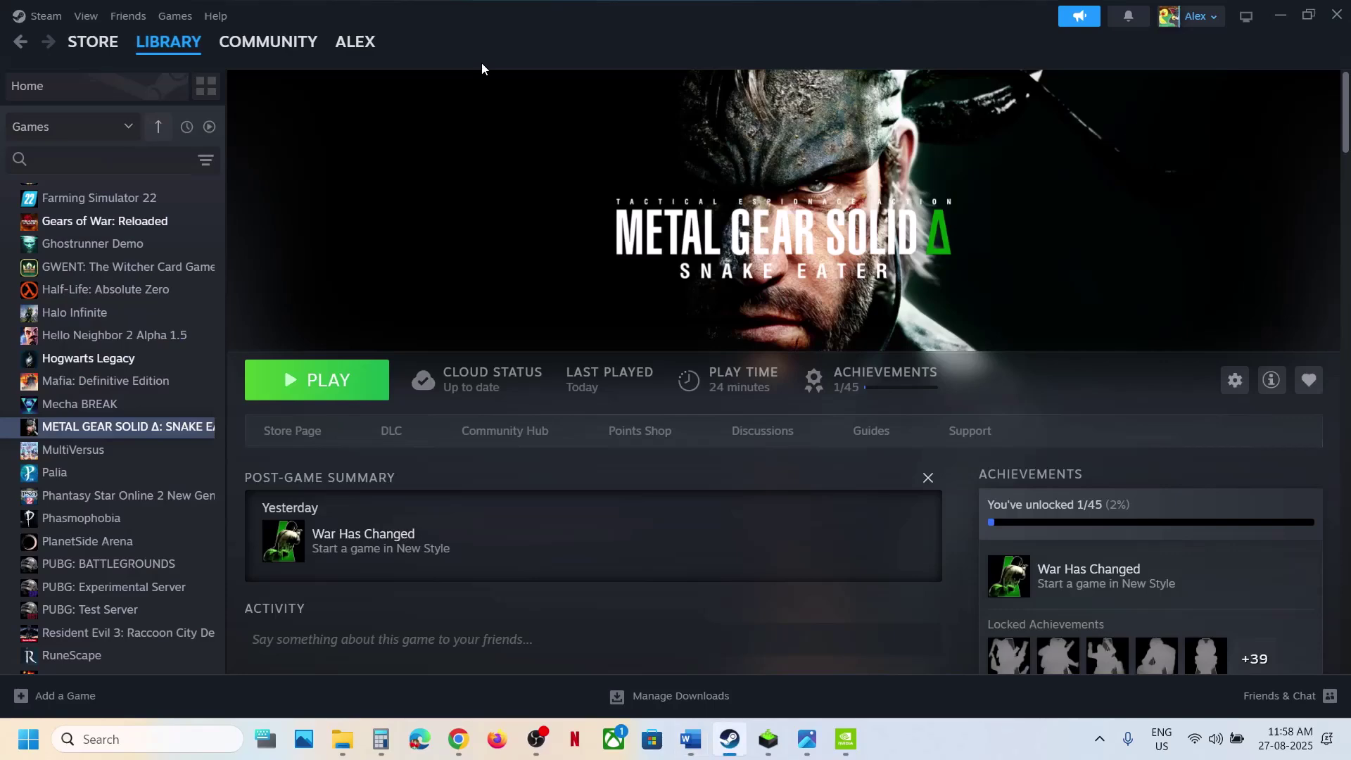
pyautogui.press('super+i')
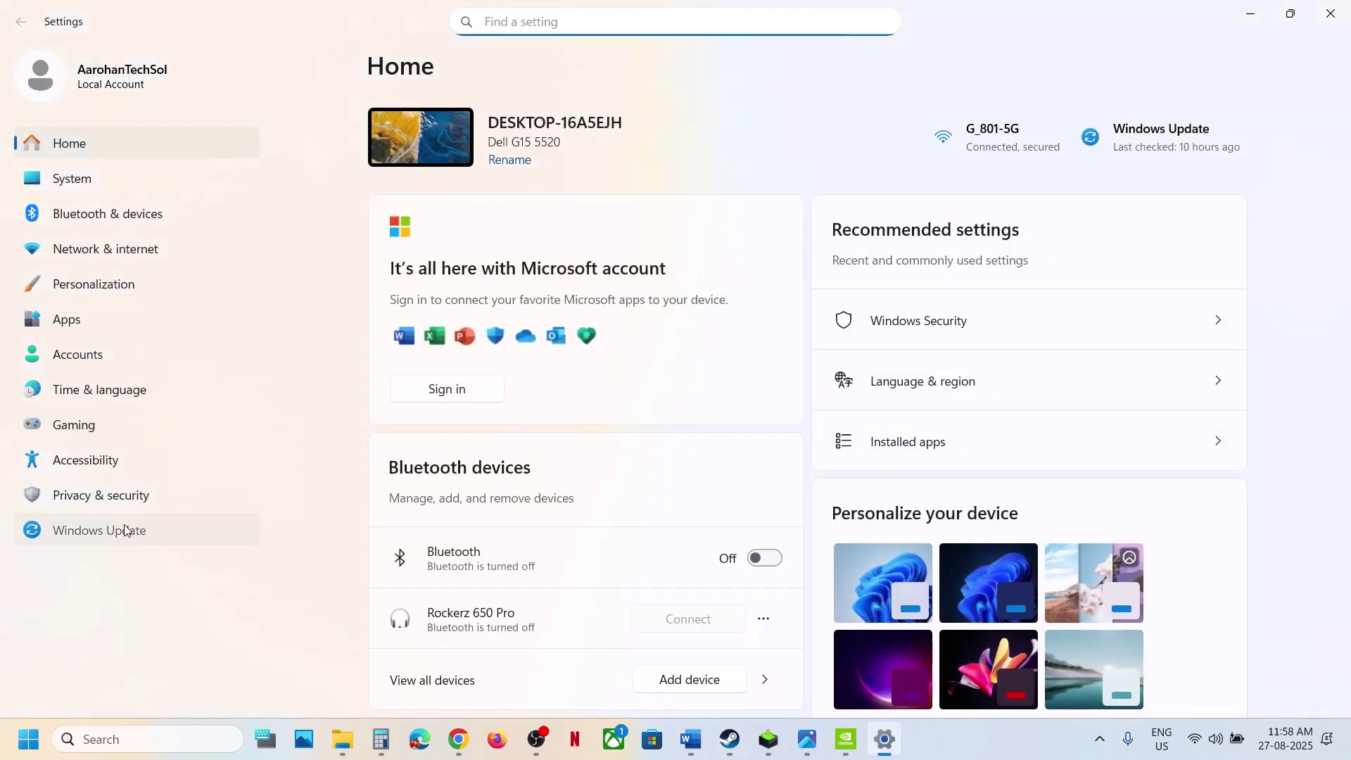
pyautogui.click(102, 529)
pyautogui.click(118, 500)
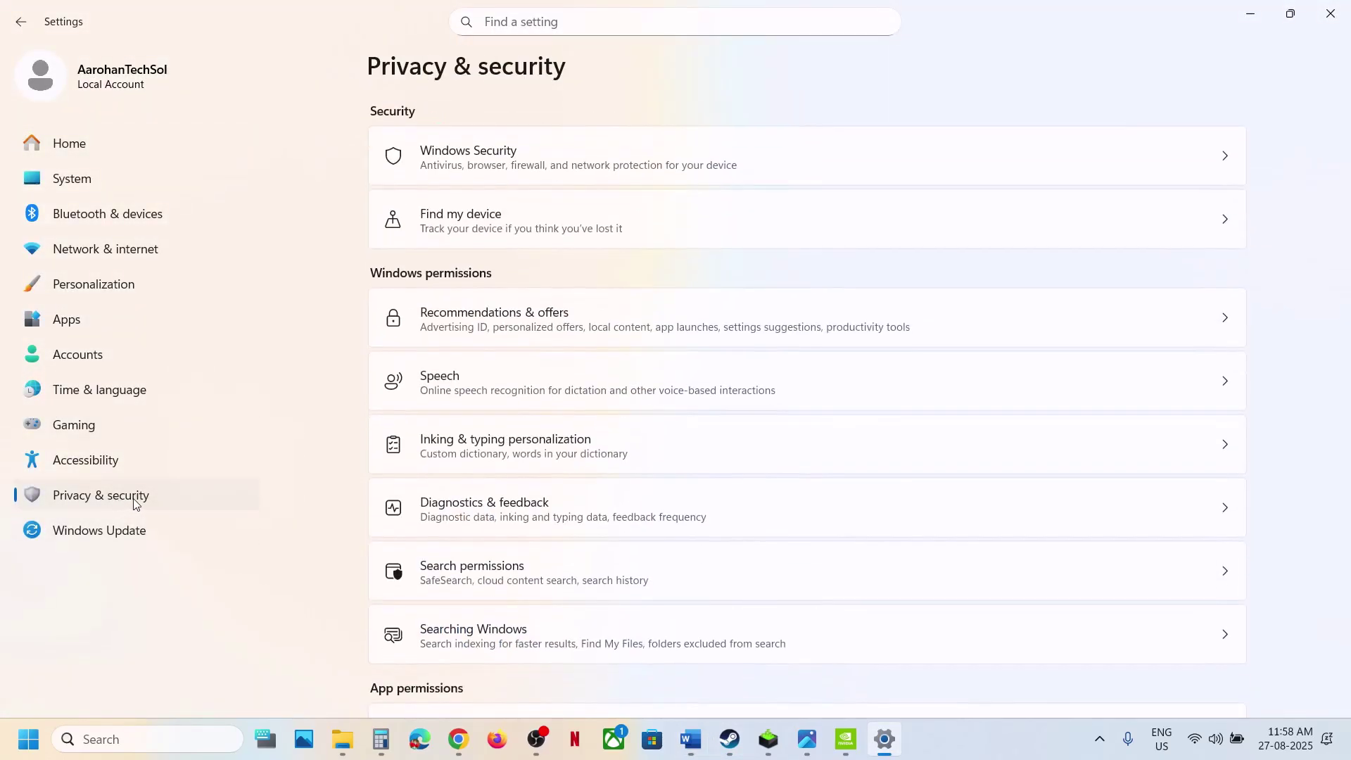
pyautogui.click(475, 167)
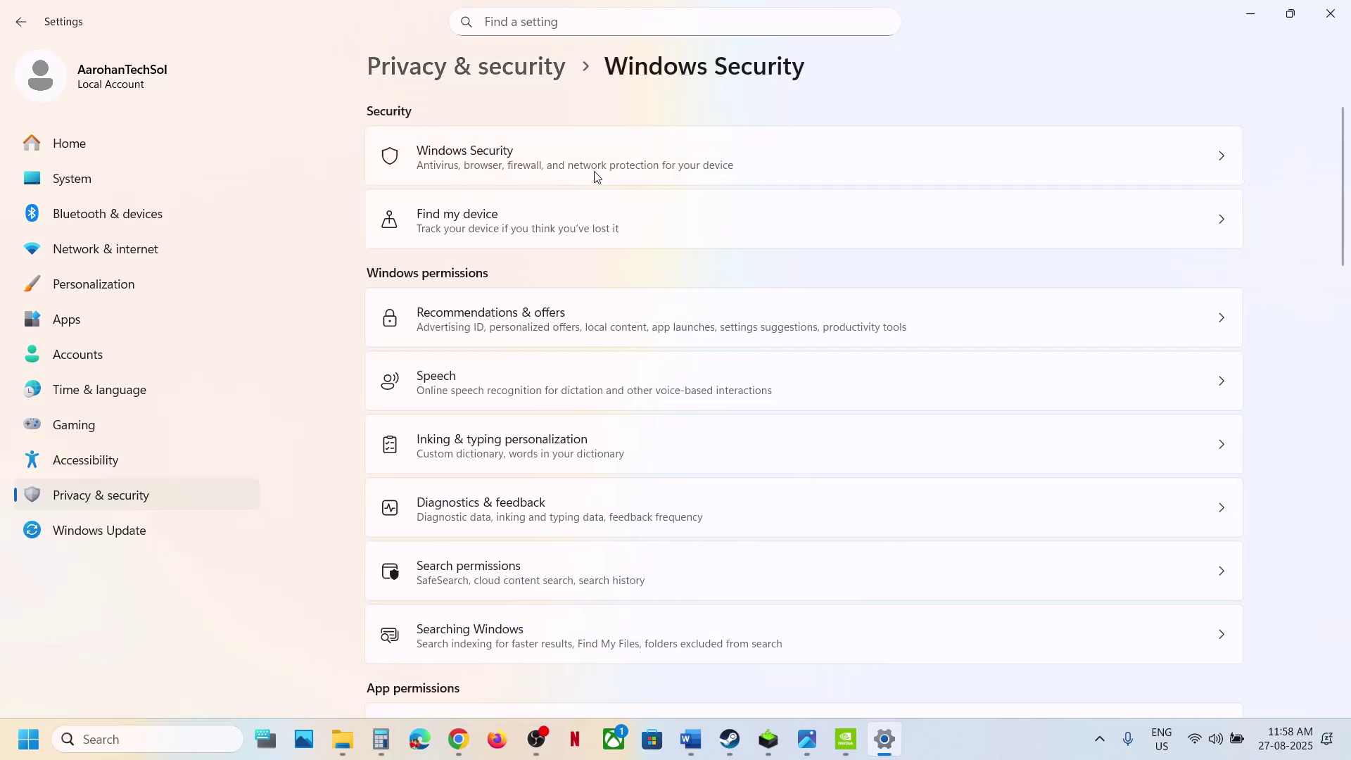
pyautogui.click(512, 261)
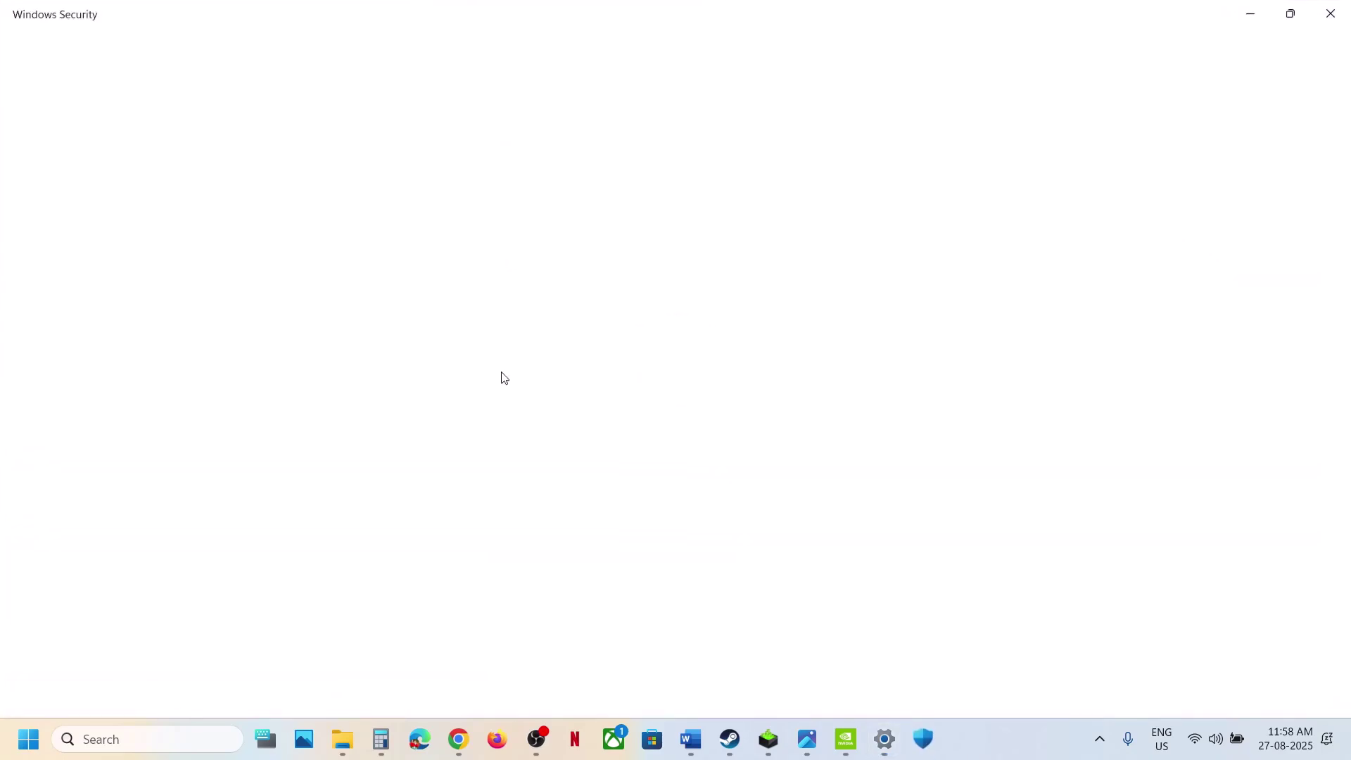
# Open the ransomware protection page for allowing an app through Controlled folder access and approve the permission request.
pyautogui.scroll(-3, 503, 504)
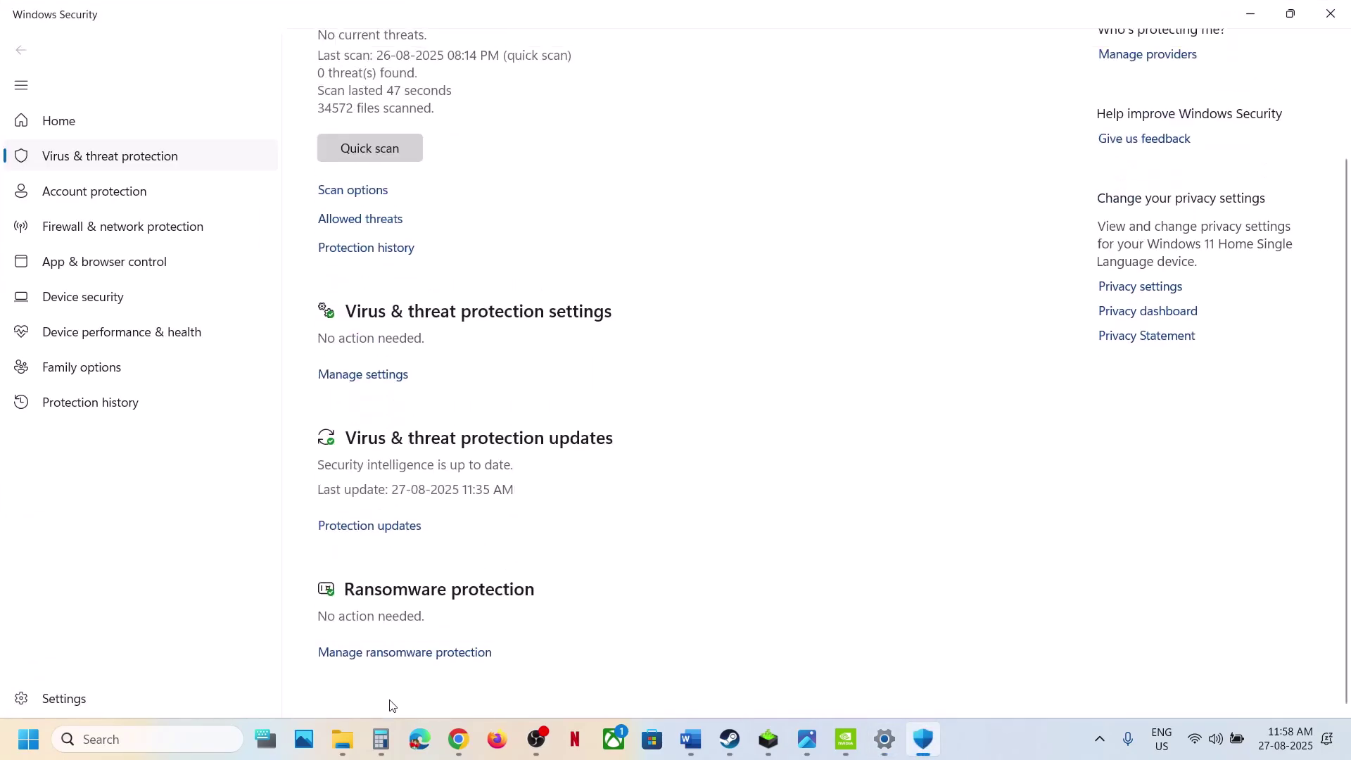
pyautogui.click(386, 655)
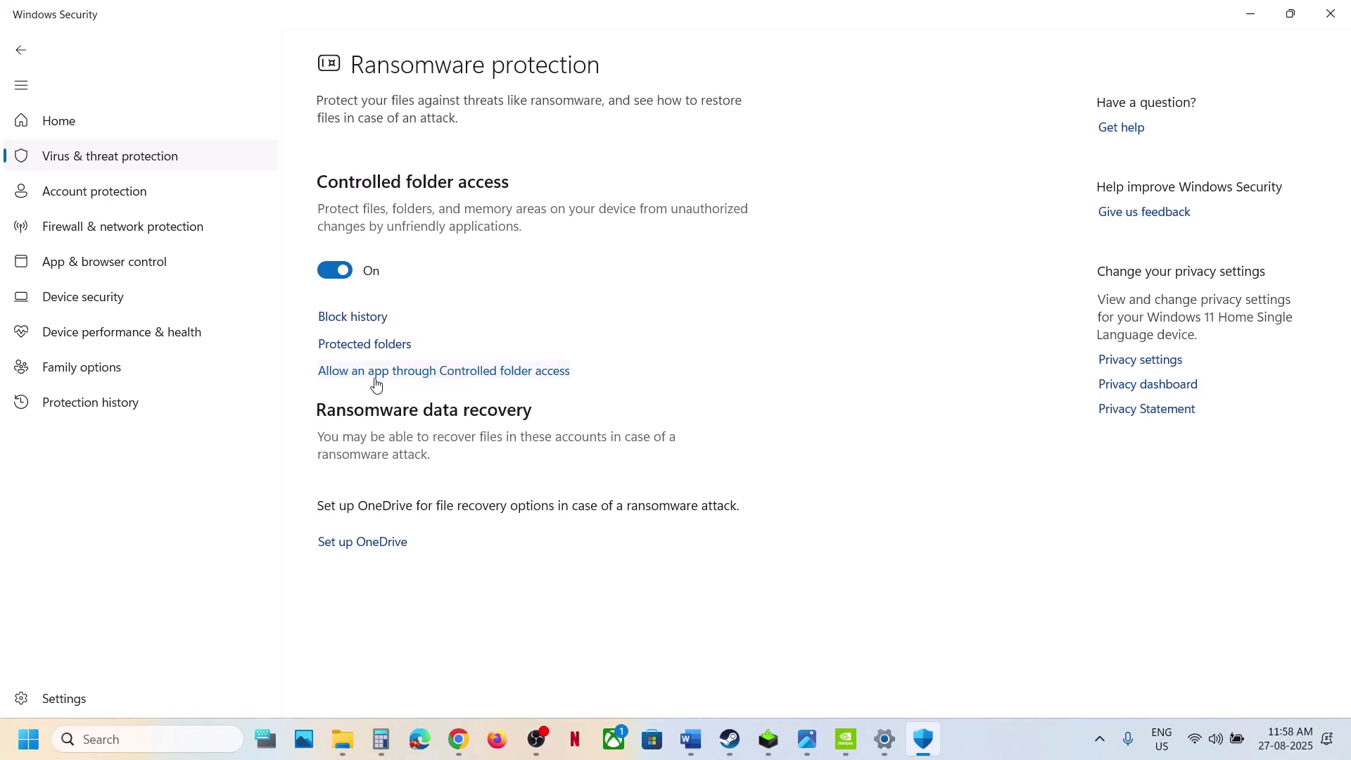
pyautogui.click(377, 372)
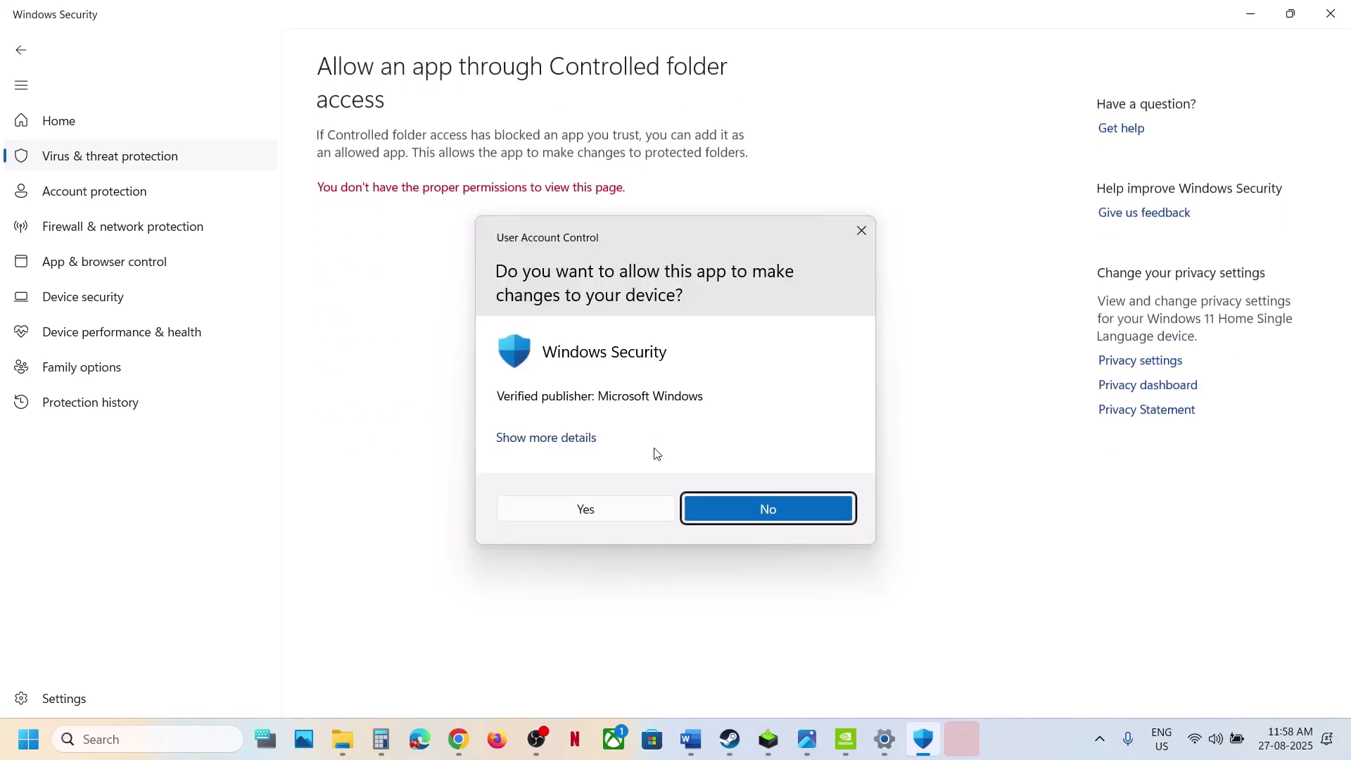
pyautogui.click(586, 509)
# Add the MGSDelta application from the main MGSDelta game folder as an allowed app for Controlled folder access.
pyautogui.click(383, 200)
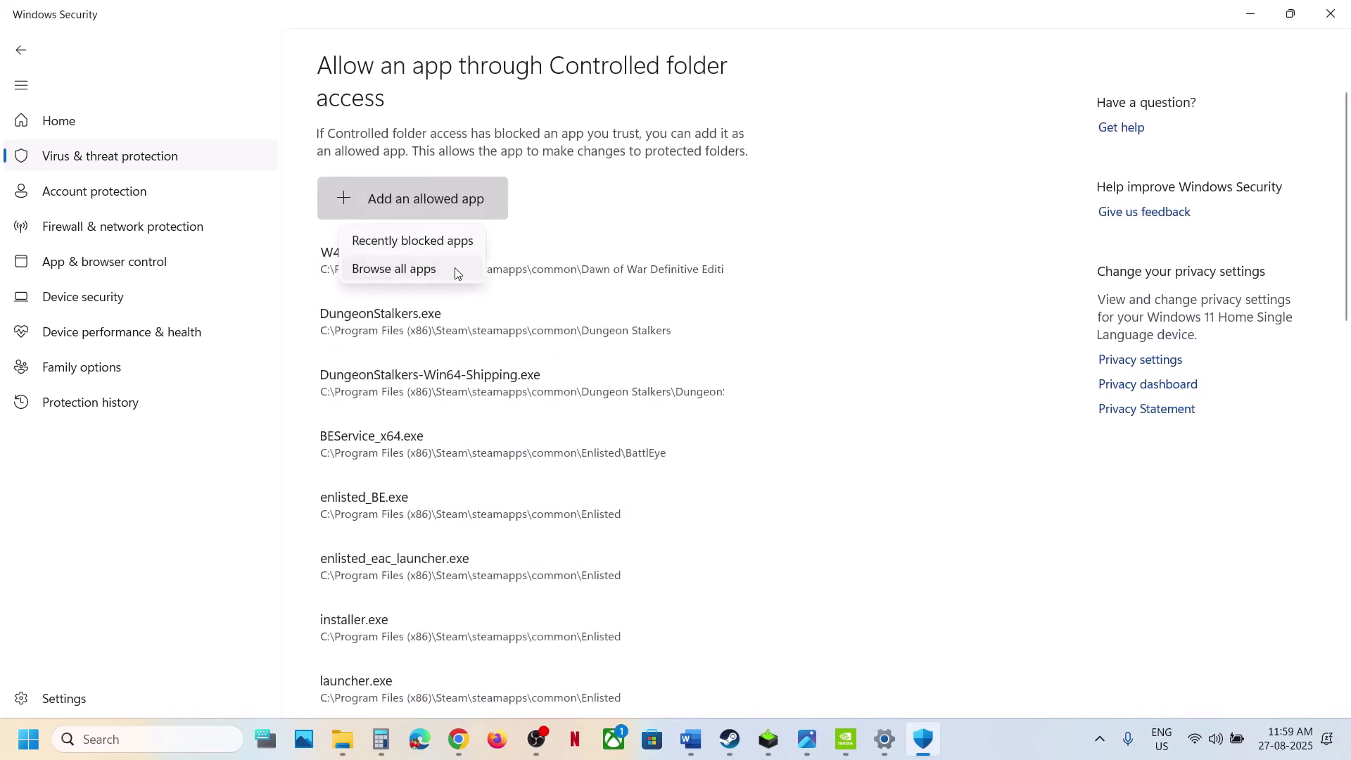
pyautogui.click(394, 268)
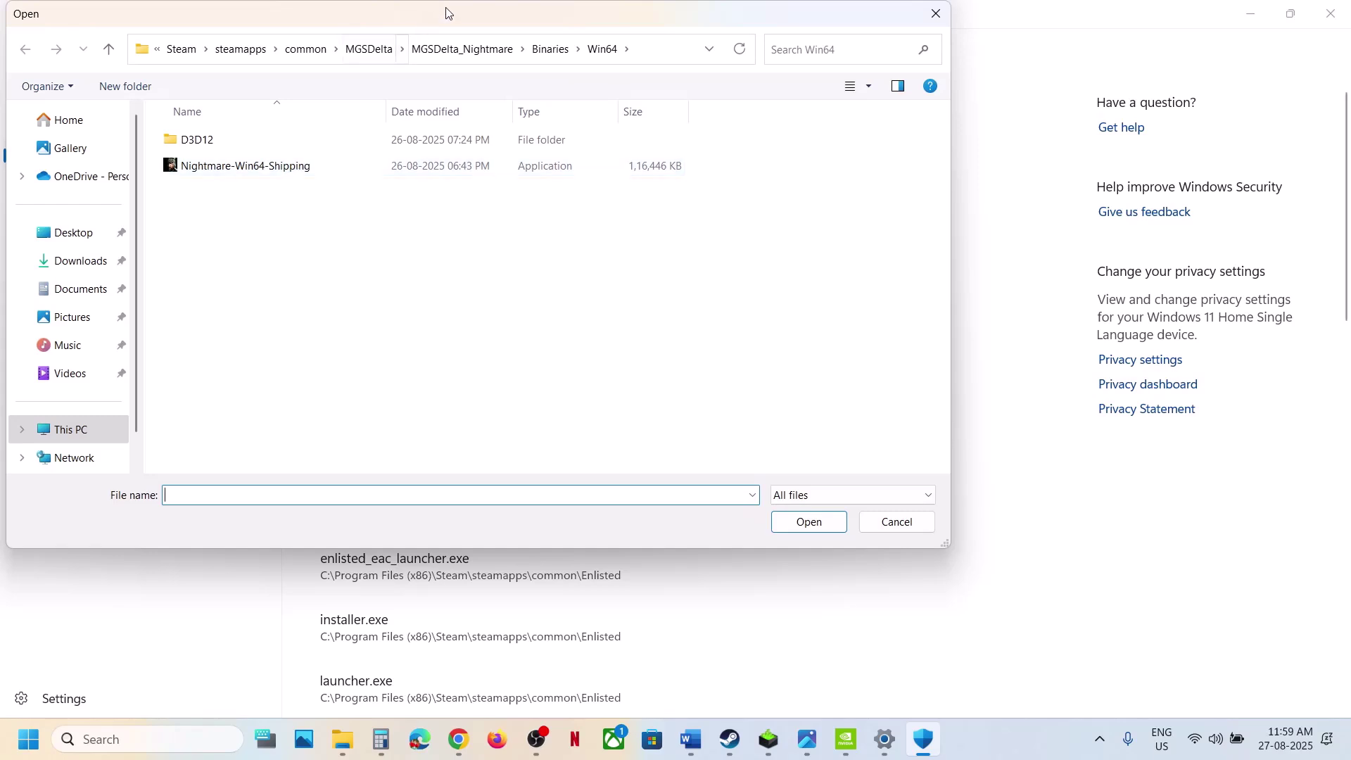
pyautogui.click(458, 49)
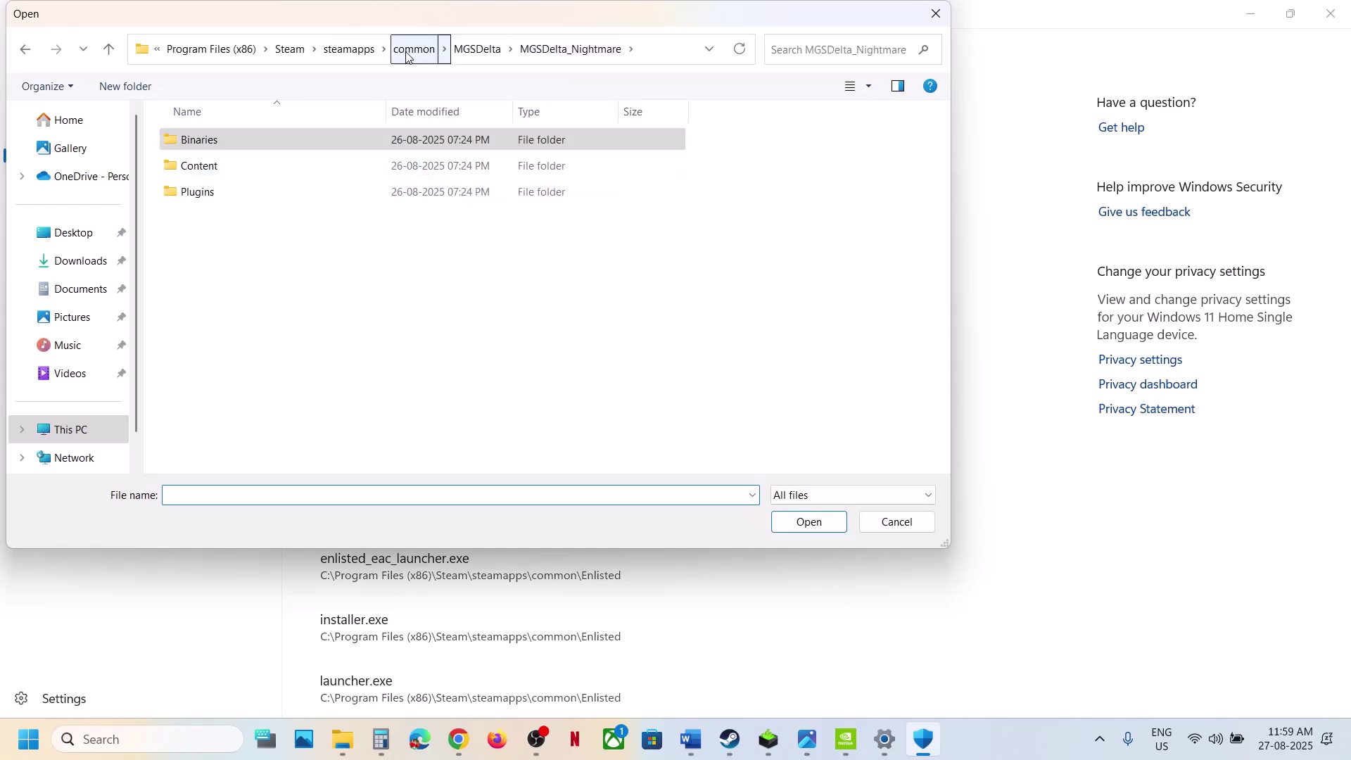
pyautogui.click(466, 51)
pyautogui.click(239, 219)
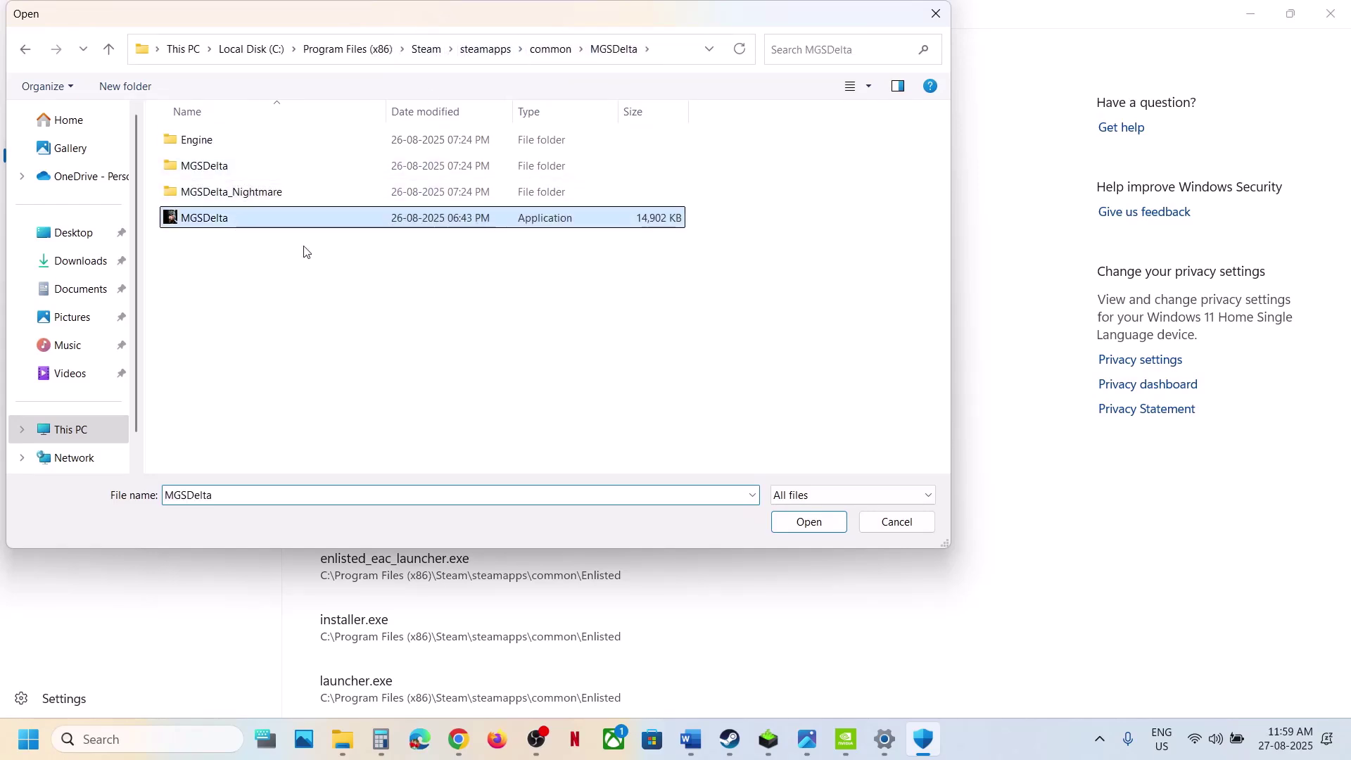
pyautogui.click(807, 524)
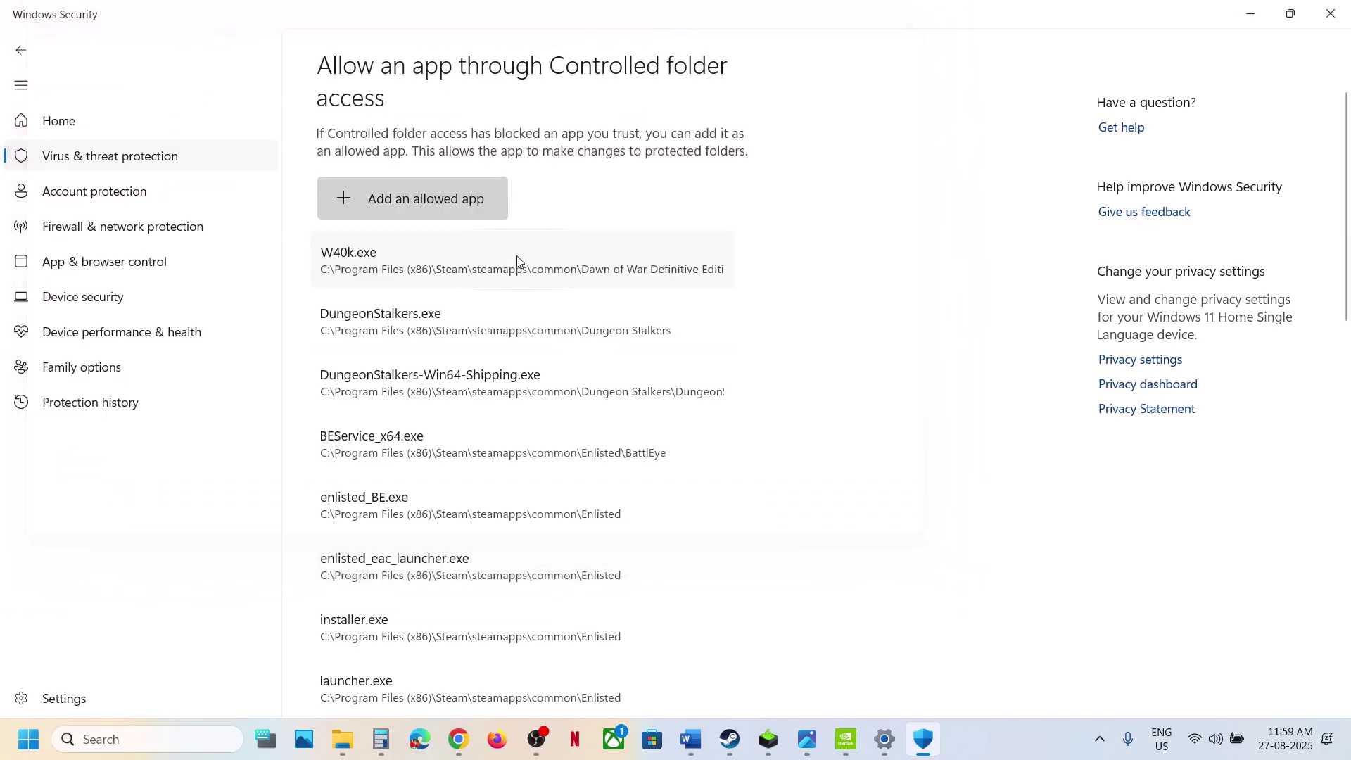
# Allow the Nightmare-Win64-Shipping application from MGSDelta_Nightmare\Binaries\Win64 through Controlled folder access.
pyautogui.click(392, 197)
pyautogui.click(421, 268)
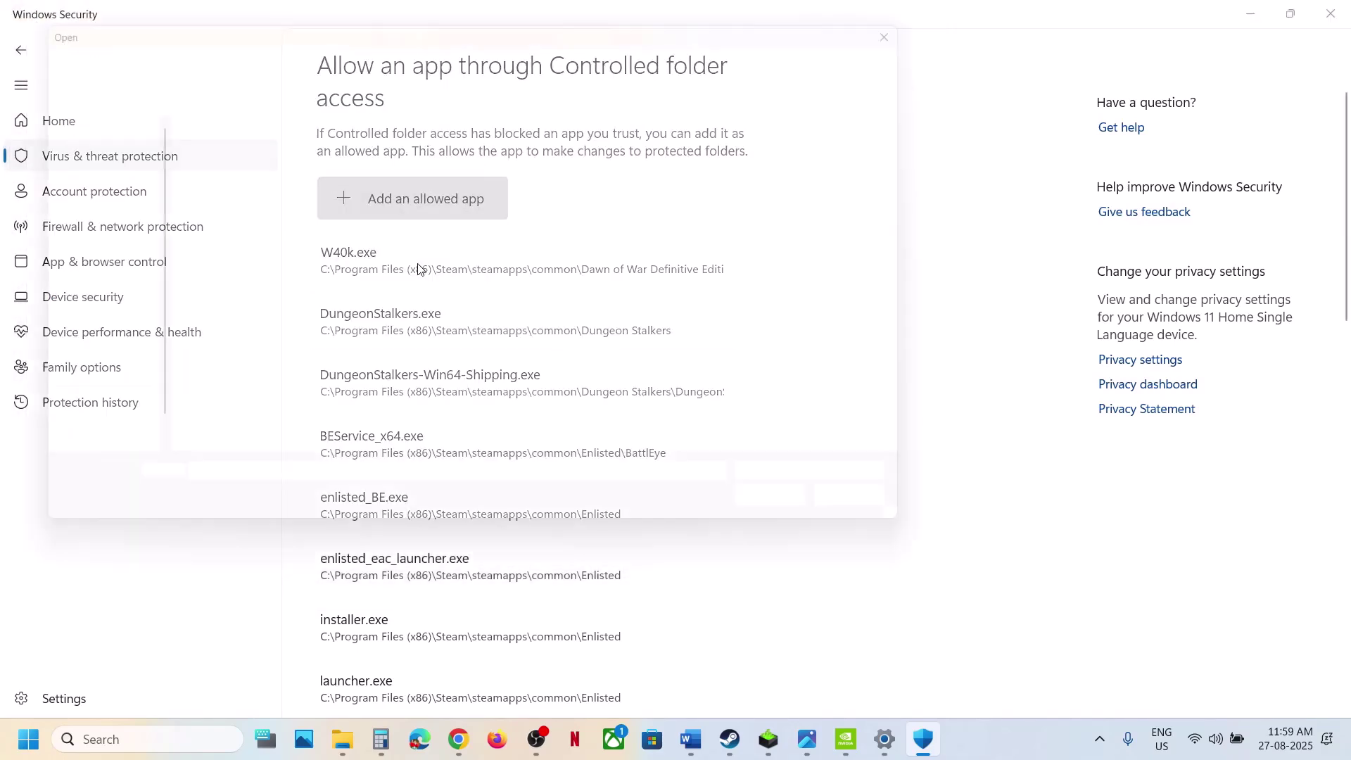
pyautogui.click(219, 200)
pyautogui.doubleClick(219, 200)
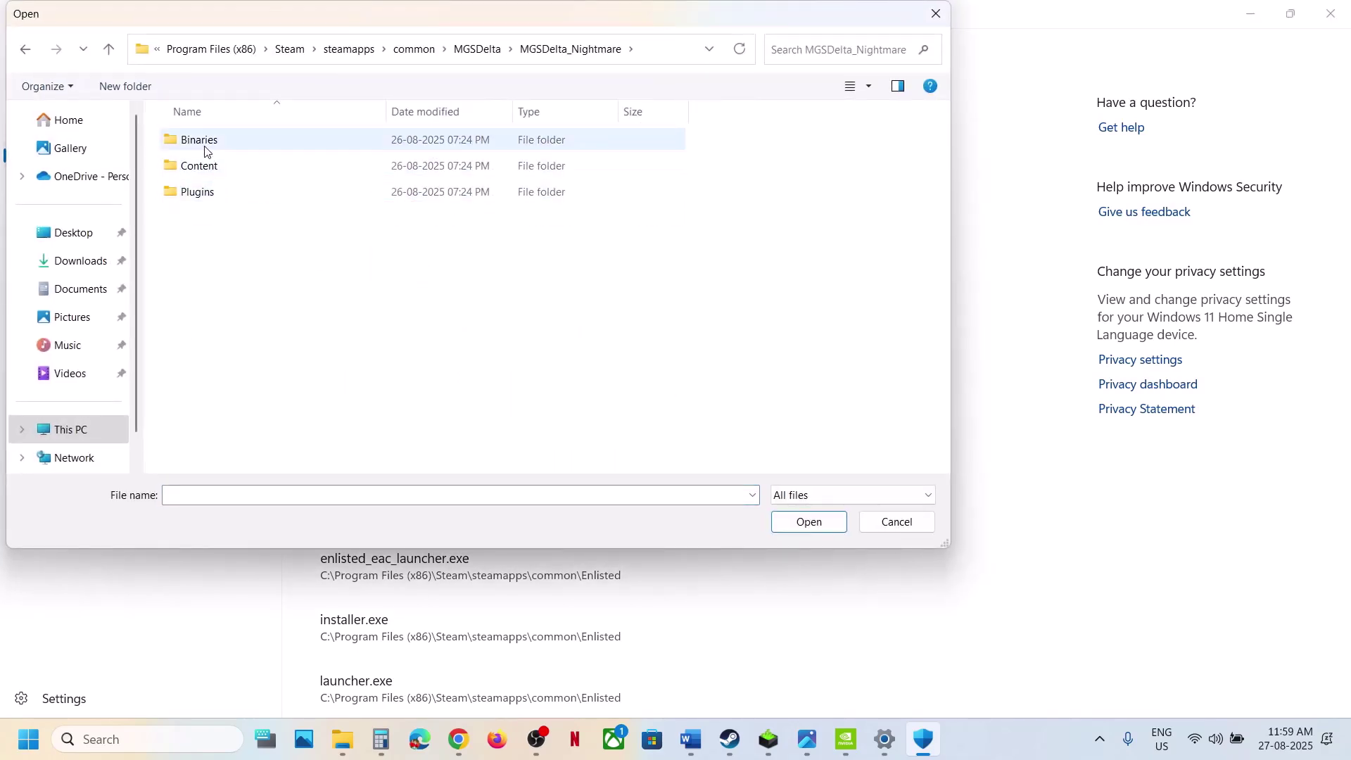
pyautogui.doubleClick(204, 149)
pyautogui.doubleClick(205, 150)
pyautogui.click(241, 169)
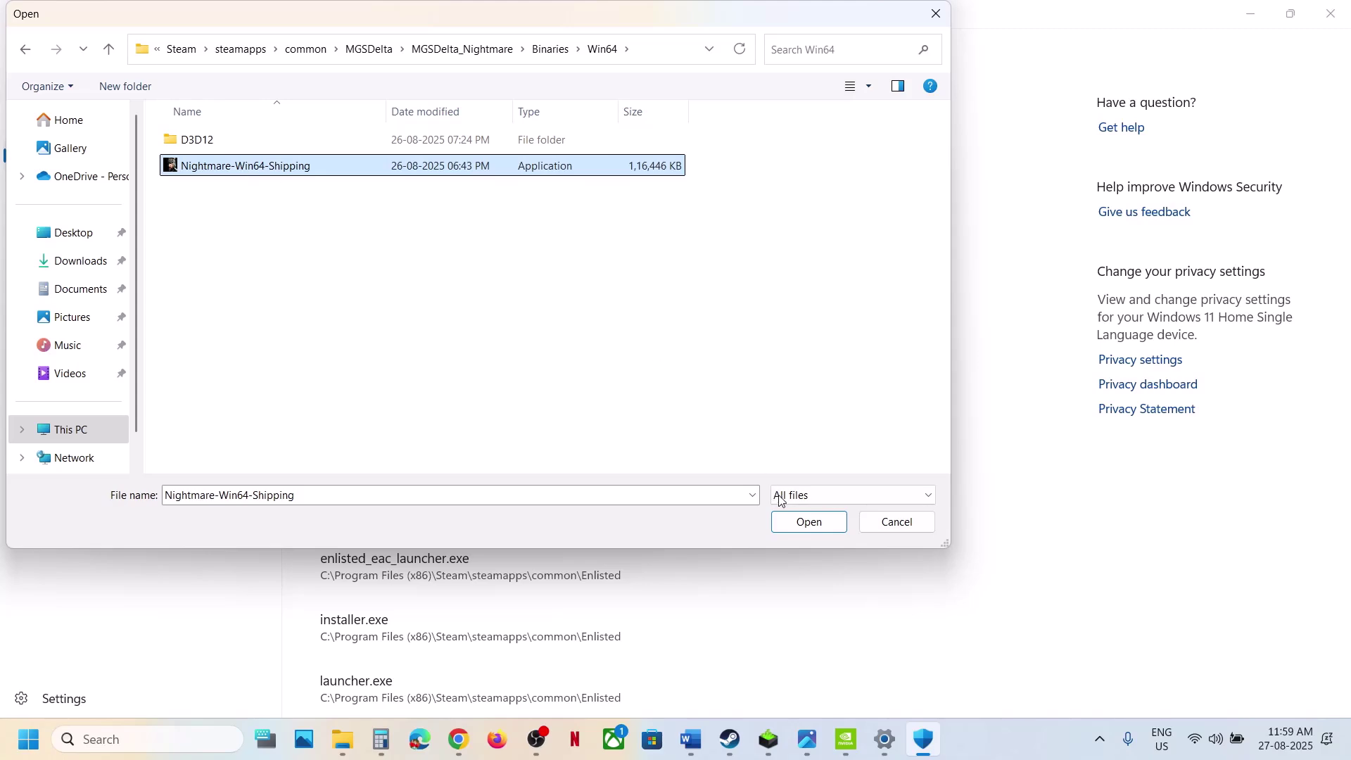
pyautogui.click(802, 531)
# Allow the MGSDelta-Win64-Shipping application from the inner MGSDelta\Binaries\Win64 folder through Controlled folder access.
pyautogui.click(394, 206)
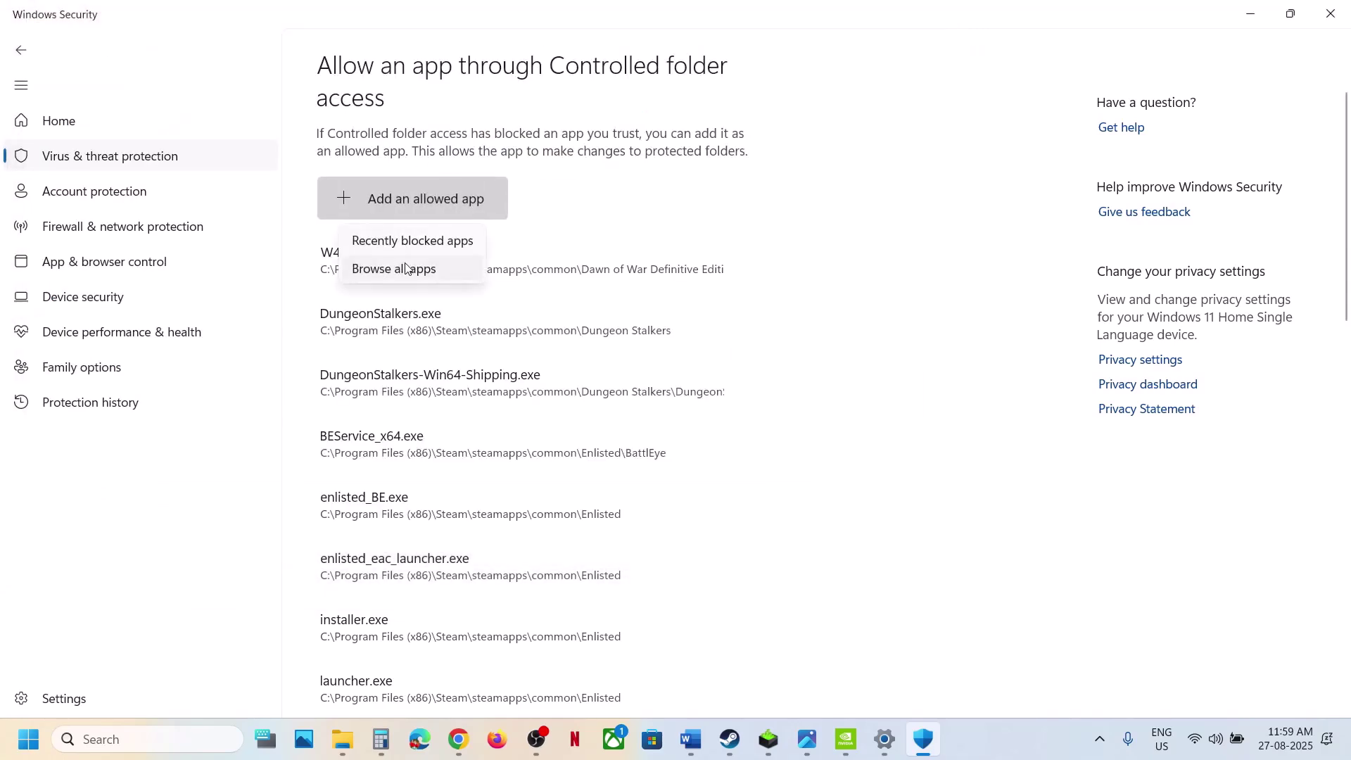
pyautogui.click(406, 269)
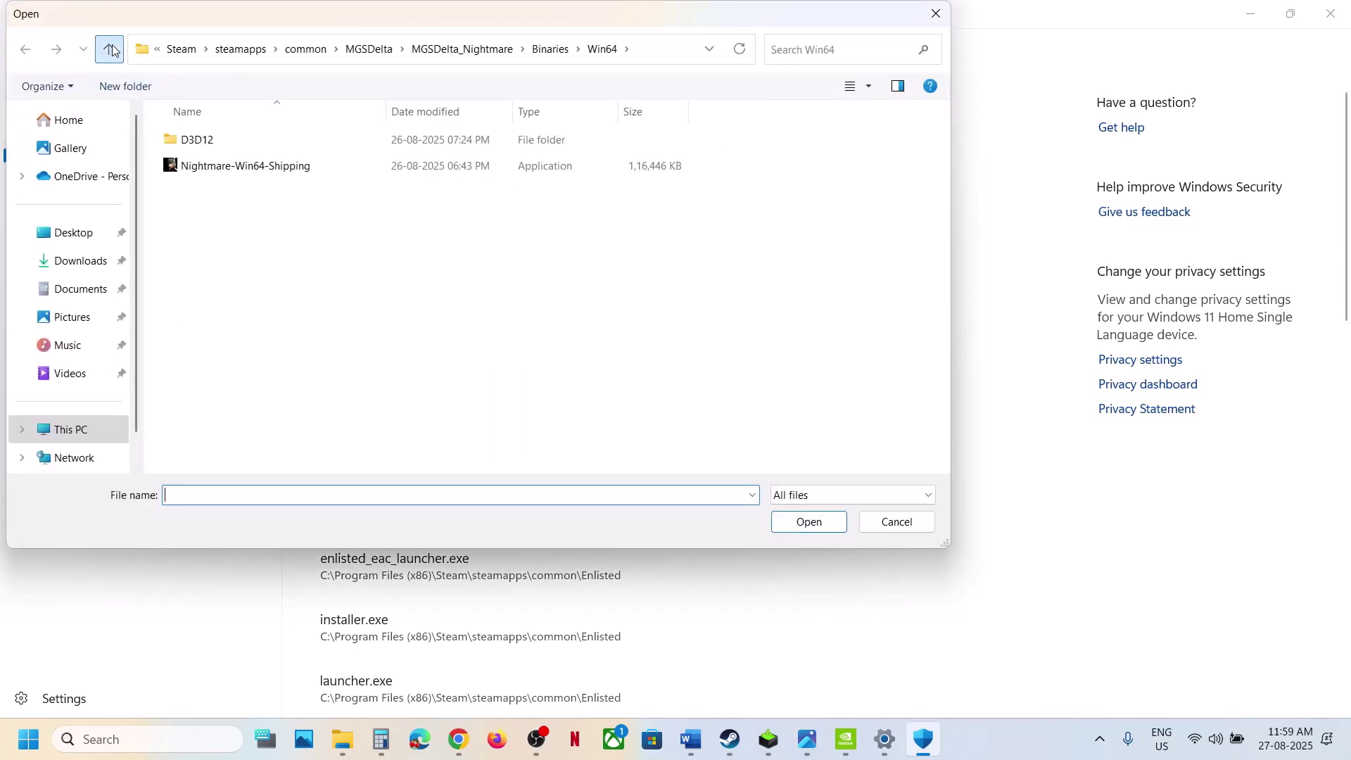
pyautogui.click(112, 50)
pyautogui.click(109, 47)
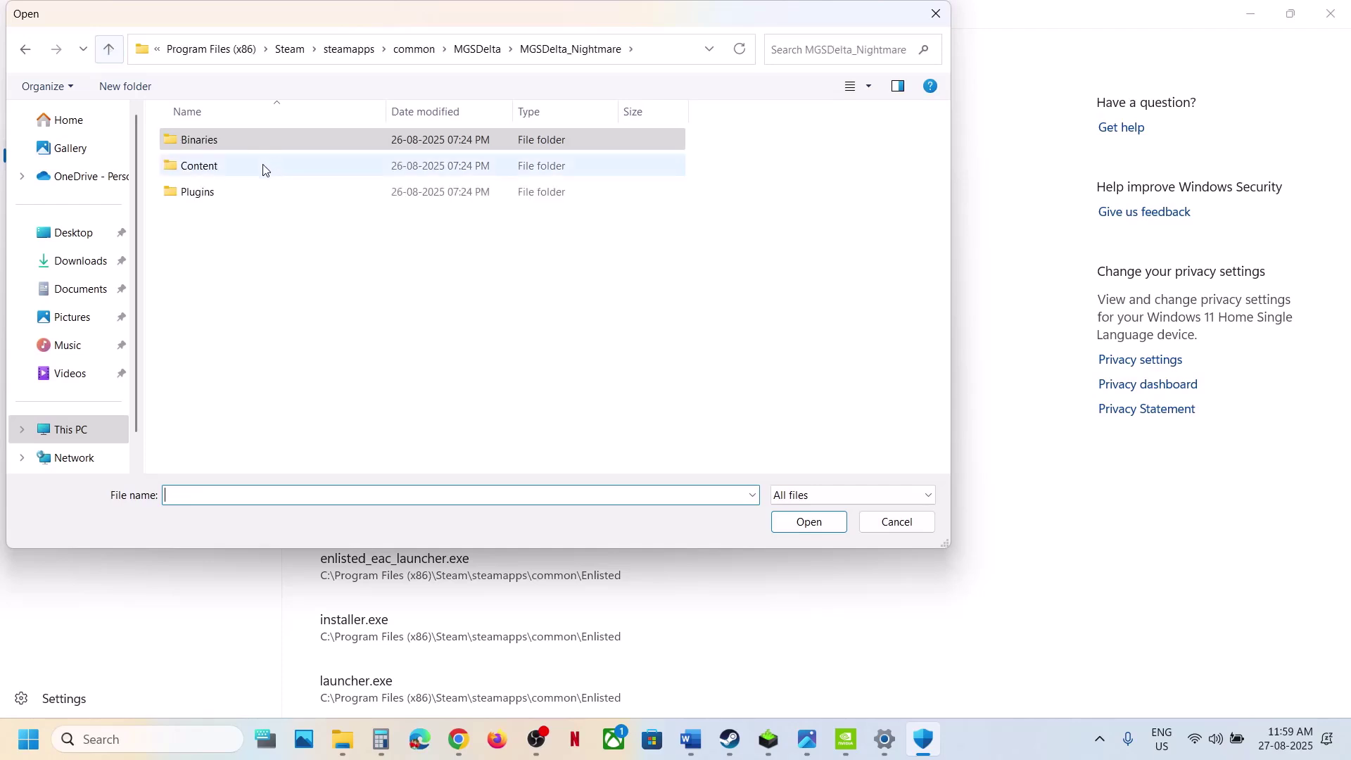
pyautogui.click(104, 58)
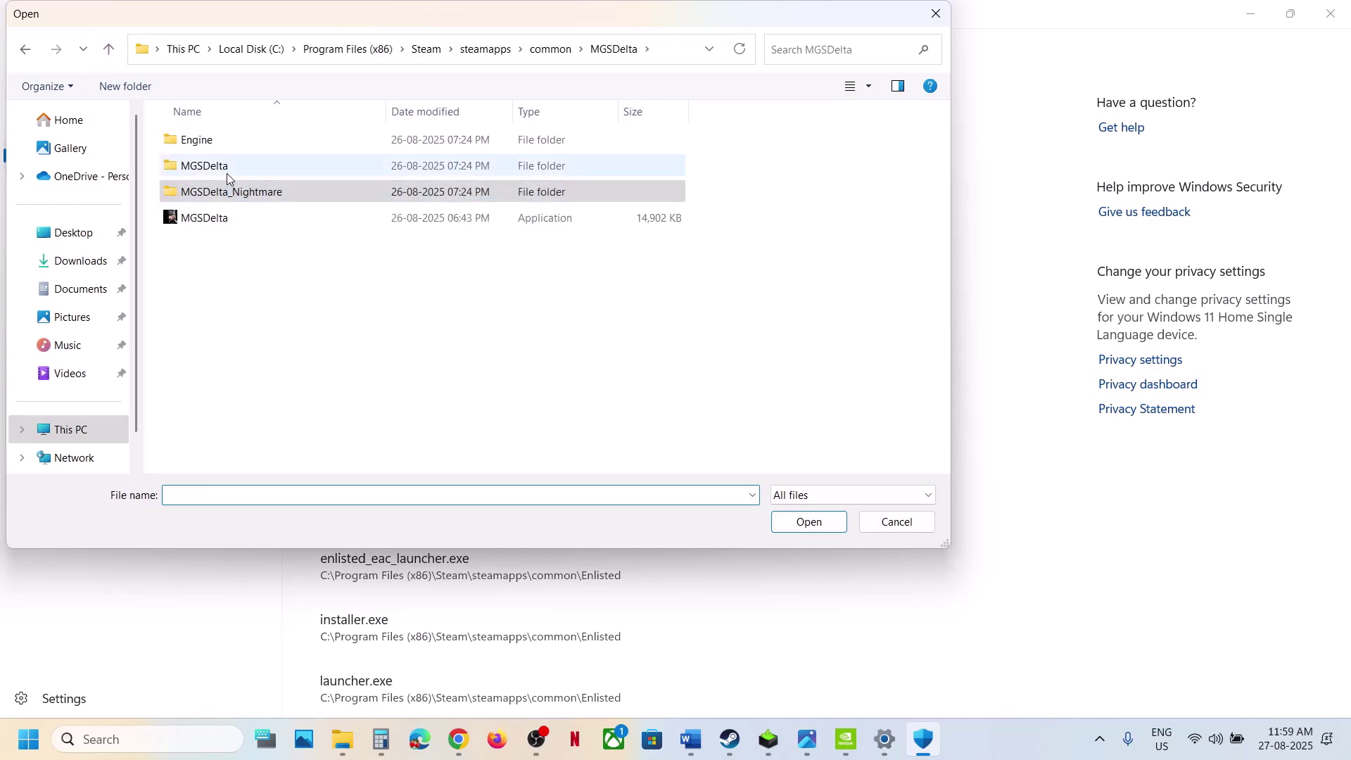
pyautogui.doubleClick(226, 173)
pyautogui.doubleClick(216, 140)
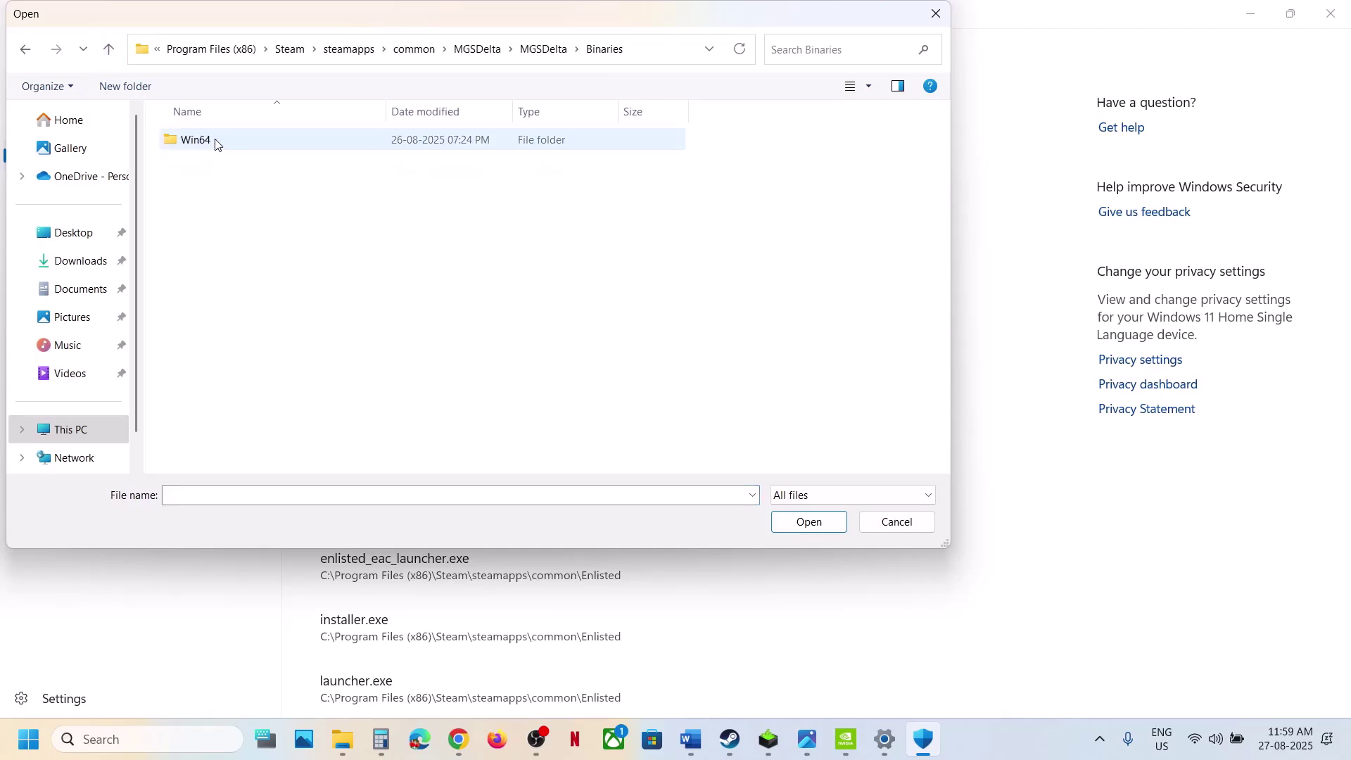
pyautogui.doubleClick(215, 141)
pyautogui.click(241, 167)
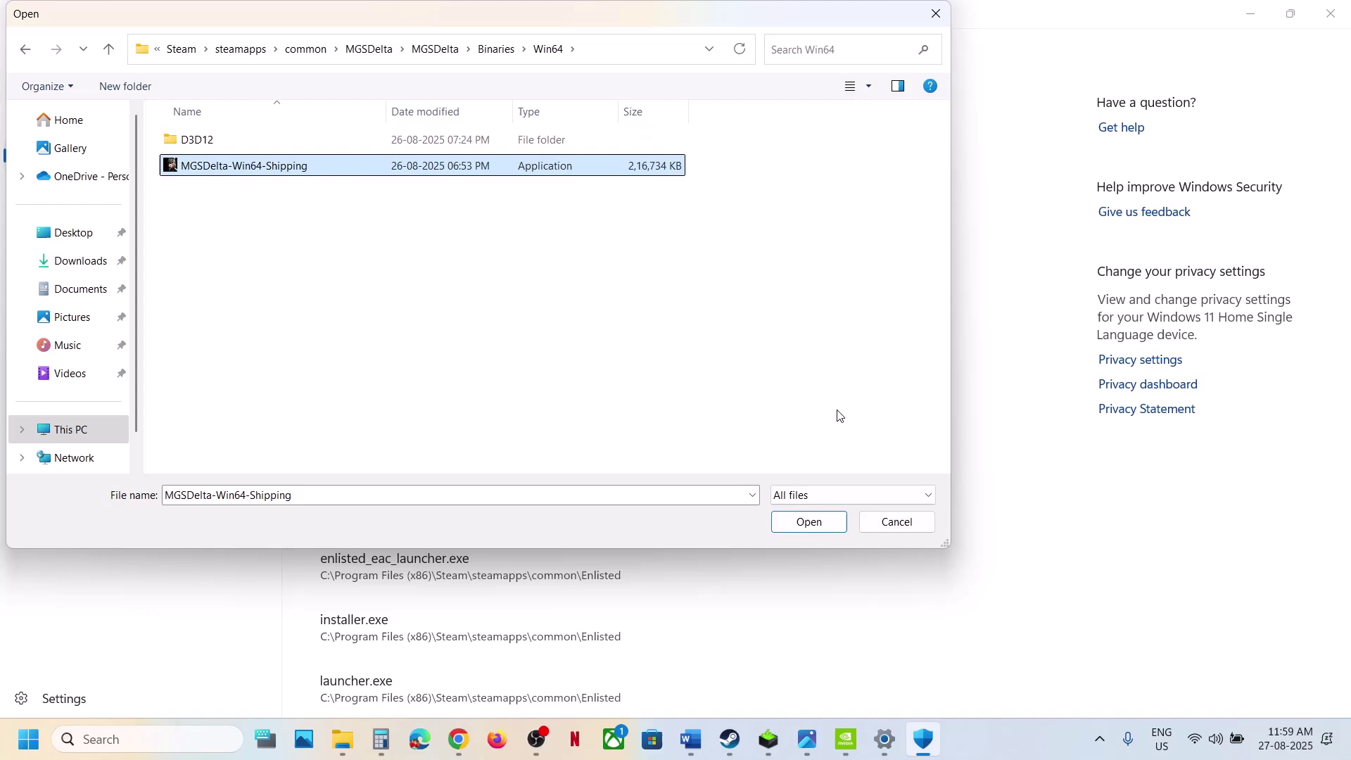
pyautogui.click(811, 521)
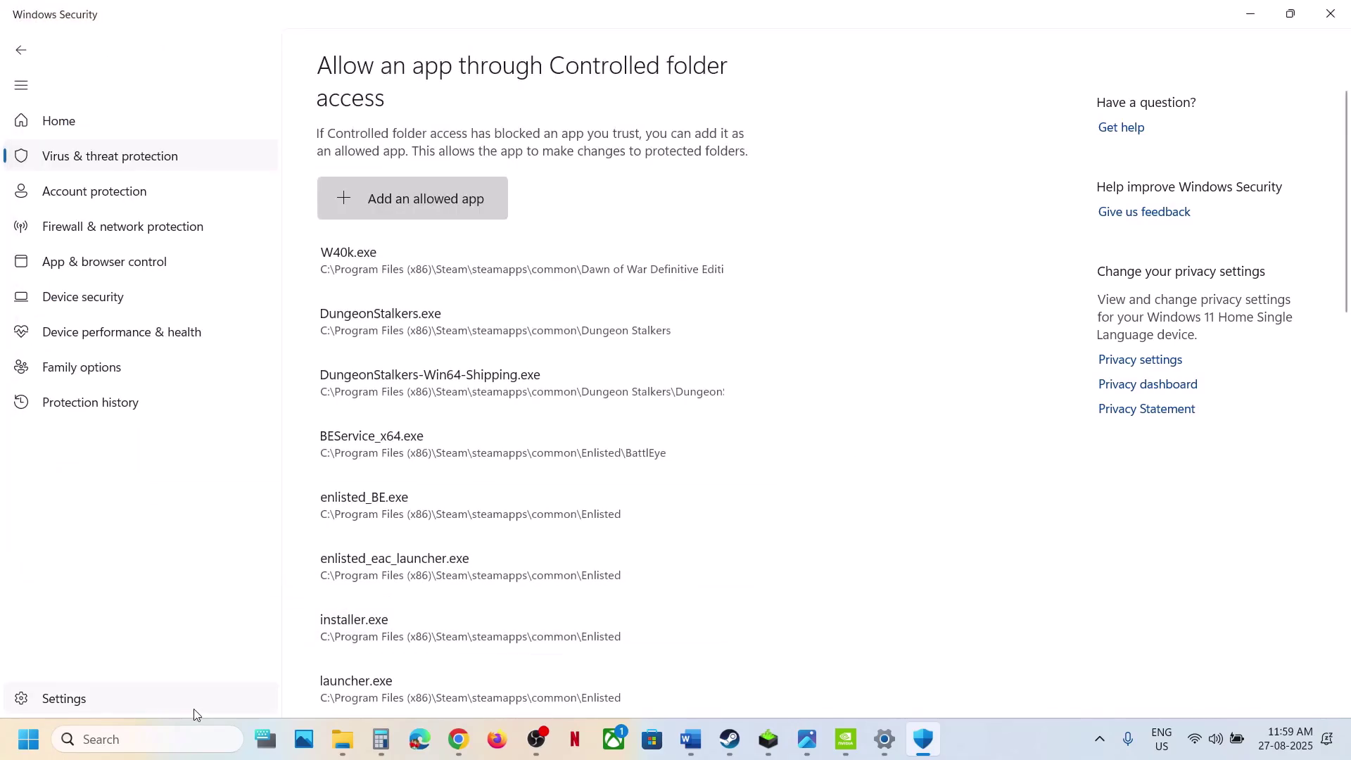
# Open the Windows Defender Firewall allowed apps list in Control Panel and unlock its settings for changes.
pyautogui.click(117, 740)
pyautogui.write('contro')
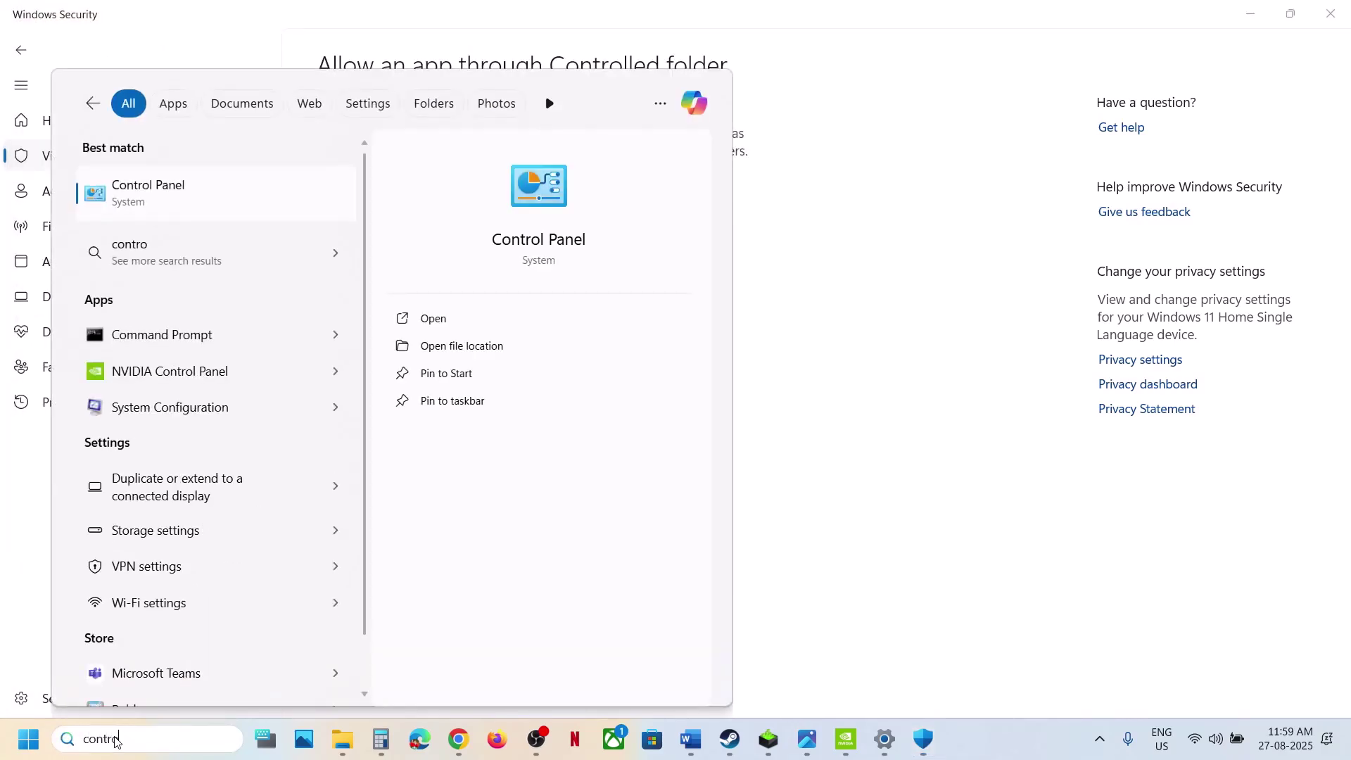
pyautogui.write('l')
pyautogui.press('Return')
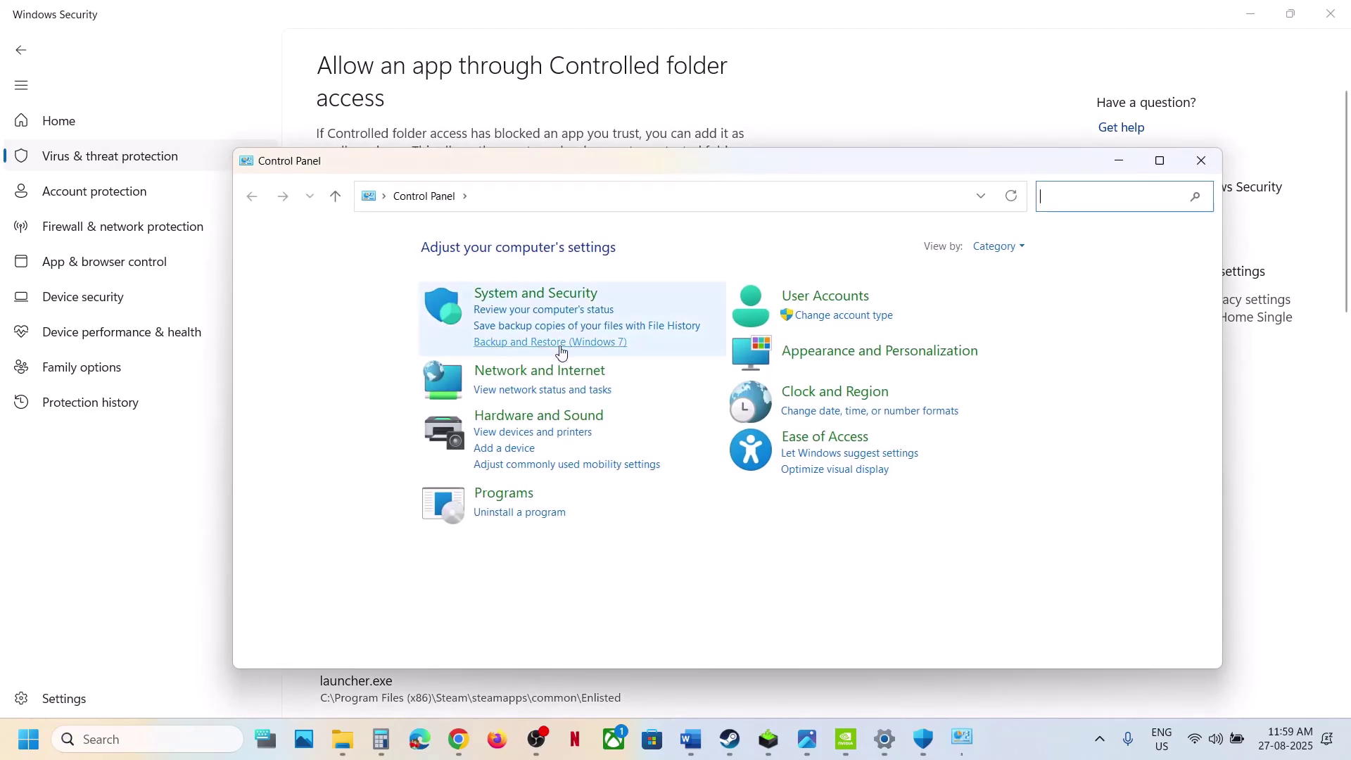
pyautogui.click(541, 298)
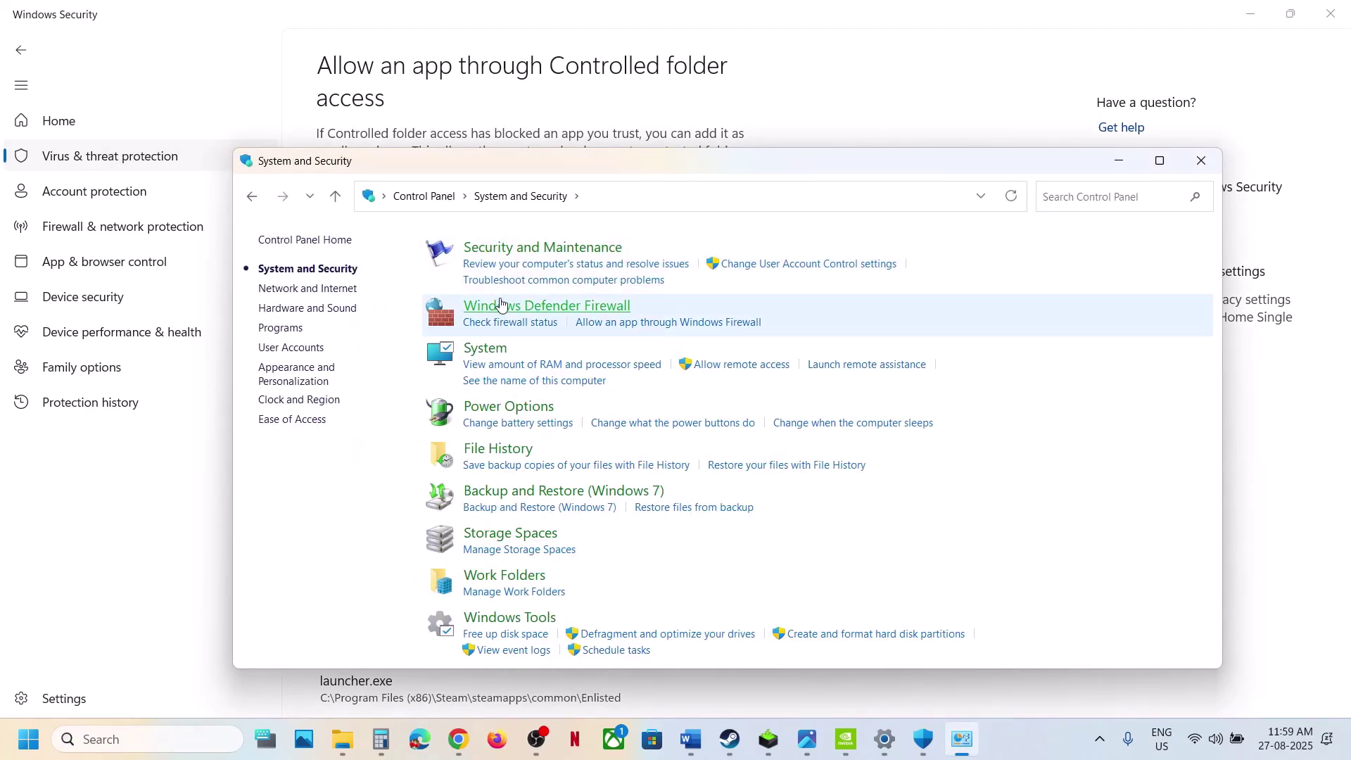
pyautogui.click(422, 313)
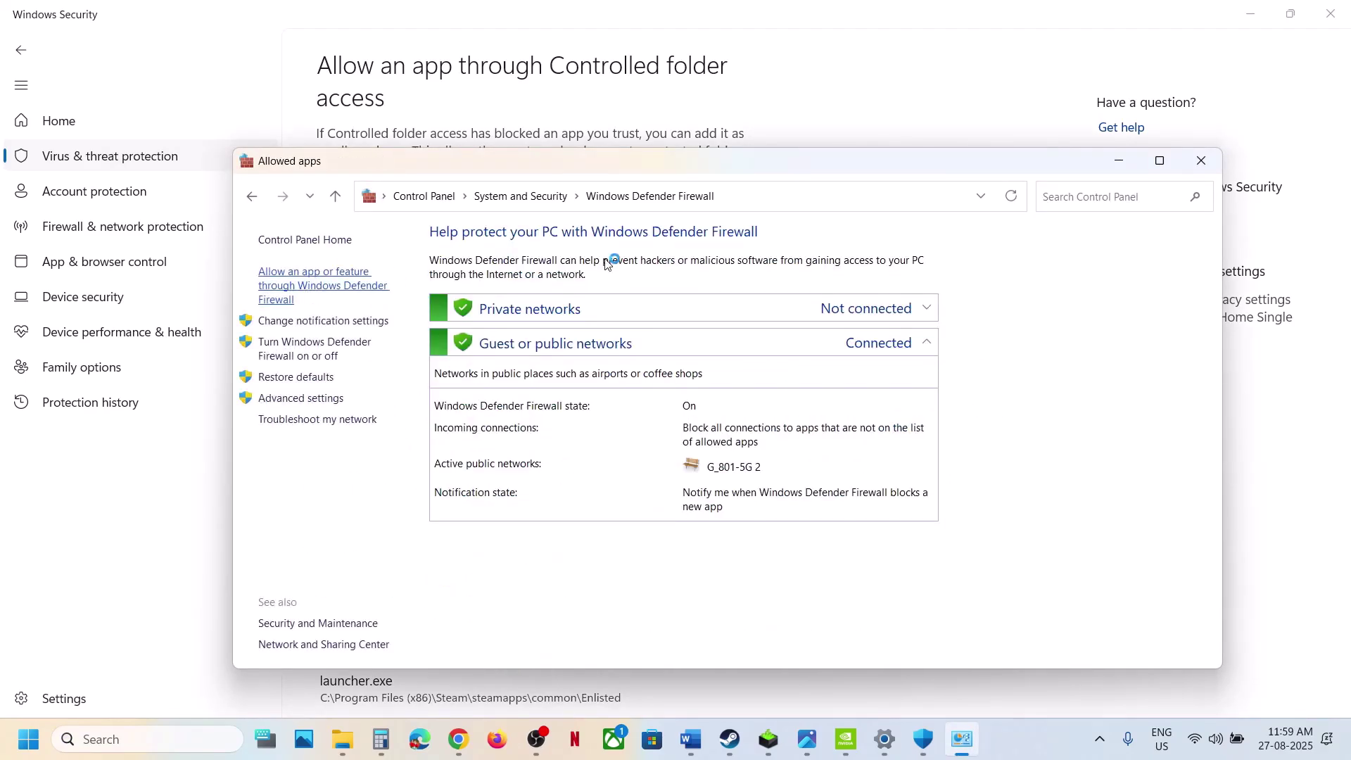
pyautogui.click(911, 289)
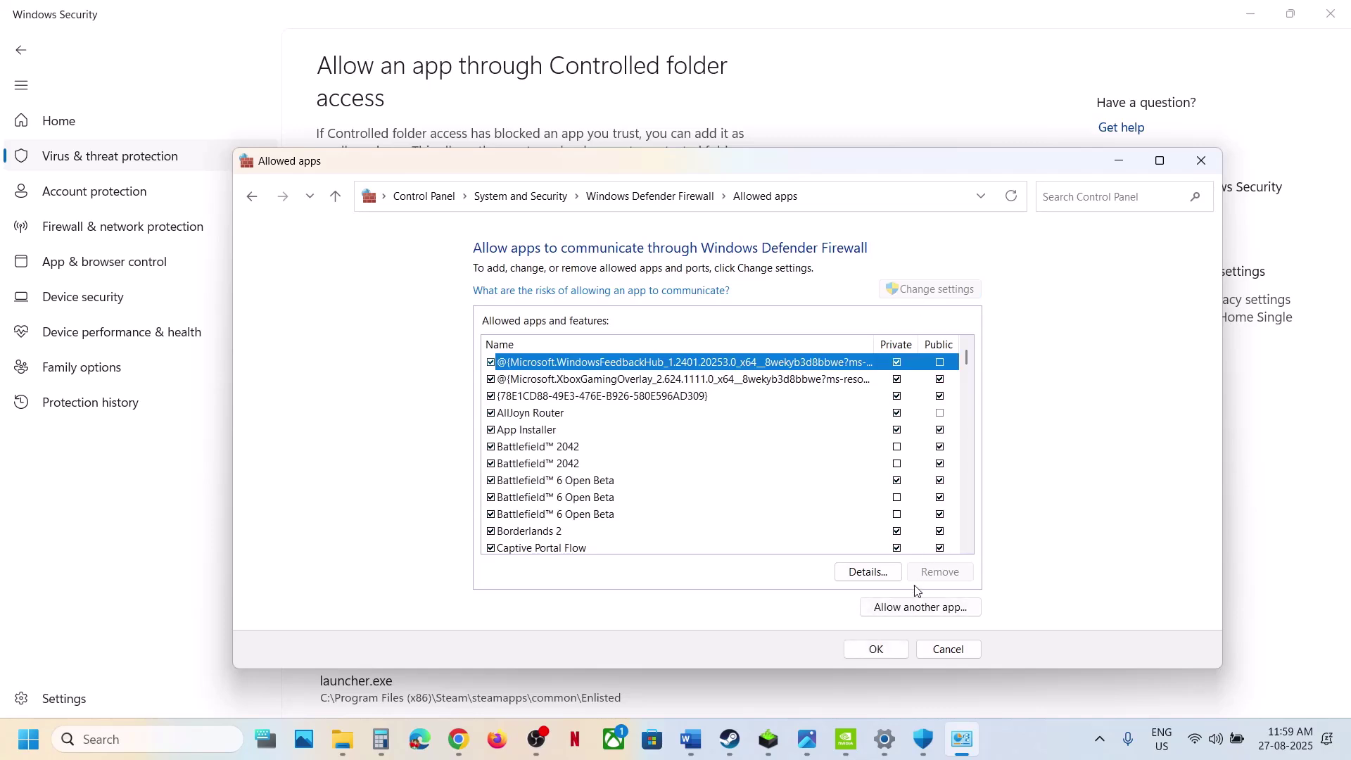
# Try to add the MGSDelta application from the main game folder to the firewall's allowed apps.
pyautogui.click(917, 606)
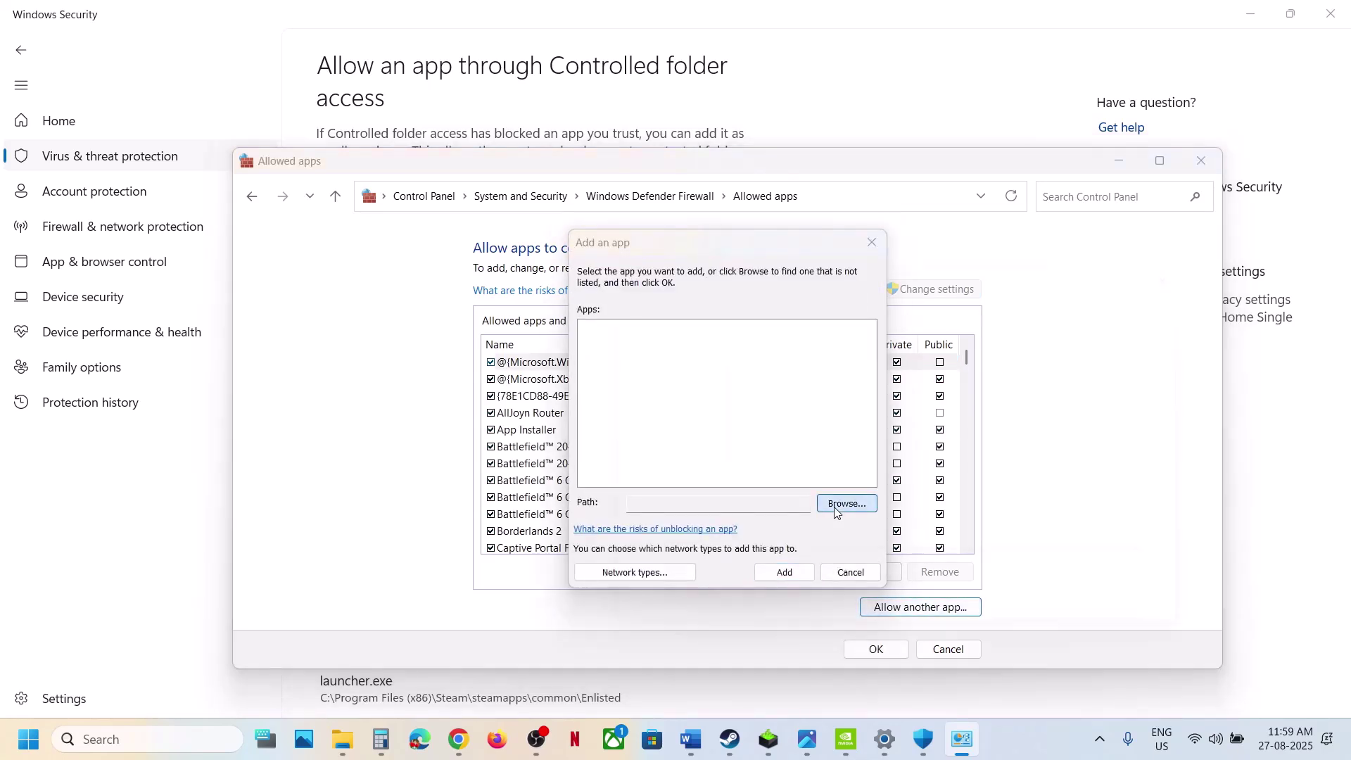
pyautogui.click(846, 504)
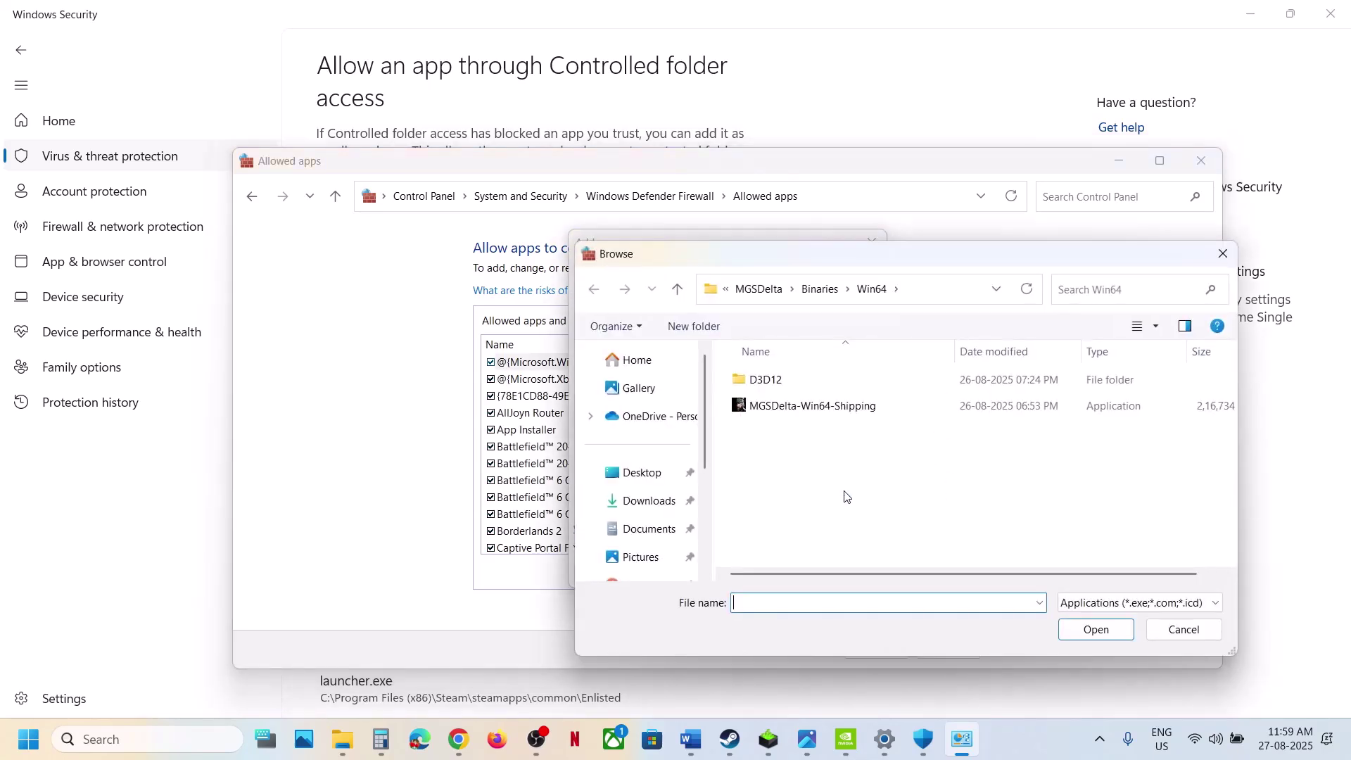
pyautogui.click(678, 290)
pyautogui.click(678, 289)
pyautogui.click(678, 289)
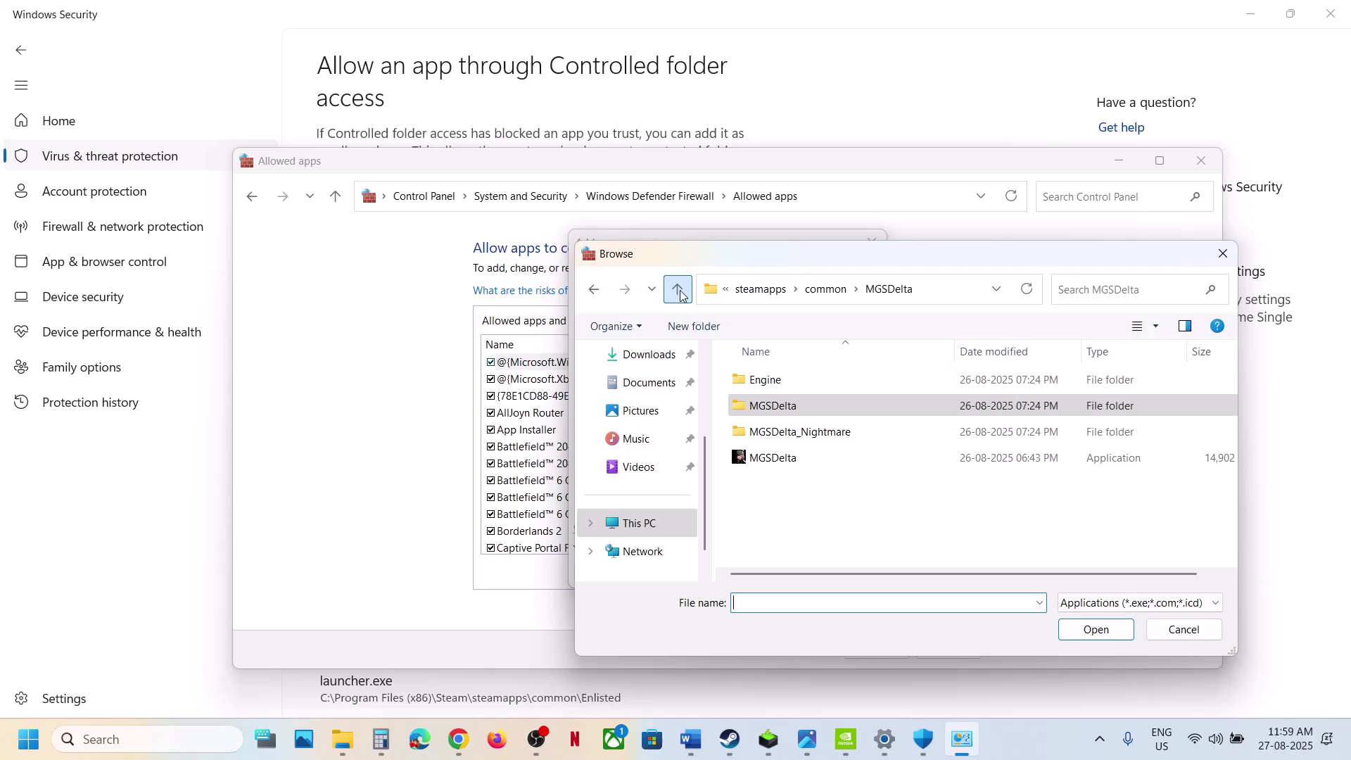
pyautogui.click(791, 465)
pyautogui.click(1110, 630)
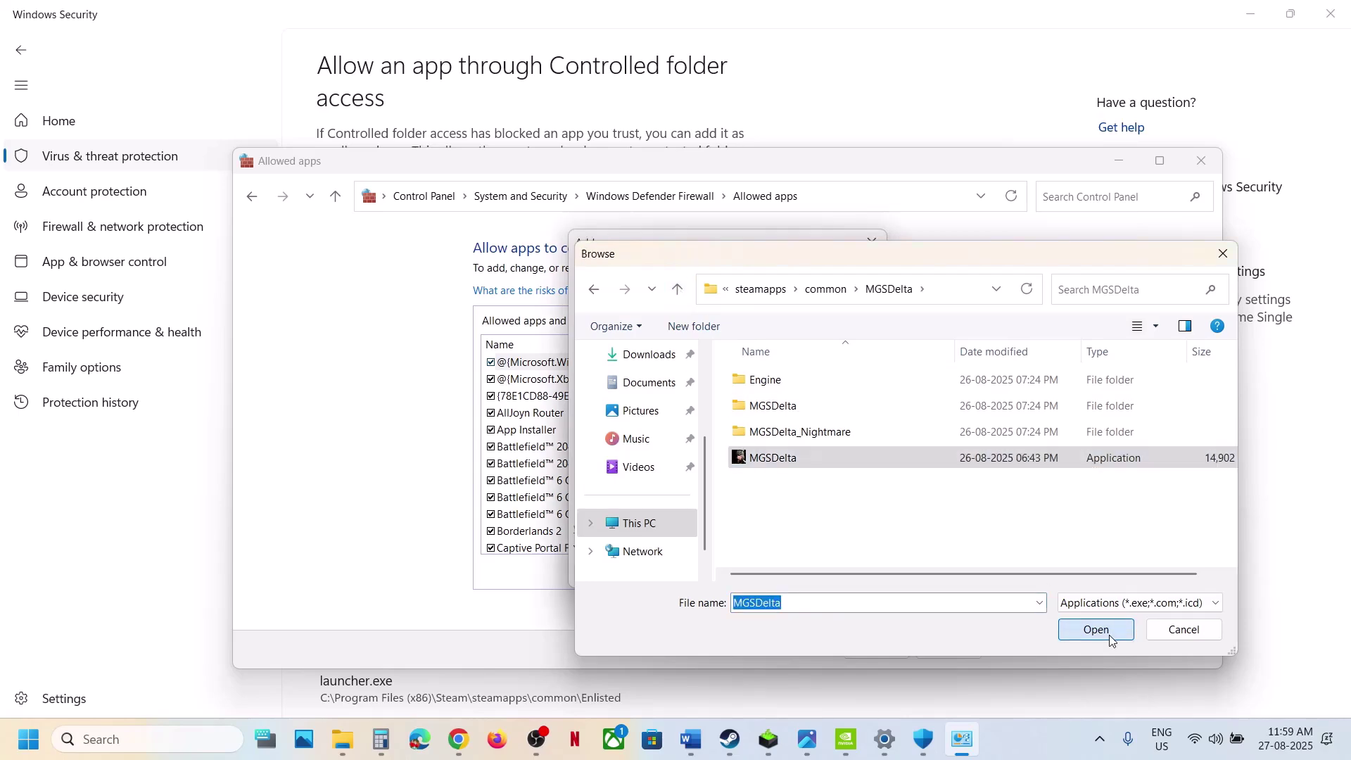
pyautogui.click(798, 571)
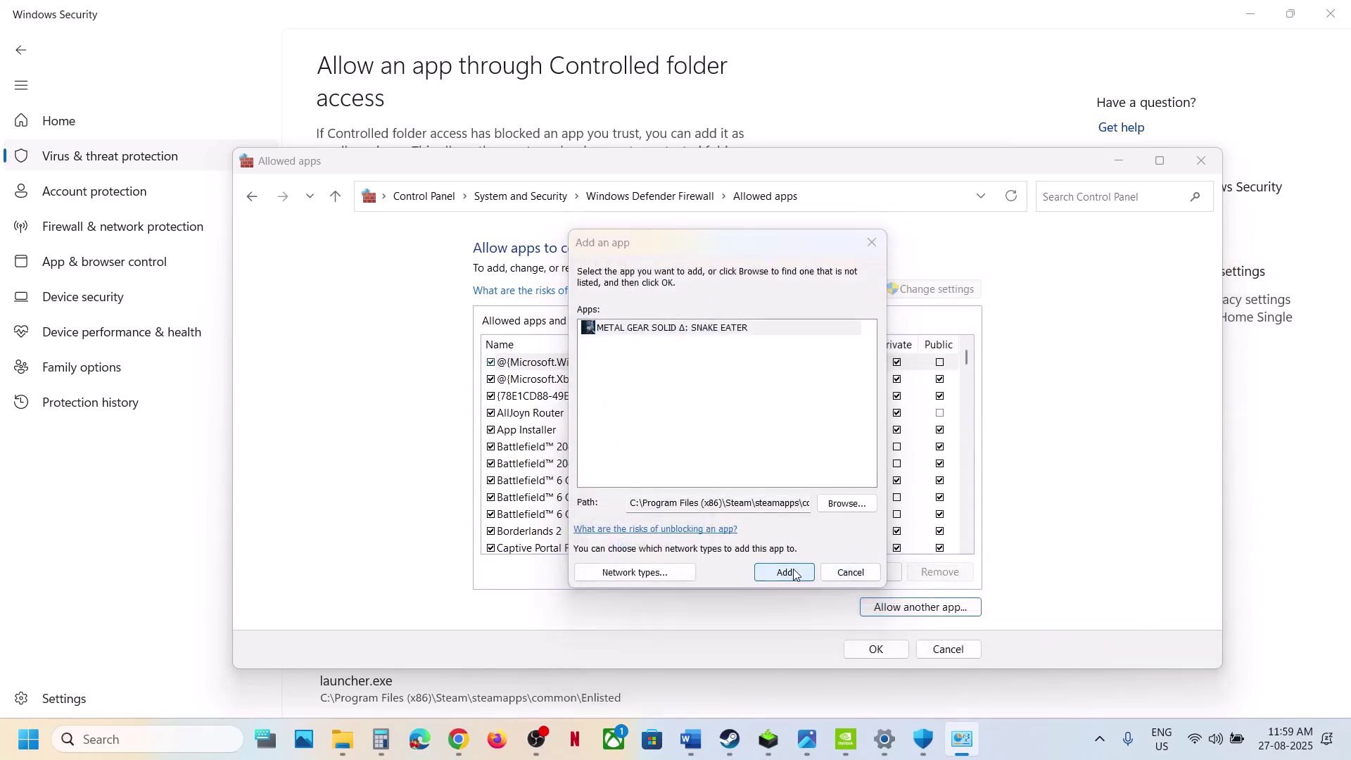
pyautogui.click(802, 432)
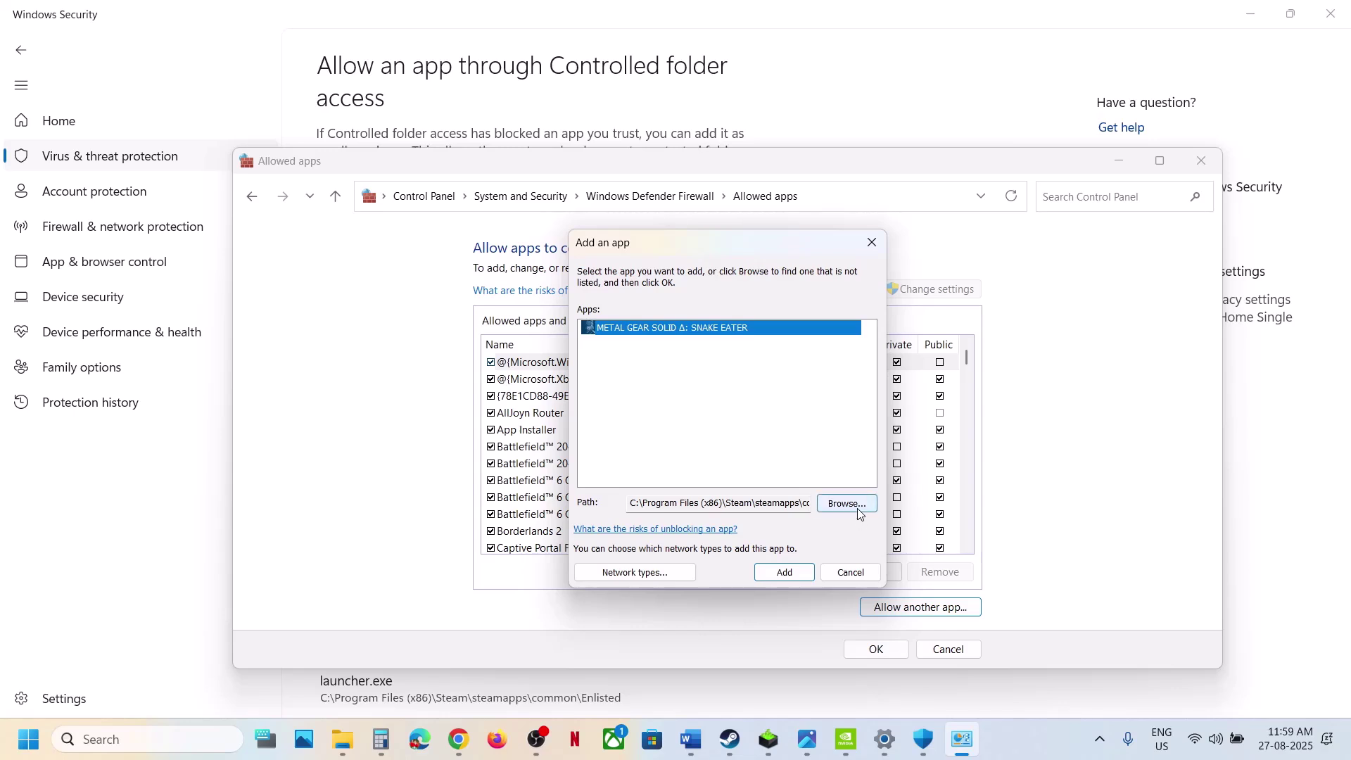
# Try to add Nightmare-Win64-Shipping from MGSDelta_Nightmare\Binaries\Win64 to the firewall's allowed apps.
pyautogui.click(857, 508)
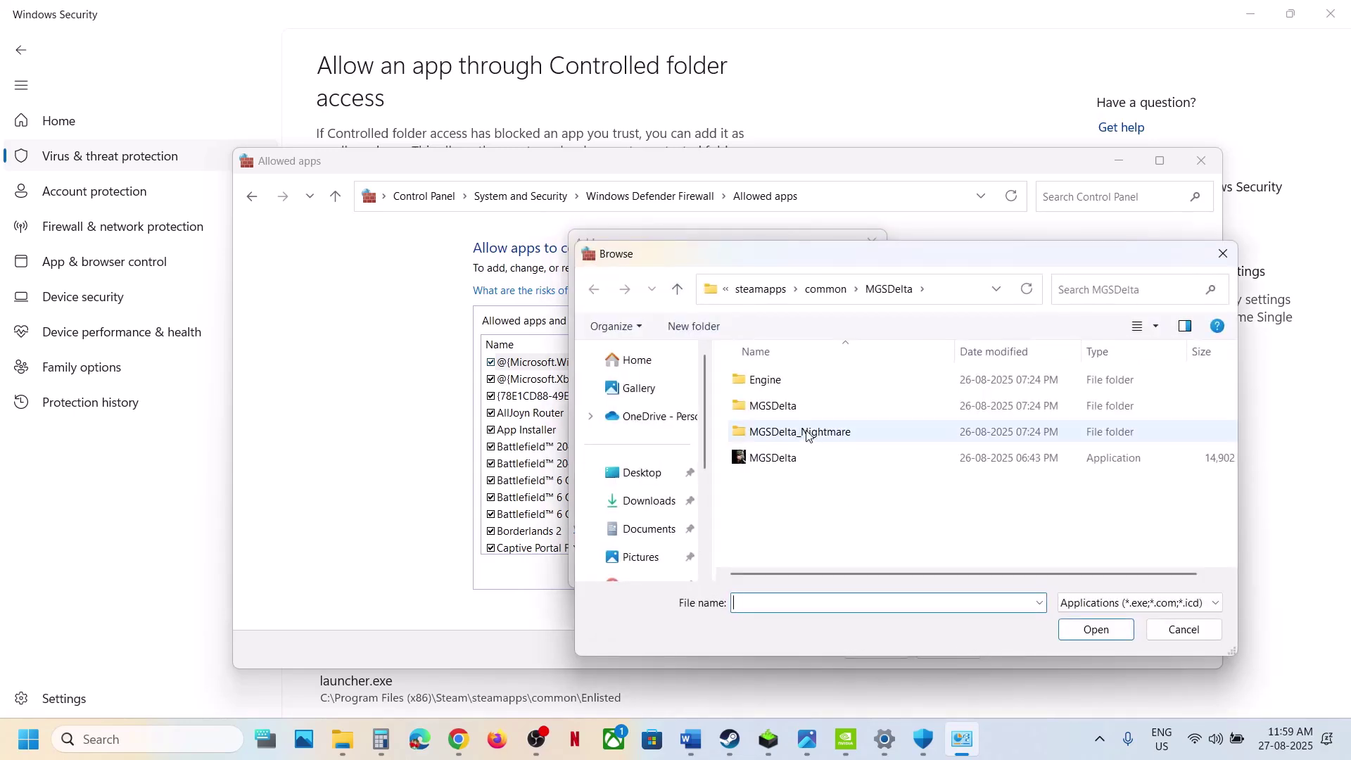
pyautogui.doubleClick(807, 434)
pyautogui.doubleClick(768, 383)
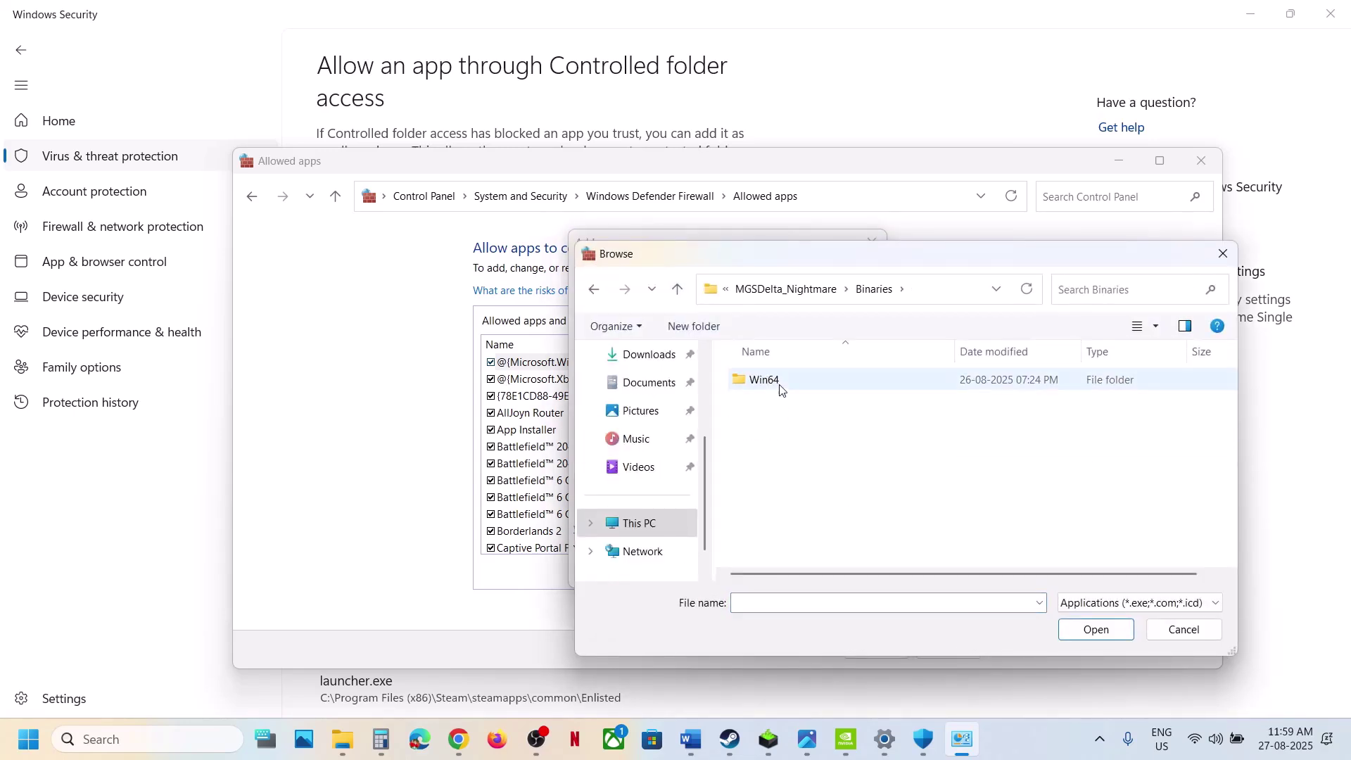
pyautogui.doubleClick(779, 389)
pyautogui.click(790, 415)
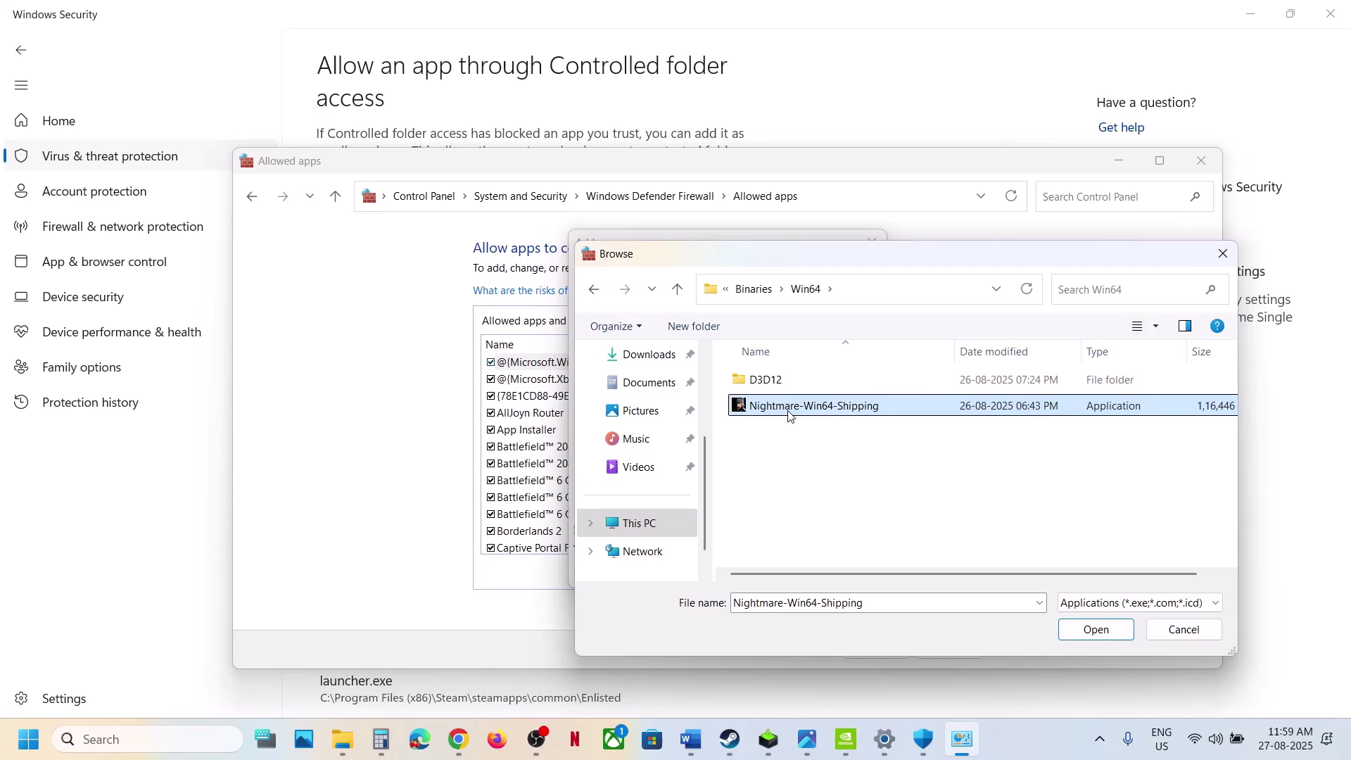
pyautogui.click(1096, 629)
pyautogui.click(784, 572)
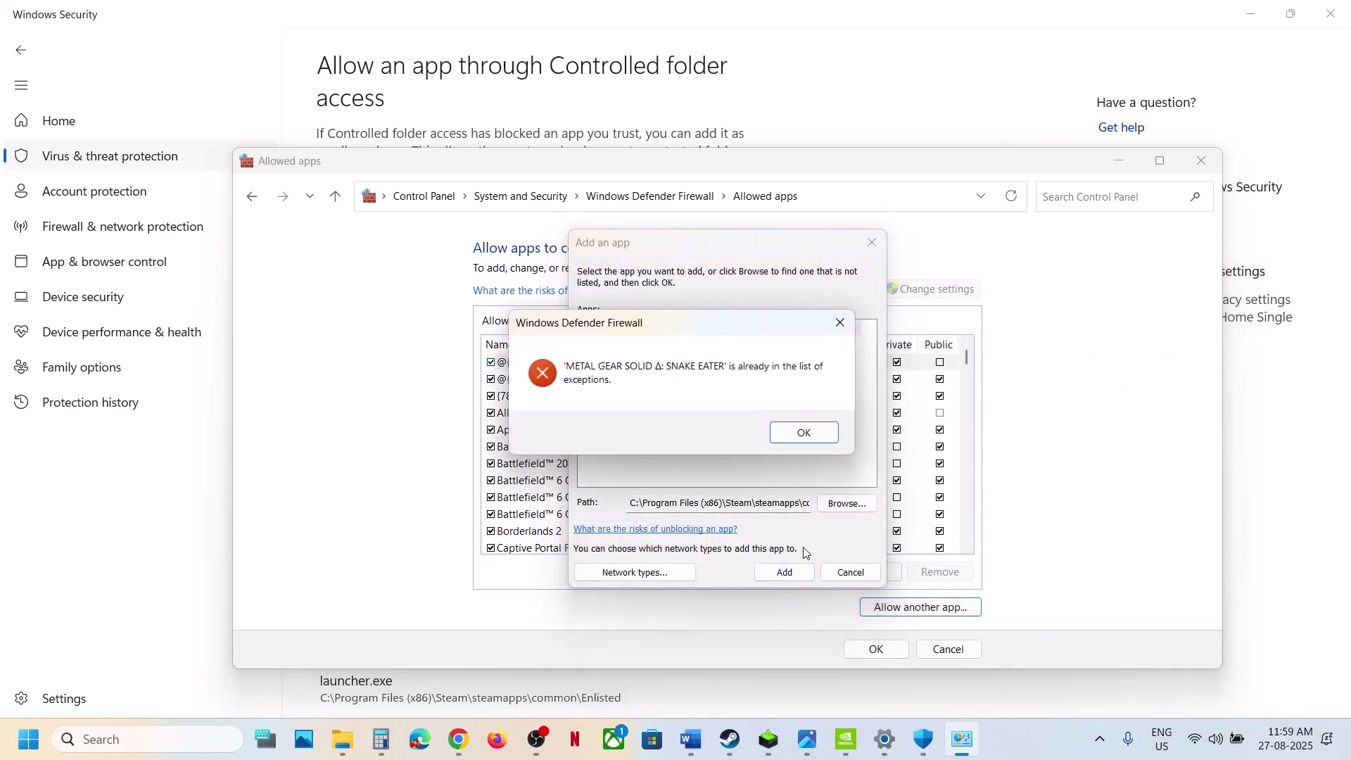
pyautogui.click(795, 433)
# Try to add MGSDelta-Win64-Shipping from the inner MGSDelta\Binaries\Win64 folder to the firewall's allowed apps.
pyautogui.click(847, 503)
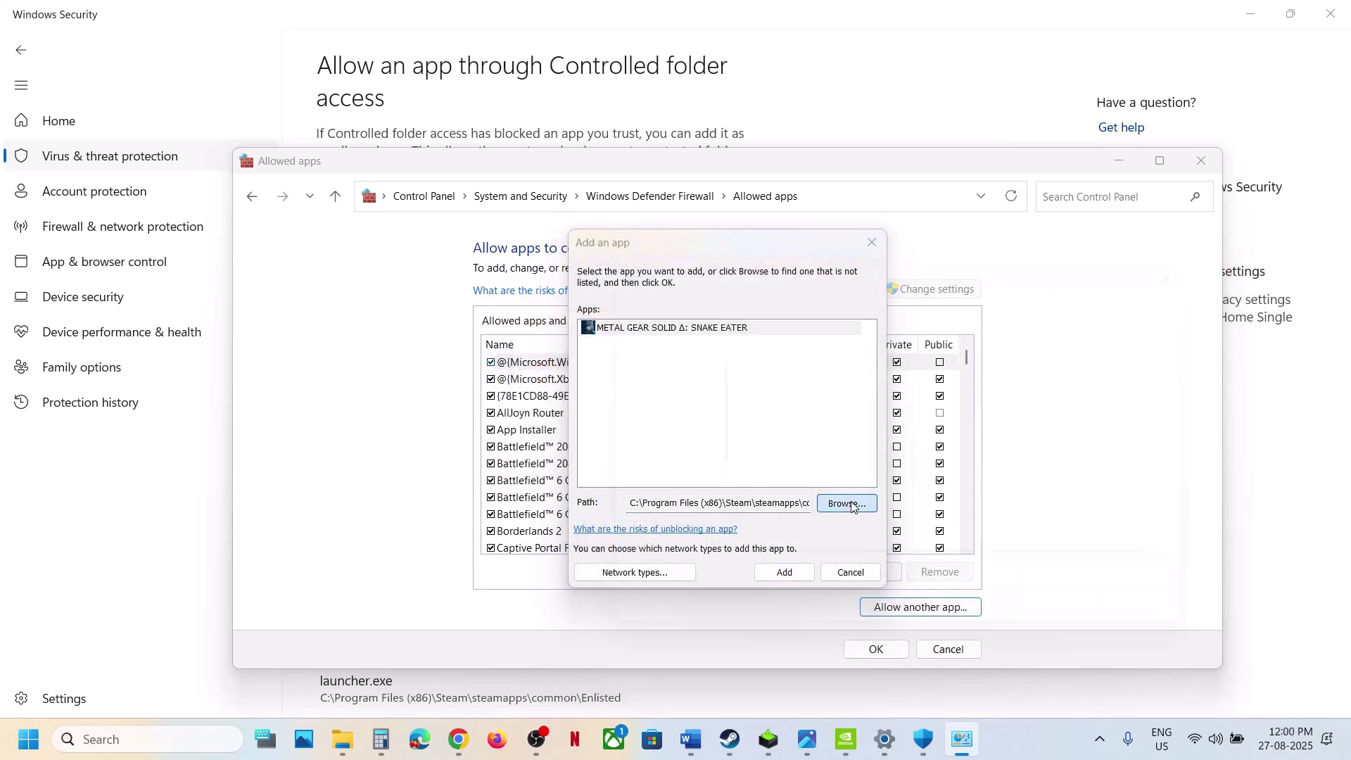
pyautogui.click(678, 292)
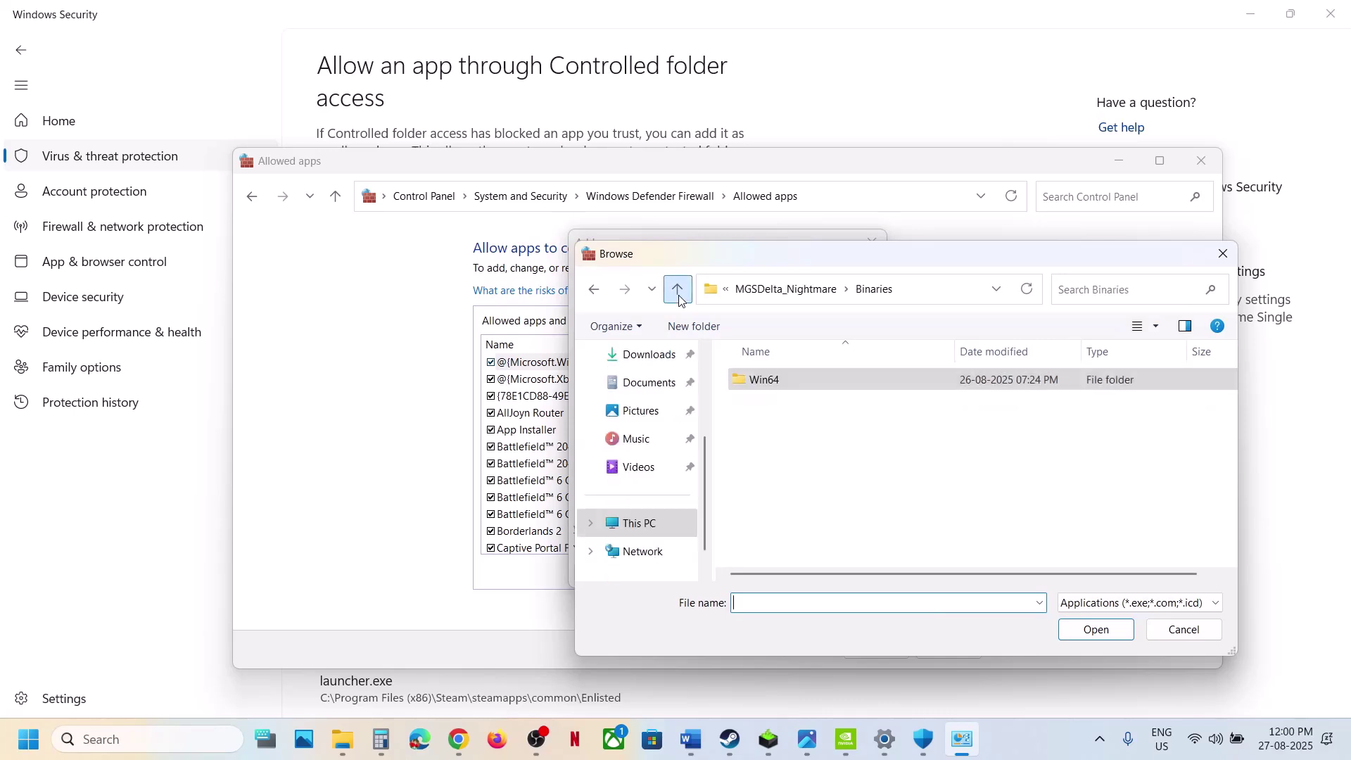
pyautogui.click(679, 296)
pyautogui.click(678, 289)
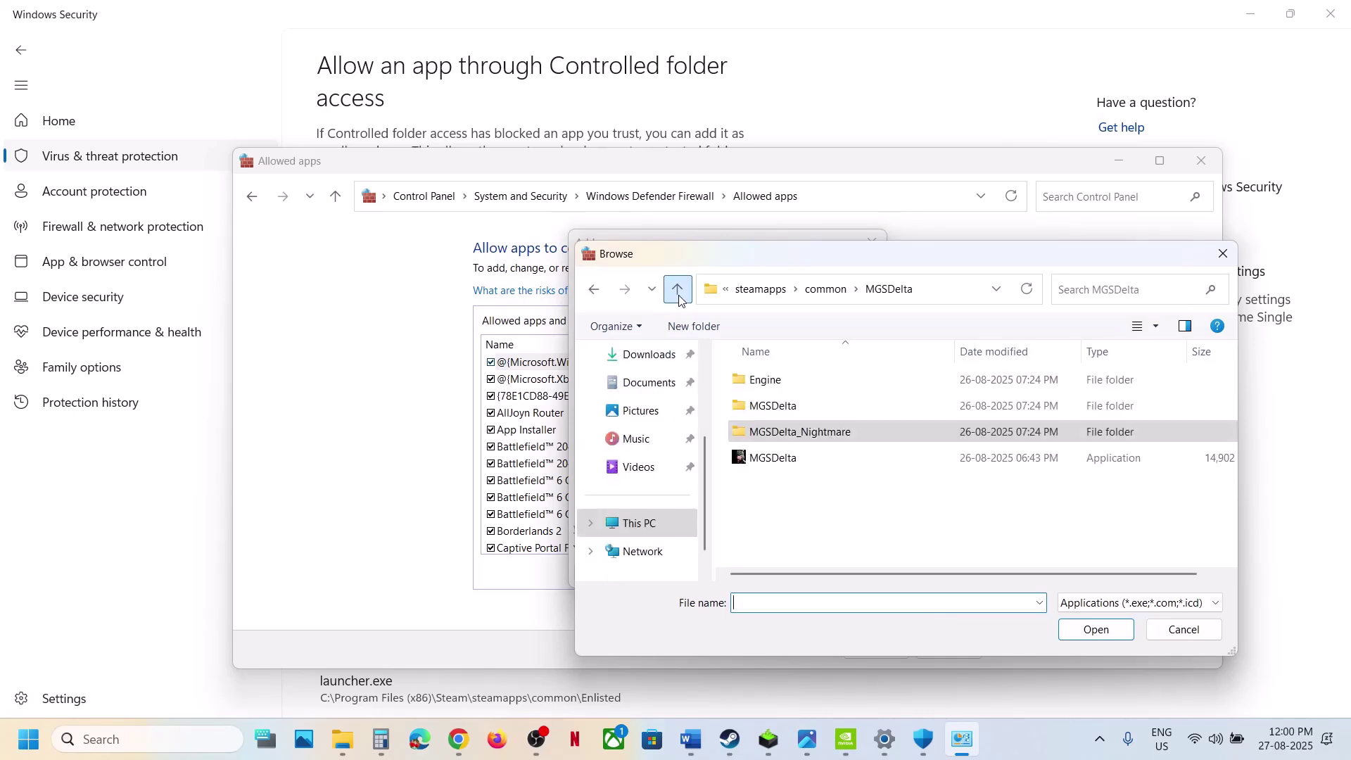
pyautogui.doubleClick(774, 406)
pyautogui.doubleClick(779, 380)
pyautogui.doubleClick(774, 380)
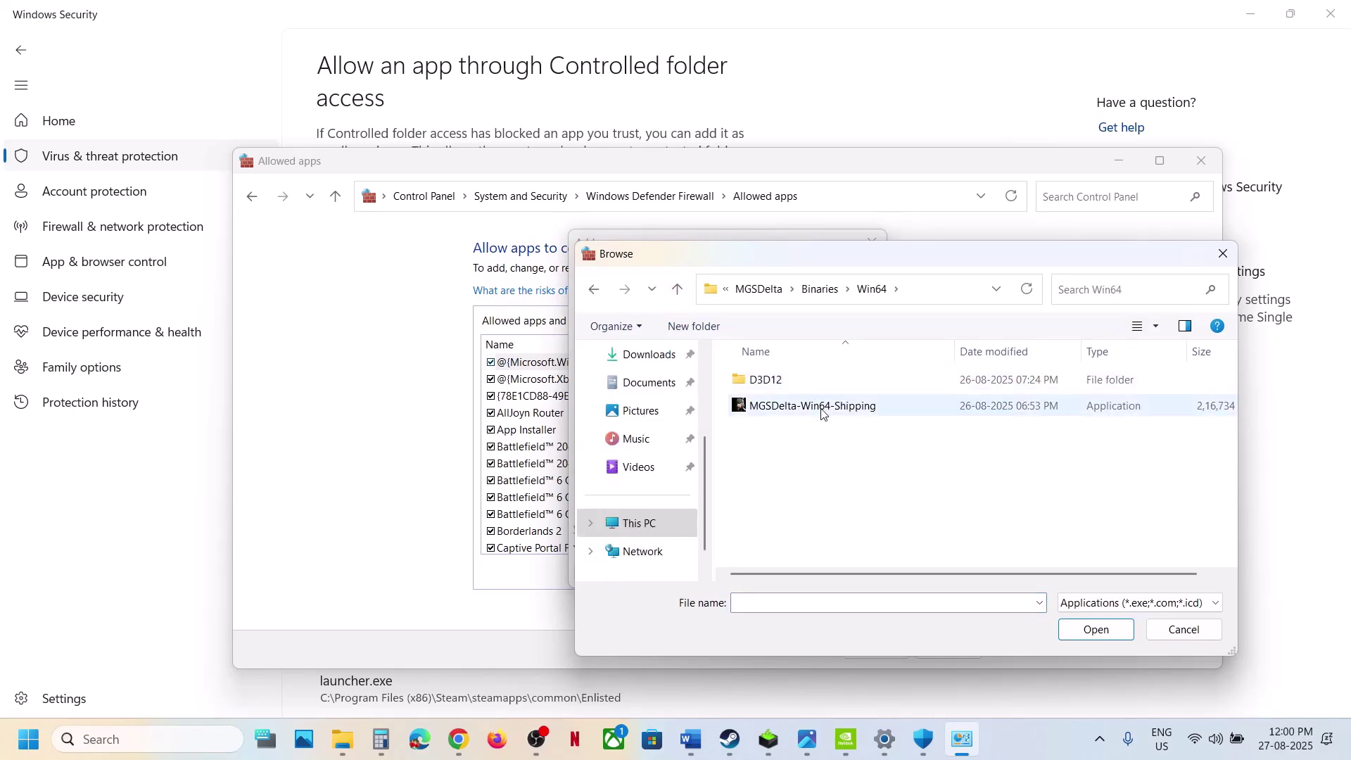
pyautogui.click(821, 408)
pyautogui.click(1096, 633)
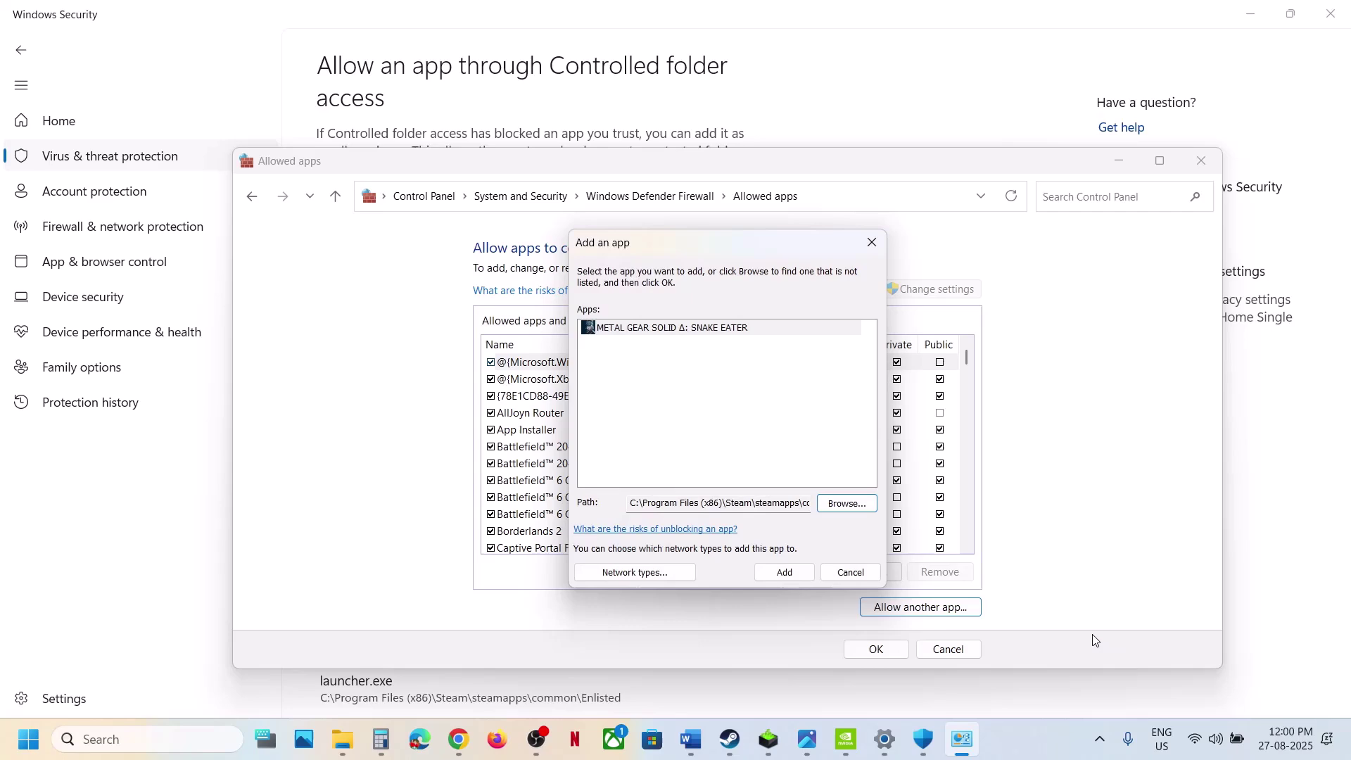
pyautogui.click(785, 580)
pyautogui.click(796, 424)
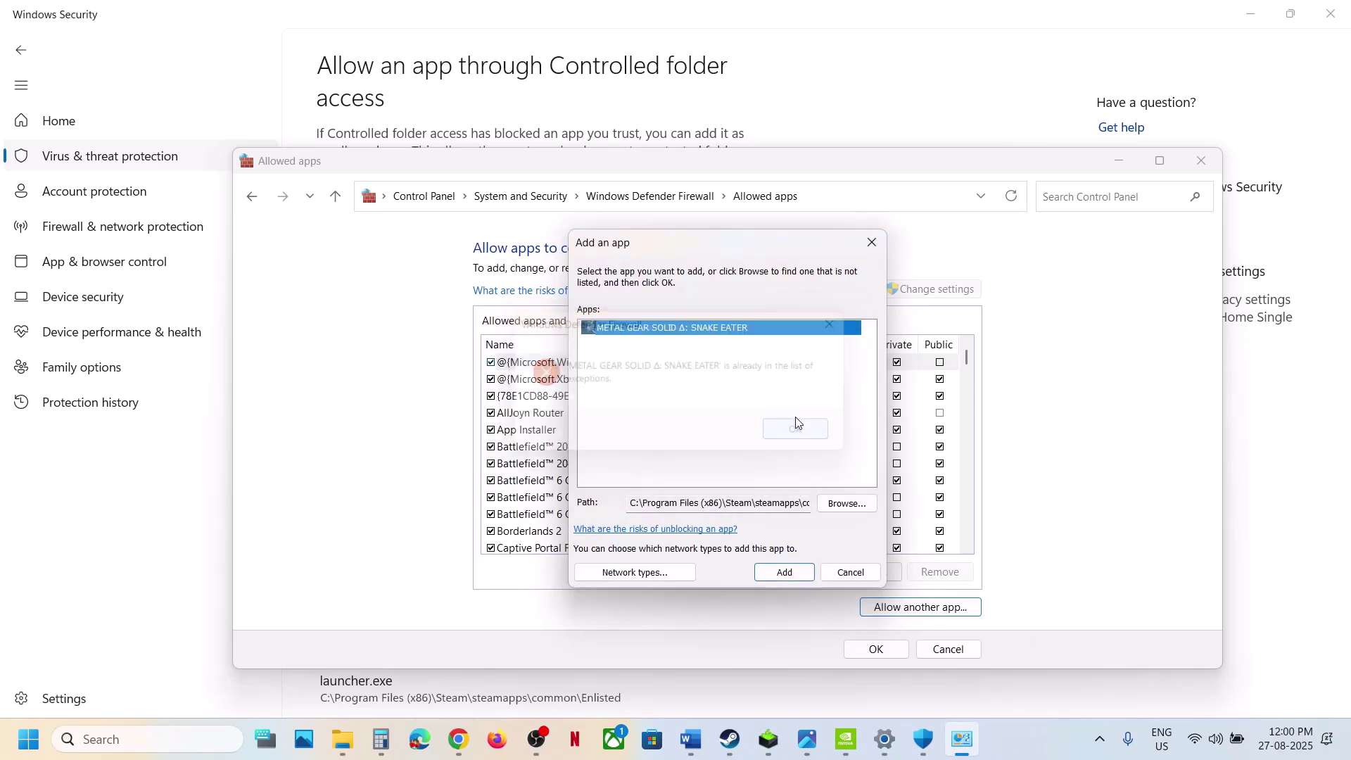
# Close the app-adding dialog, the firewall's Allowed apps window and Windows Security.
pyautogui.click(871, 242)
pyautogui.click(1200, 162)
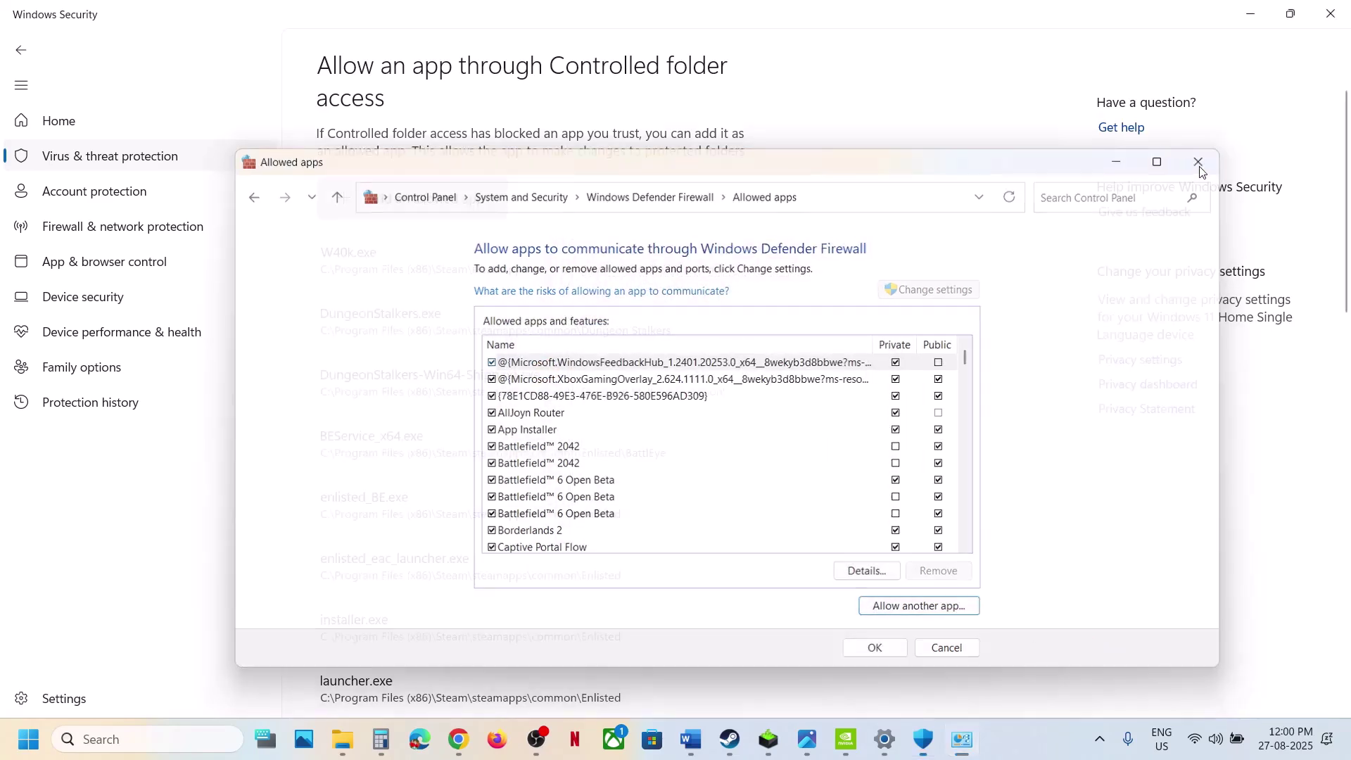
pyautogui.click(1323, 25)
pyautogui.click(1324, 28)
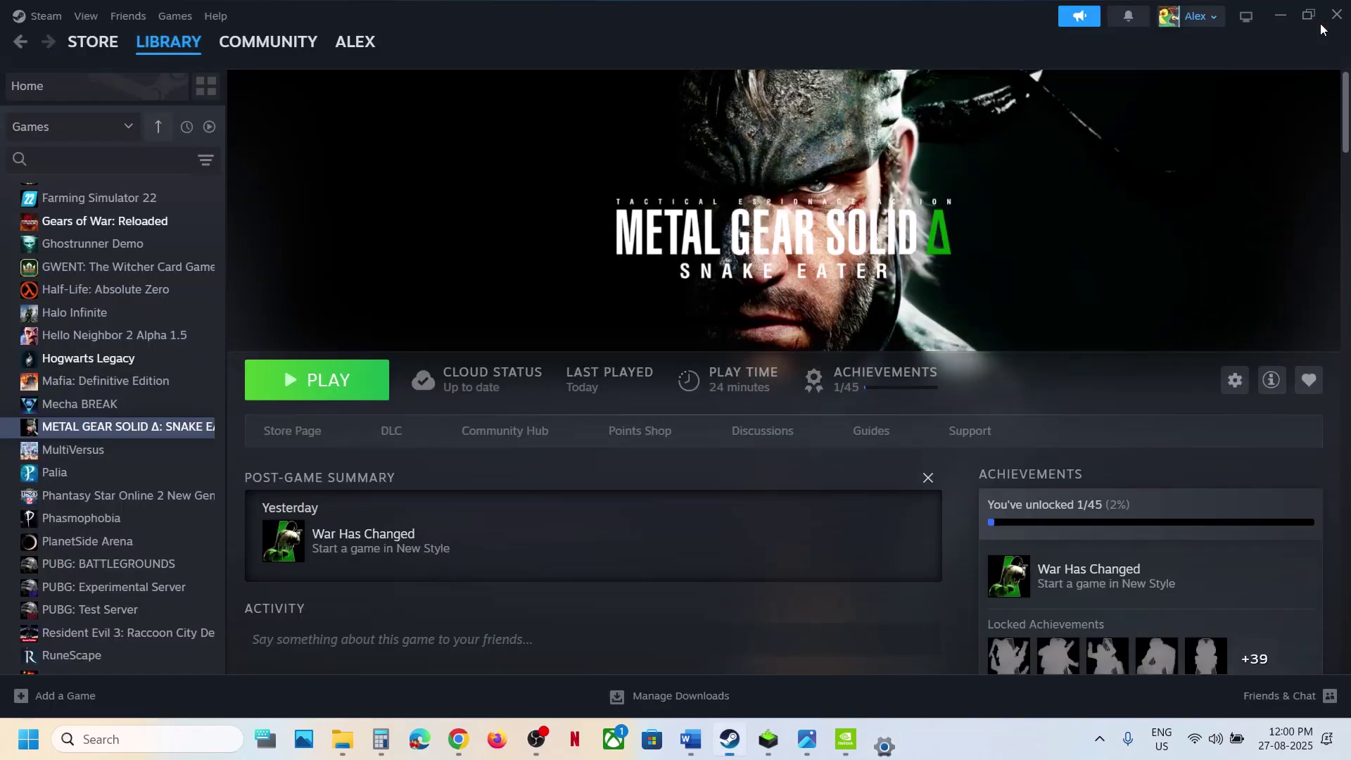
# Switch to the Word troubleshooting document and copy the NVIDIA driver download link listed under Step 12.
pyautogui.click(690, 736)
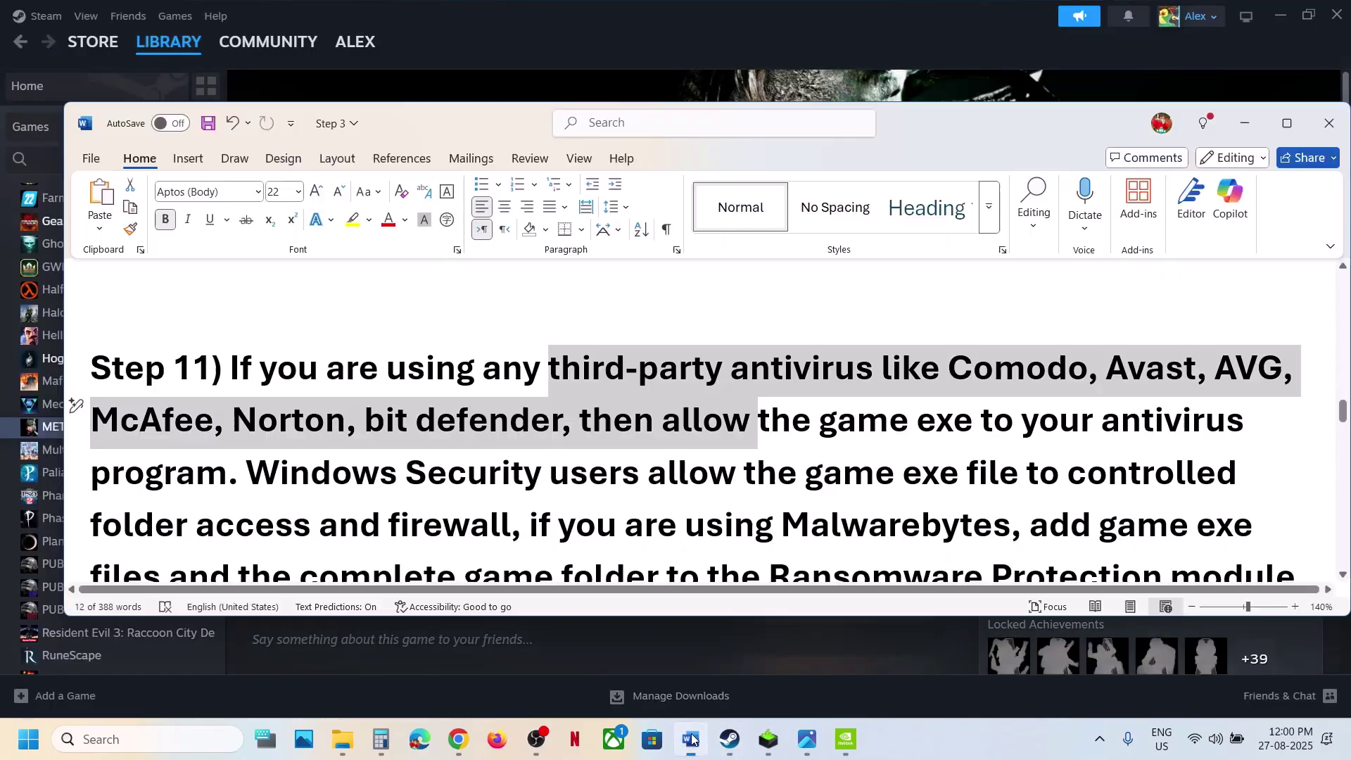
pyautogui.scroll(-5, 566, 459)
pyautogui.scroll(-1, 567, 459)
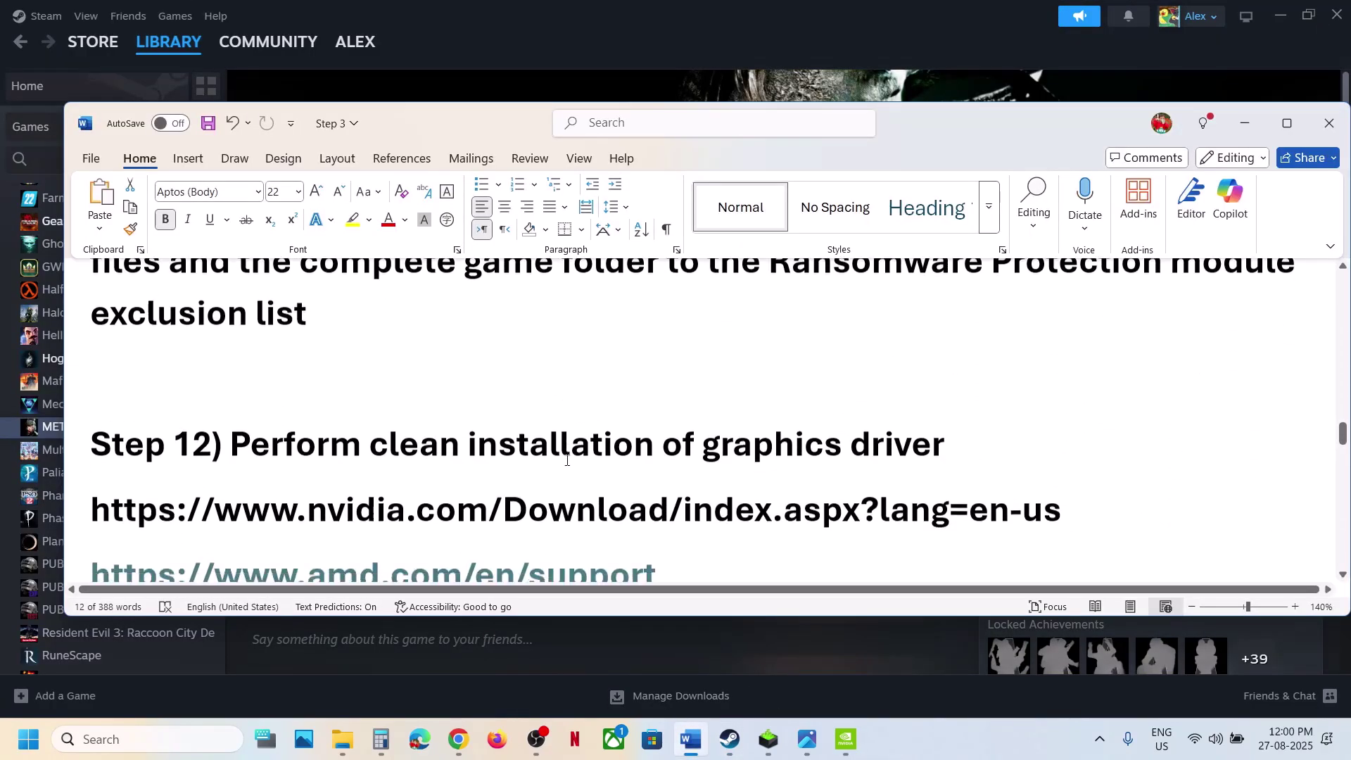
pyautogui.click(1060, 461)
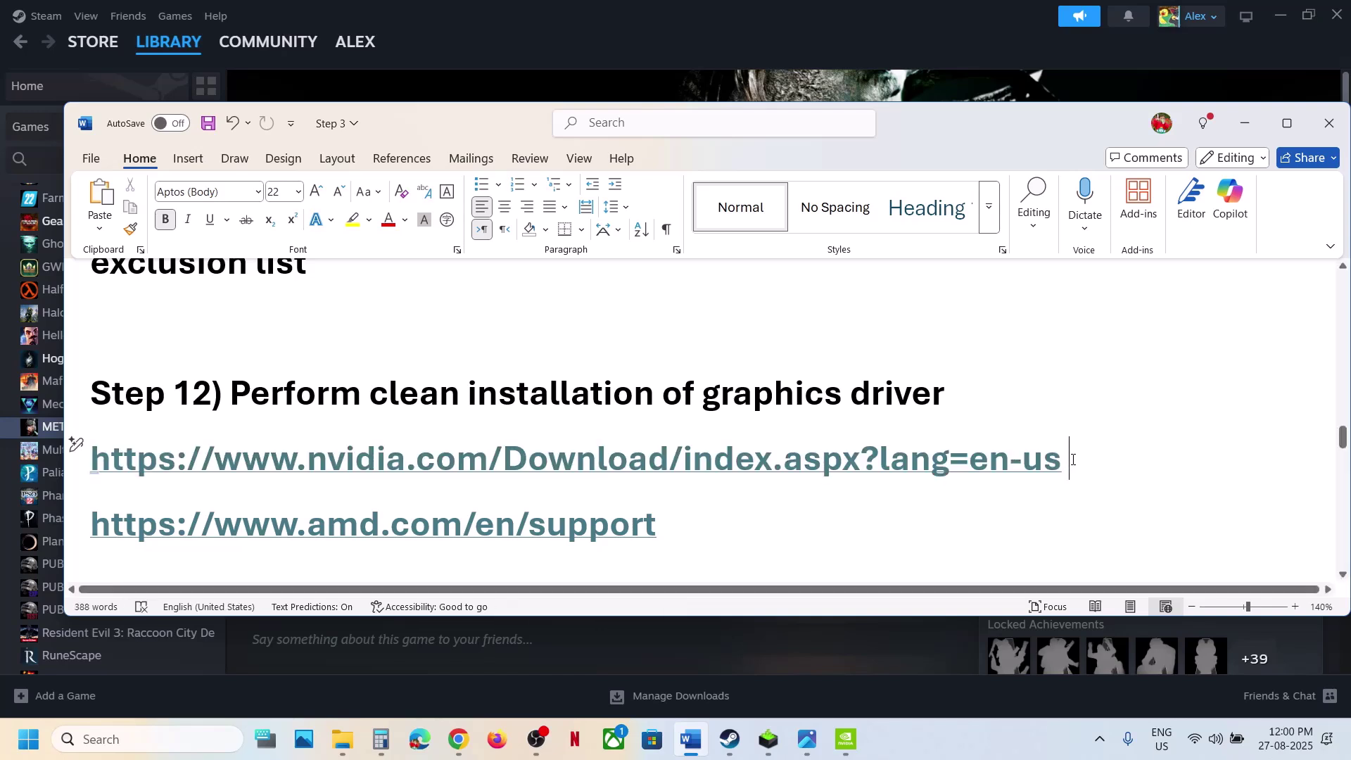
pyautogui.tripleClick(203, 466)
pyautogui.hotkey('ctrl', 'c')
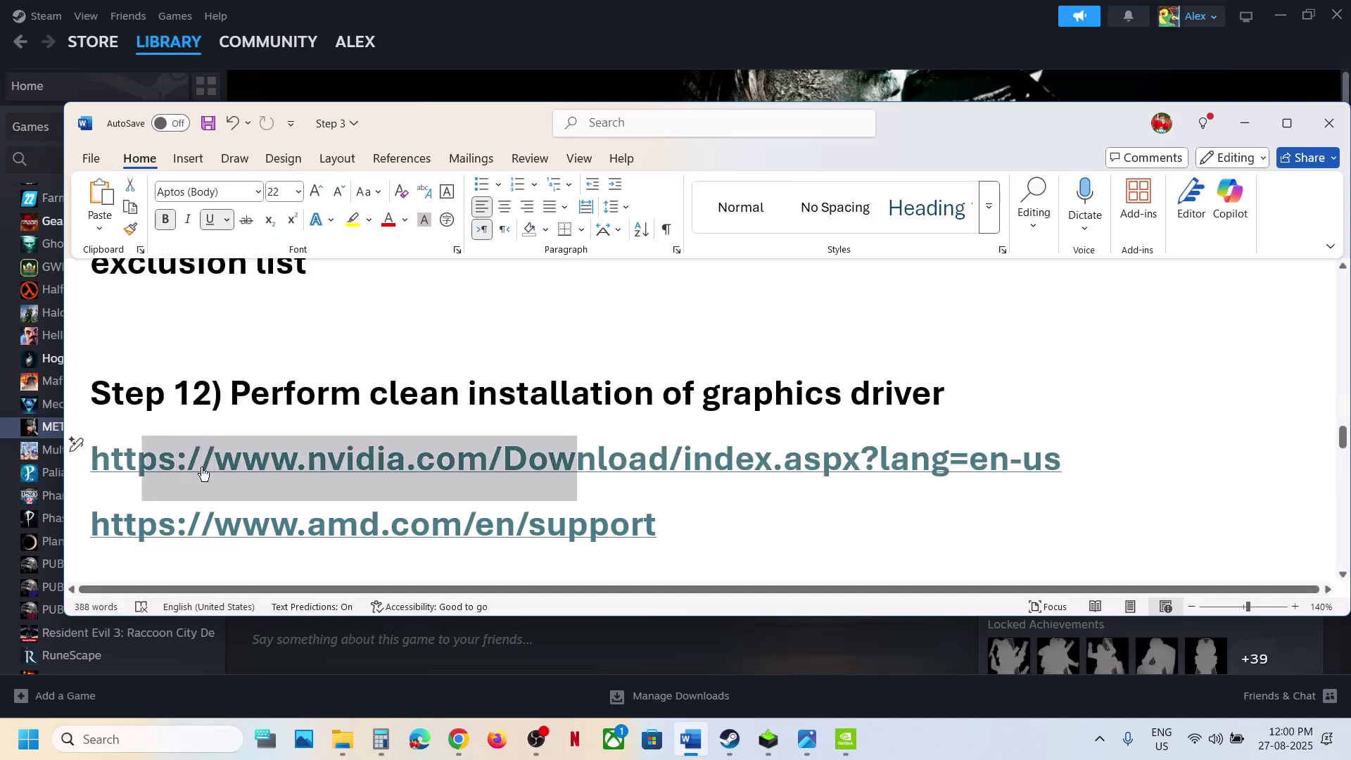
# Switch to Chrome and load the copied NVIDIA driver download address in a new tab.
pyautogui.click(465, 757)
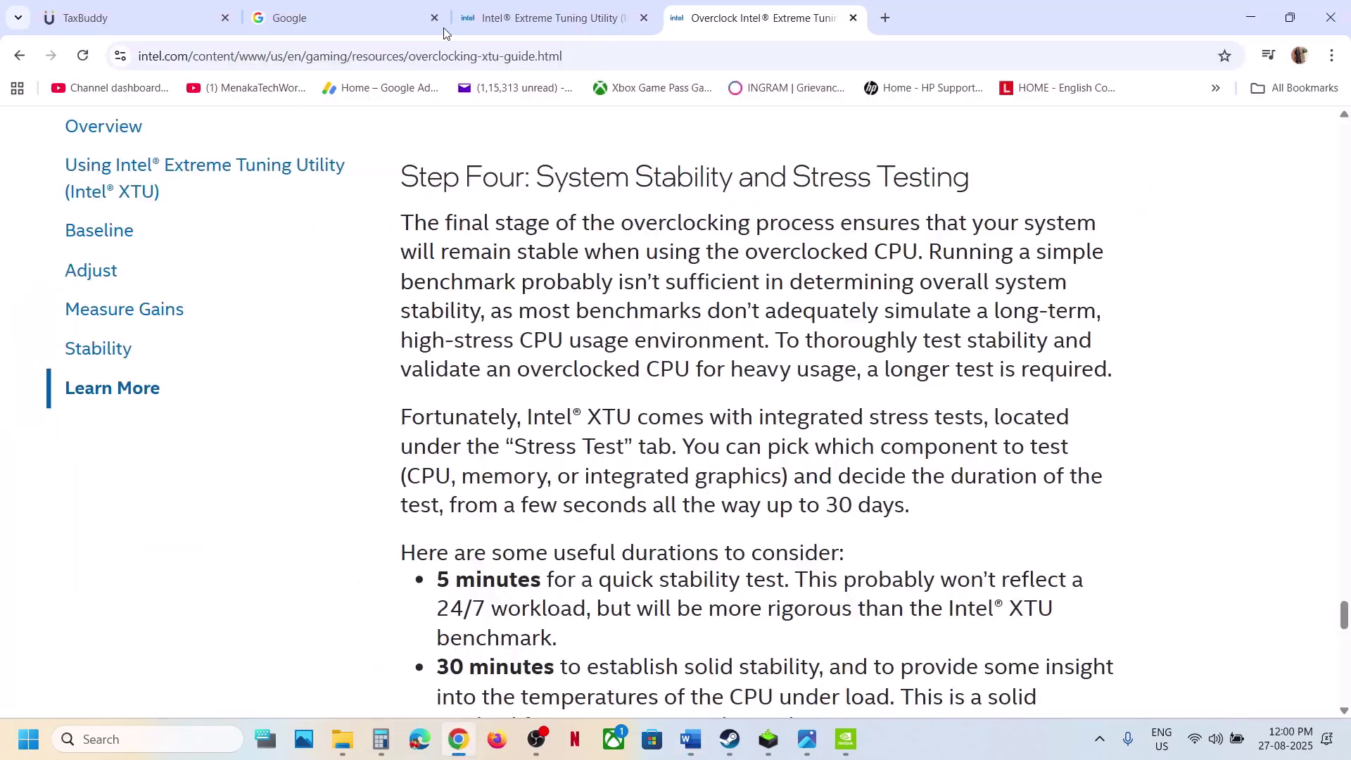
pyautogui.click(894, 19)
pyautogui.hotkey('ctrl', 'v')
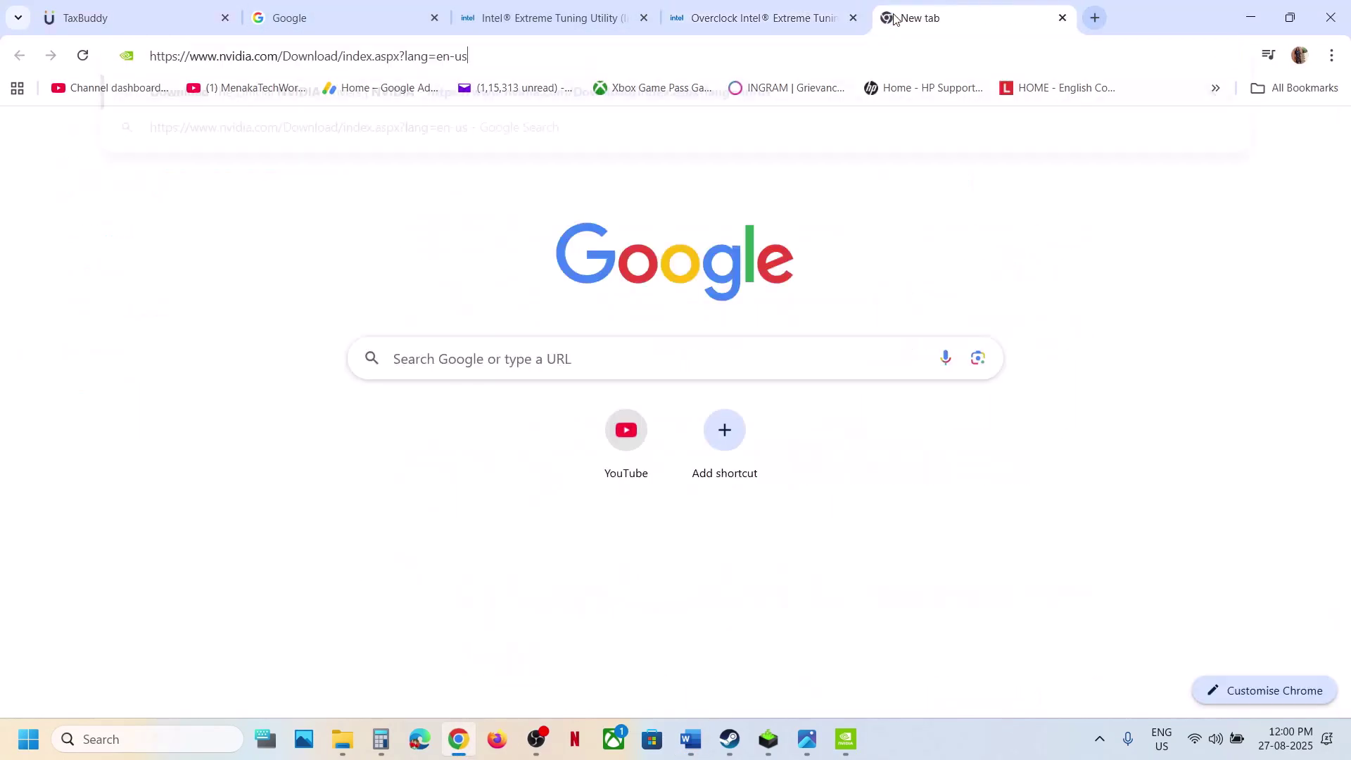
pyautogui.press('Return')
pyautogui.moveTo(496, 235)
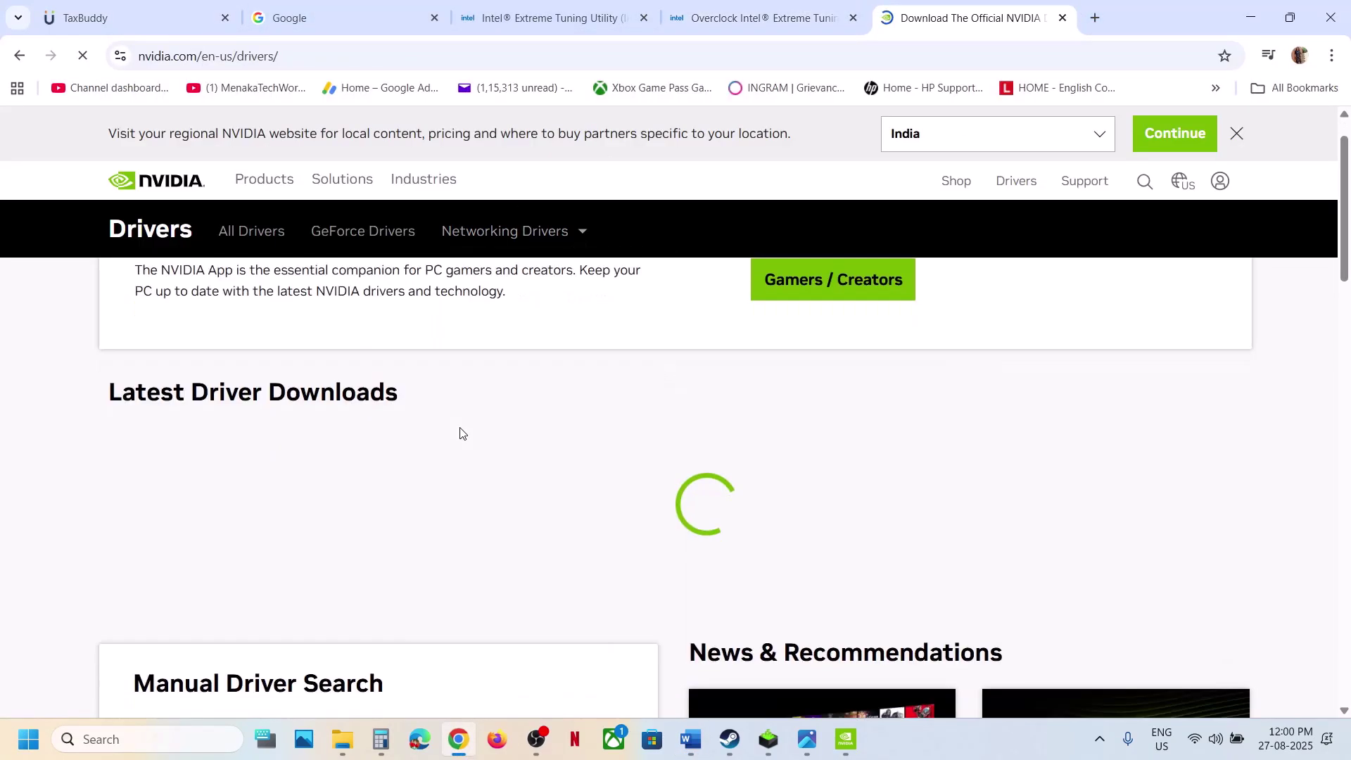
# Search drivers for the GeForce RTX 3050 Laptop GPU on Windows 11 and download GeForce Game Ready Driver 581.08.
pyautogui.scroll(-5, 461, 431)
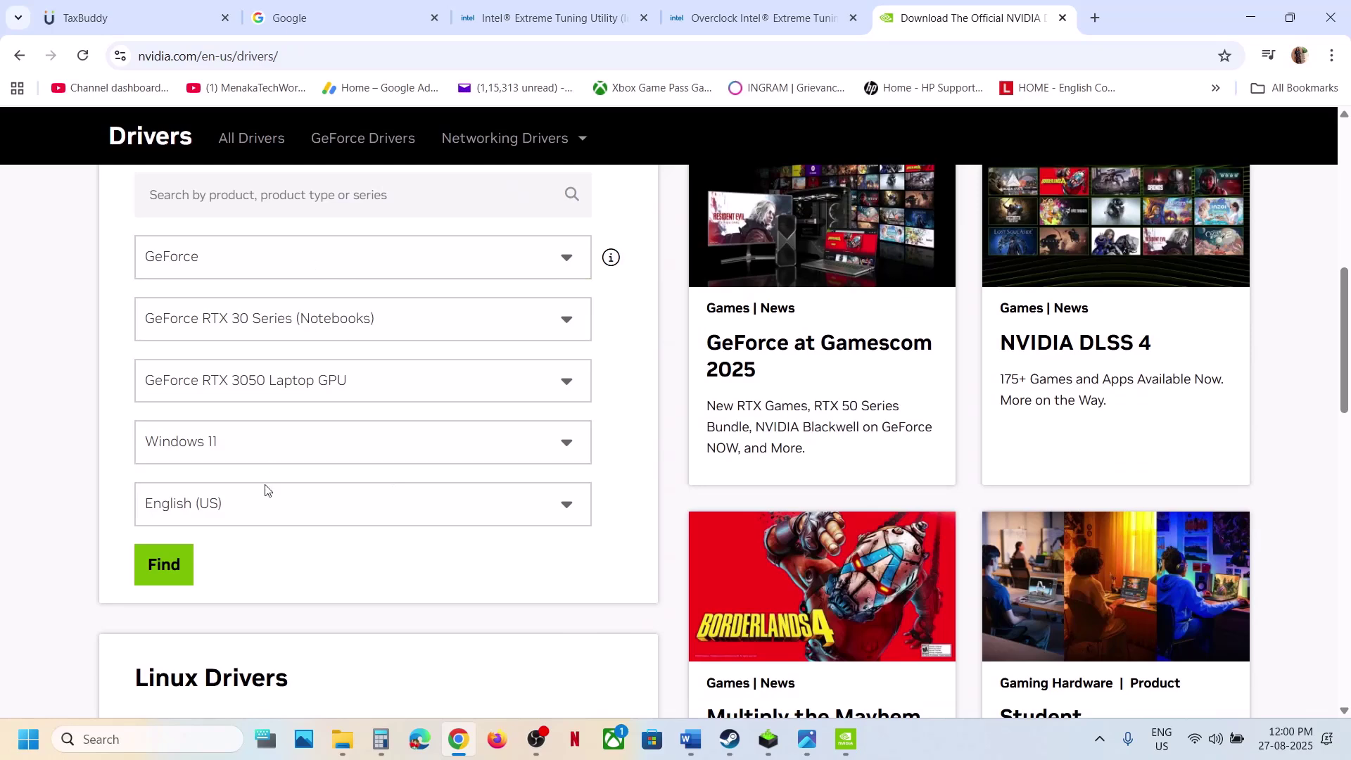
pyautogui.click(184, 570)
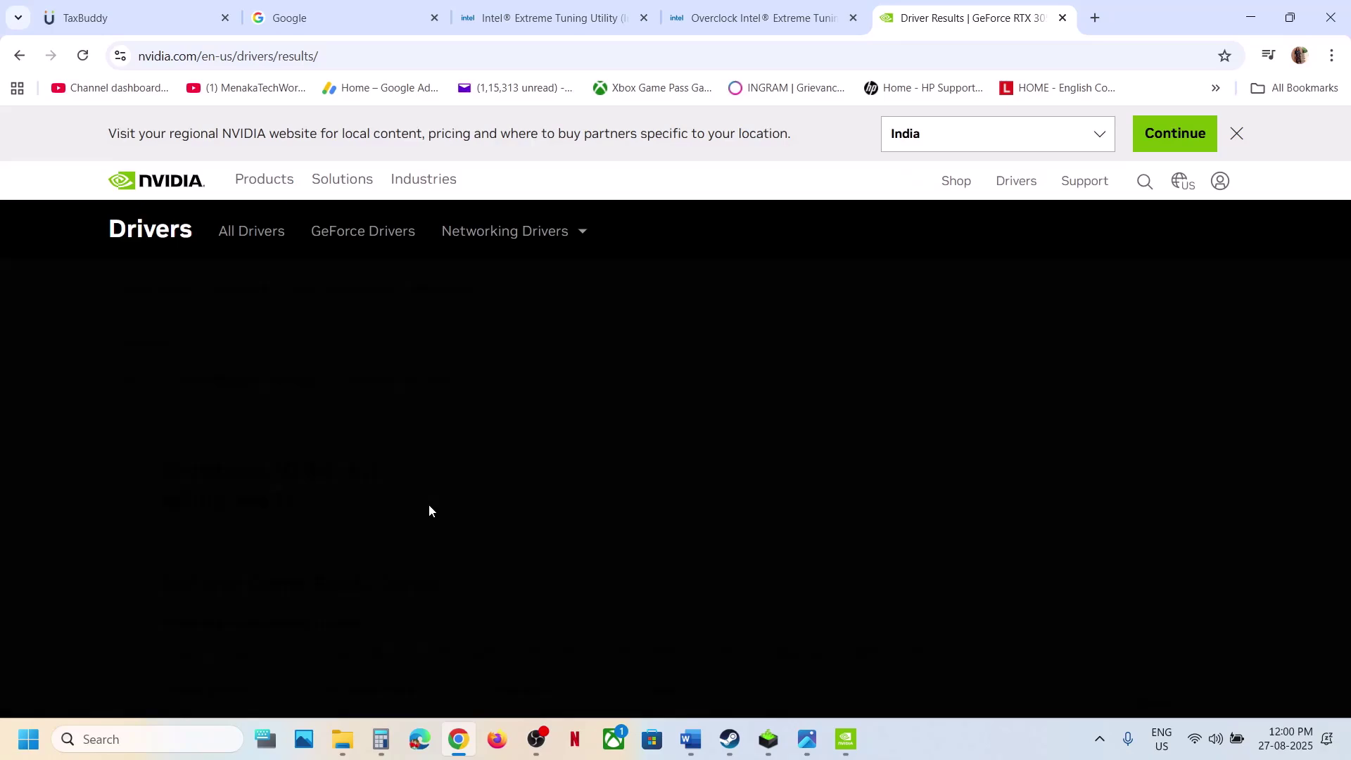
pyautogui.scroll(-1, 430, 509)
pyautogui.scroll(-5, 431, 510)
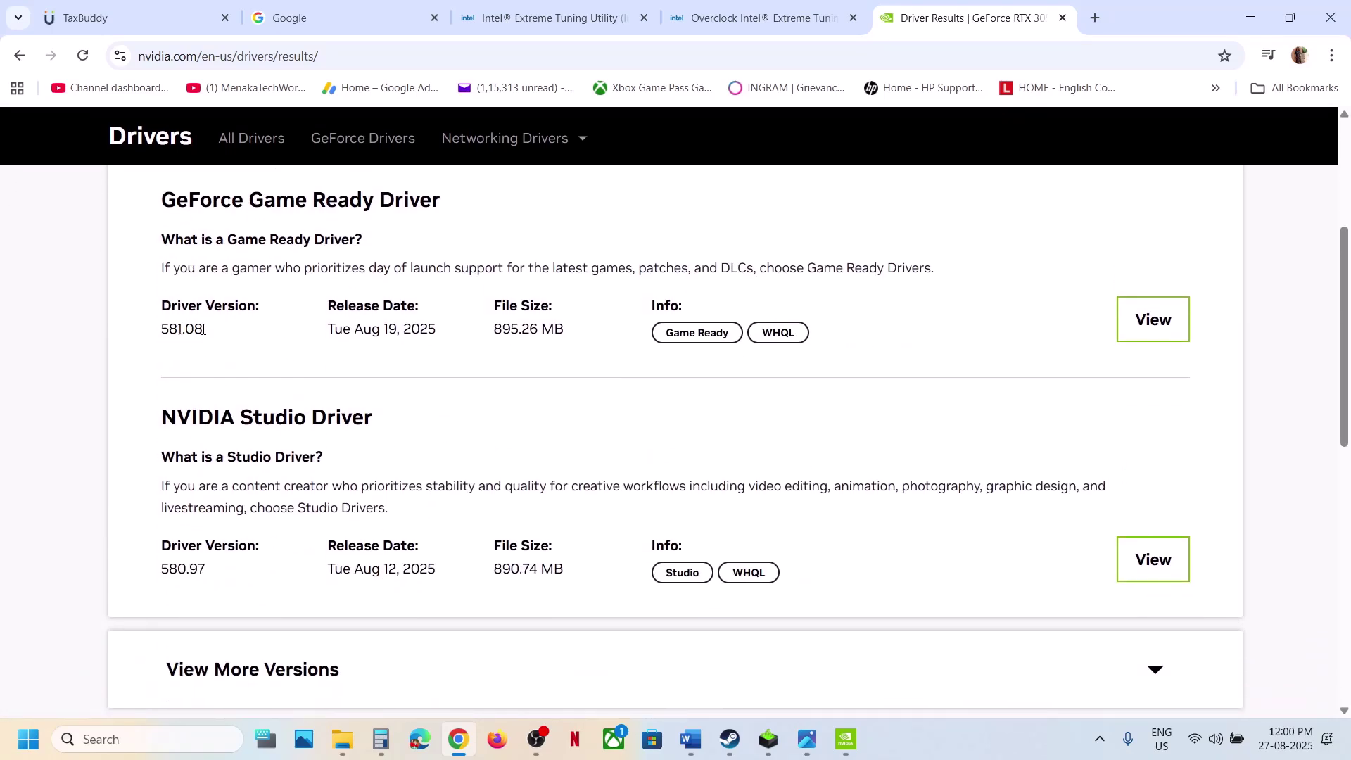
pyautogui.click(1148, 318)
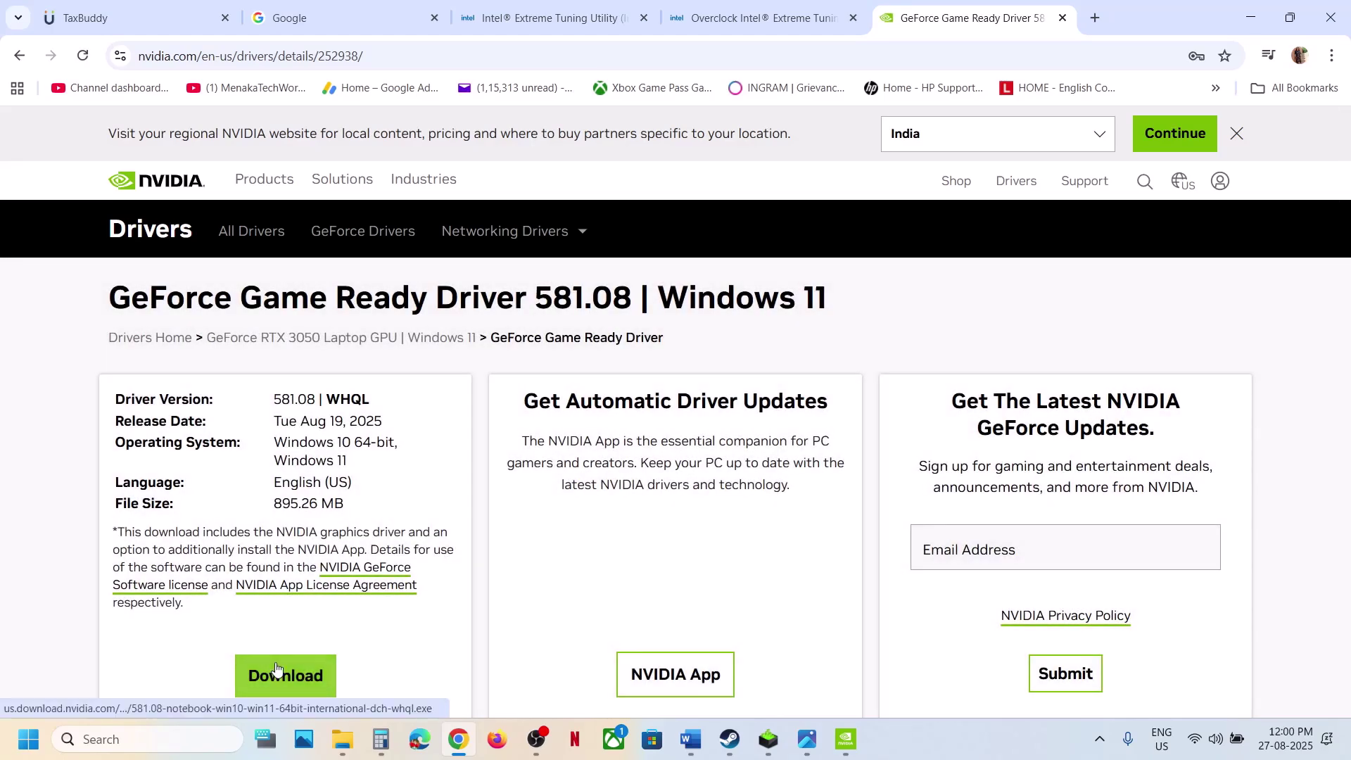
pyautogui.click(275, 664)
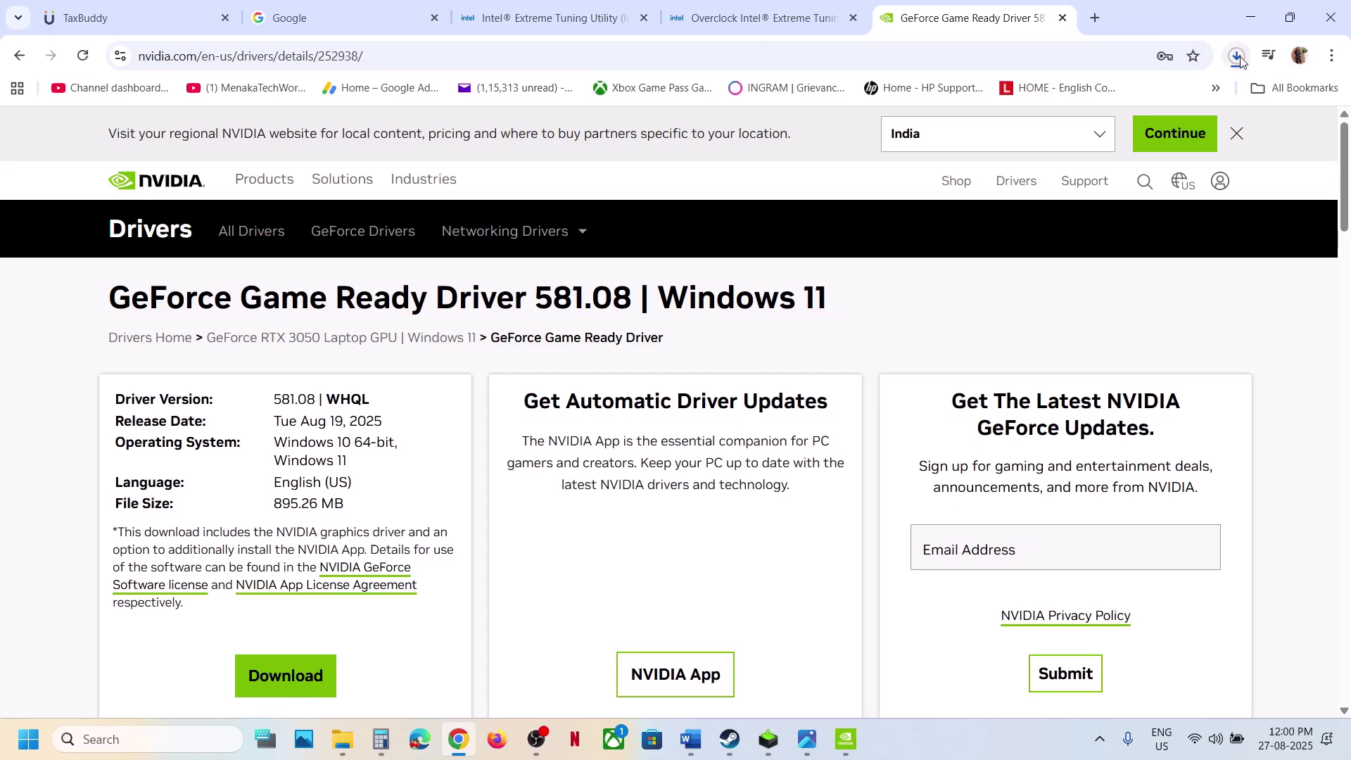
# In the NVIDIA Installer, accept the license agreement and set up a Custom (Advanced) installation with Perform a clean installation enabled.
pyautogui.click(768, 747)
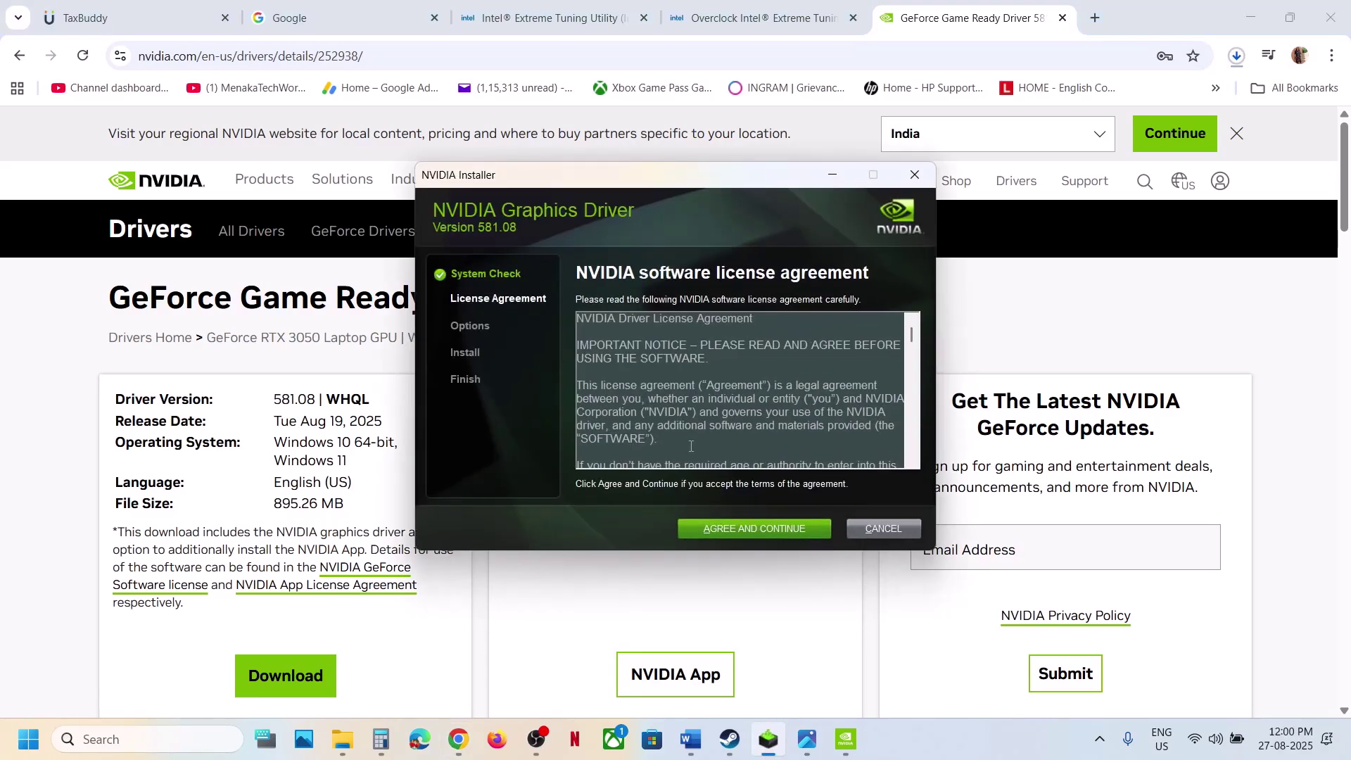
pyautogui.click(712, 527)
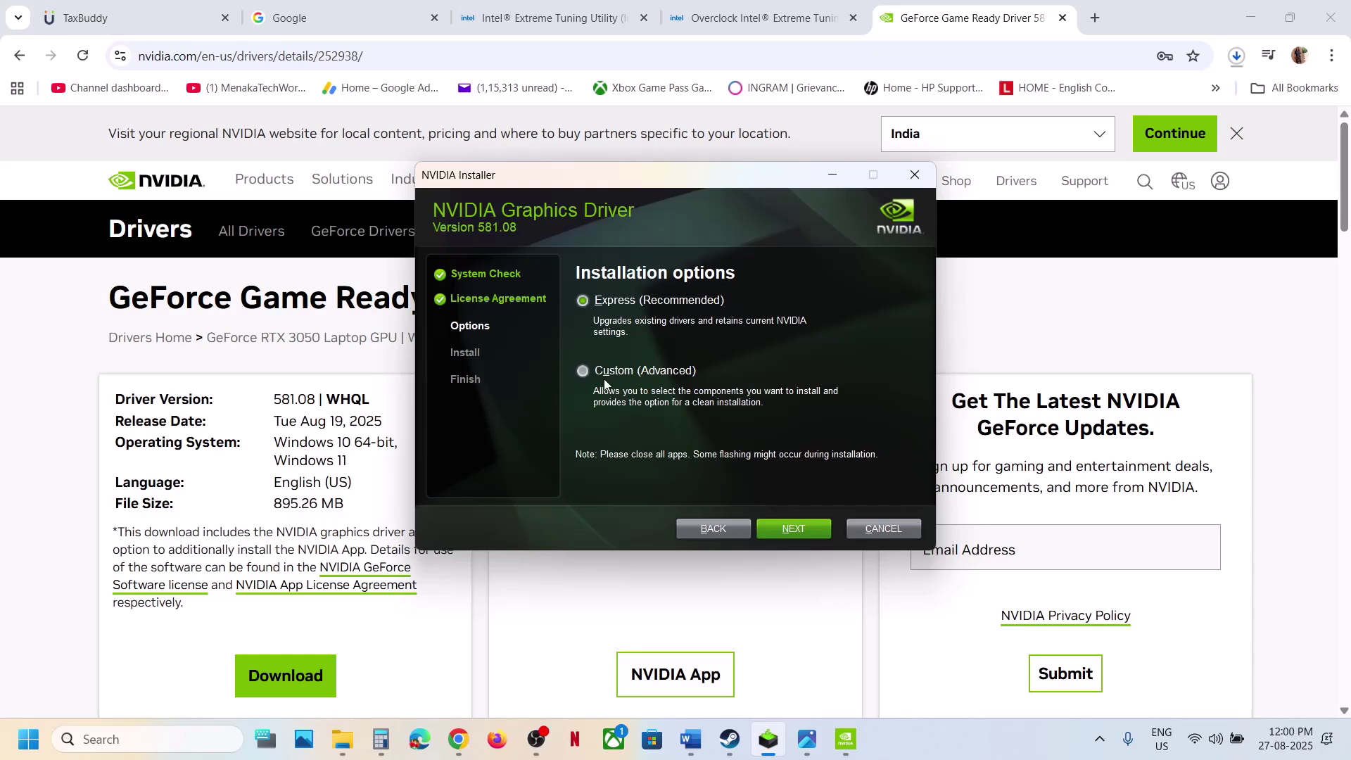
pyautogui.click(609, 370)
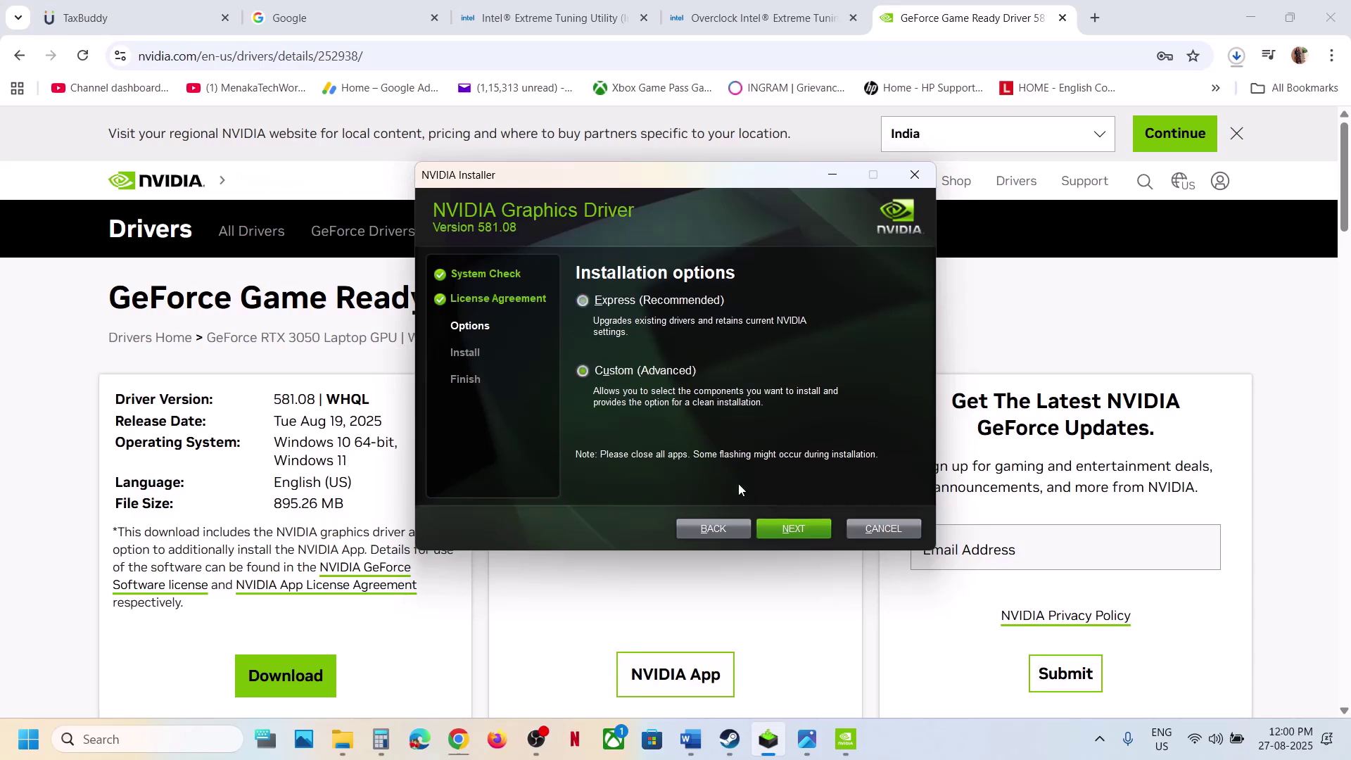
pyautogui.click(778, 535)
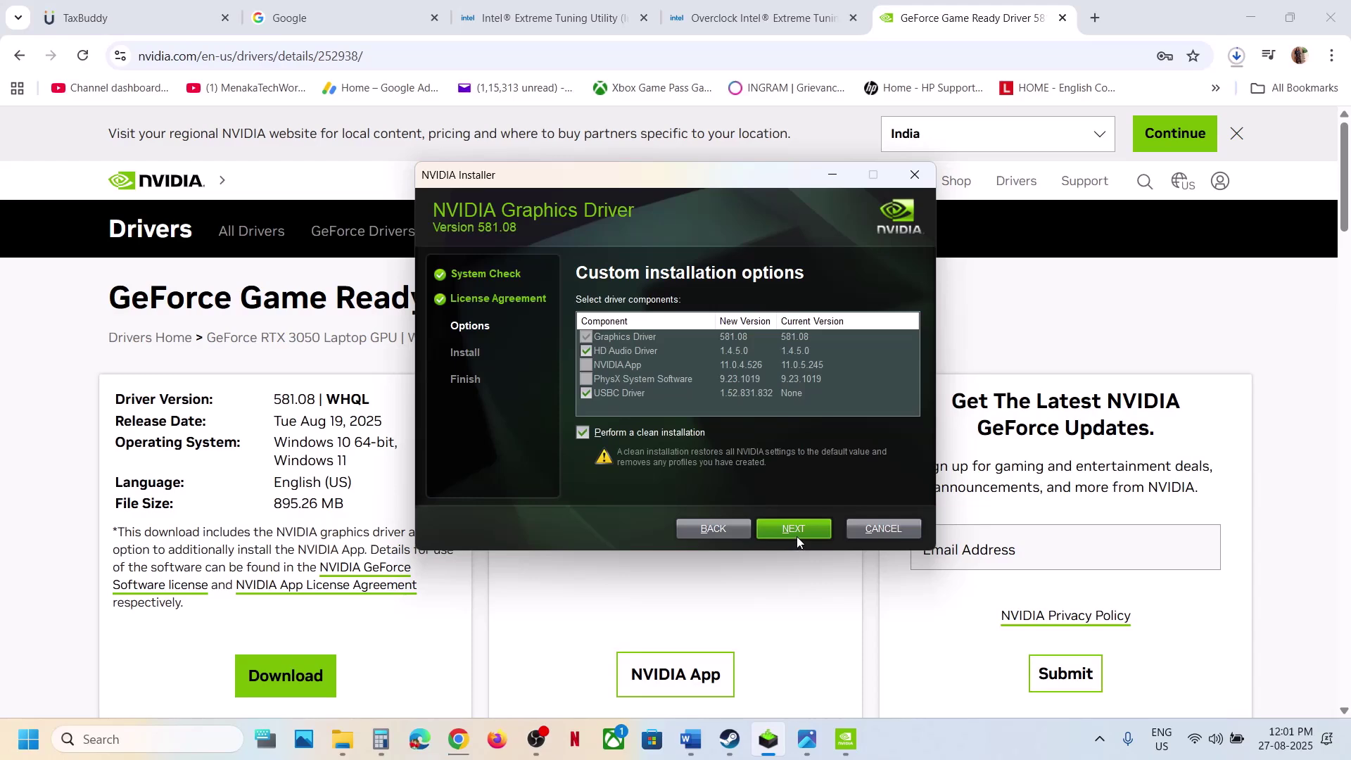
# Leave the installer and display the computer's power options to locate Restart.
pyautogui.click(573, 588)
pyautogui.click(29, 739)
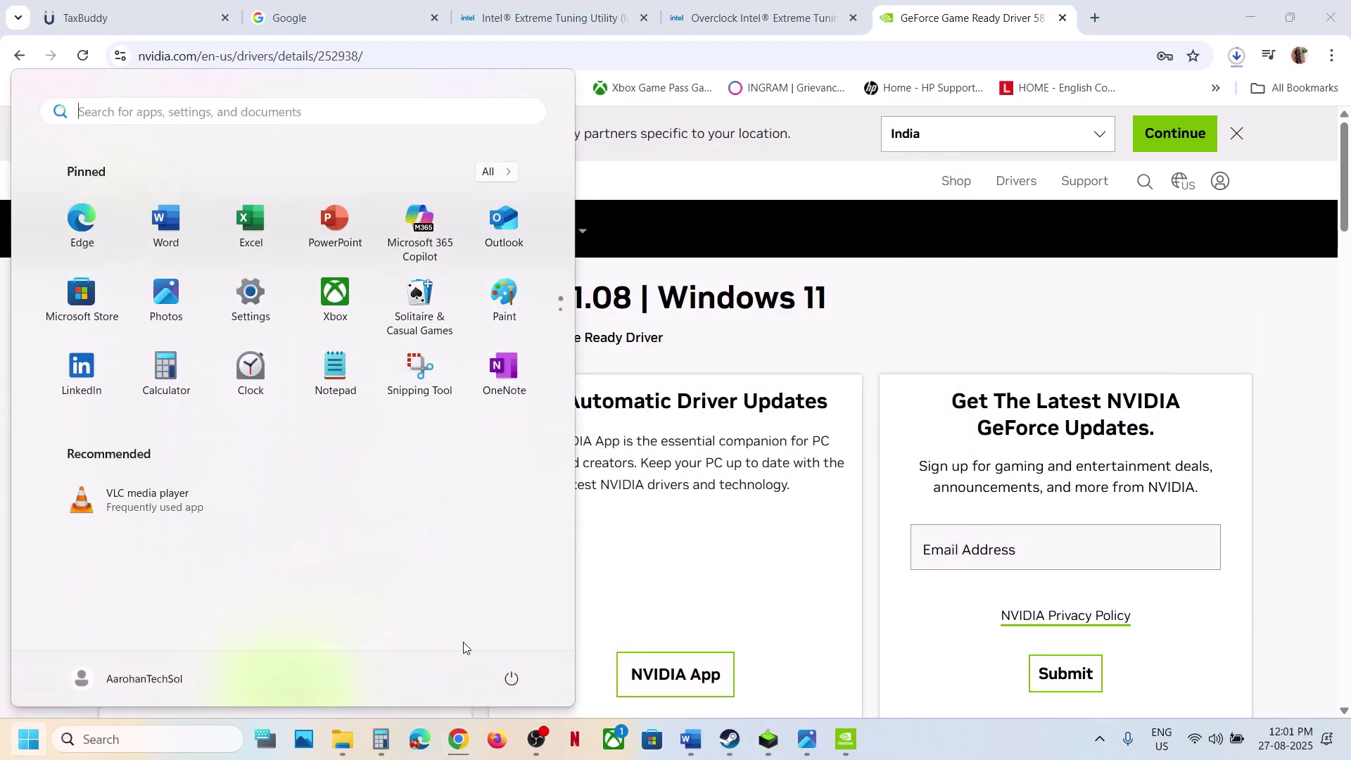
pyautogui.click(512, 680)
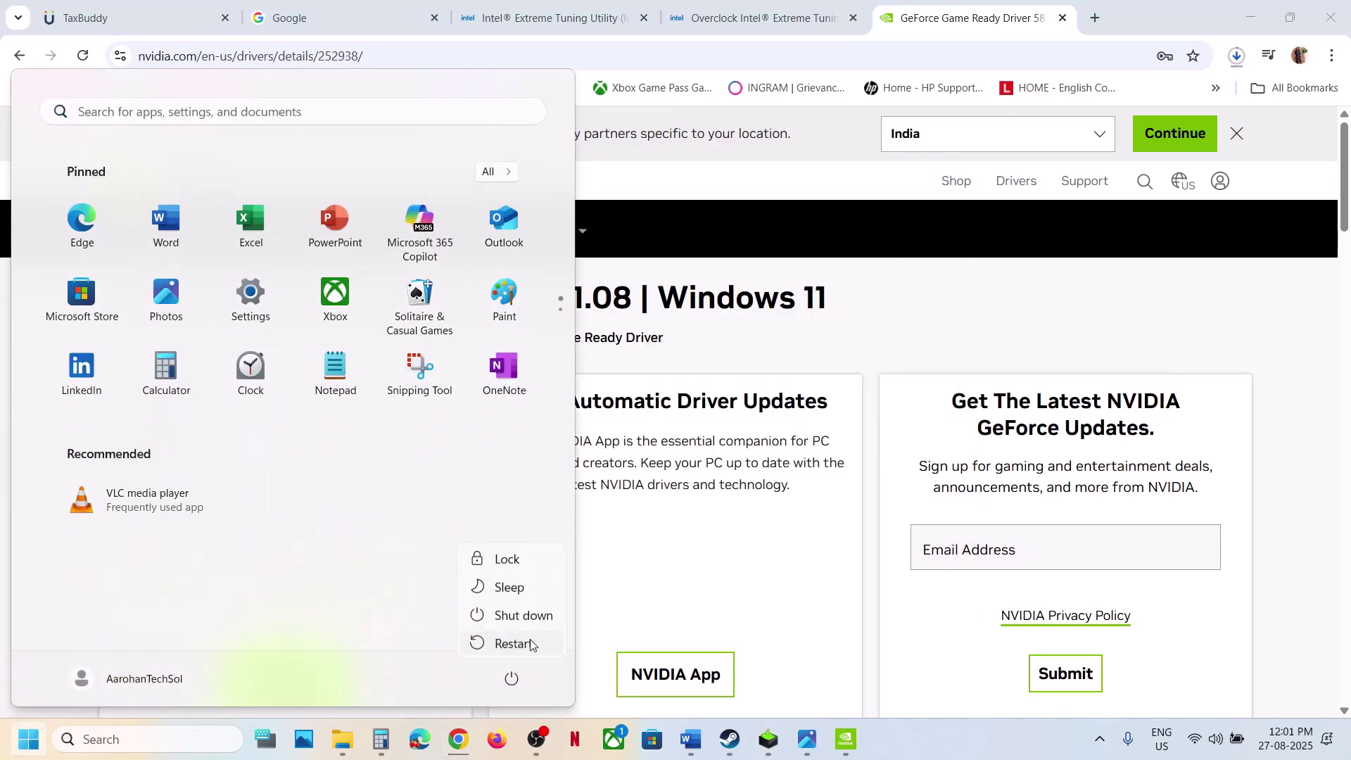
# Return to the Word document and review the AMD support link and the Step 13 instructions on using the dedicated graphics card.
pyautogui.click(692, 739)
pyautogui.scroll(-3, 652, 471)
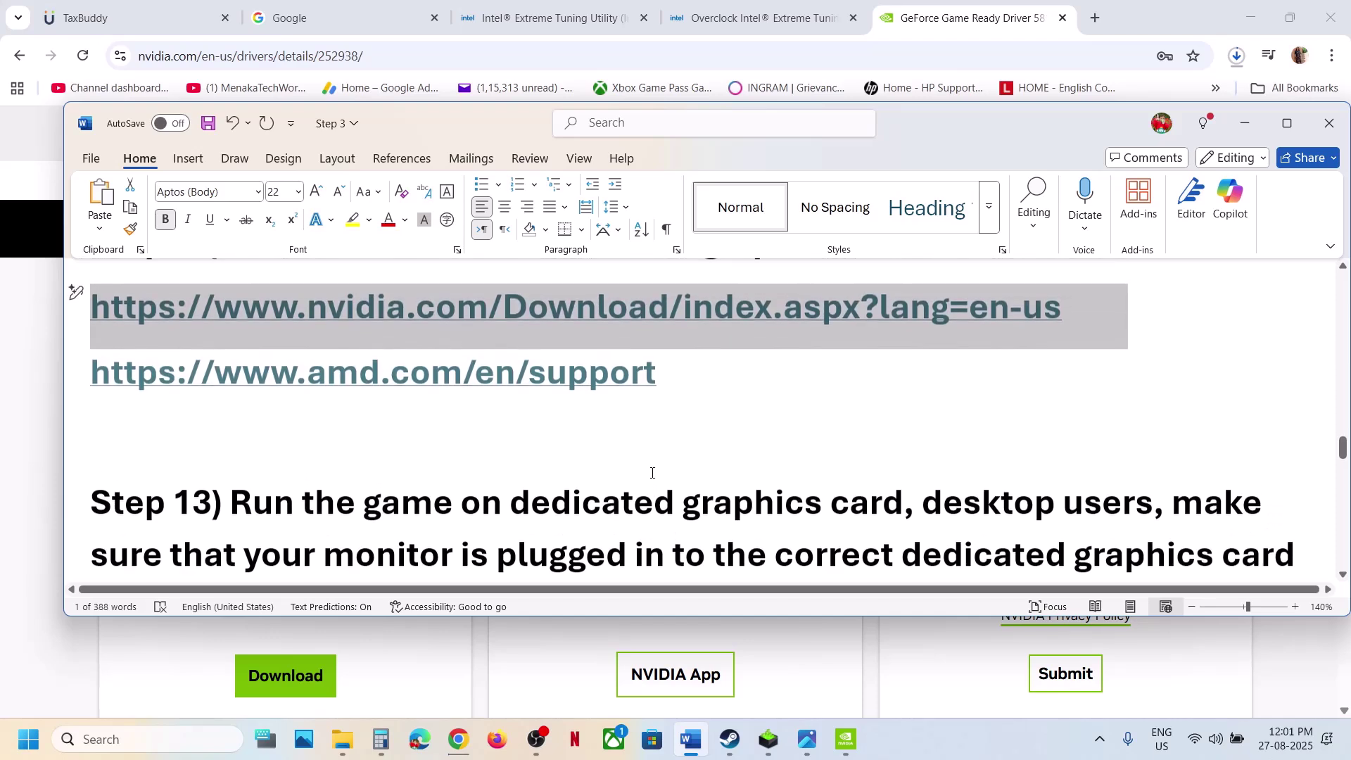
pyautogui.tripleClick(660, 390)
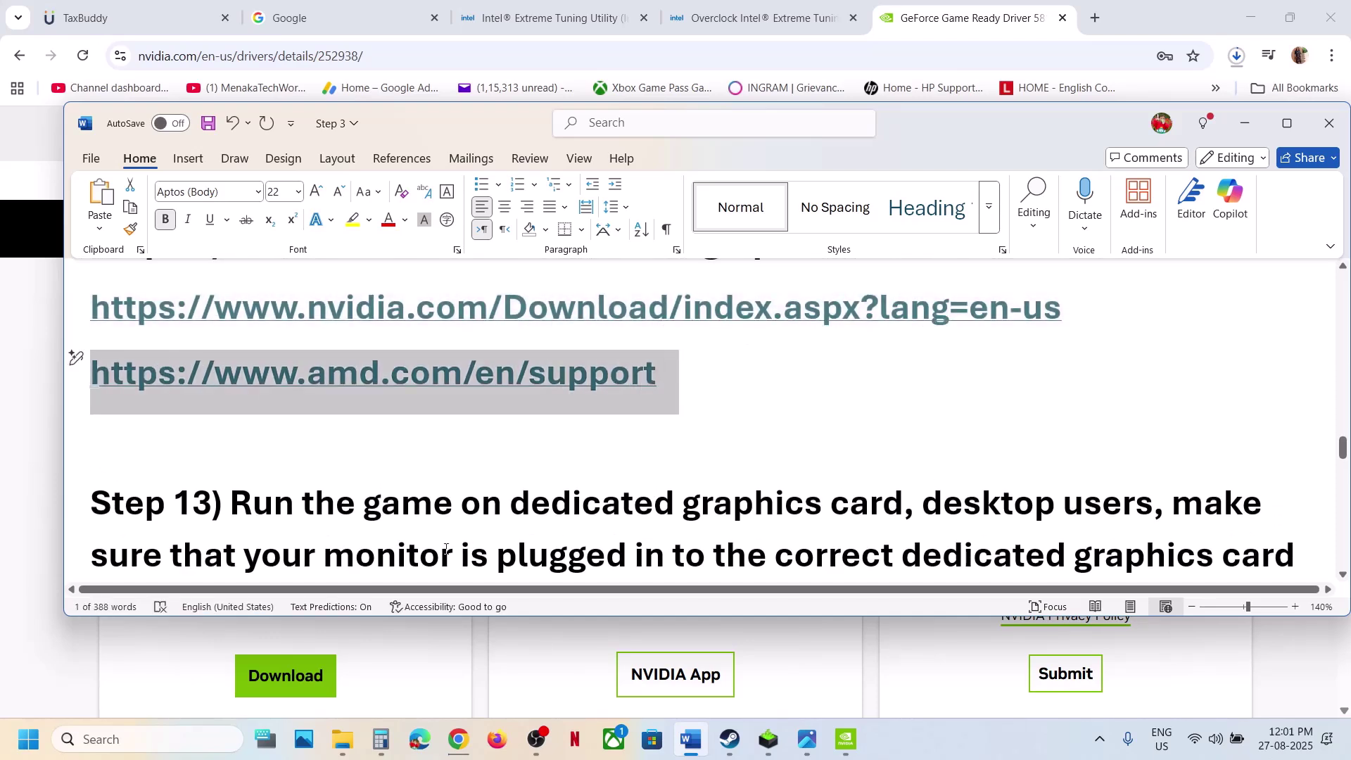
pyautogui.scroll(-1, 446, 549)
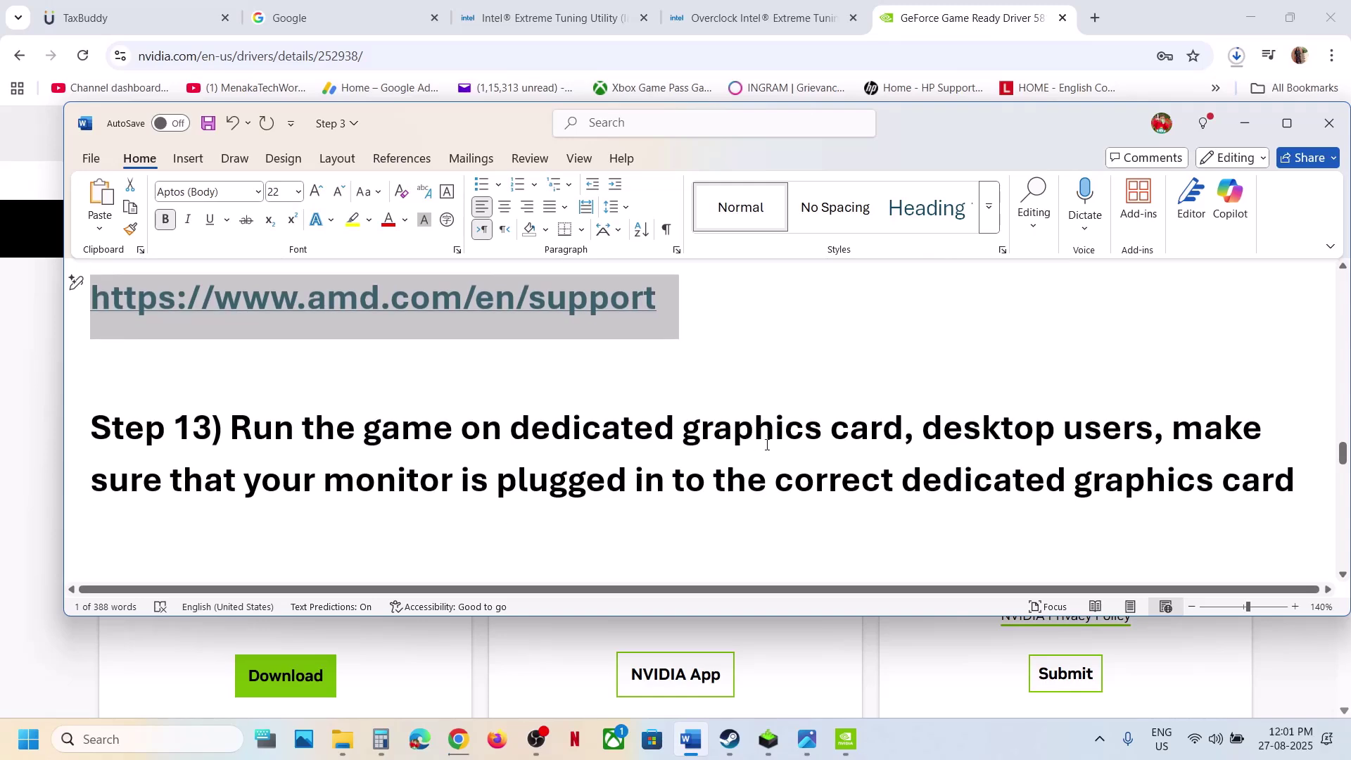
pyautogui.doubleClick(755, 432)
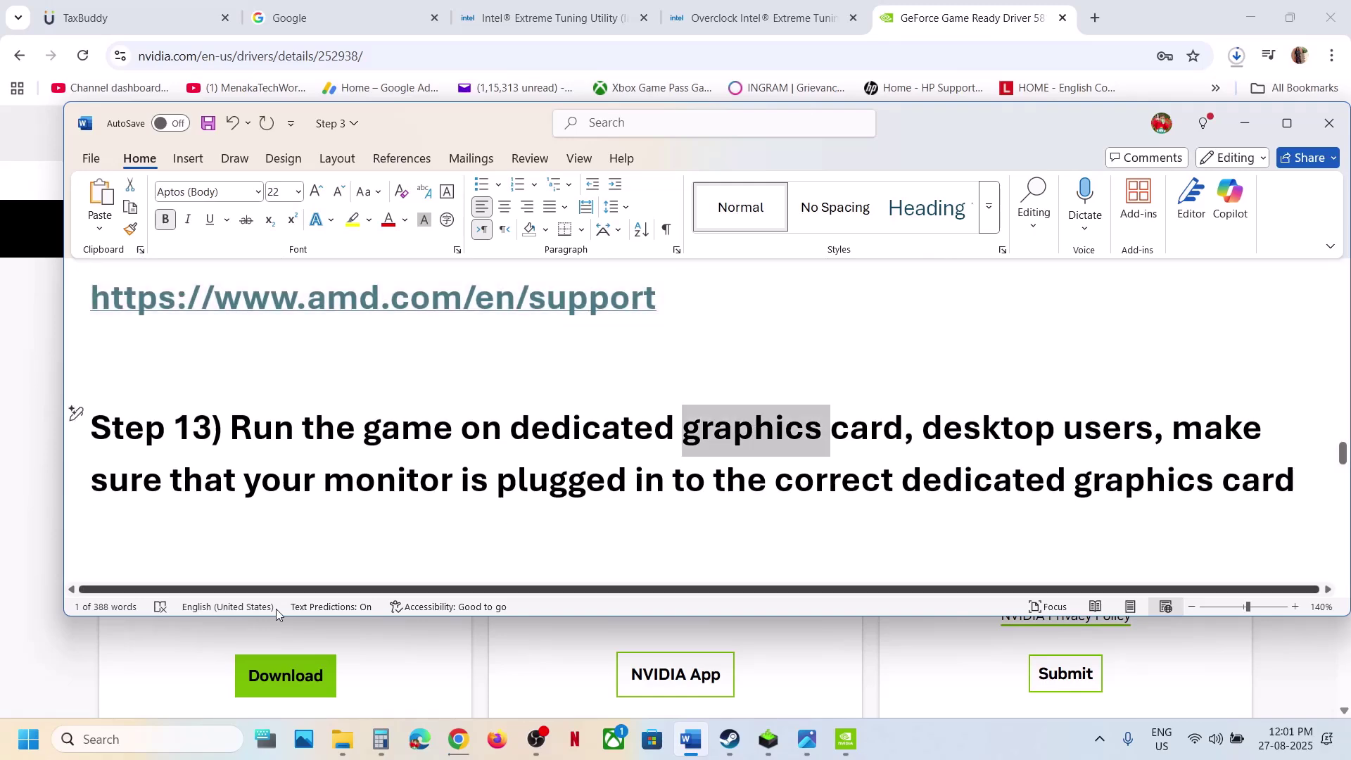
# Open the Windows Graphics settings and add MGSDelta-Win64-Shipping from MGSDelta\Binaries\Win64 as a desktop app with custom settings.
pyautogui.click(113, 726)
pyautogui.write('graphics')
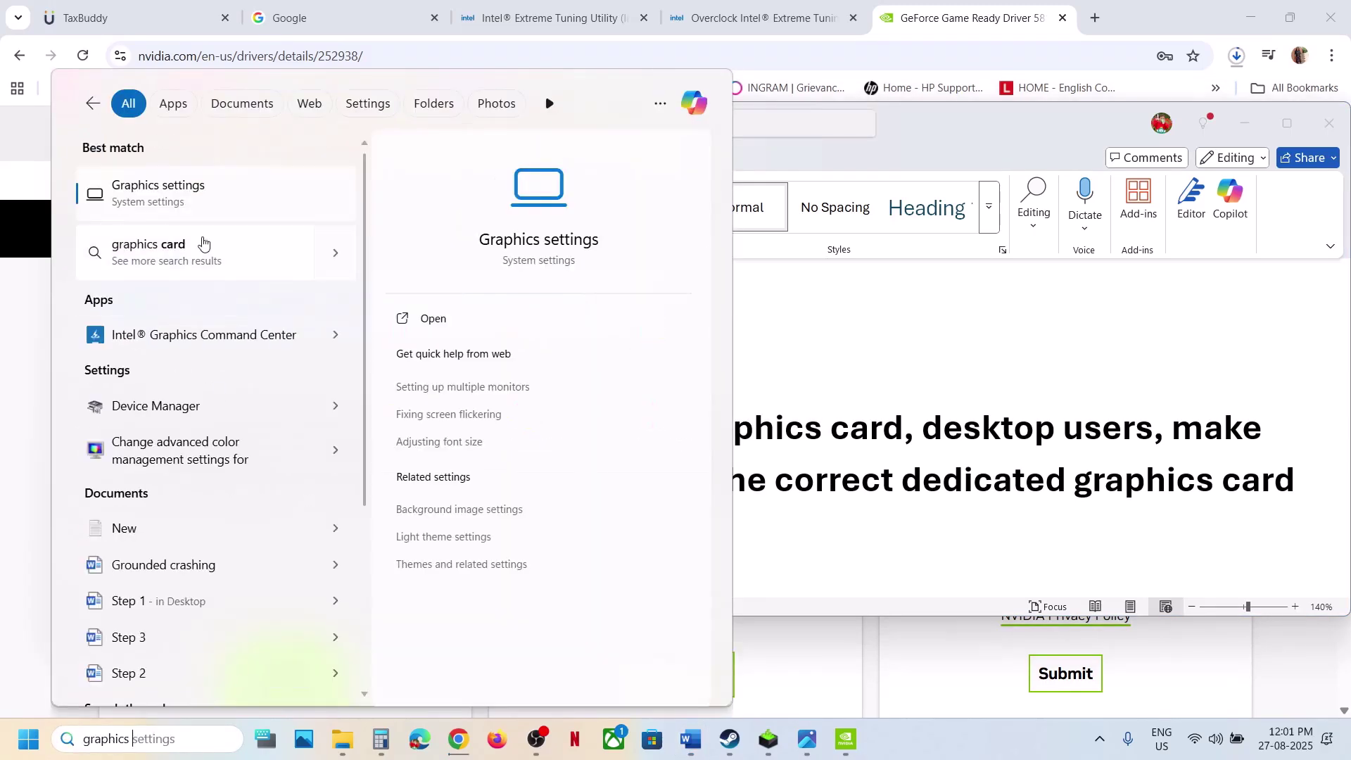
pyautogui.press('Return')
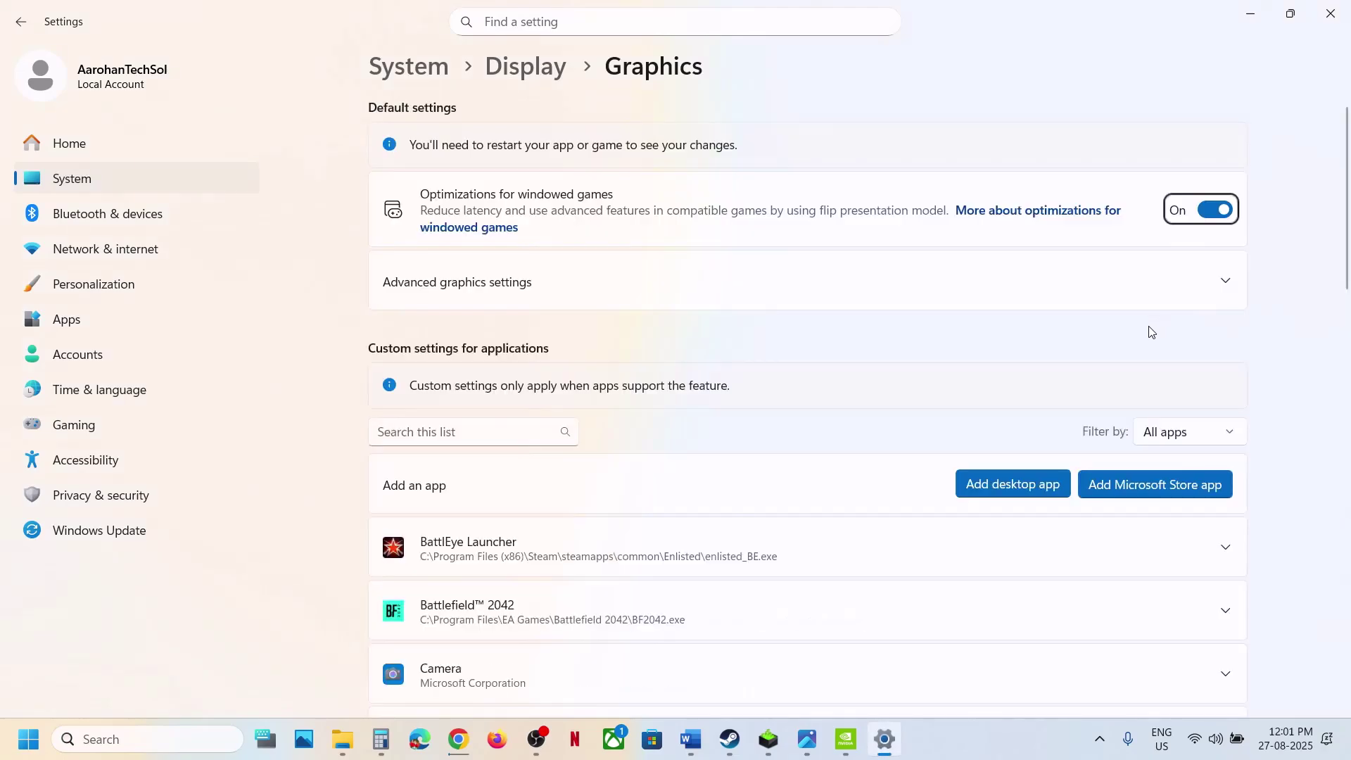
pyautogui.click(1019, 496)
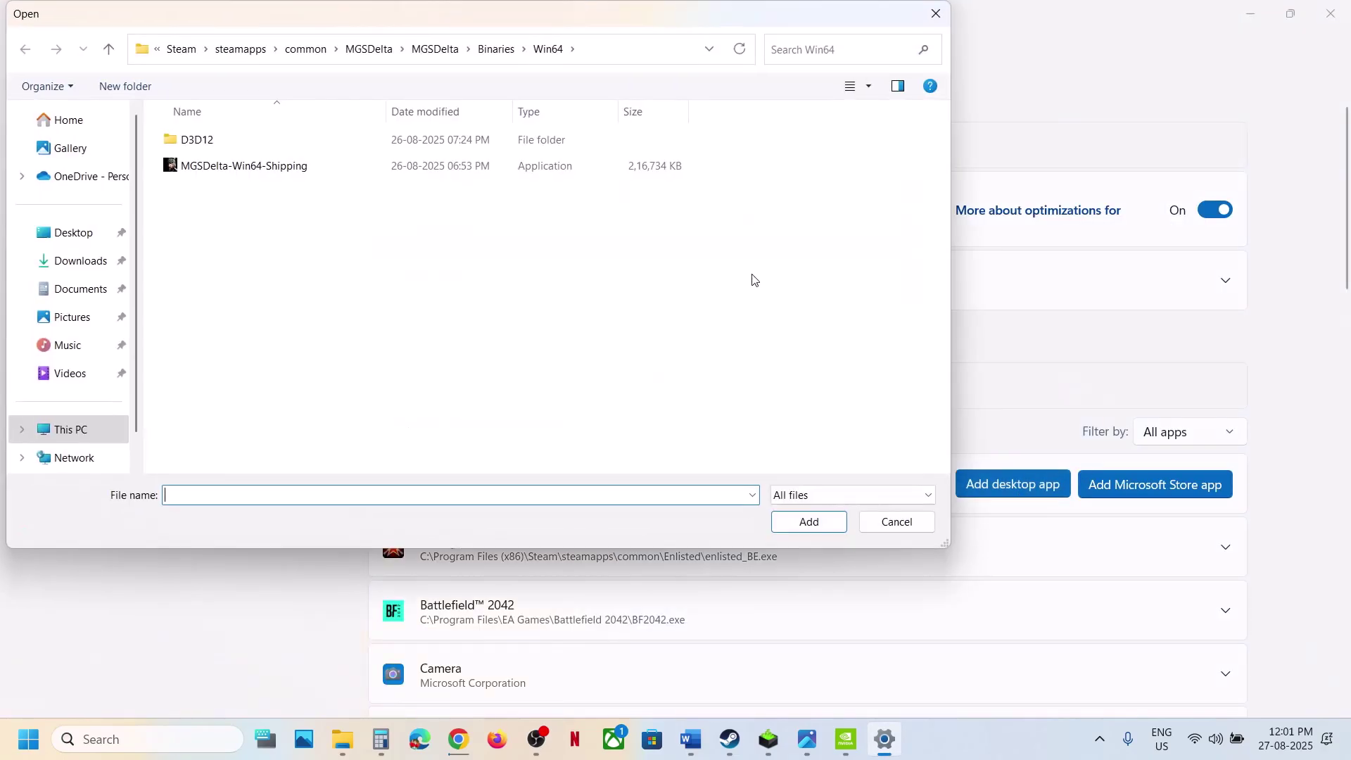
pyautogui.click(263, 169)
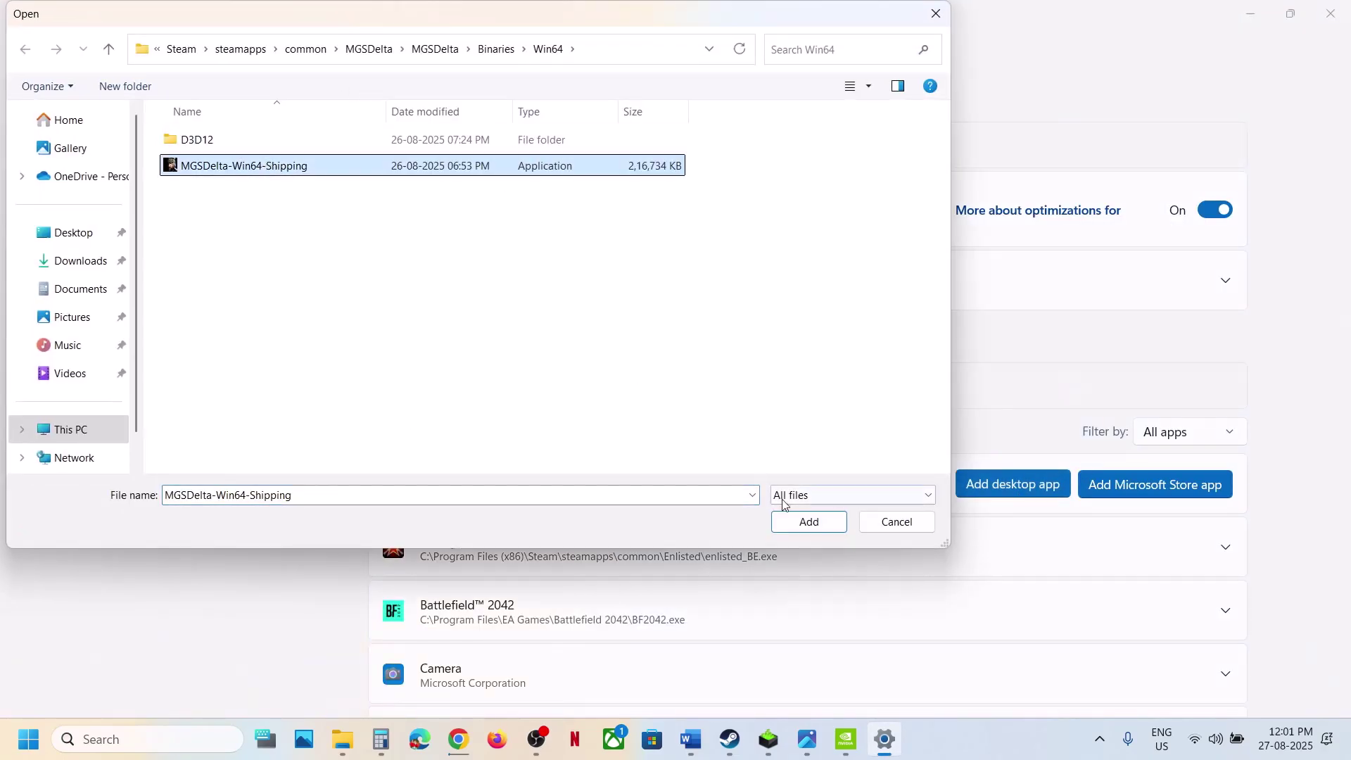
pyautogui.click(795, 523)
pyautogui.scroll(-7, 793, 528)
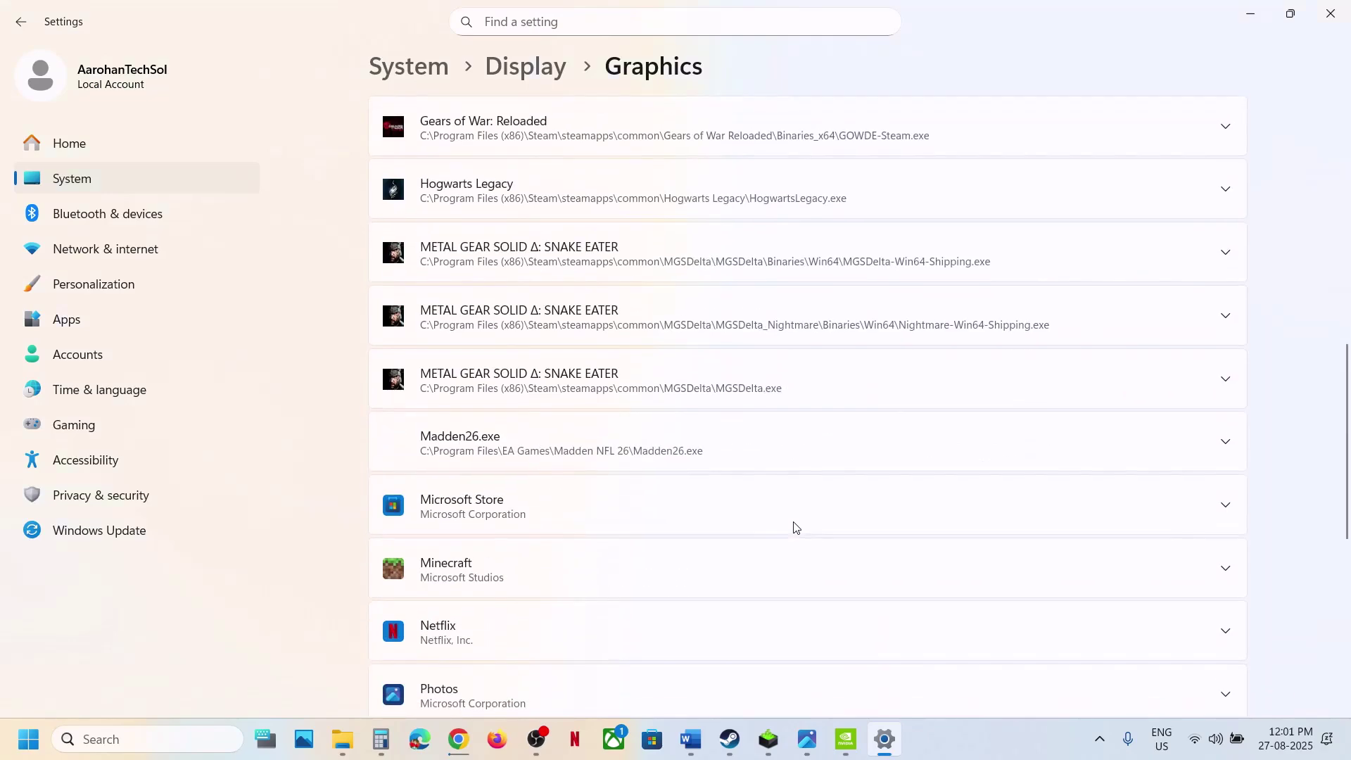
# Set the GPU preference of the MGSDelta-Win64-Shipping.exe entry to High Performance (NVIDIA GeForce RTX 3050 Laptop GPU).
pyautogui.click(579, 255)
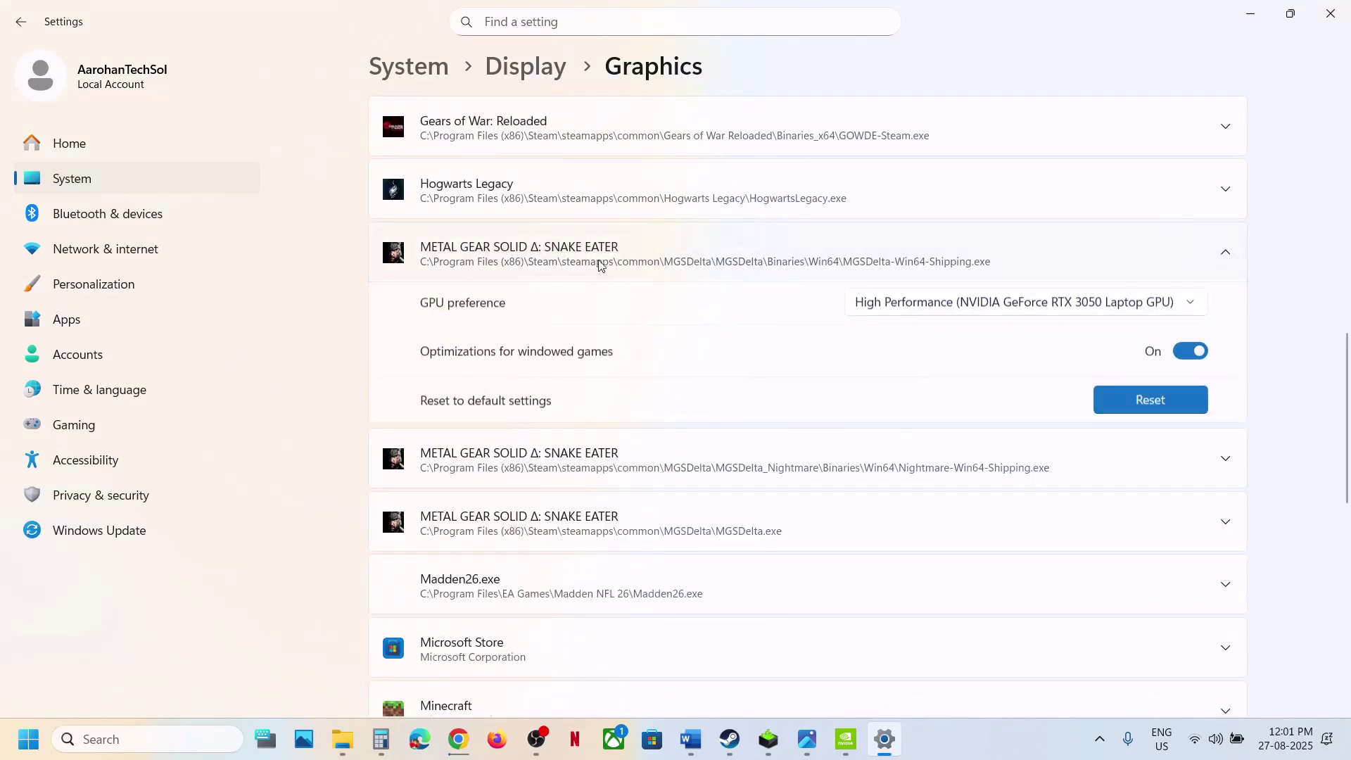
pyautogui.click(998, 297)
pyautogui.click(1016, 305)
pyautogui.scroll(3, 788, 292)
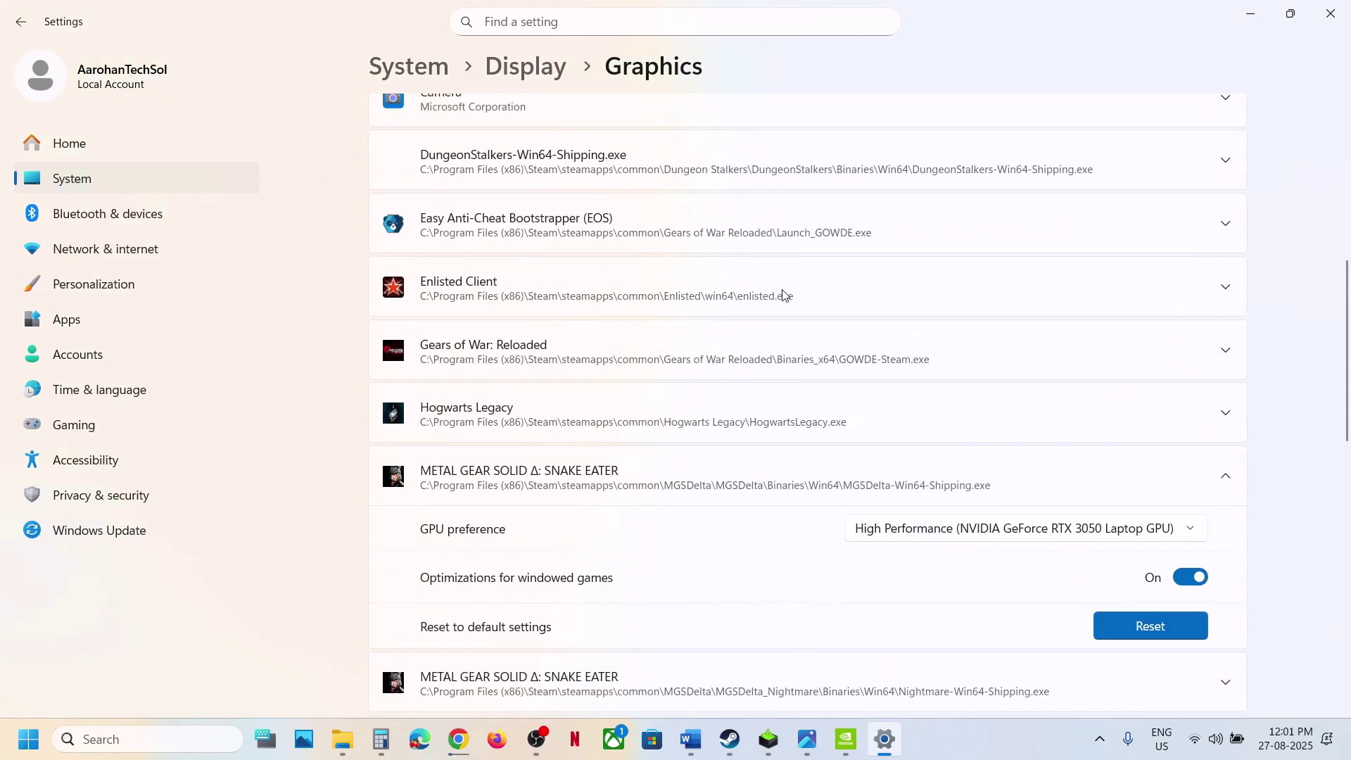
pyautogui.click(802, 291)
# Add Nightmare-Win64-Shipping from MGSDelta_Nightmare\Binaries\Win64 as a desktop app in the Graphics settings.
pyautogui.scroll(4, 802, 296)
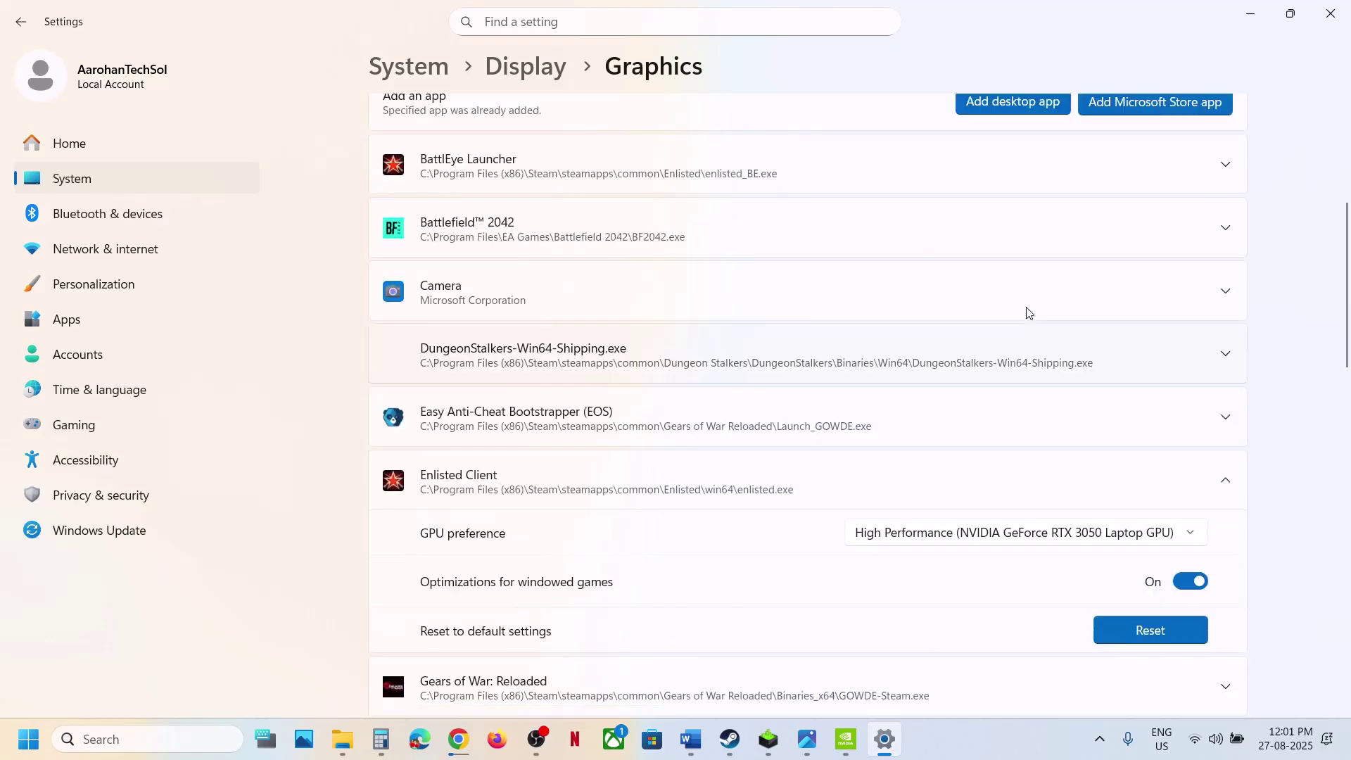
pyautogui.click(993, 169)
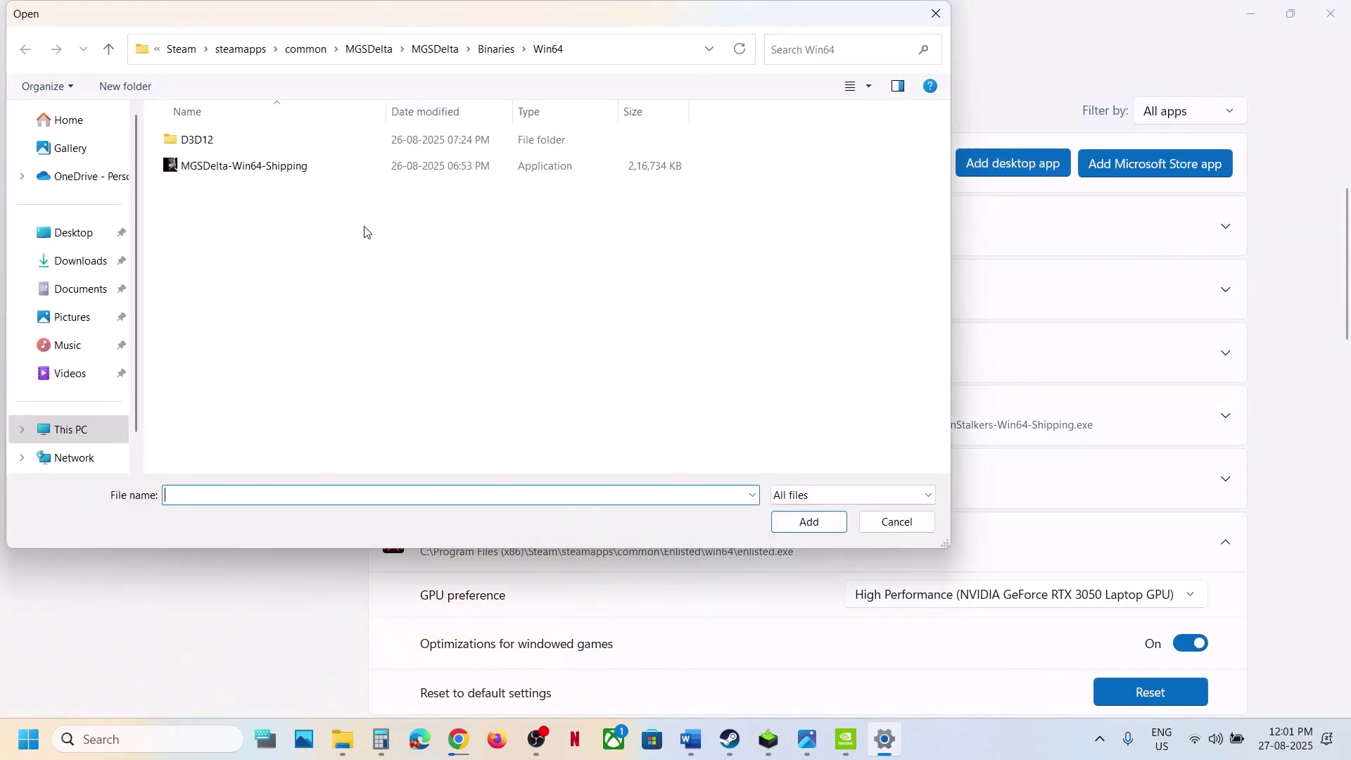
pyautogui.click(110, 49)
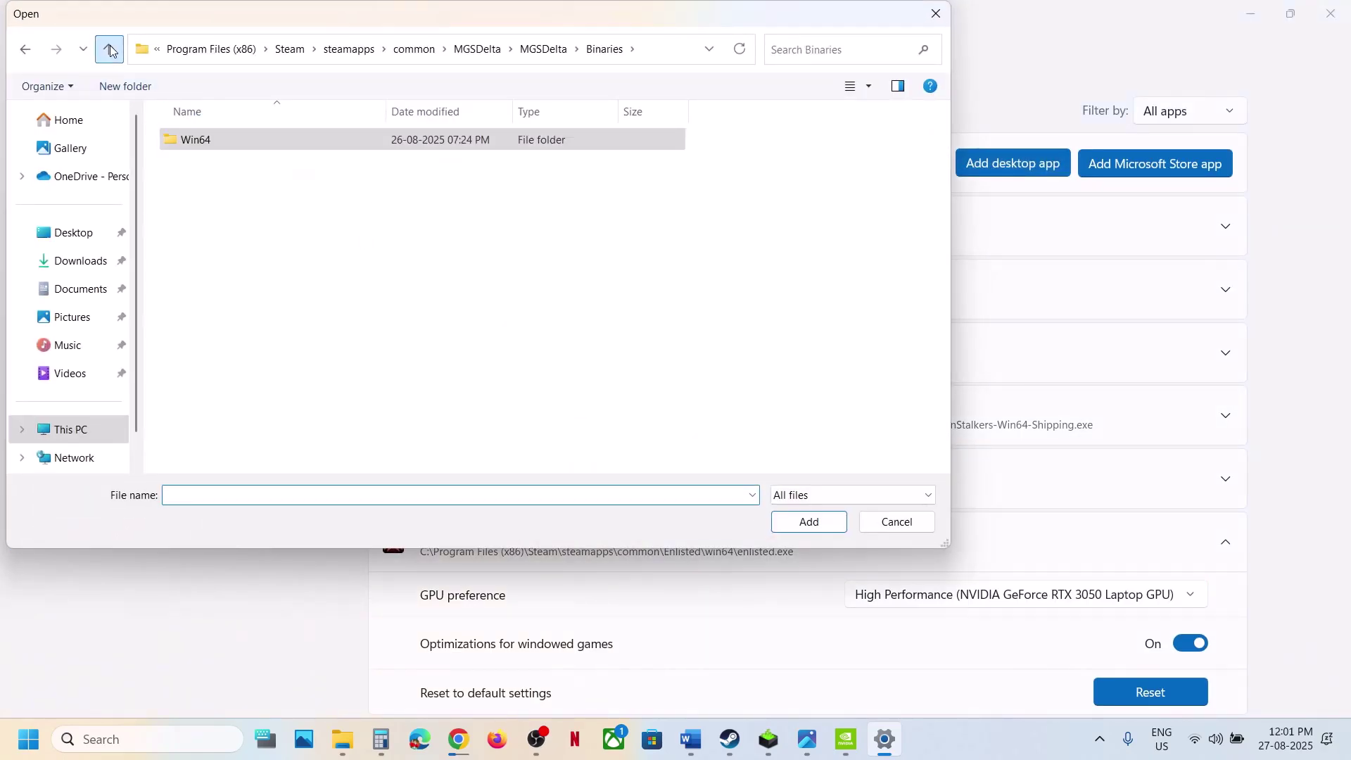
pyautogui.click(110, 49)
pyautogui.click(110, 50)
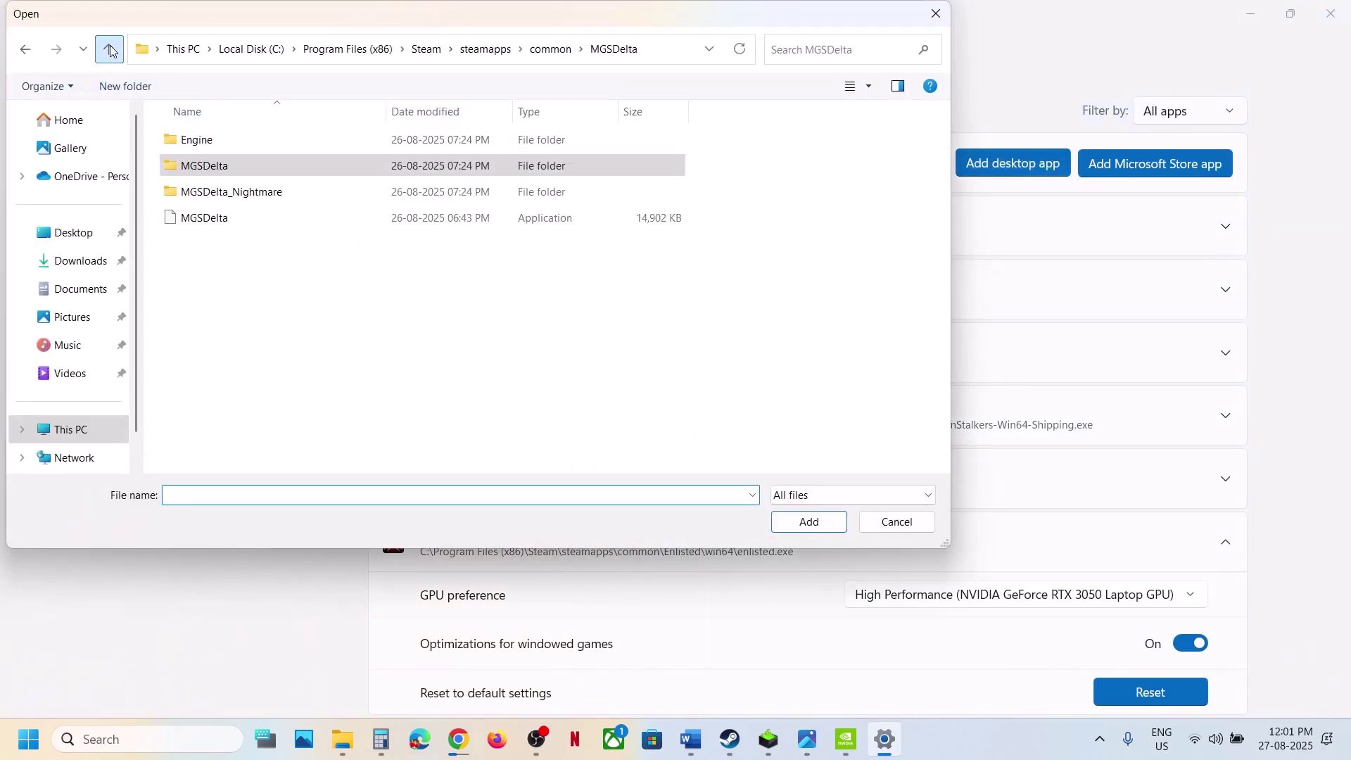
pyautogui.doubleClick(194, 191)
pyautogui.click(233, 147)
pyautogui.doubleClick(233, 148)
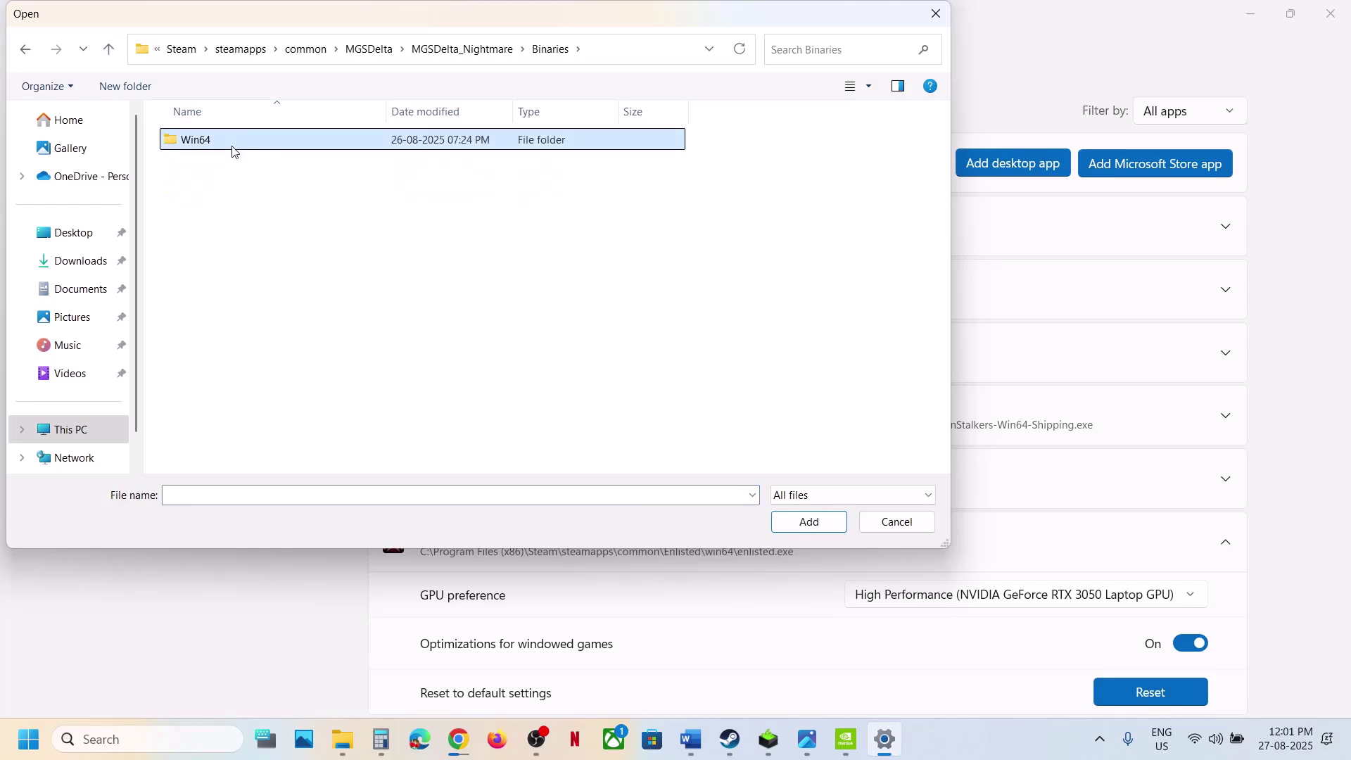
pyautogui.doubleClick(232, 141)
pyautogui.click(286, 168)
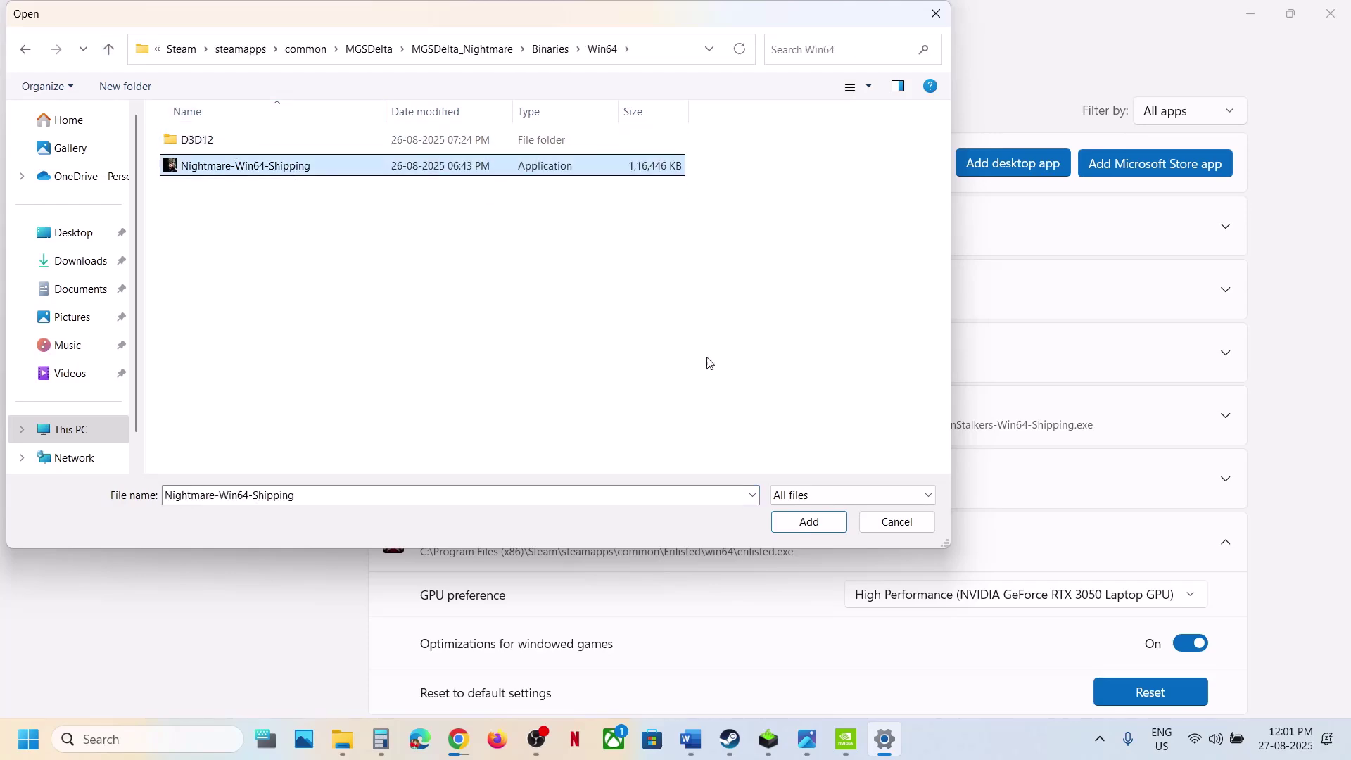
pyautogui.click(791, 519)
# Set the GPU preference of the Nightmare-Win64-Shipping.exe entry to High Performance (NVIDIA GeForce RTX 3050 Laptop GPU).
pyautogui.scroll(-3, 800, 522)
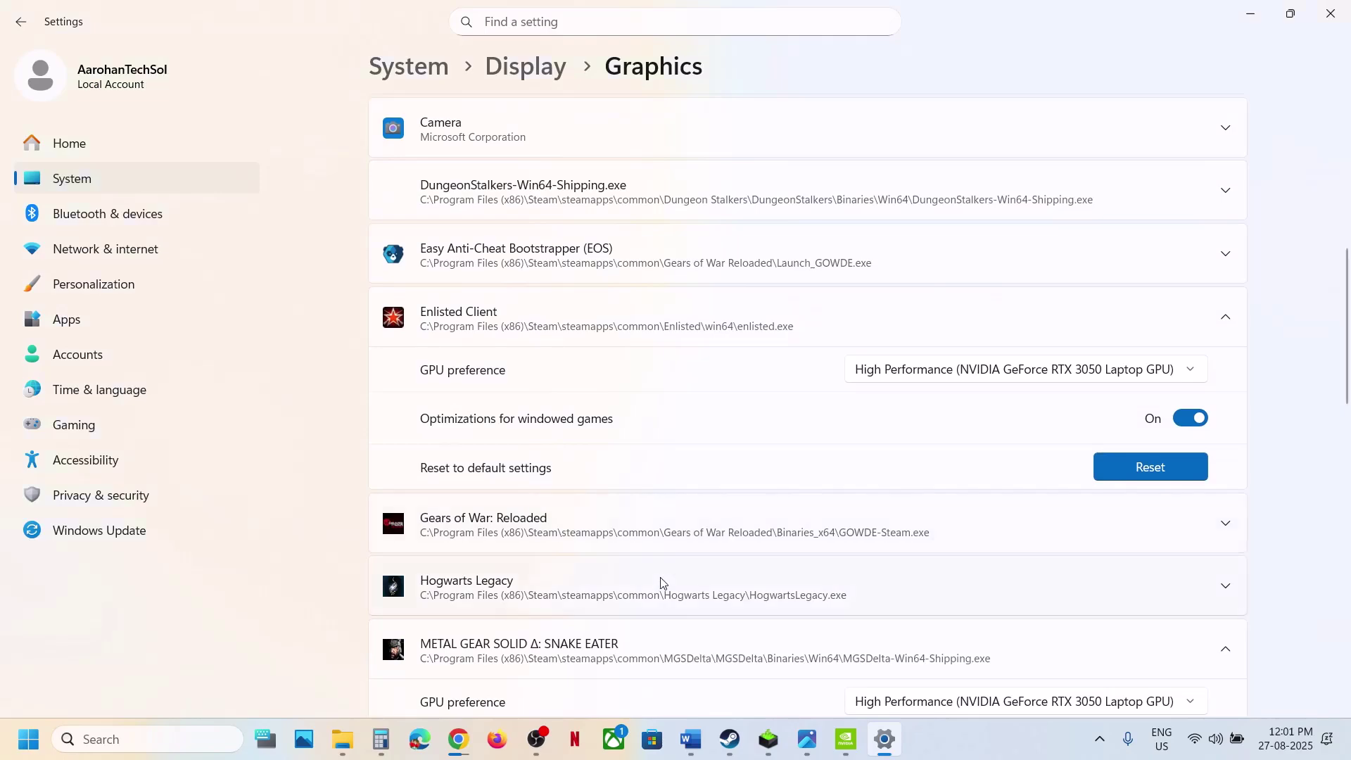
pyautogui.scroll(-5, 660, 582)
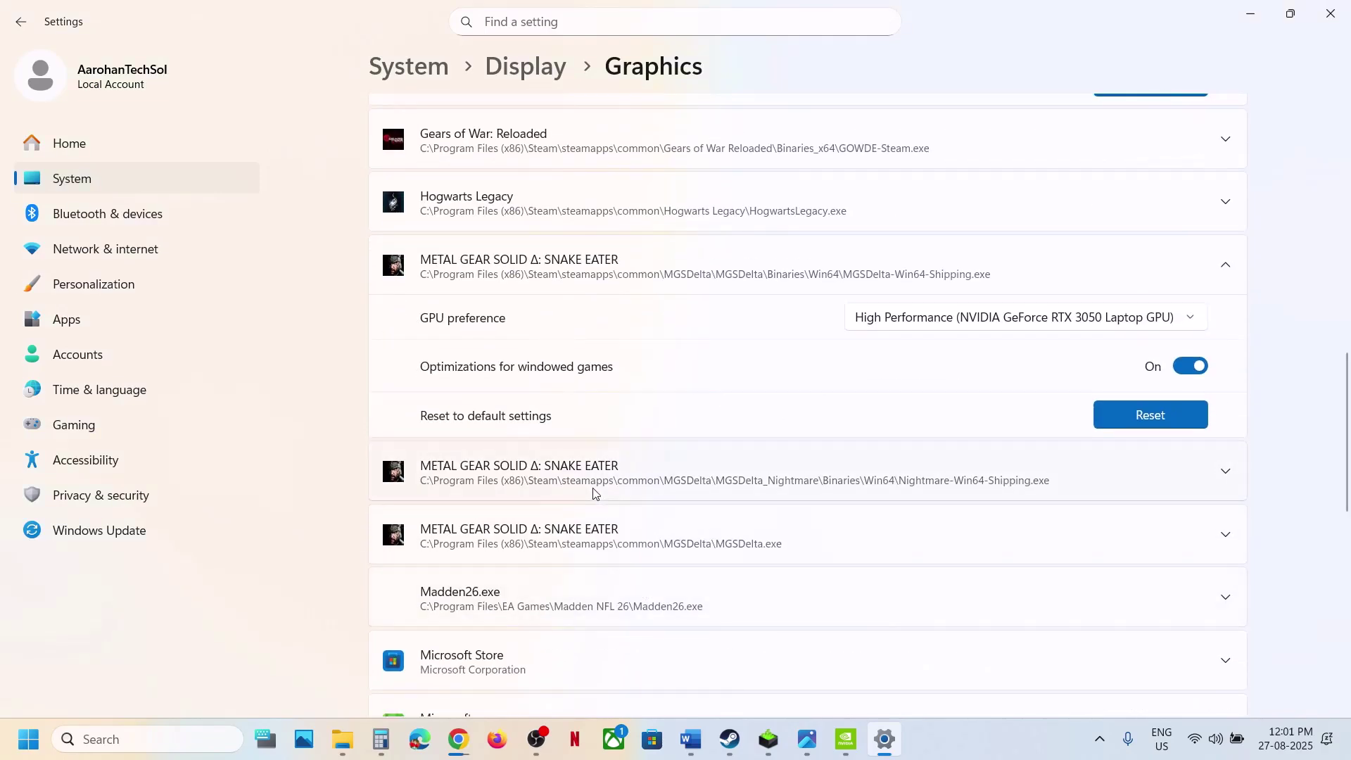
pyautogui.click(593, 494)
pyautogui.click(1074, 534)
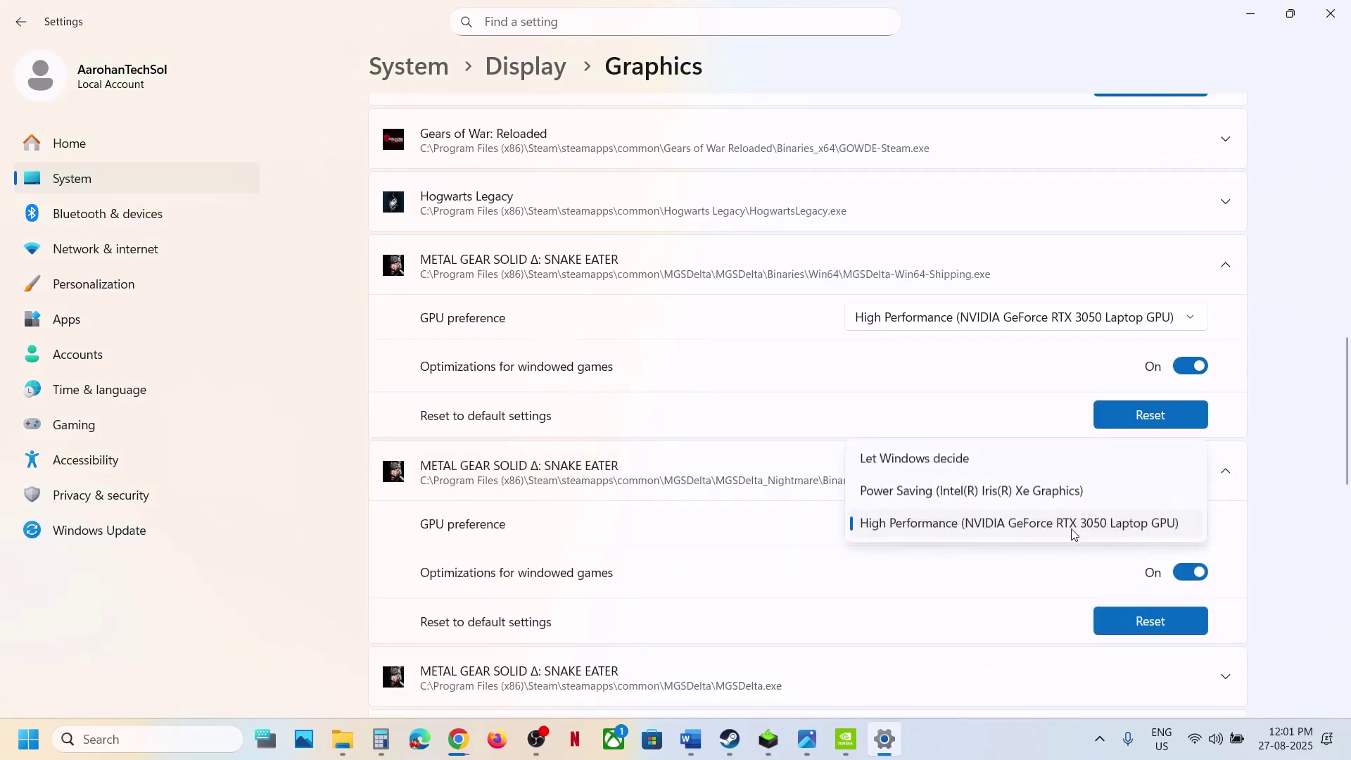
pyautogui.click(1072, 530)
# Add the MGSDelta application from the game's main MGSDelta folder as a desktop app in the Graphics settings.
pyautogui.scroll(3, 1077, 531)
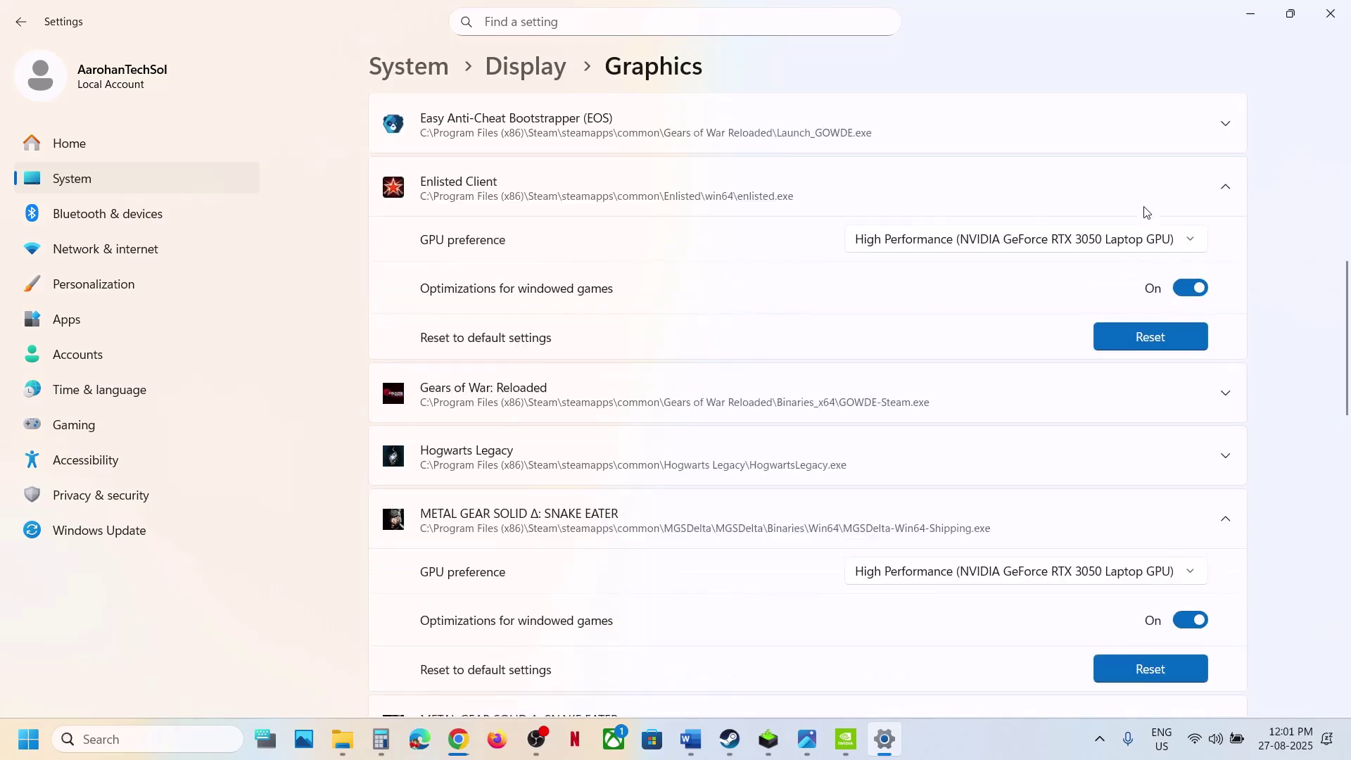
pyautogui.scroll(5, 1014, 214)
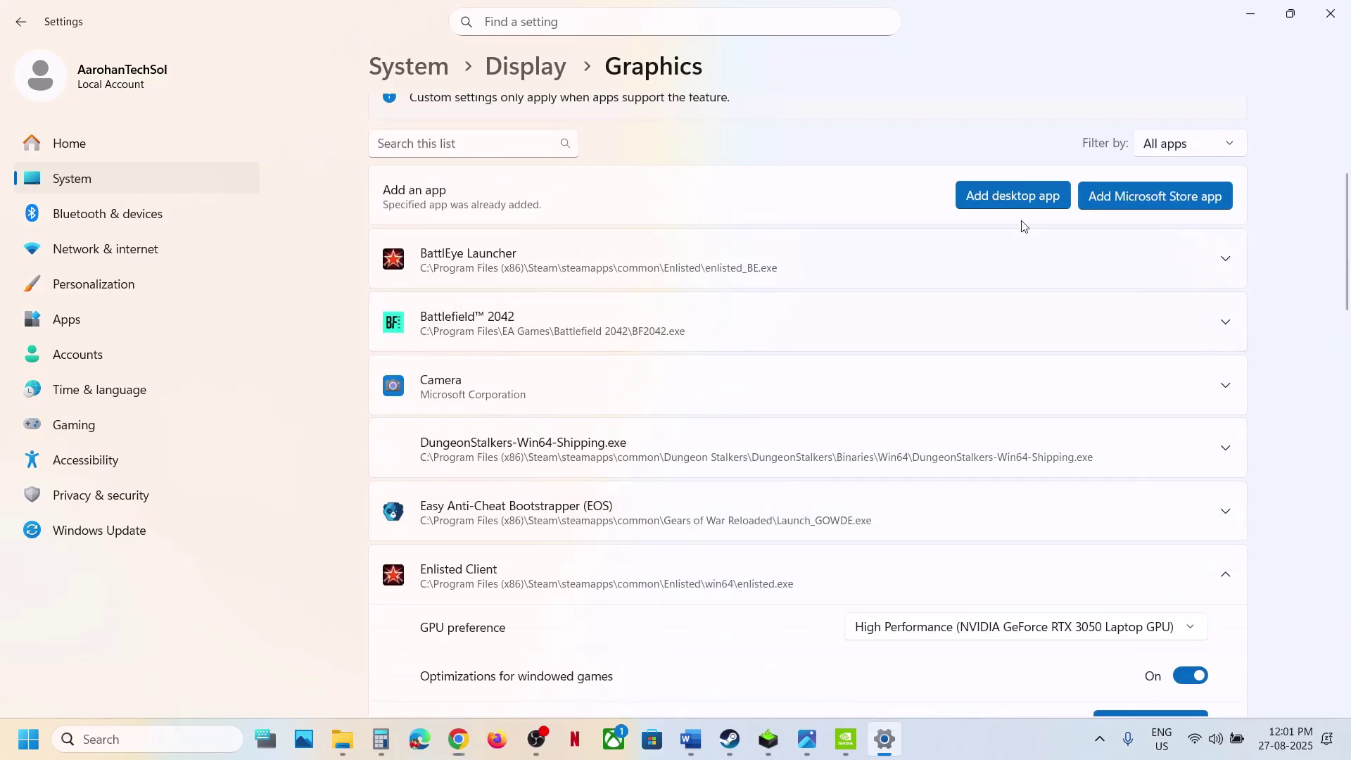
pyautogui.click(1007, 196)
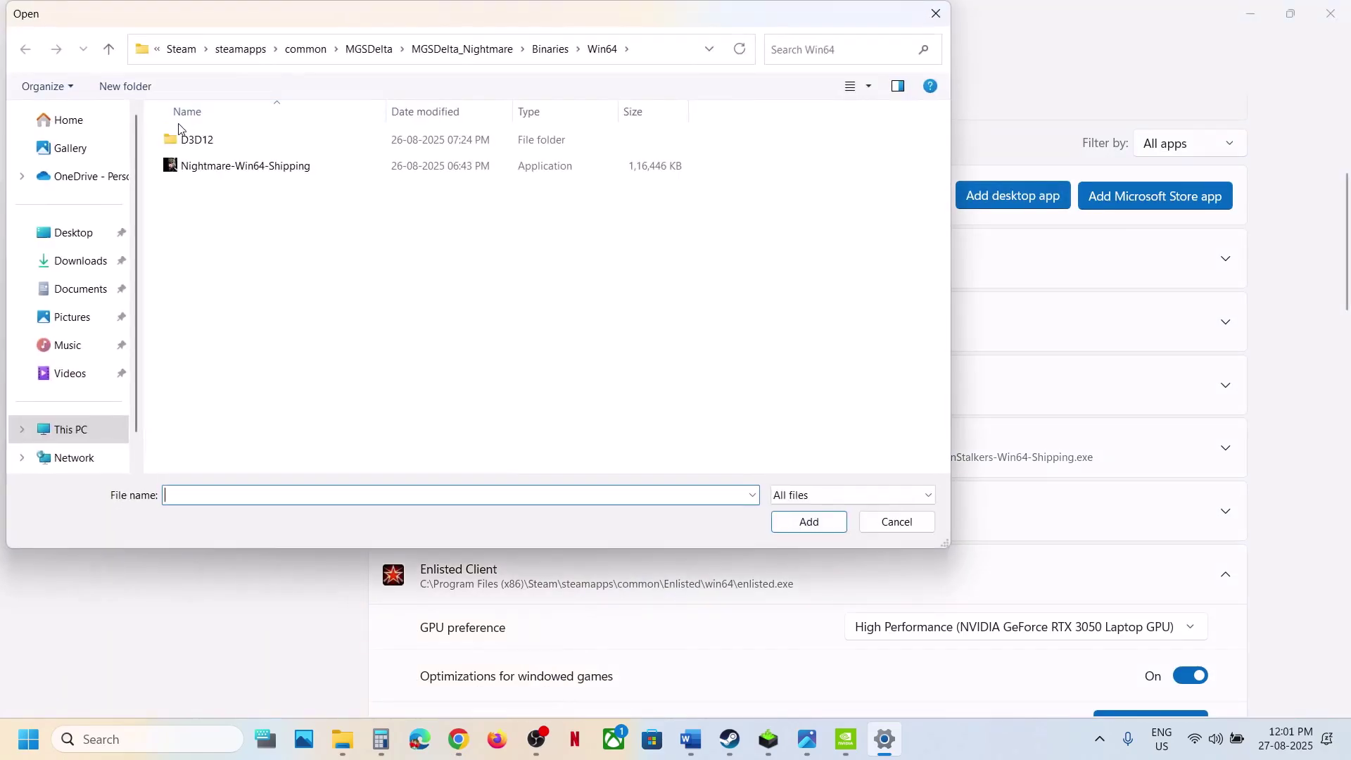
pyautogui.click(109, 50)
pyautogui.click(109, 51)
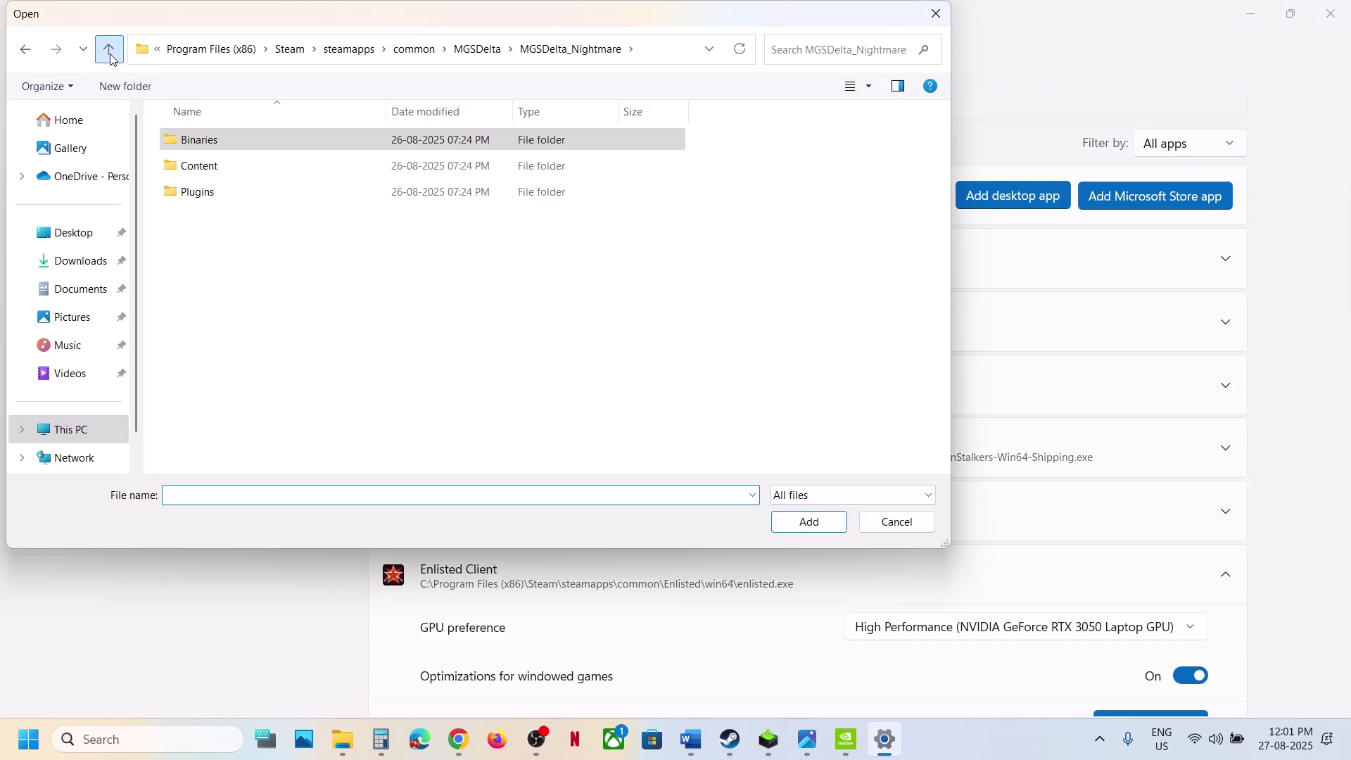
pyautogui.click(109, 50)
pyautogui.click(216, 225)
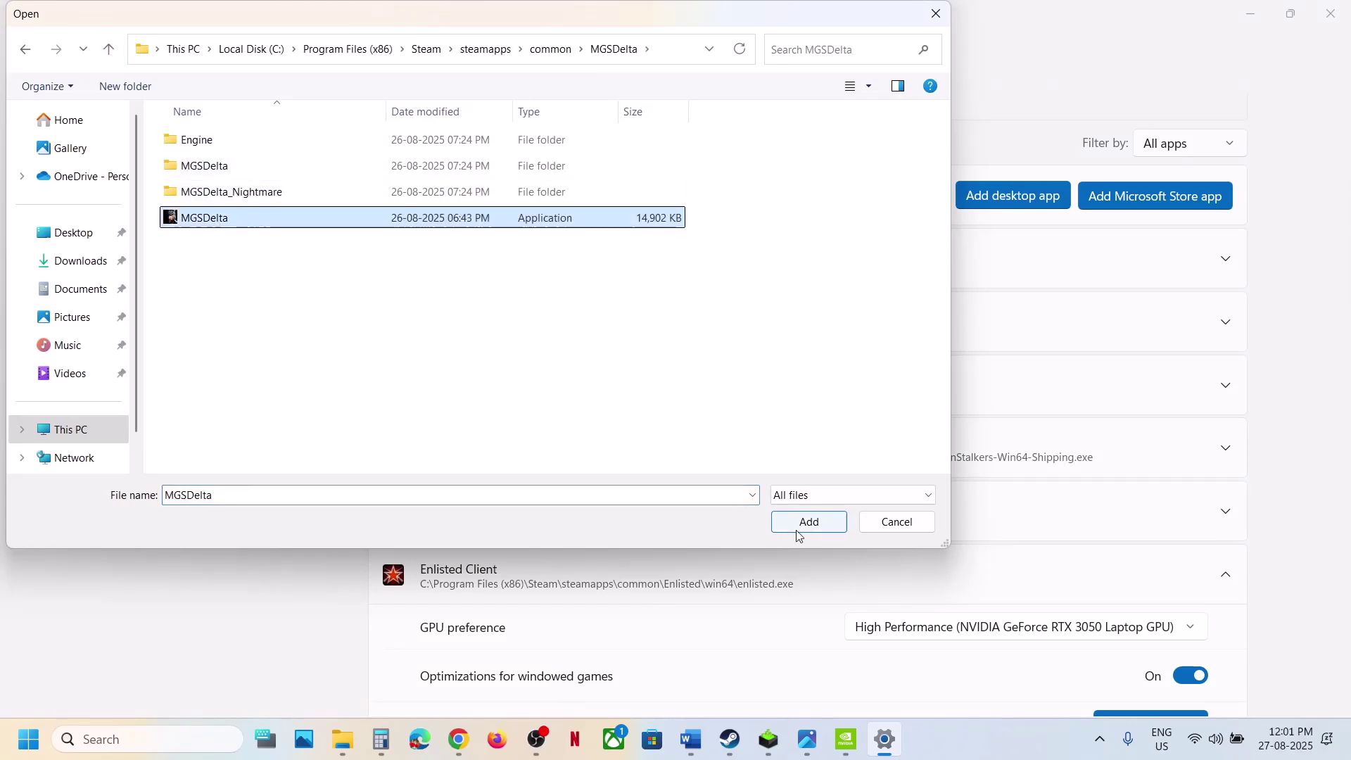
pyautogui.click(808, 521)
# Set the MGSDelta.exe entry's GPU preference to High Performance (NVIDIA GeForce RTX 3050 Laptop GPU) and close Settings.
pyautogui.scroll(-10, 799, 536)
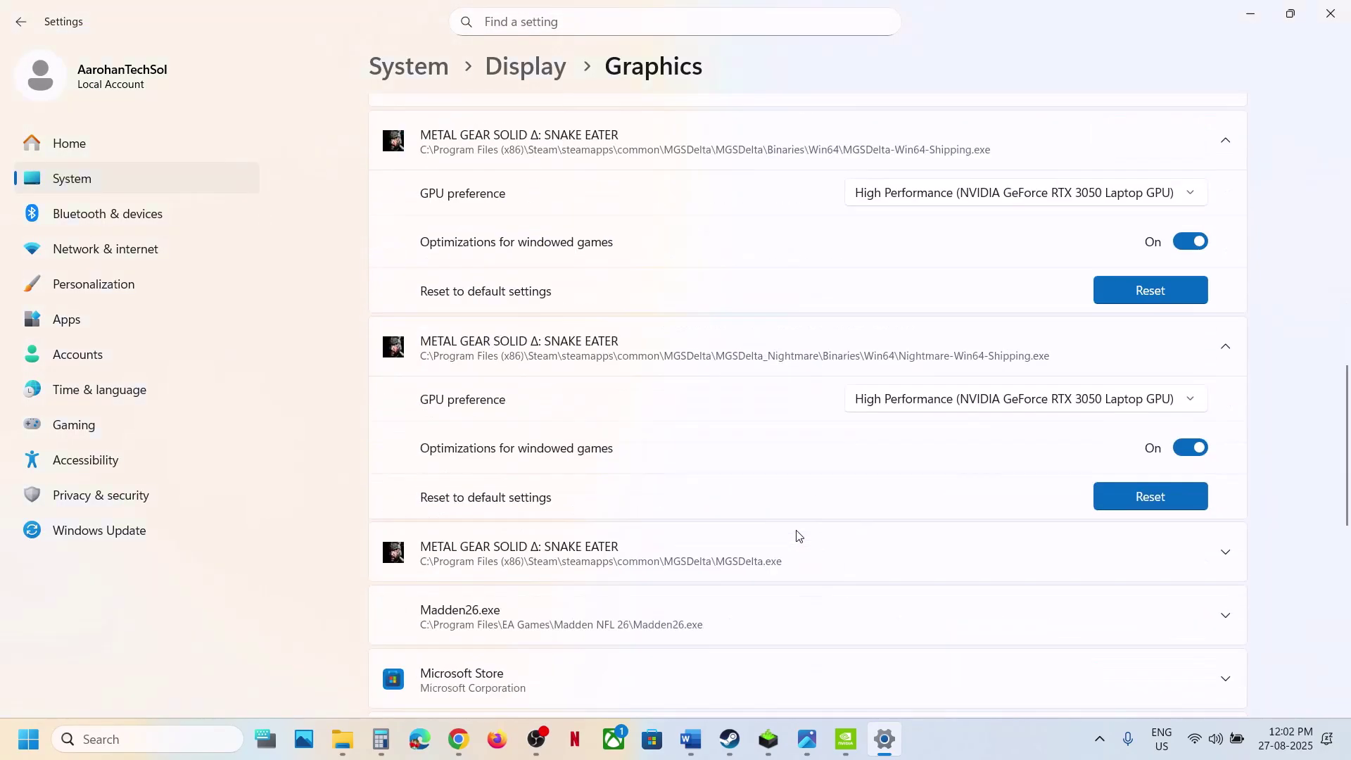
pyautogui.click(620, 561)
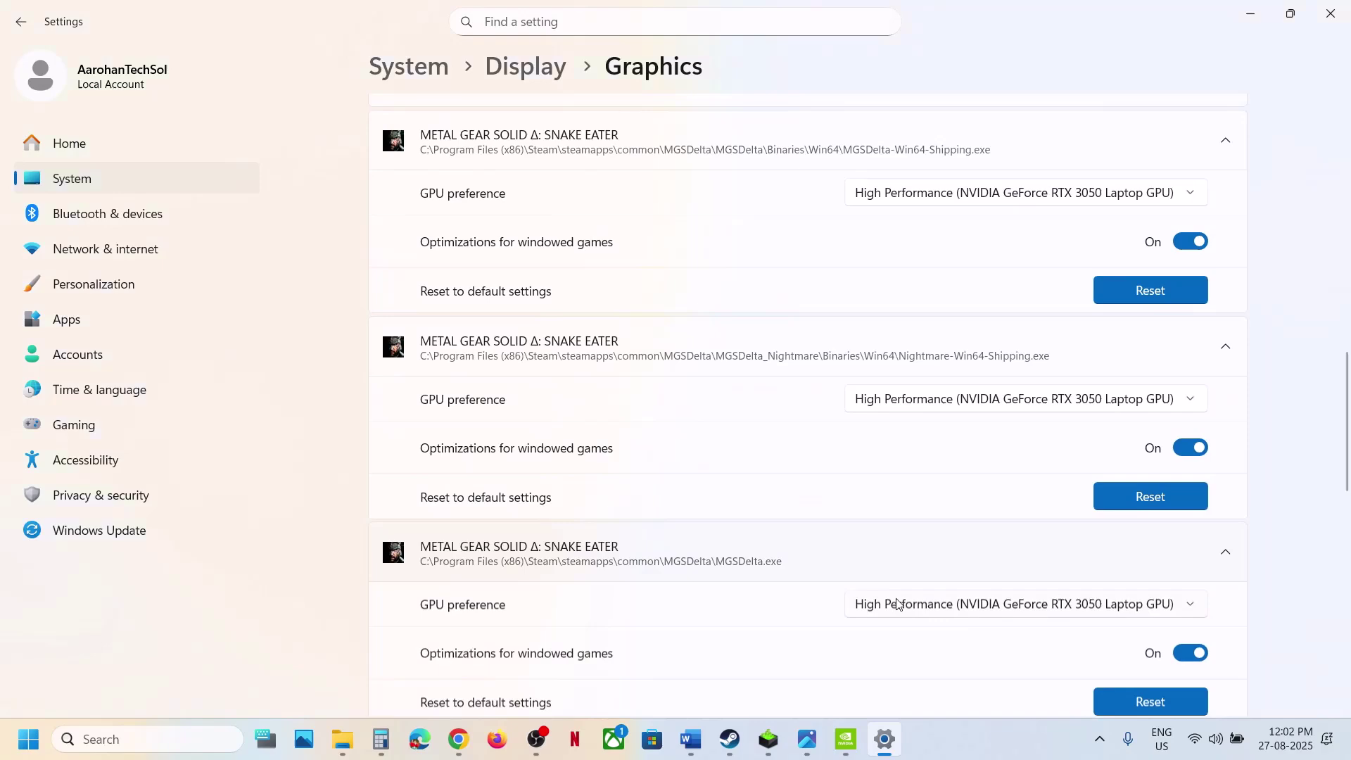
pyautogui.click(1084, 611)
pyautogui.click(1084, 605)
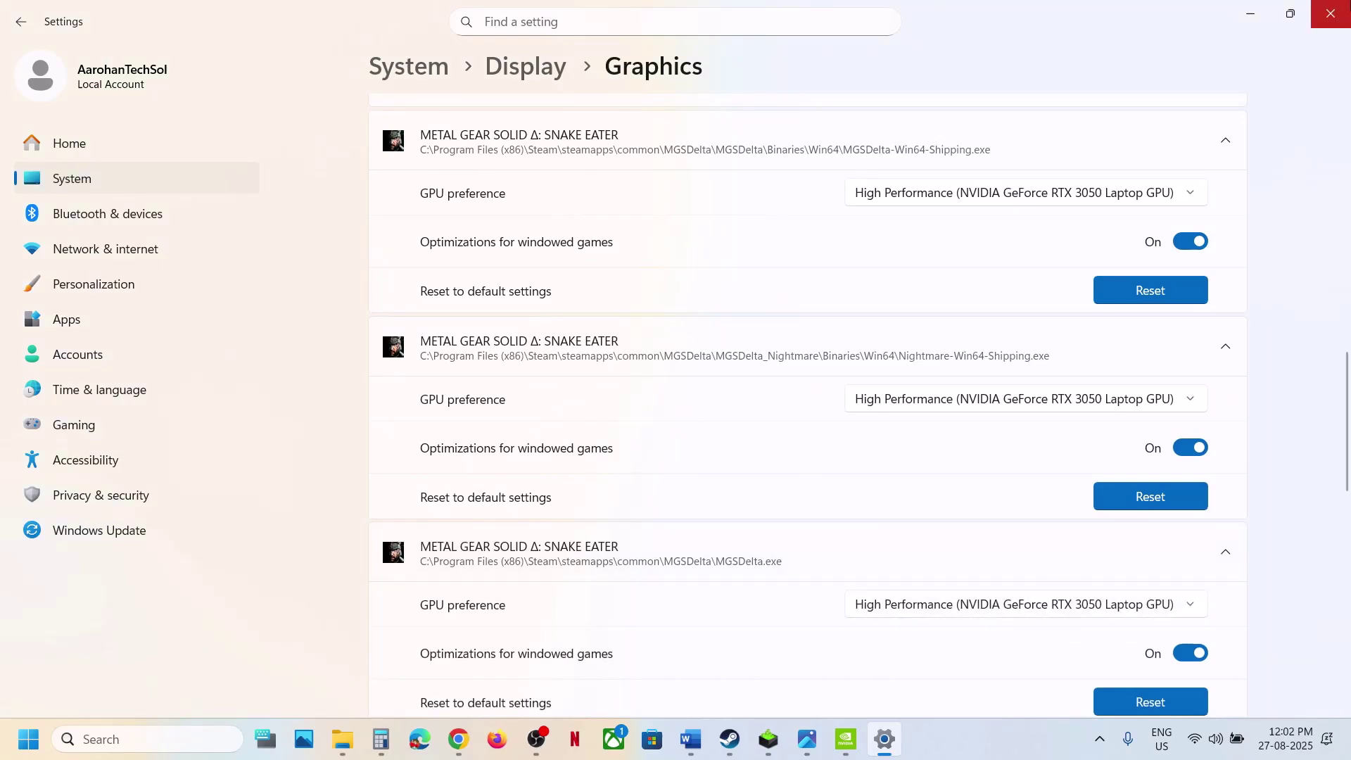
pyautogui.click(1344, 14)
# Review Step 13 on plugging the monitor into the dedicated graphics card and Step 14 on rolling back the graphics driver in Word.
pyautogui.scroll(-3, 522, 498)
pyautogui.scroll(2, 522, 498)
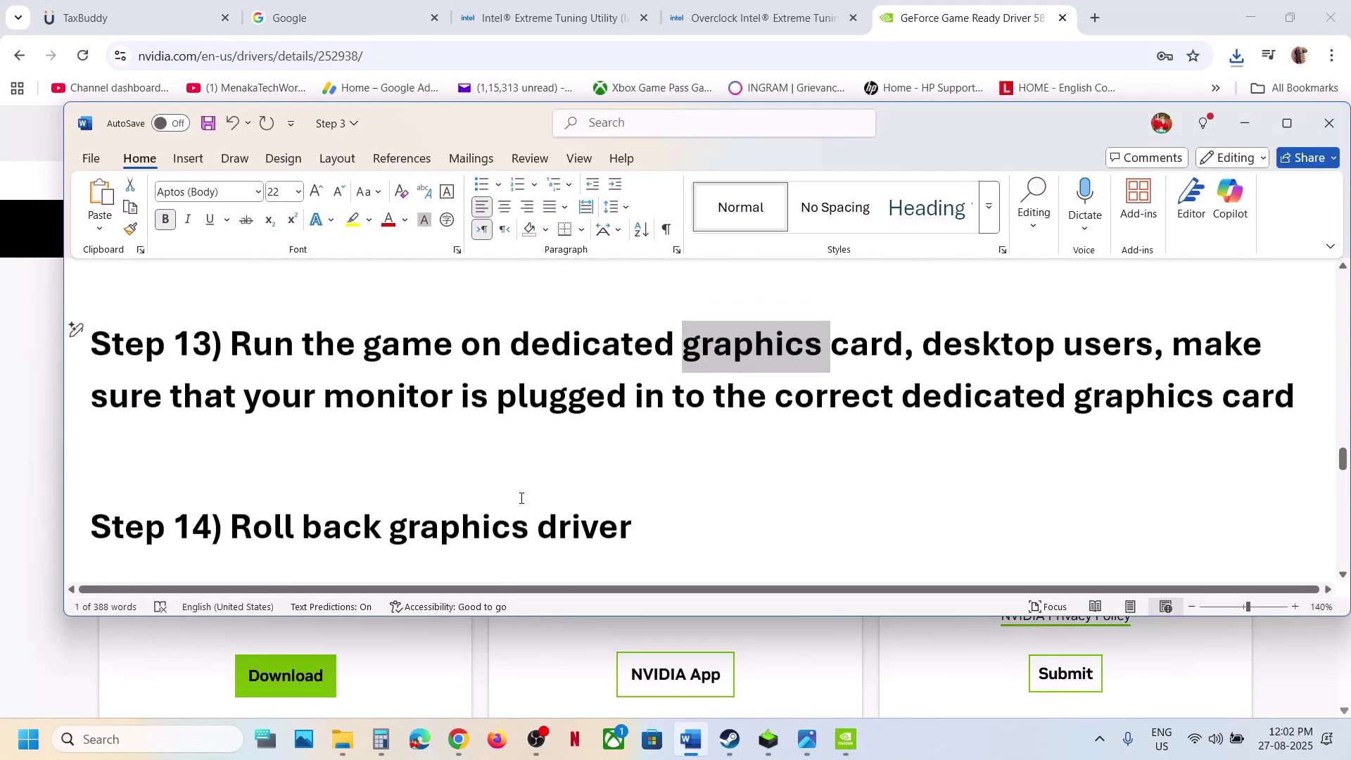
pyautogui.scroll(1, 521, 498)
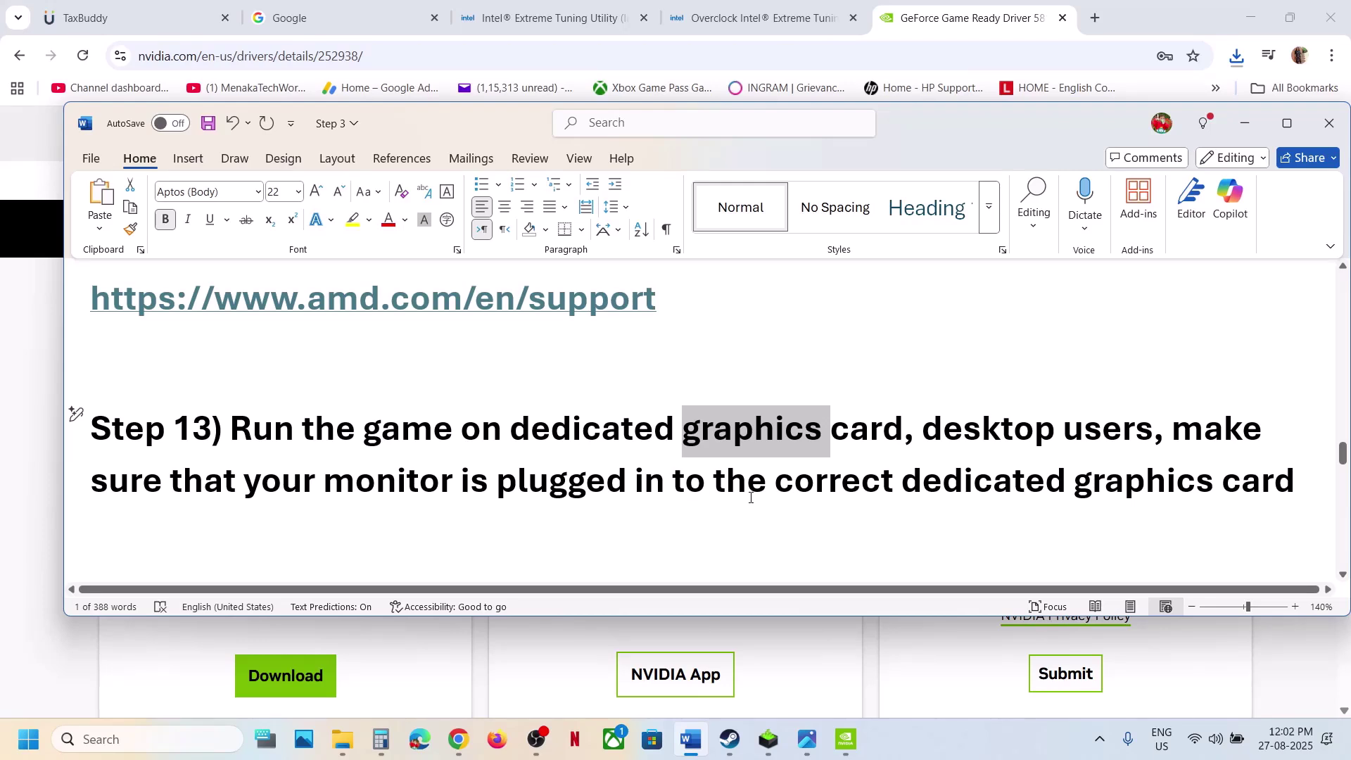
pyautogui.moveTo(700, 495); pyautogui.dragTo(1293, 493)
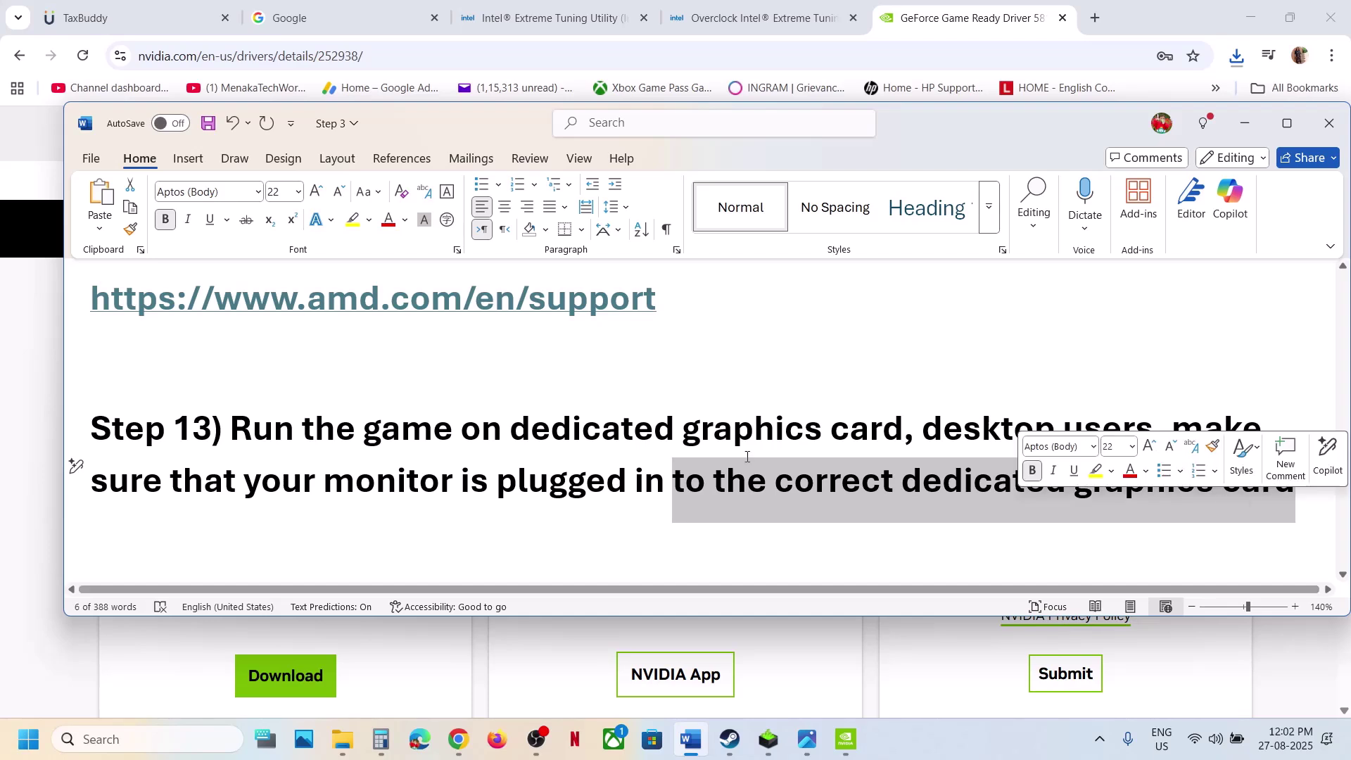
pyautogui.keyDown('shift'); pyautogui.click(531, 477); pyautogui.keyUp('shift')
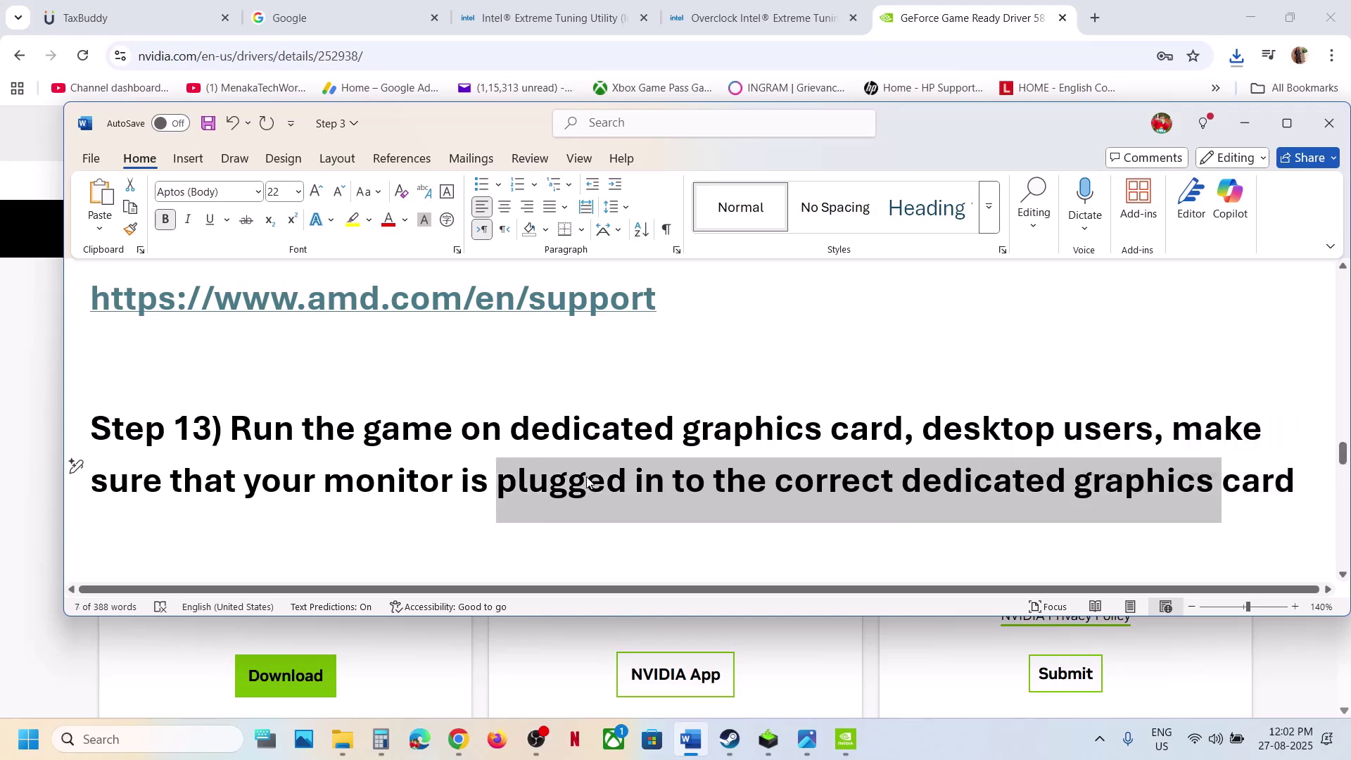
pyautogui.scroll(-4, 587, 477)
pyautogui.scroll(3, 588, 477)
pyautogui.moveTo(304, 458); pyautogui.dragTo(535, 458)
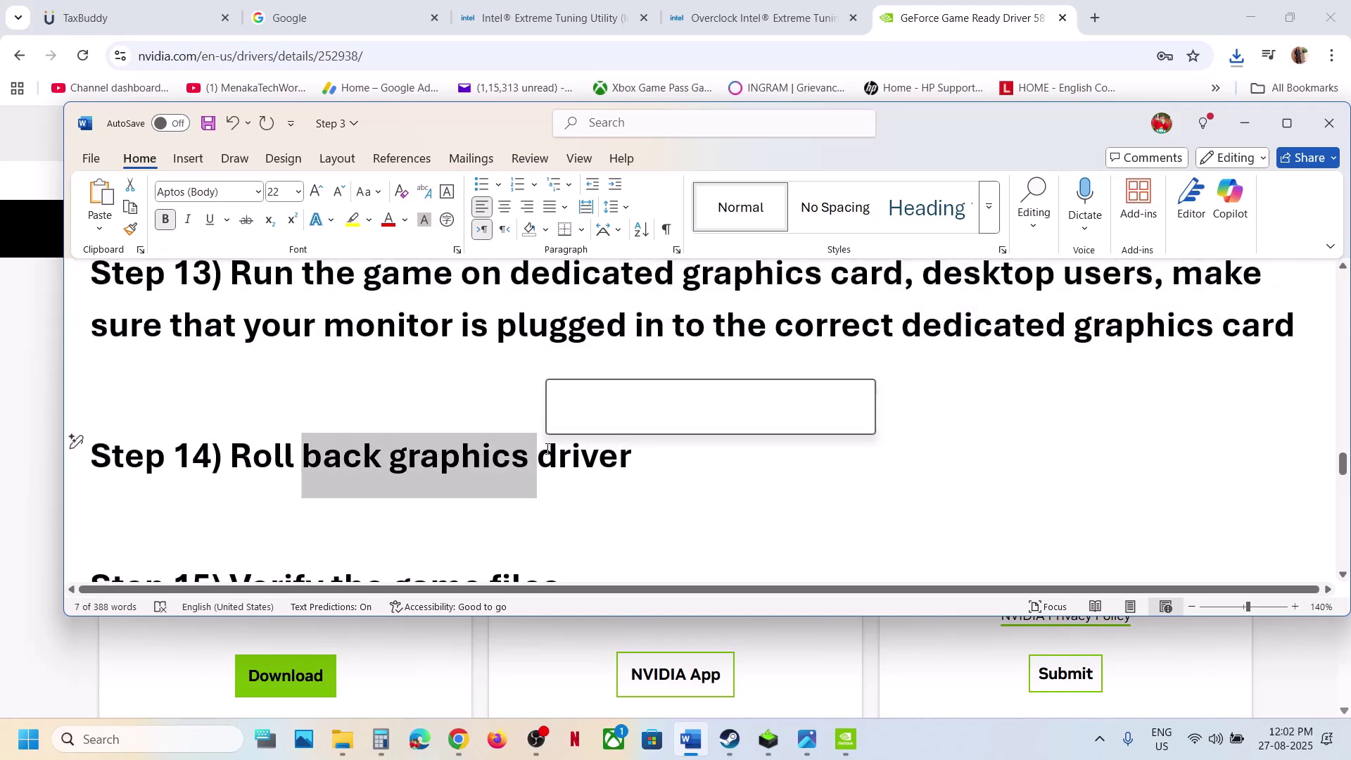
# Return to NVIDIA's driver results in Chrome, list more versions to examine older Game Ready Drivers, and check the installer's clean installation option.
pyautogui.click(11, 526)
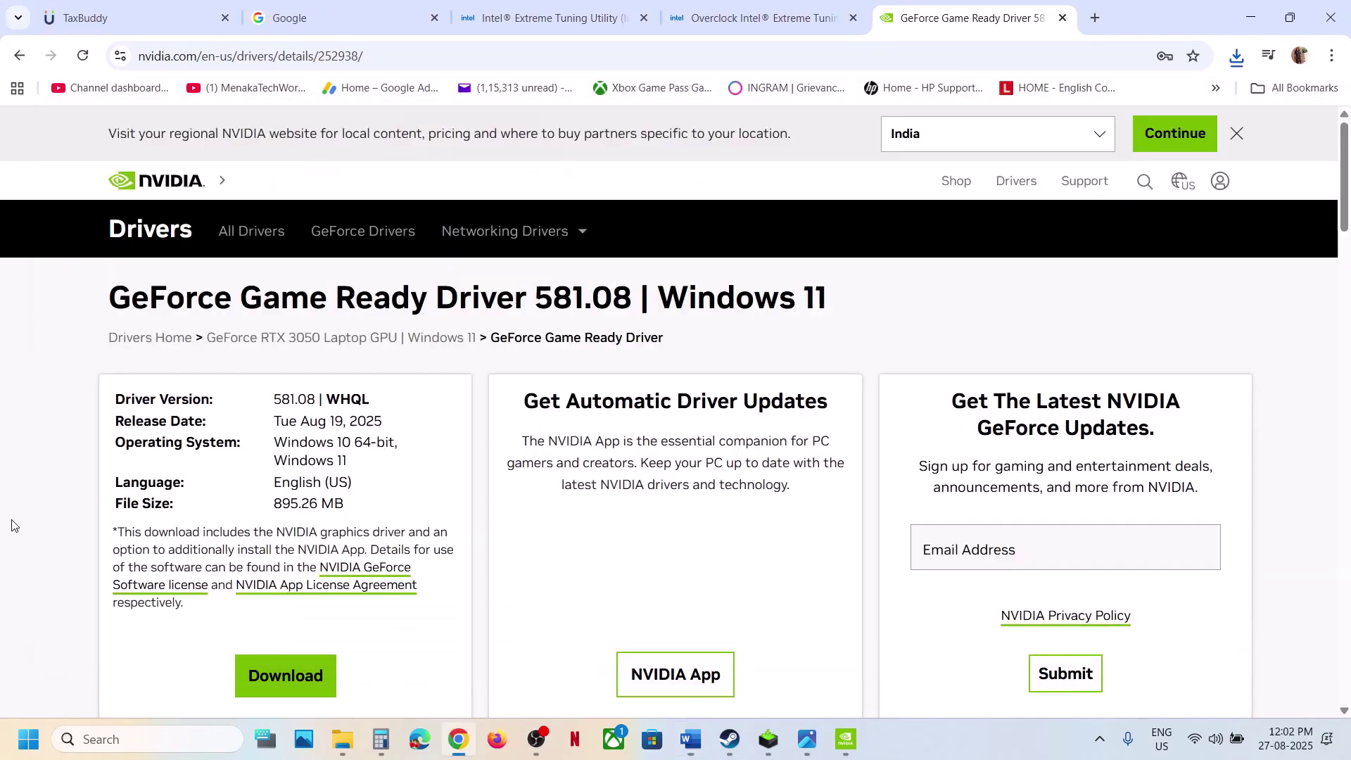
pyautogui.click(14, 63)
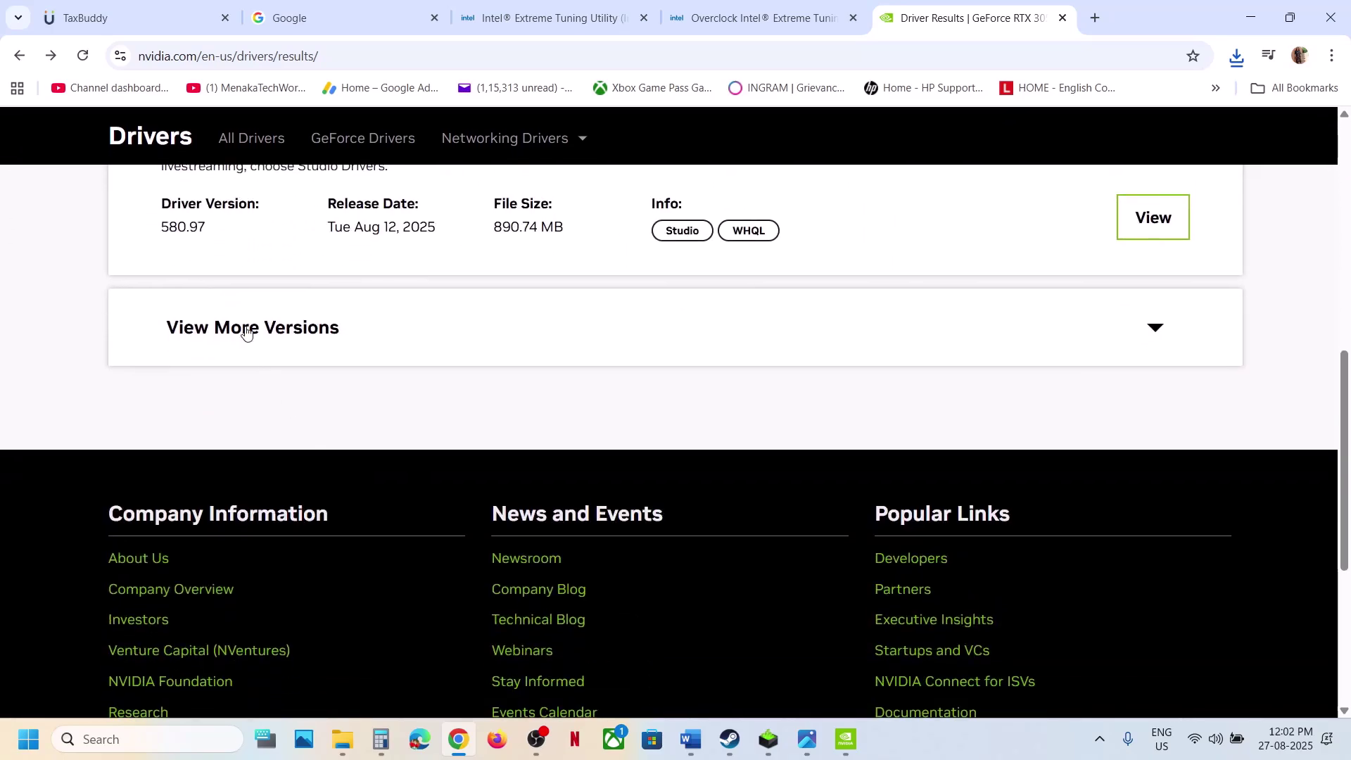
pyautogui.click(245, 329)
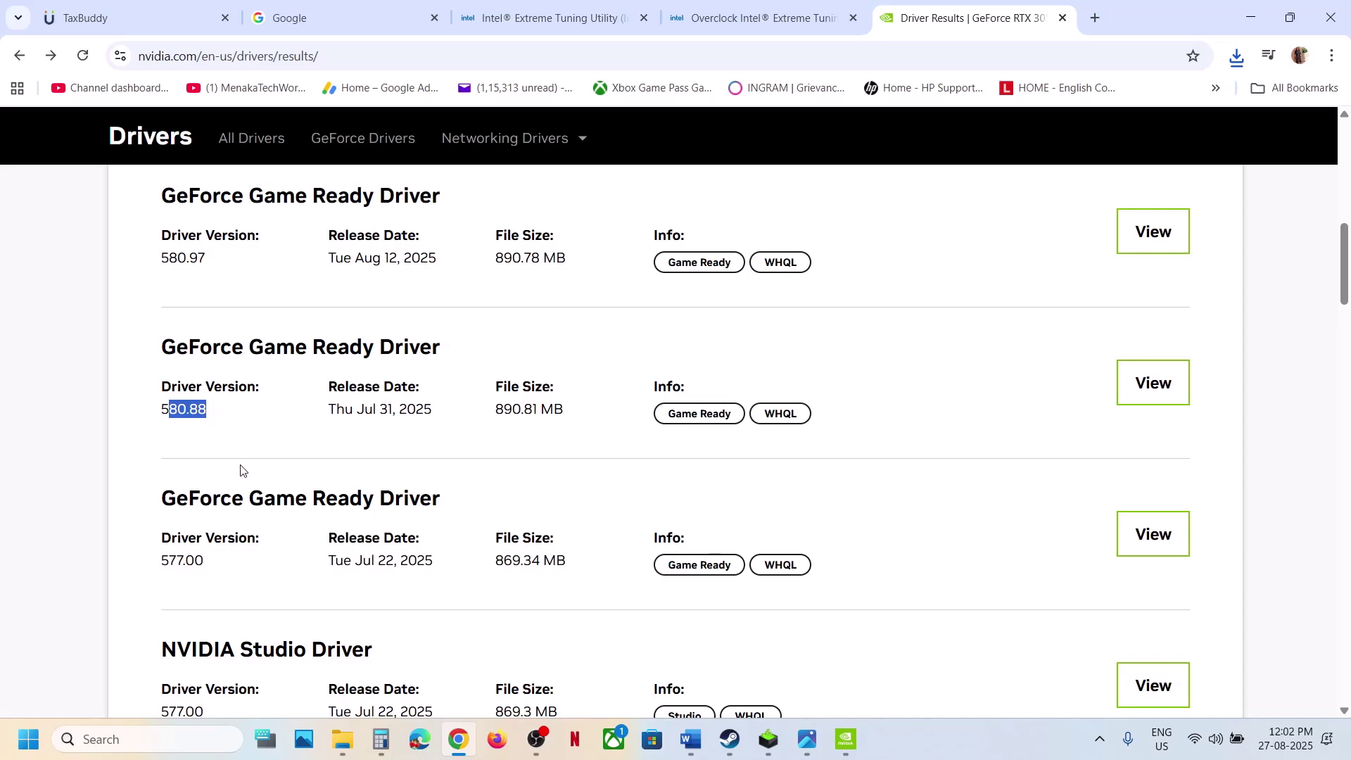
pyautogui.scroll(-1, 241, 470)
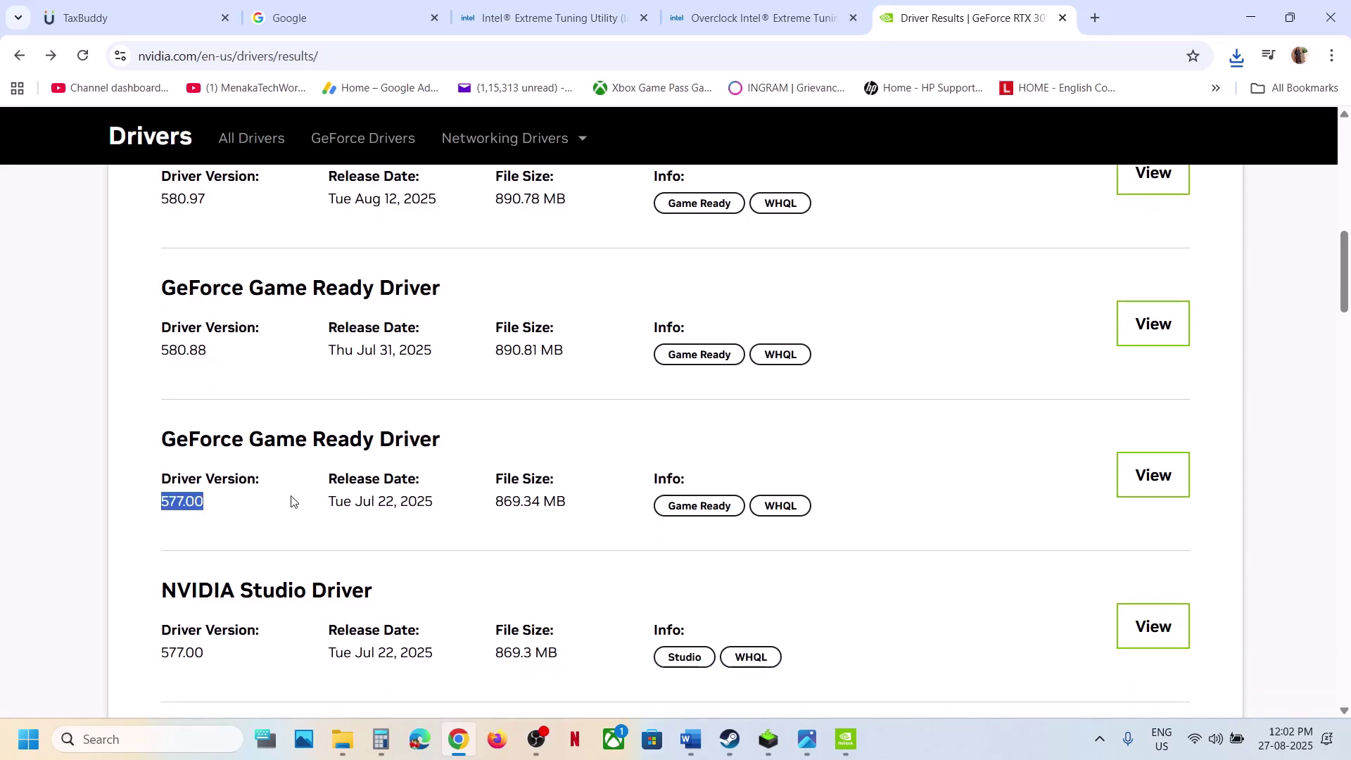
pyautogui.click(768, 739)
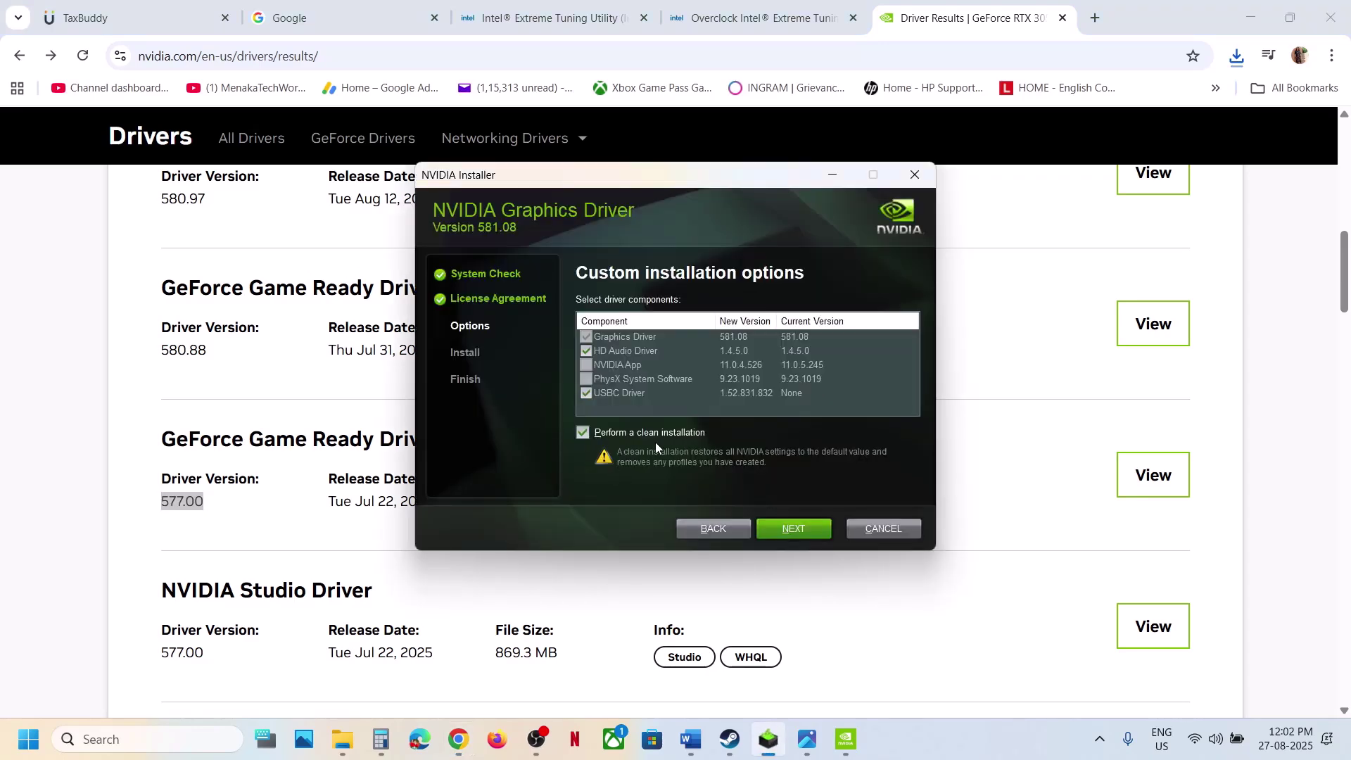
# Read Step 15 in Word, switch to Steam and locate Verify integrity of game files in METAL GEAR SOLID Δ: SNAKE EATER's properties.
pyautogui.click(690, 739)
pyautogui.scroll(-2, 487, 472)
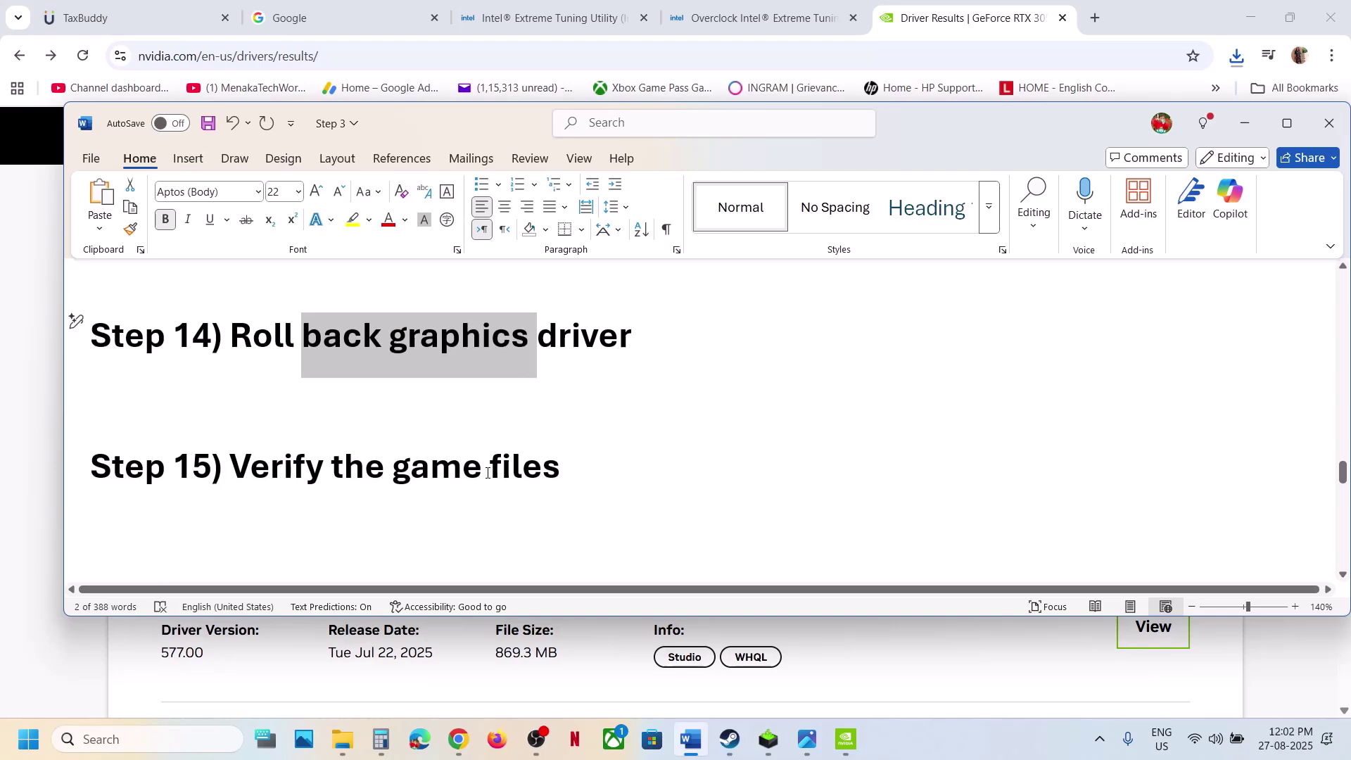
pyautogui.click(730, 739)
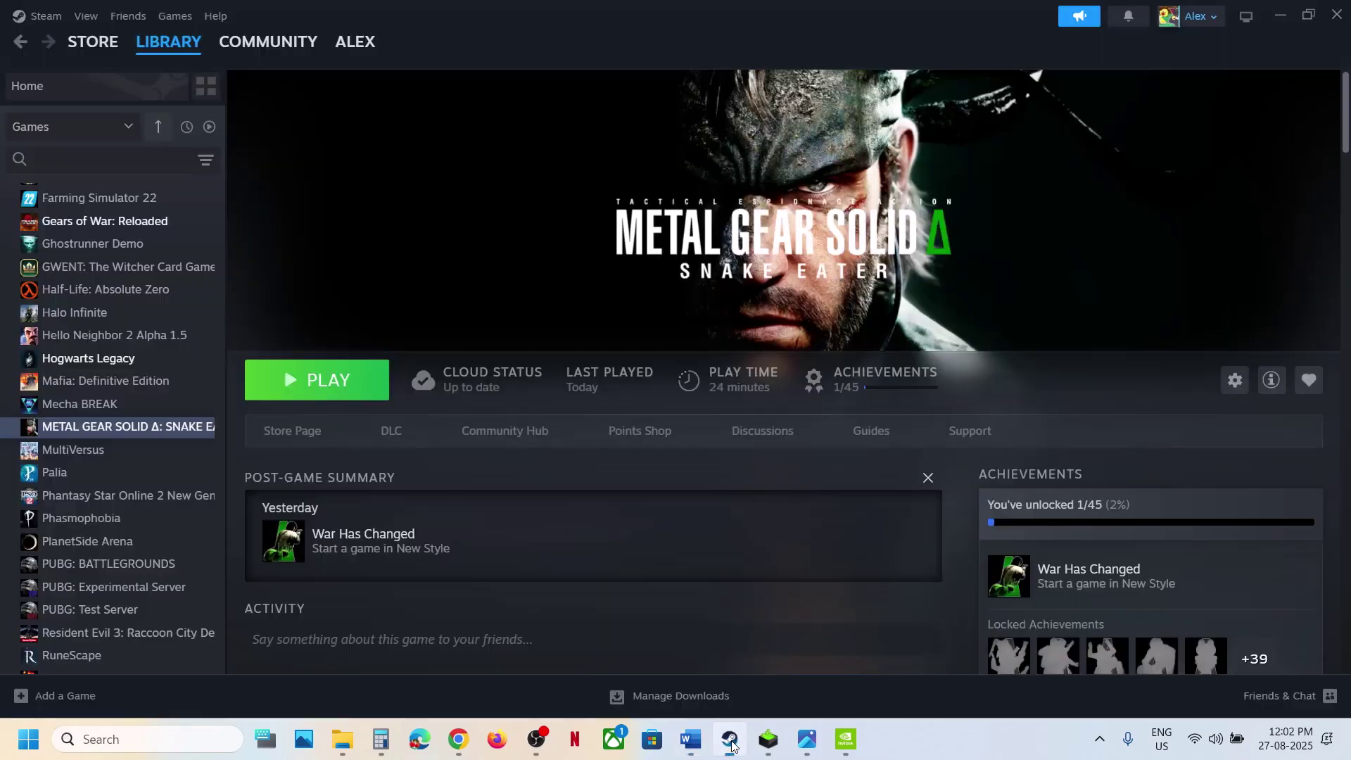
pyautogui.rightClick(168, 433)
pyautogui.click(278, 510)
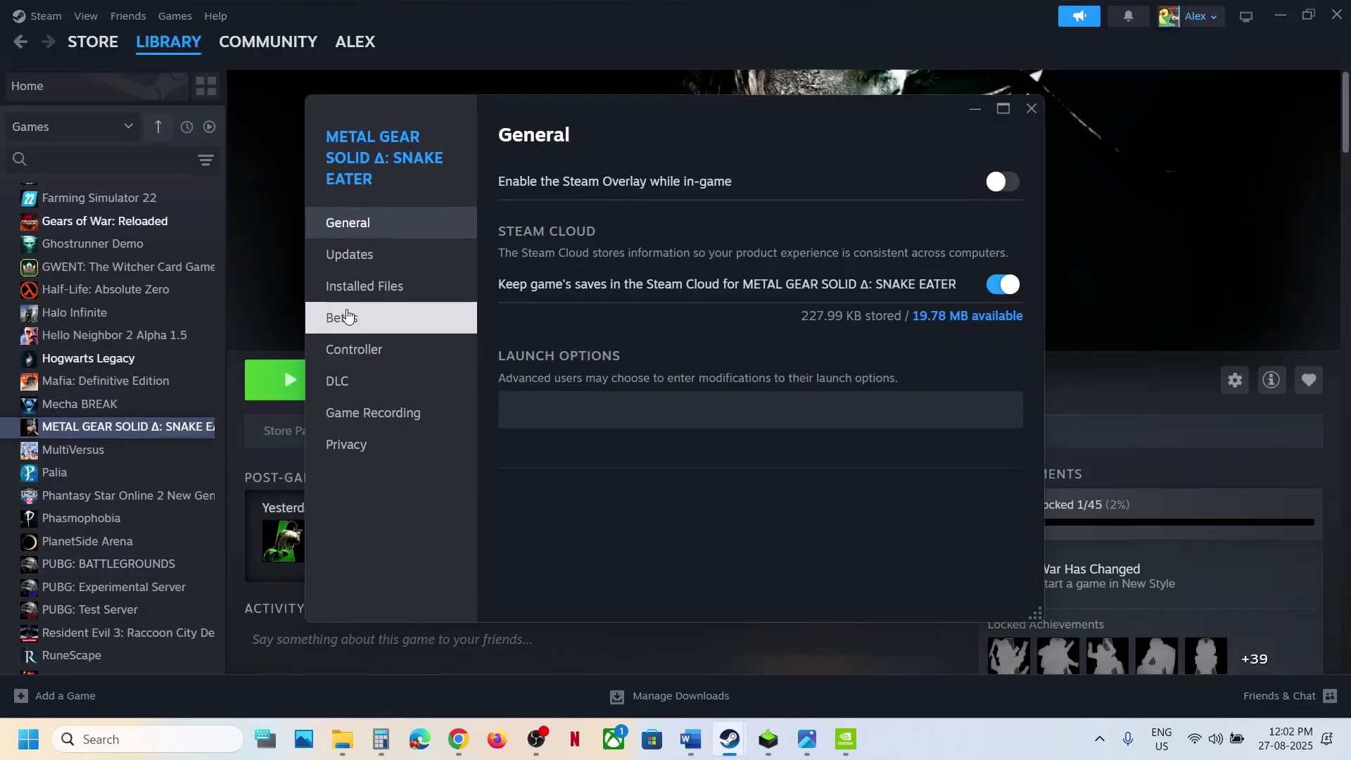
pyautogui.click(356, 287)
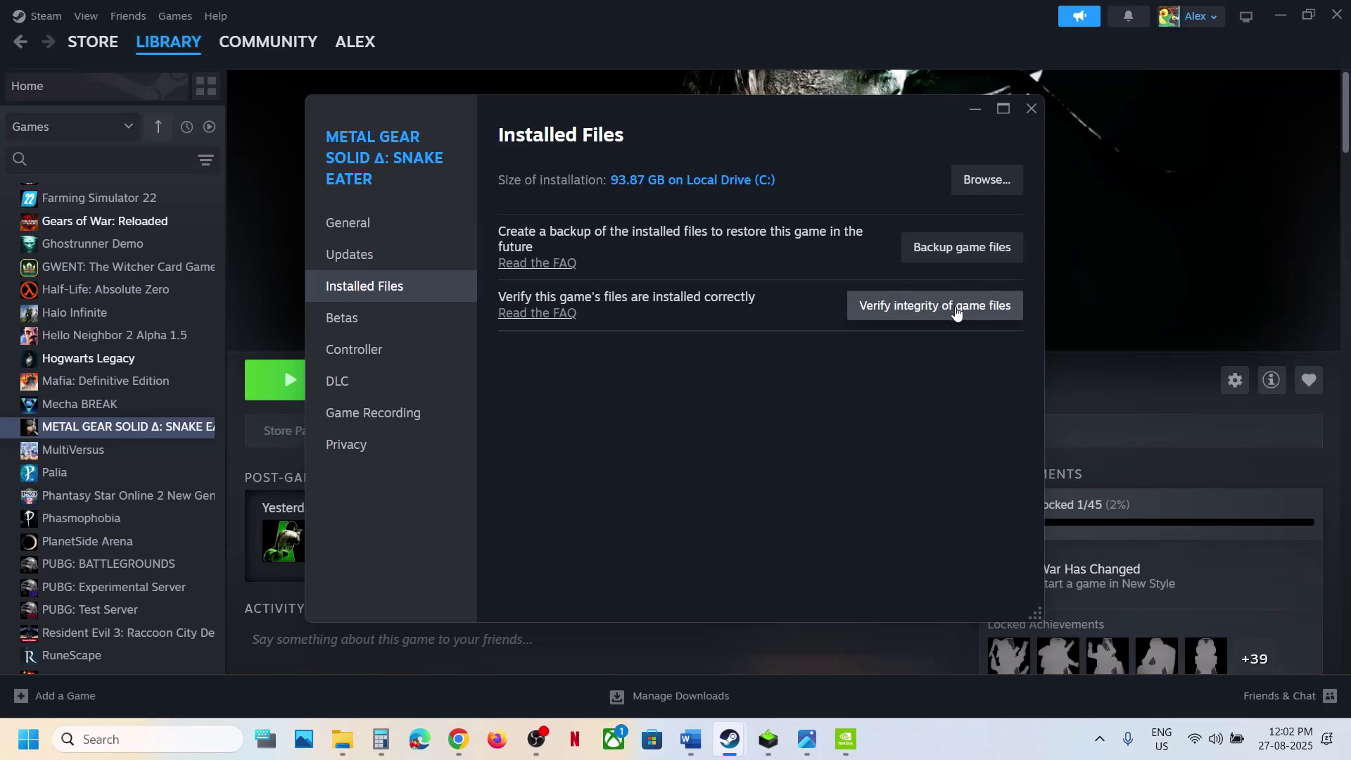
pyautogui.click(1032, 109)
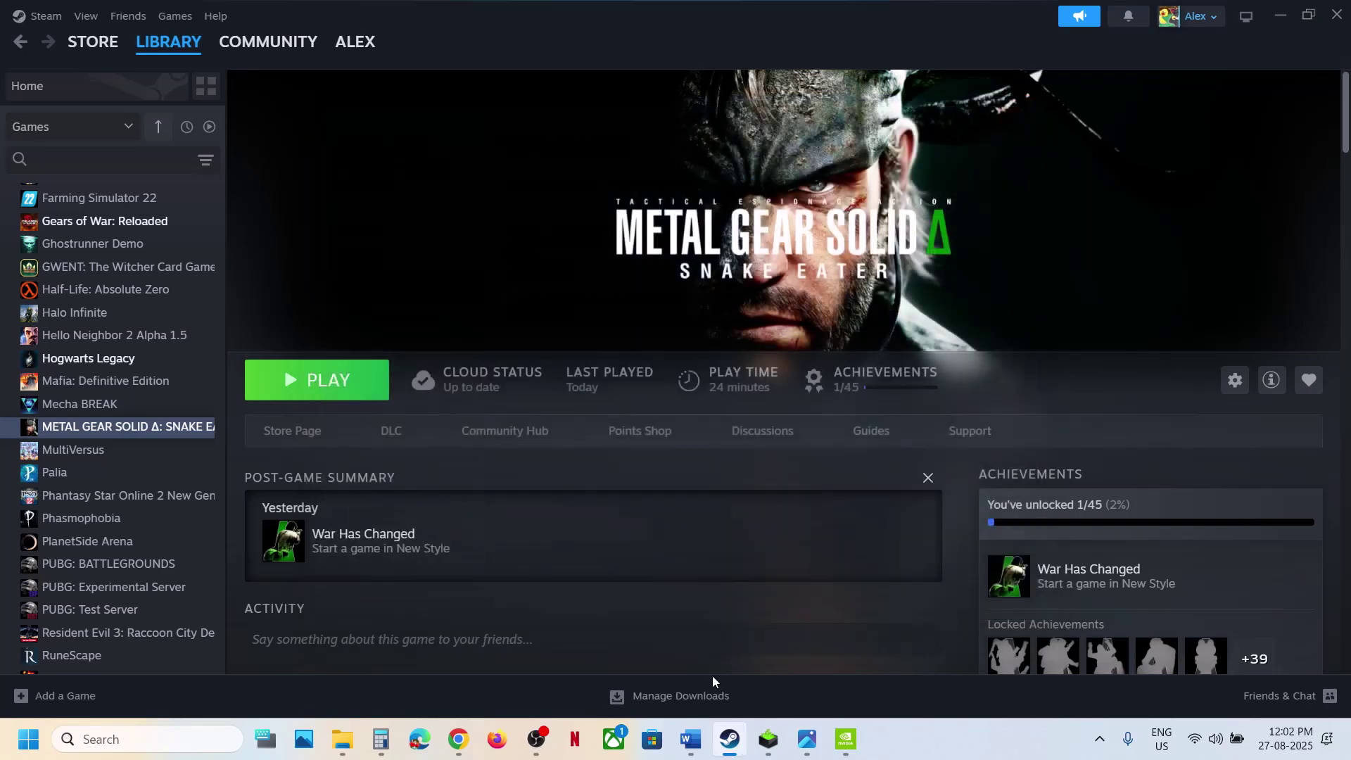
# Return to the Word document and read Step 16 on installing the Visual C++ files.
pyautogui.click(690, 738)
pyautogui.scroll(-4, 514, 470)
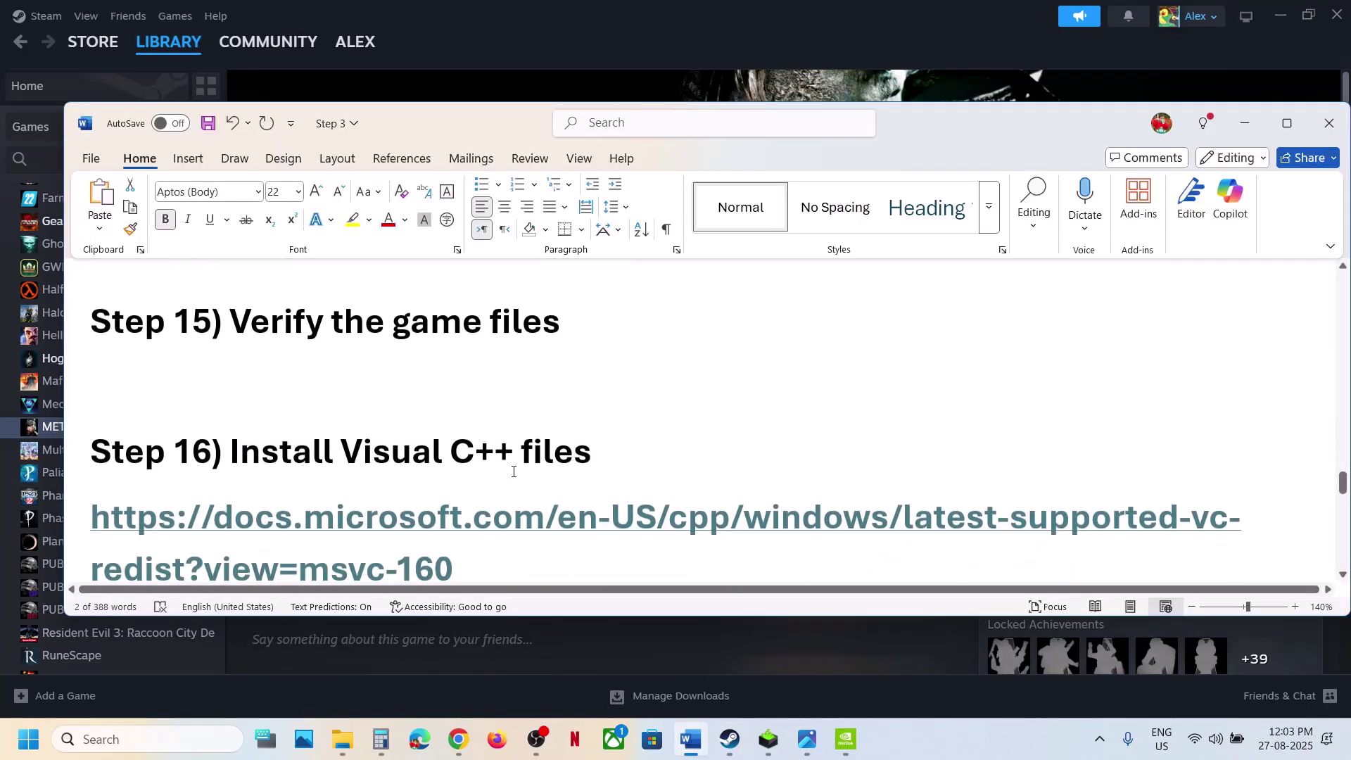
# Copy the Visual C++ download link under Step 16 in Word and open it in a new Chrome tab.
pyautogui.doubleClick(76, 484)
pyautogui.hotkey('ctrl', 'c')
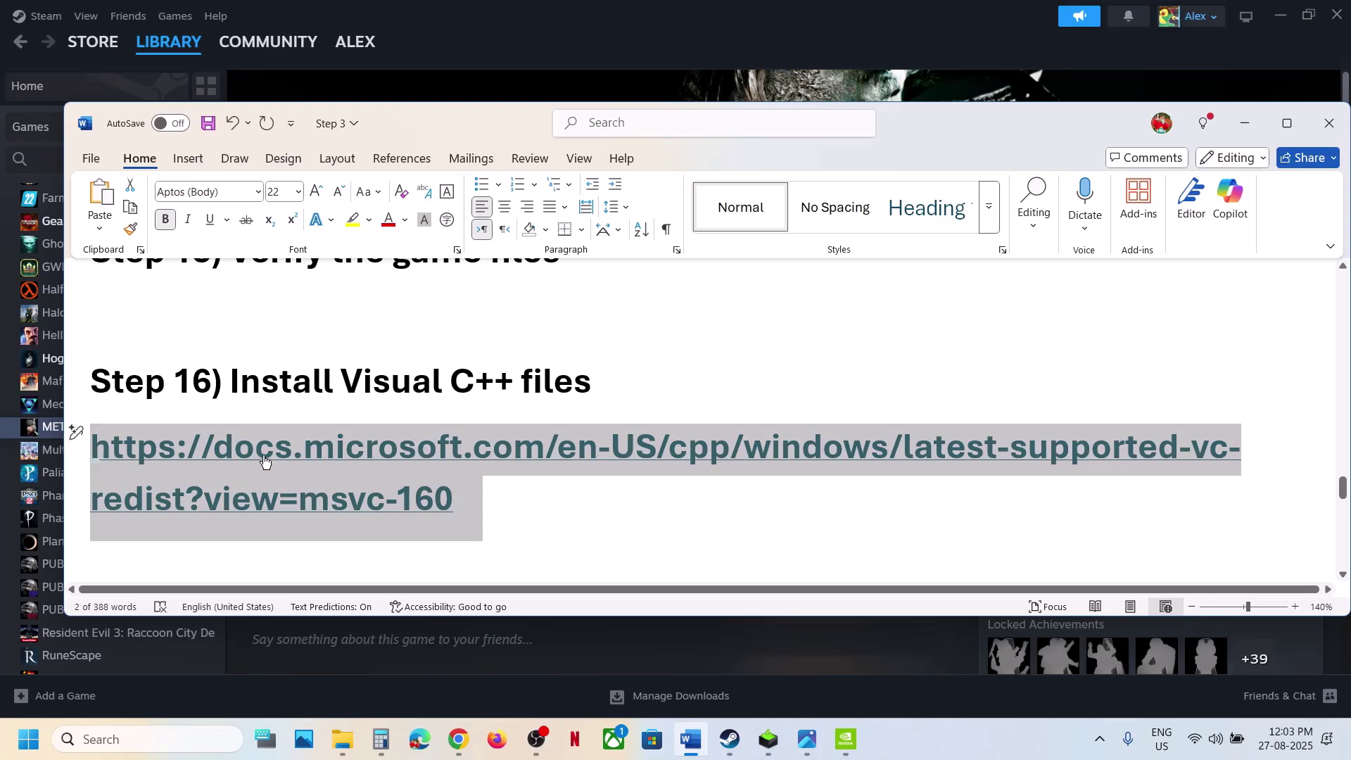
pyautogui.hotkey('alt', 'Tab')
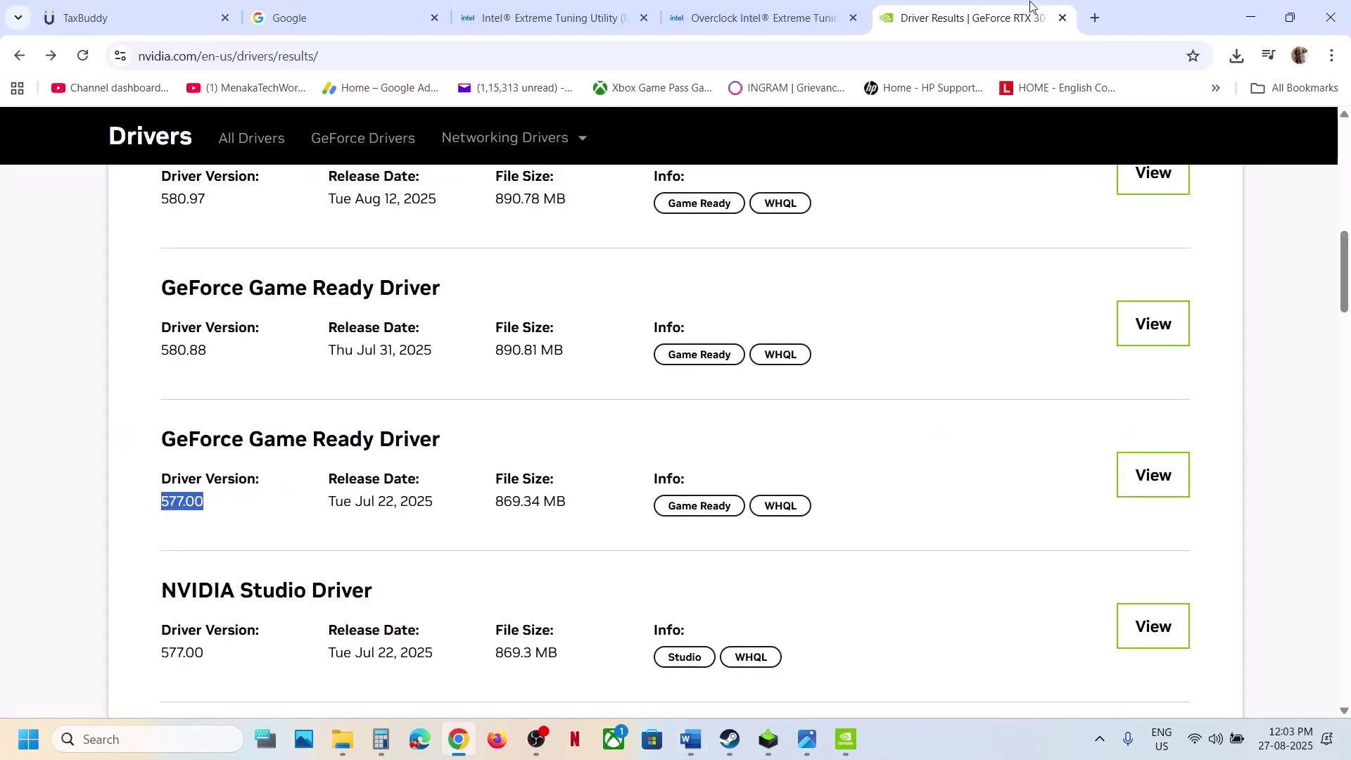
pyautogui.click(1095, 18)
pyautogui.hotkey('ctrl', 'v')
pyautogui.press('Return')
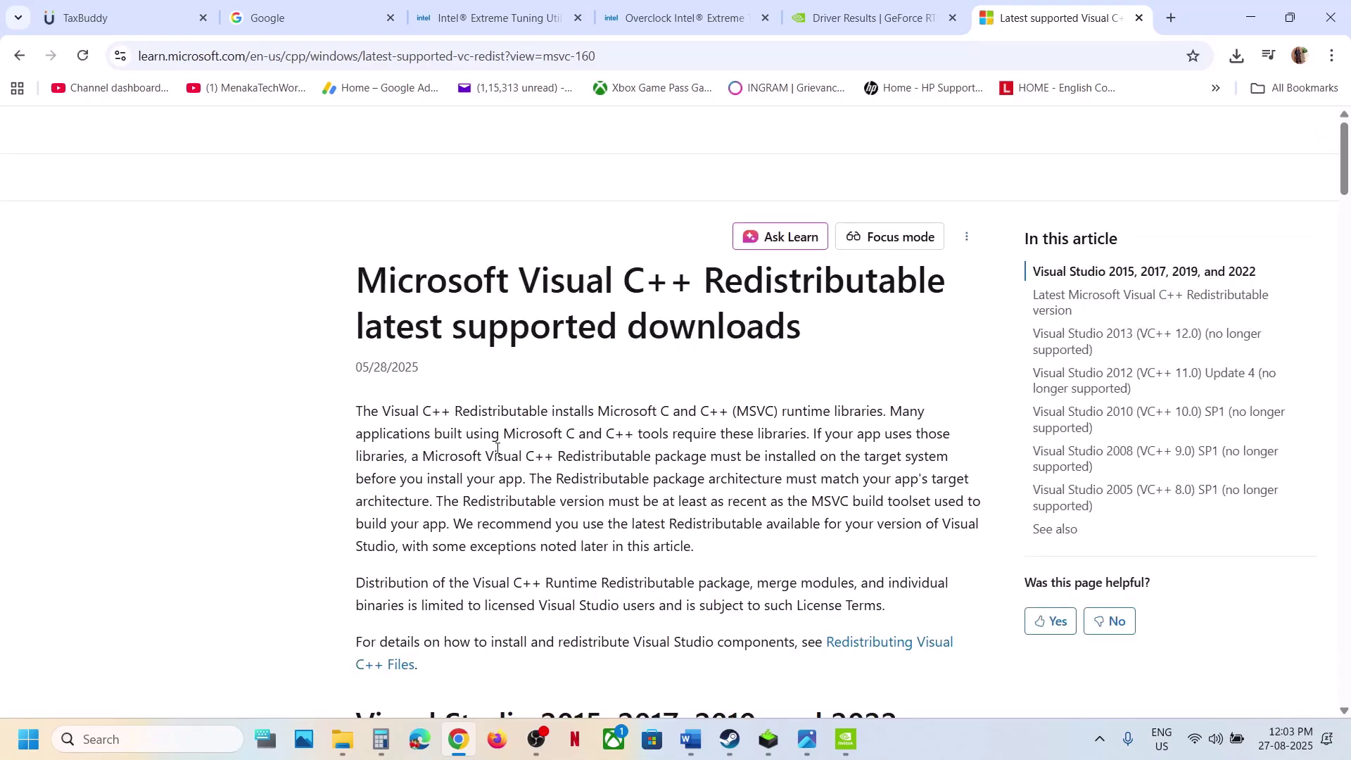
# Download the latest X86 and X64 Visual C++ Redistributables, run the x64 installer and start its repair with administrator permission.
pyautogui.scroll(-12, 497, 453)
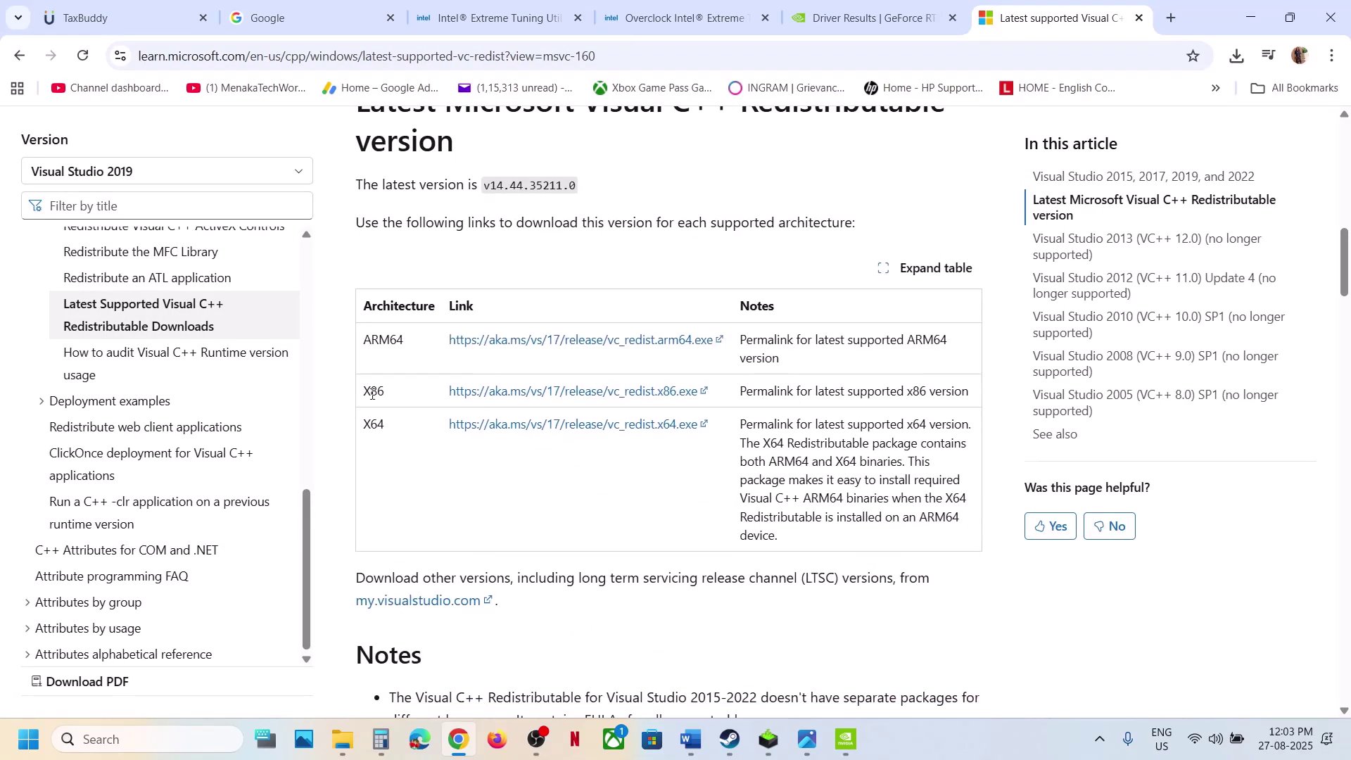
pyautogui.click(570, 393)
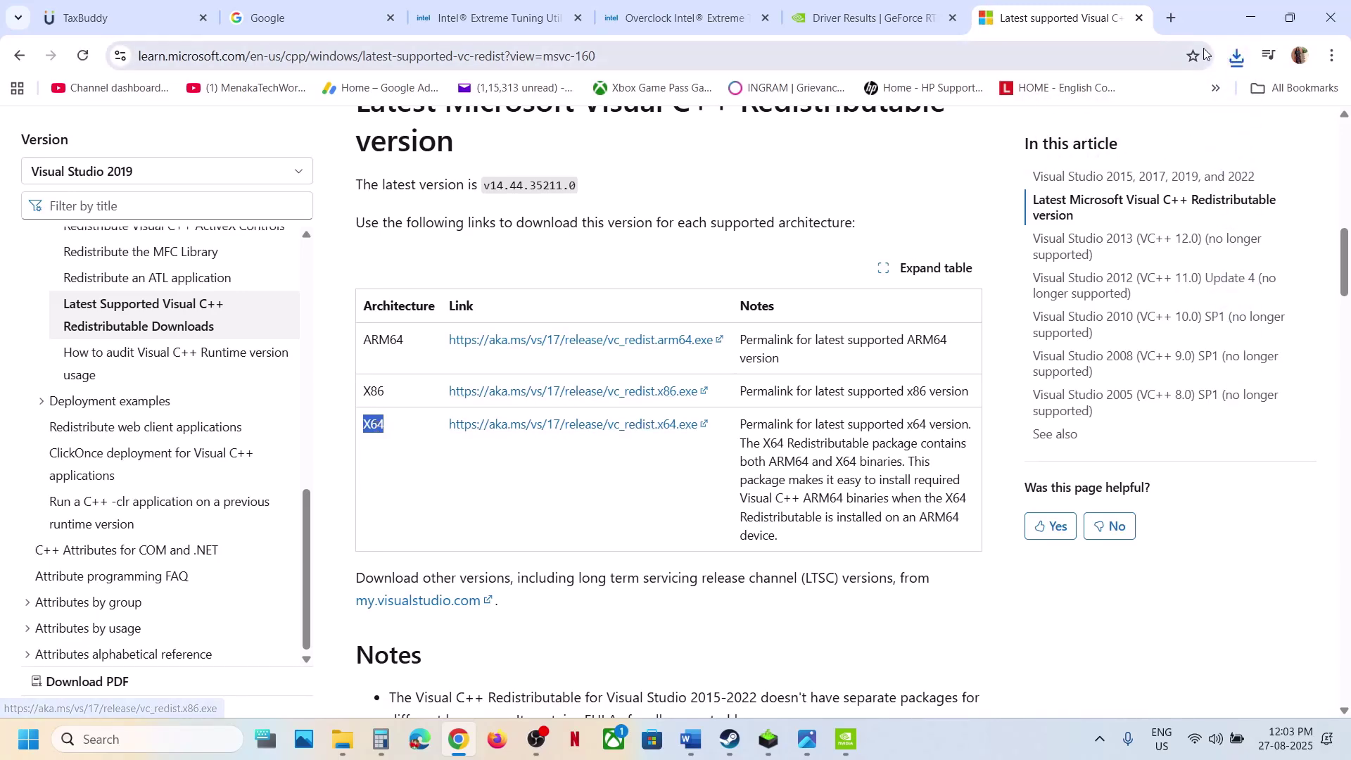
pyautogui.click(1236, 56)
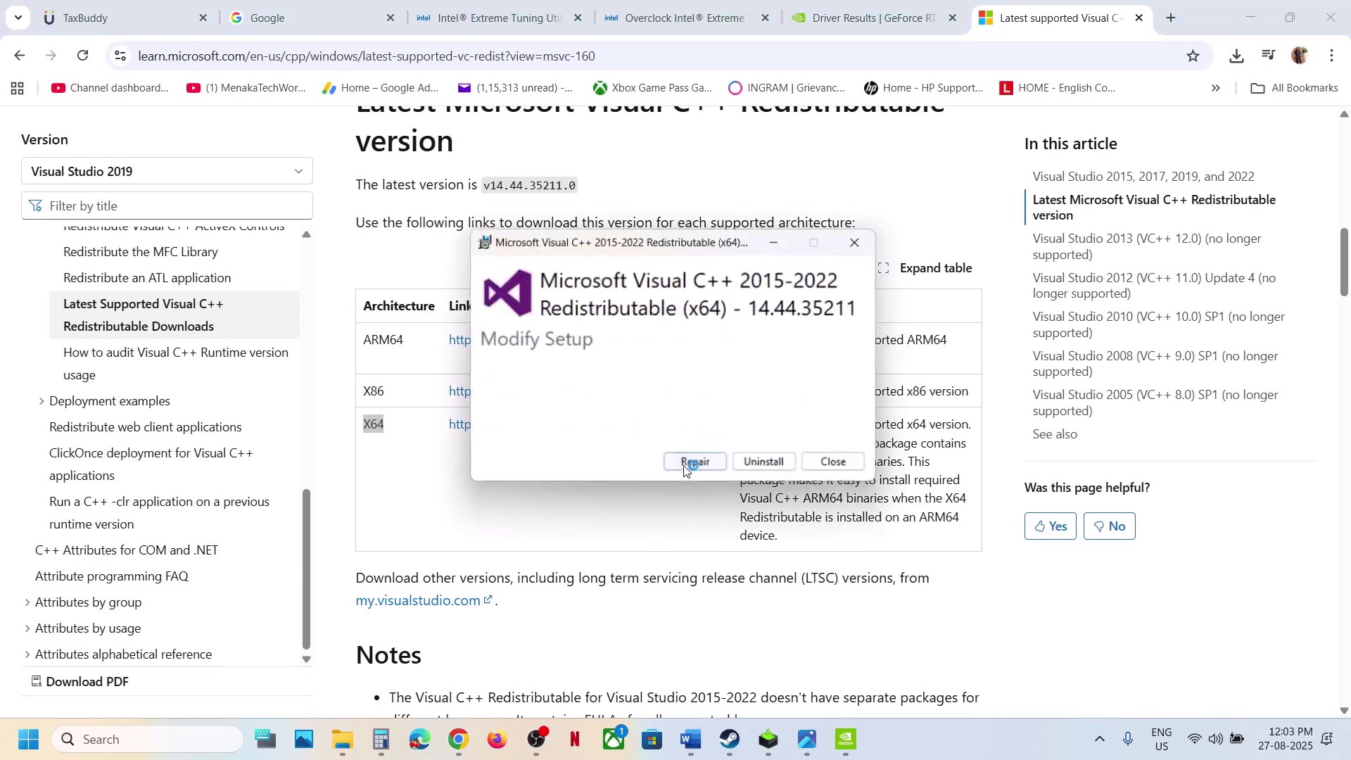
pyautogui.click(693, 462)
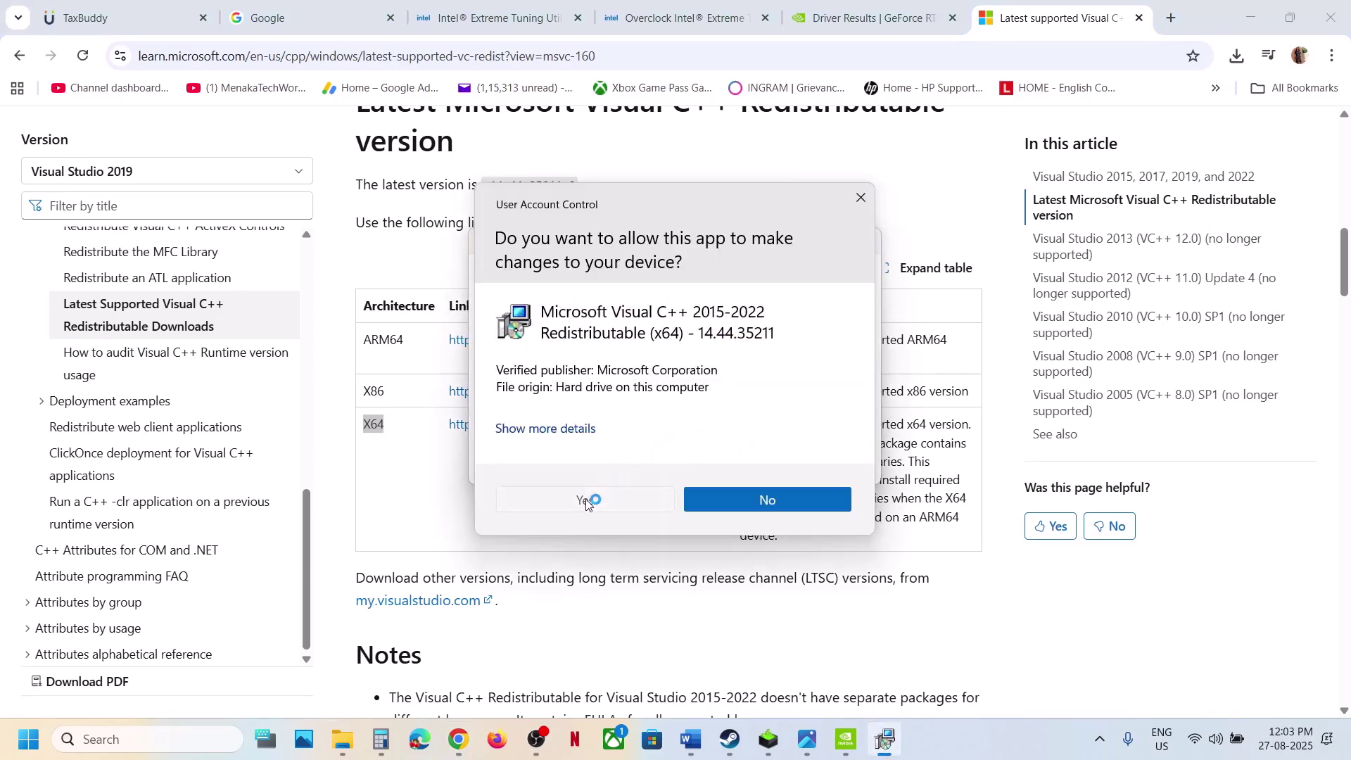
pyautogui.click(588, 497)
# Run the downloaded VC_redist.x86 installer and start its repair with administrator permission.
pyautogui.click(1242, 60)
pyautogui.click(1237, 56)
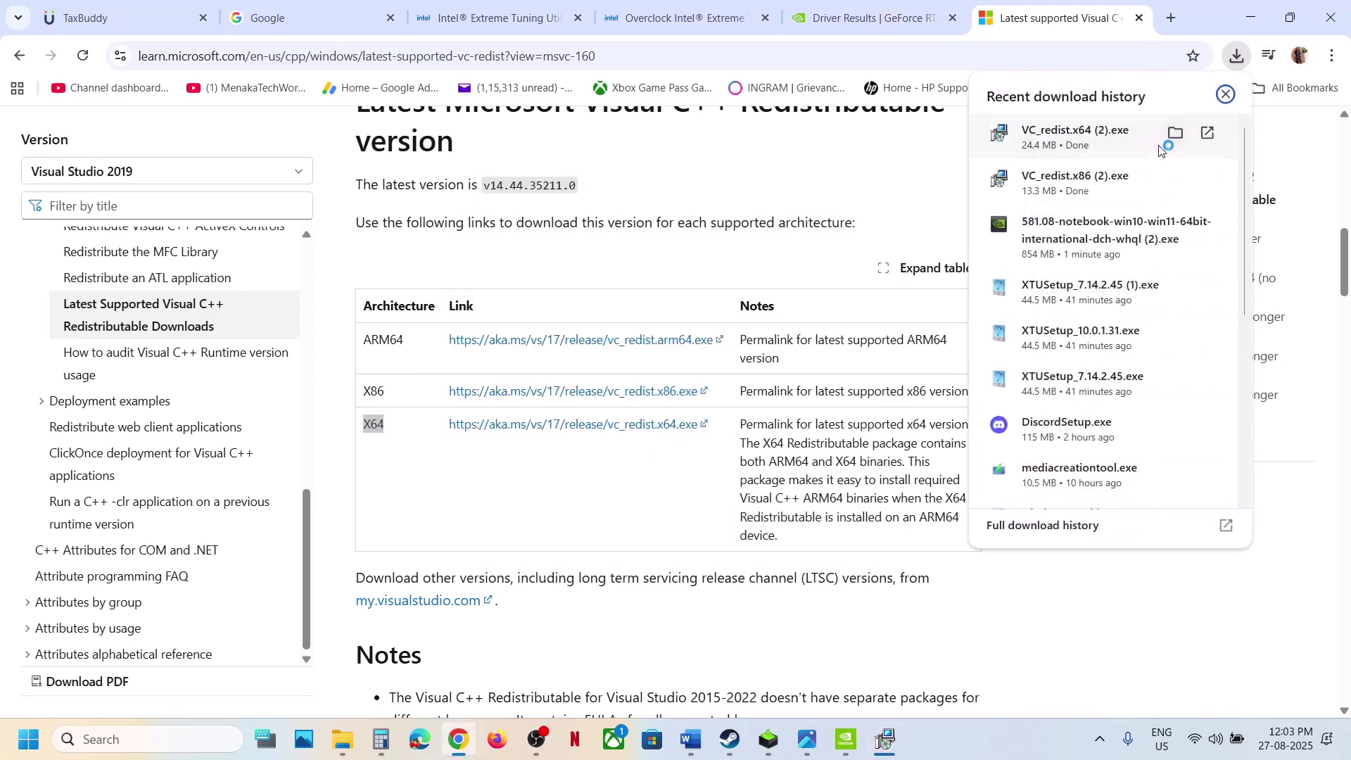
pyautogui.click(737, 390)
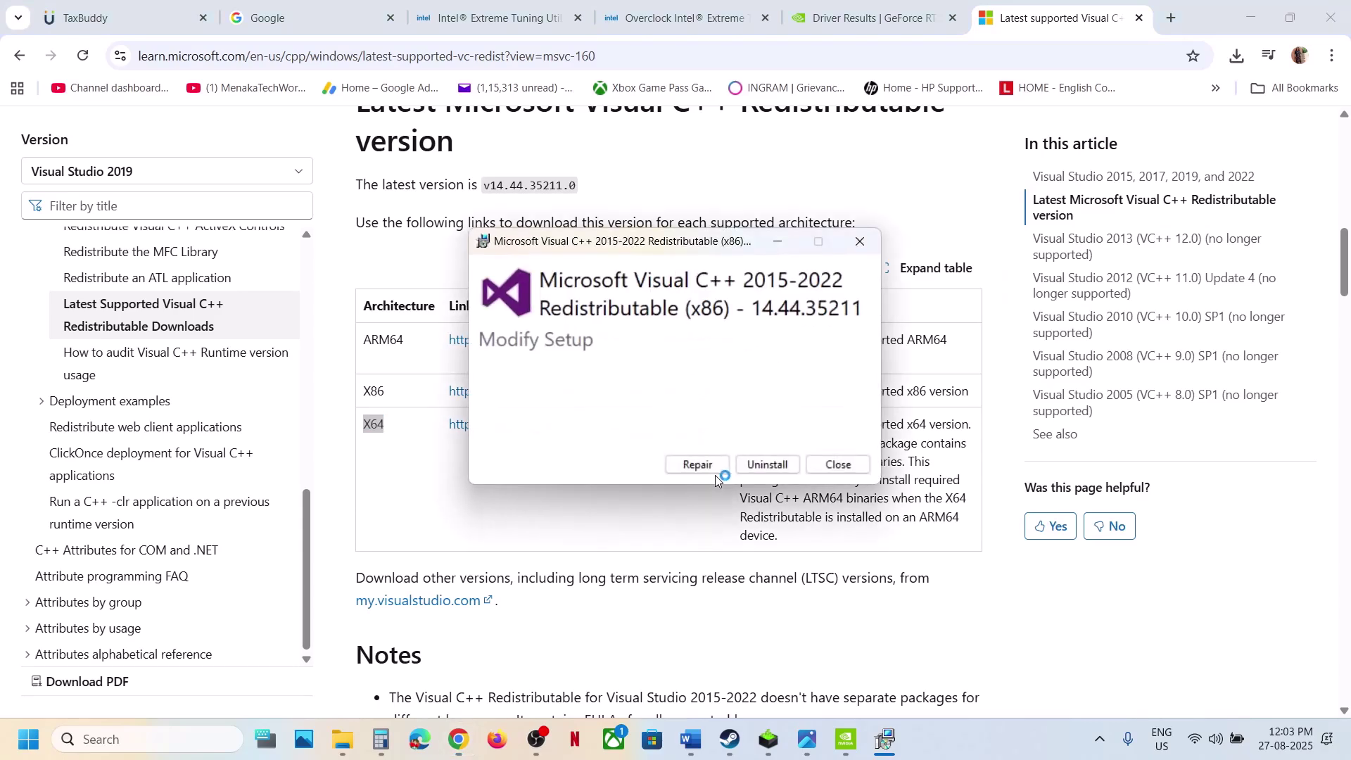
pyautogui.click(694, 464)
pyautogui.click(588, 500)
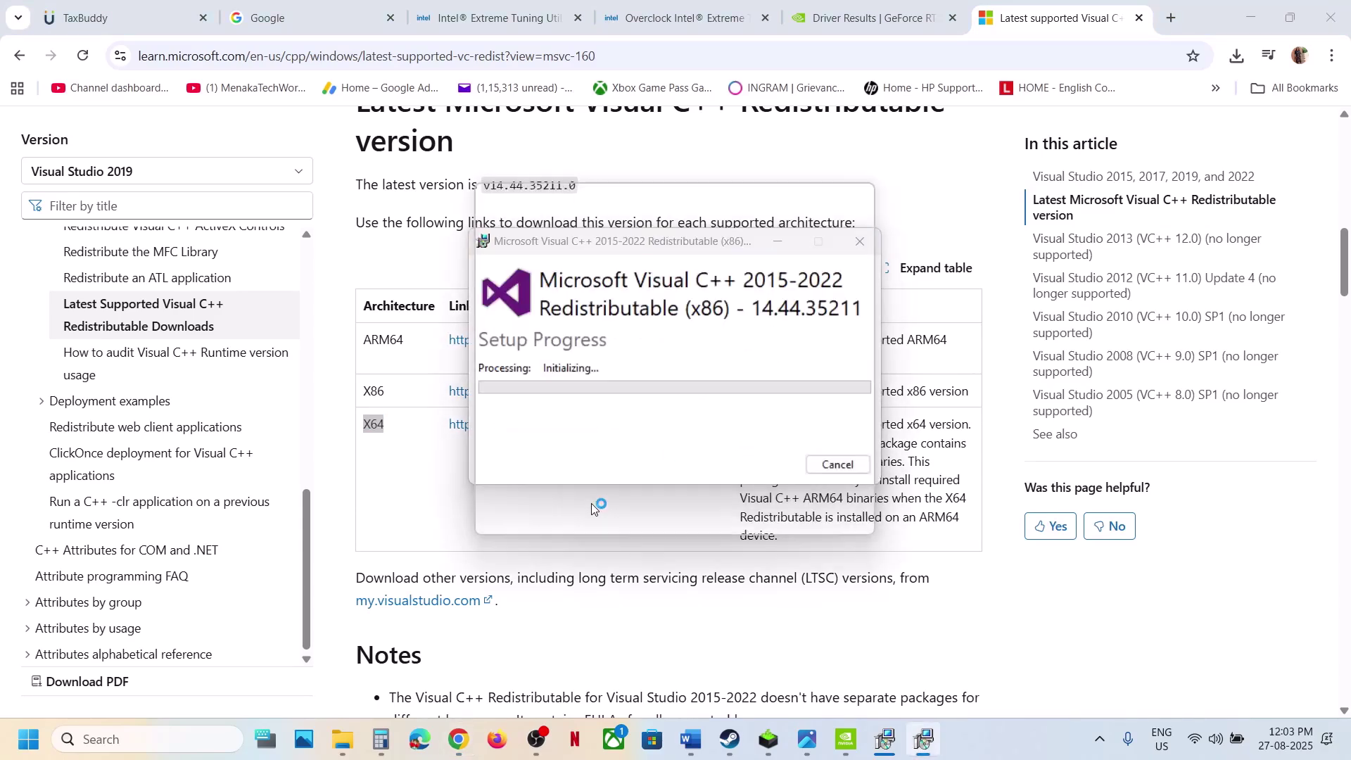
pyautogui.moveTo(888, 737)
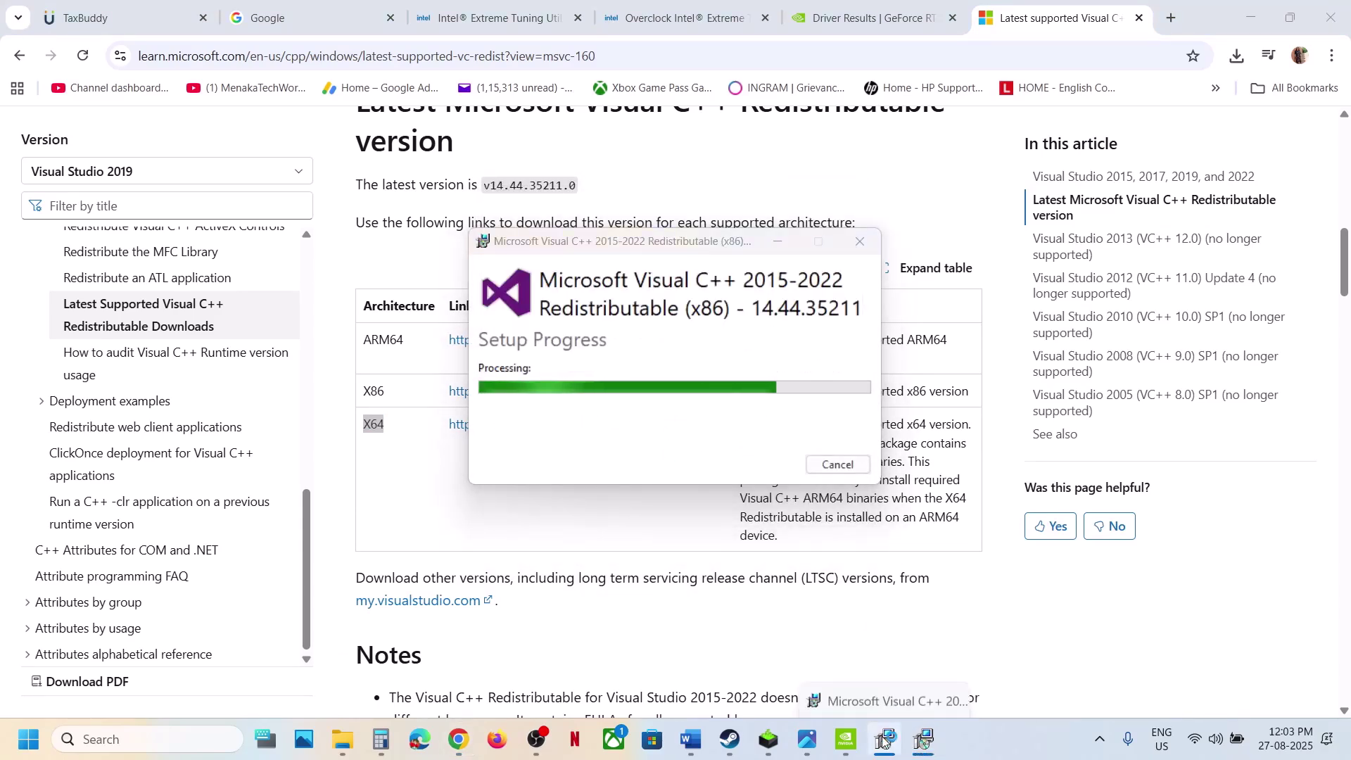